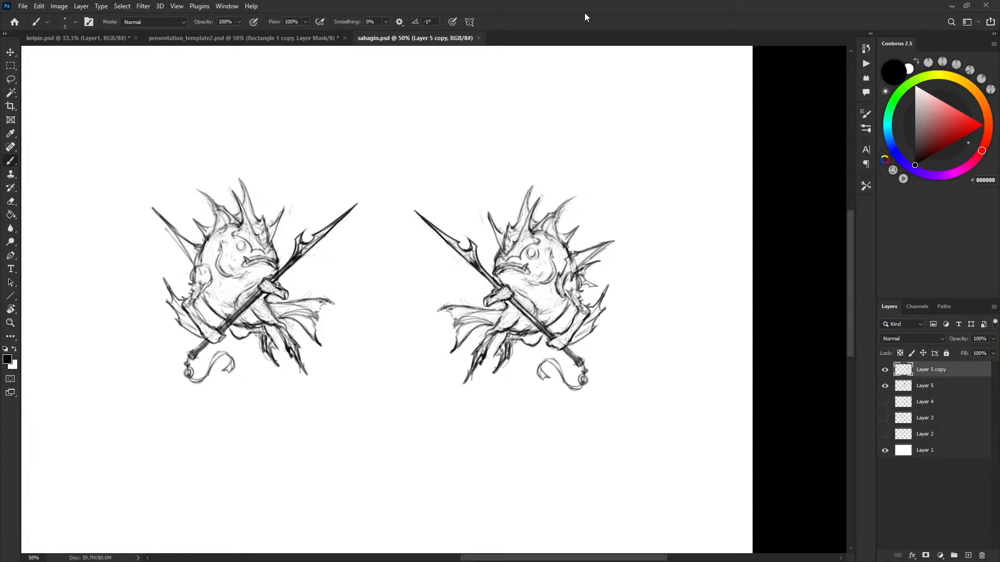
drag(614, 207, 618, 213)
drag(667, 249, 671, 246)
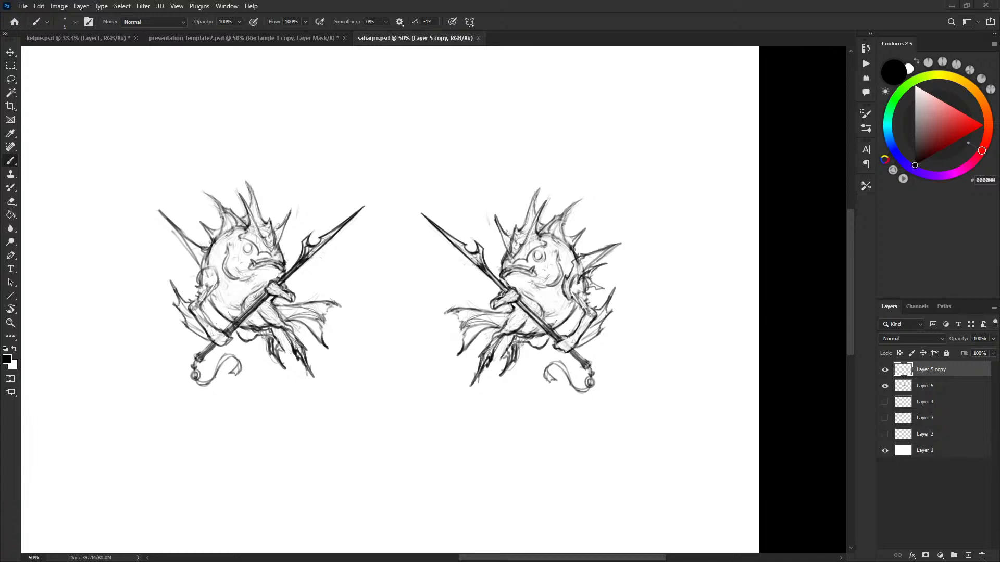
drag(611, 273, 610, 298)
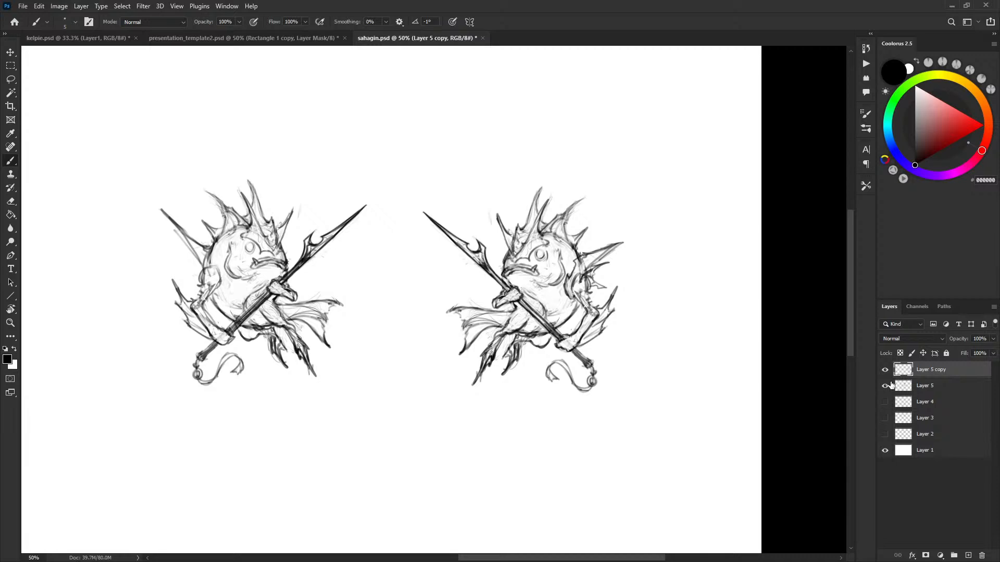
Duplicate the Layer 5 copy sketch layer and hide both Layer 5 copy and Layer 5.
key(ctrl+j)
drag(885, 386, 884, 402)
Flip the duplicated fish-warrior sketch horizontally and scale it up proportionally to about 188%, placed in the upper middle of the canvas.
key(ctrl+t)
right_click(527, 285)
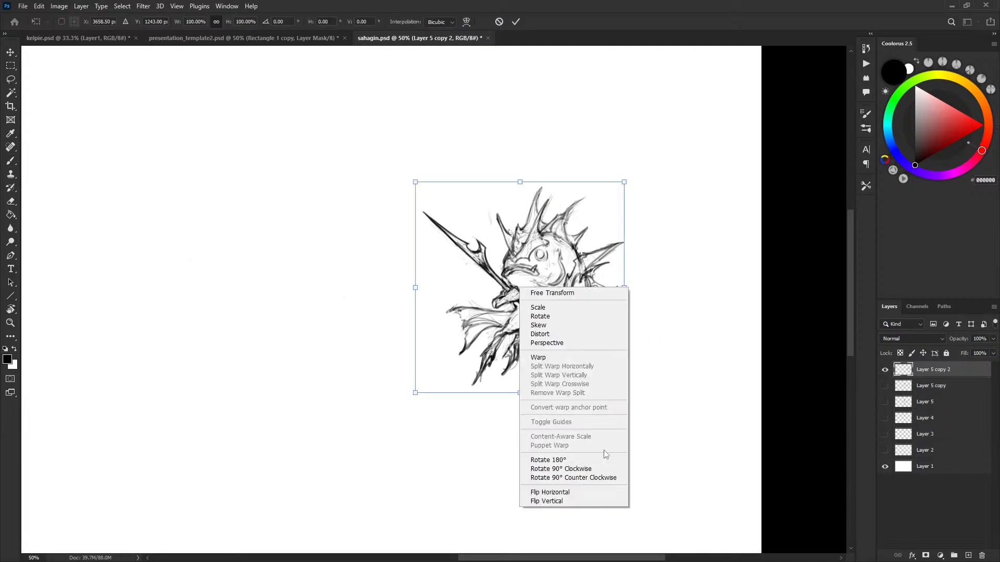
click(542, 494)
drag(626, 184, 705, 94)
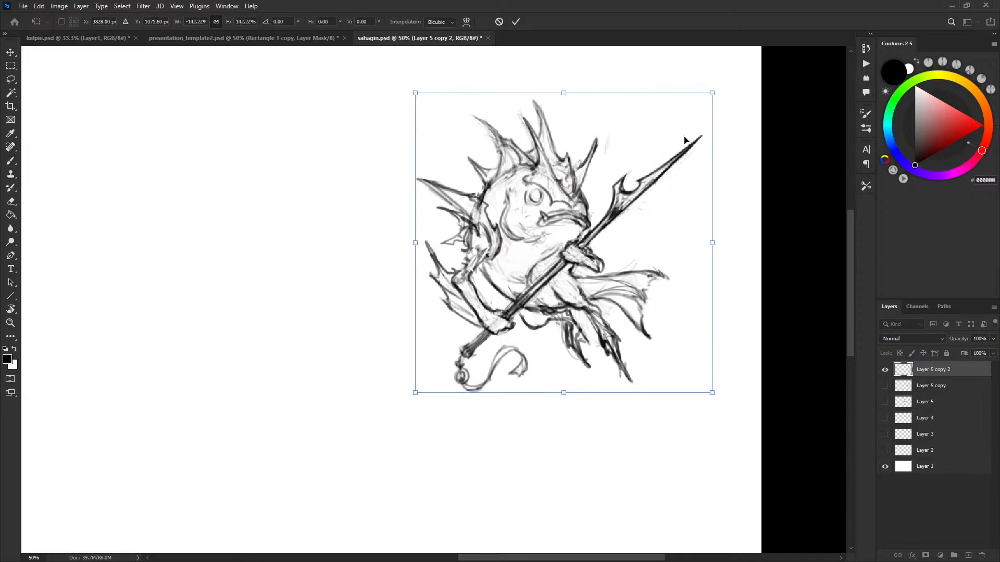
drag(611, 256, 287, 303)
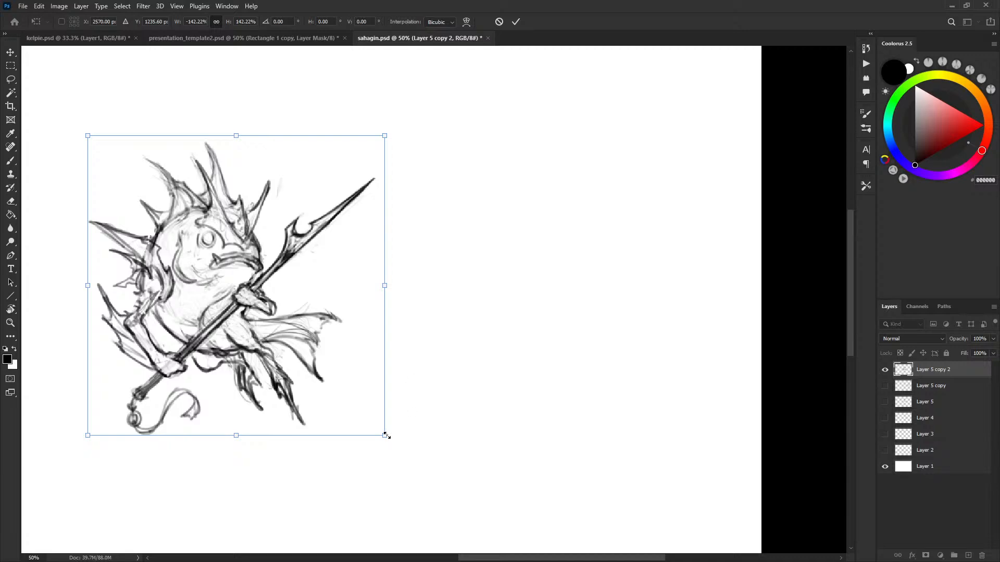
drag(384, 435, 467, 518)
drag(399, 385, 428, 308)
drag(571, 291, 718, 310)
key(ctrl+minus)
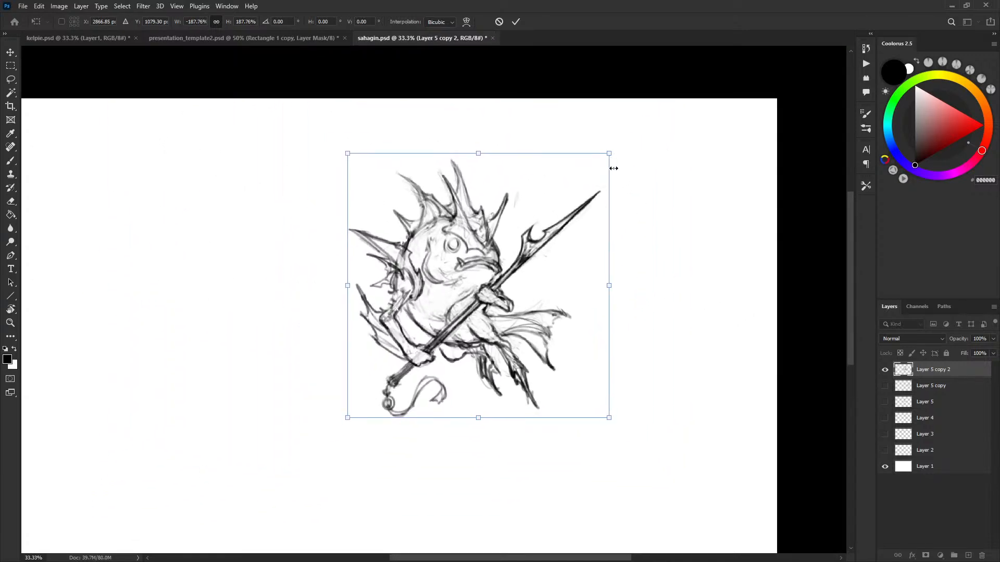
key(Return)
key(ctrl+plus)
drag(667, 271, 646, 285)
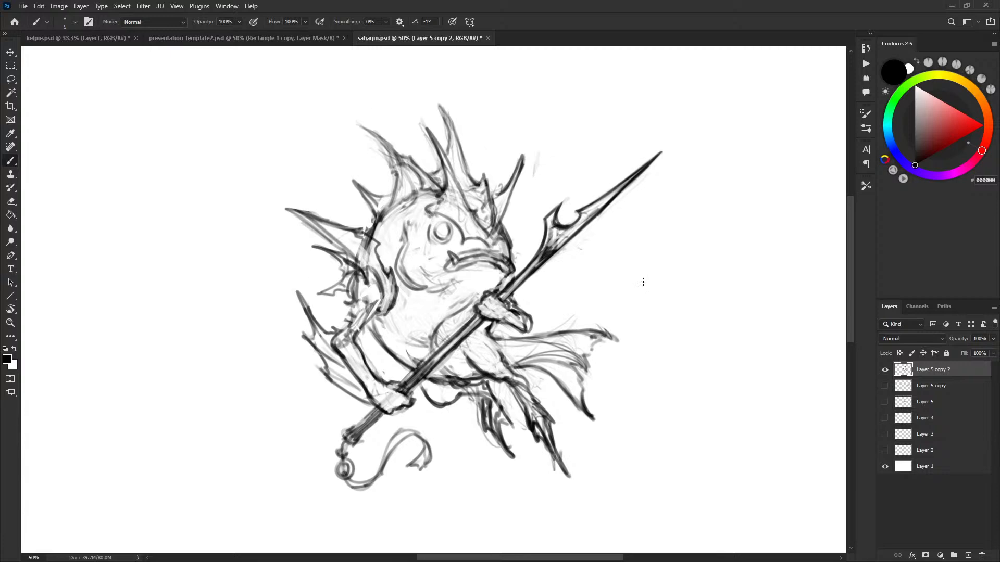
drag(580, 311, 577, 285)
drag(607, 368, 609, 369)
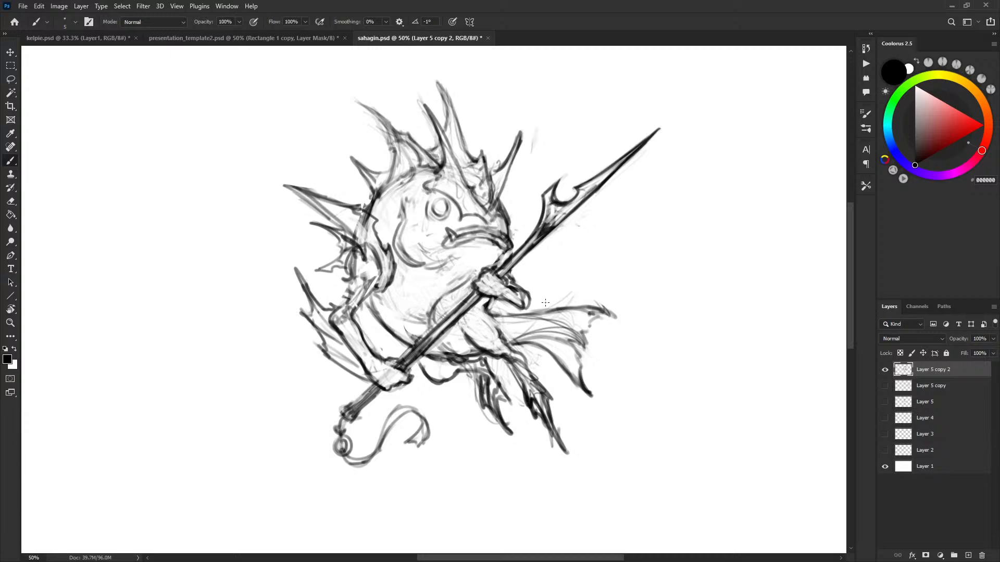
drag(584, 259, 581, 260)
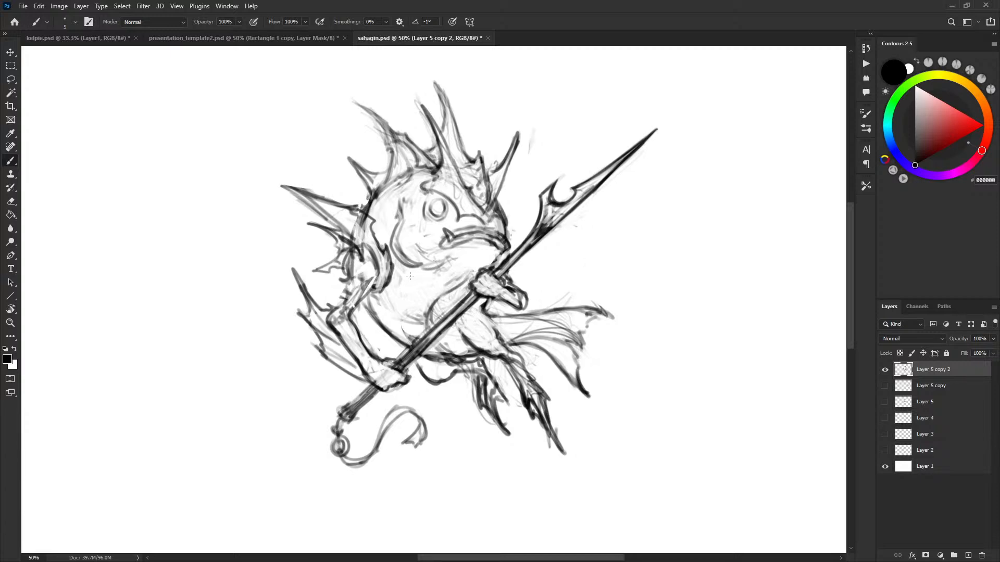
key(ctrl+z)
mouse_move(390, 254)
mouse_down()
mouse_move(398, 223)
mouse_move(428, 233)
mouse_move(409, 205)
mouse_move(419, 202)
mouse_up()
key(ctrl+z)
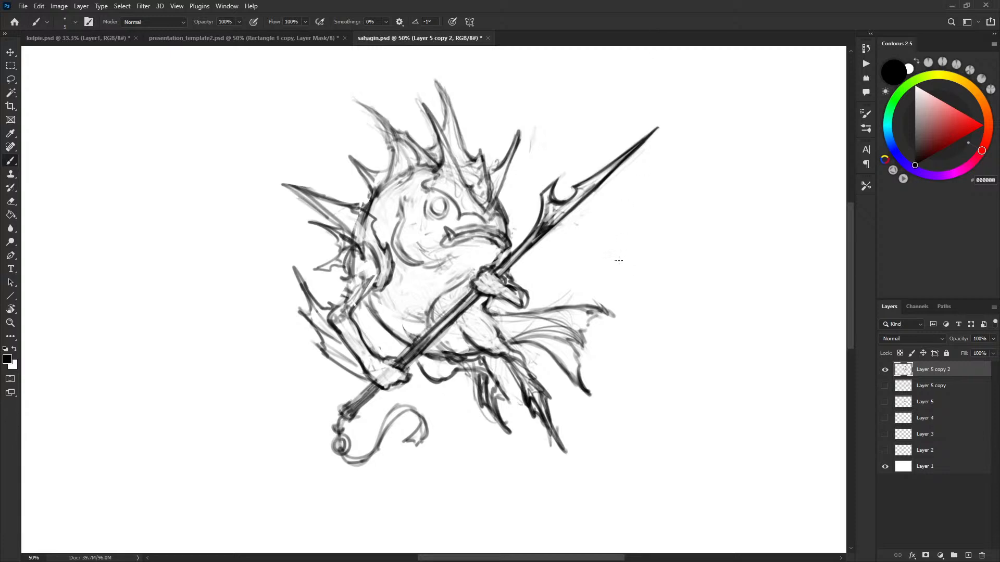
mouse_move(630, 331)
mouse_down()
mouse_move(663, 328)
mouse_move(626, 326)
mouse_up()
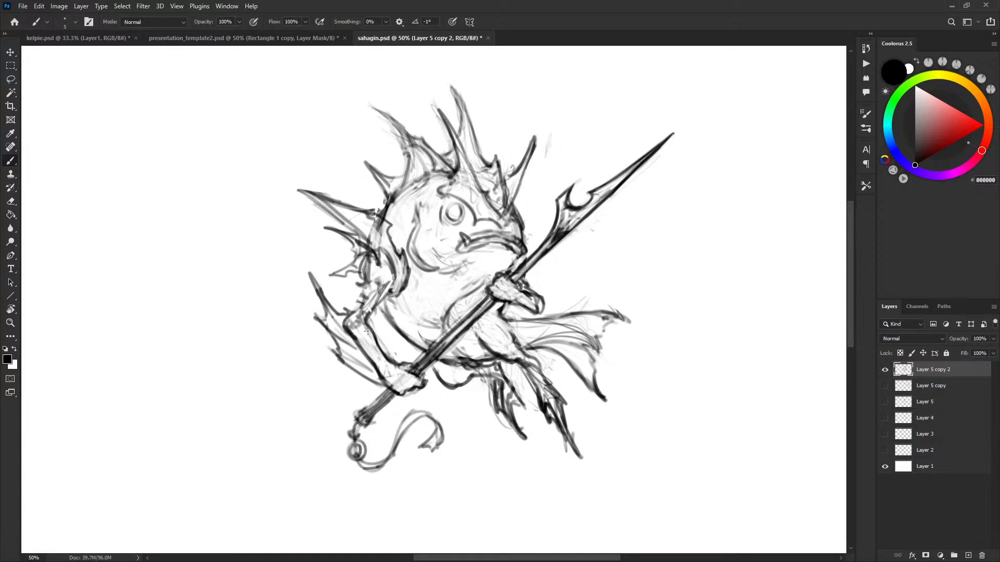
drag(597, 288, 587, 323)
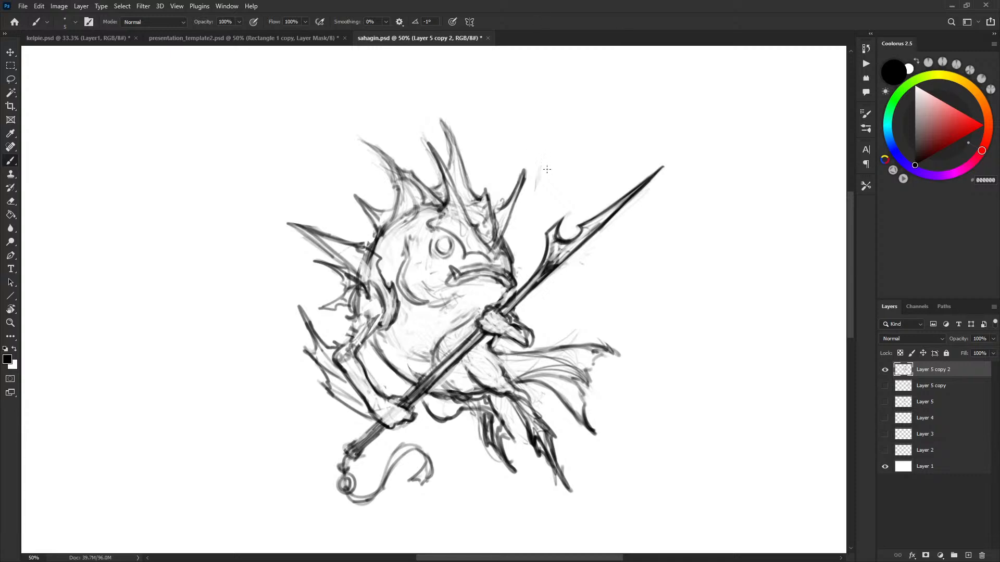
Undo the last strokes, switch the paint color to white and enlarge the brush by four size steps.
mouse_move(592, 279)
mouse_down()
mouse_move(604, 272)
mouse_move(552, 270)
mouse_move(574, 249)
mouse_move(550, 270)
mouse_up()
key(x)
key(ctrl+z)
key(ctrl+z)
key(bracketright)
key(bracketright)
key(bracketright)
key(bracketright)
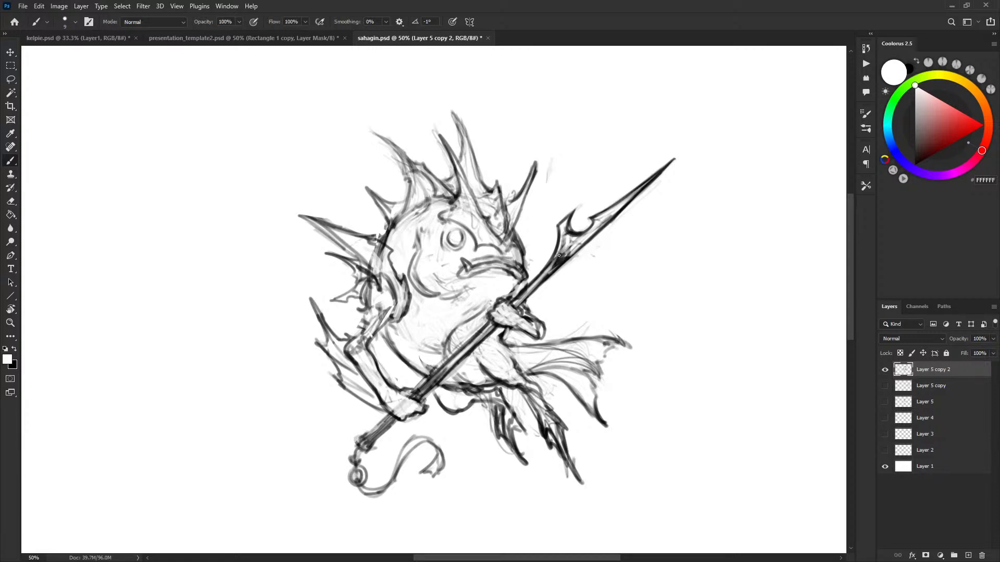
Try reworking the edges of the spear where the blade meets the shaft, undoing the strokes.
key(x)
key(x)
mouse_move(568, 249)
mouse_down()
mouse_move(553, 267)
mouse_move(564, 238)
mouse_move(541, 280)
mouse_up()
key(ctrl+z)
key(ctrl+z)
key(ctrl+z)
mouse_move(577, 242)
mouse_down()
mouse_move(561, 257)
mouse_move(563, 238)
mouse_move(593, 231)
mouse_up()
key(ctrl+z)
key(ctrl+z)
key(ctrl+z)
key(ctrl+z)
key(ctrl+z)
drag(574, 285, 580, 265)
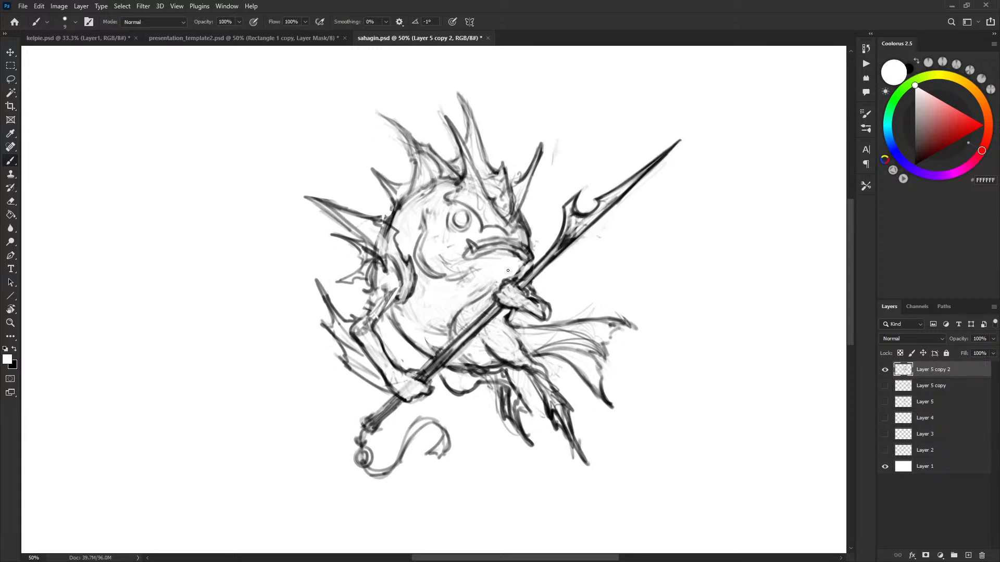
Enlarge the brush and draw a small curved black shape at the upper end of the gill line behind the eye.
key(x)
mouse_move(419, 237)
mouse_down()
mouse_move(414, 252)
mouse_move(417, 238)
mouse_move(445, 261)
mouse_up()
key(ctrl+z)
key(ctrl+z)
key(bracketright)
key(bracketright)
key(bracketright)
key(ctrl+z)
key(ctrl+z)
key(ctrl+z)
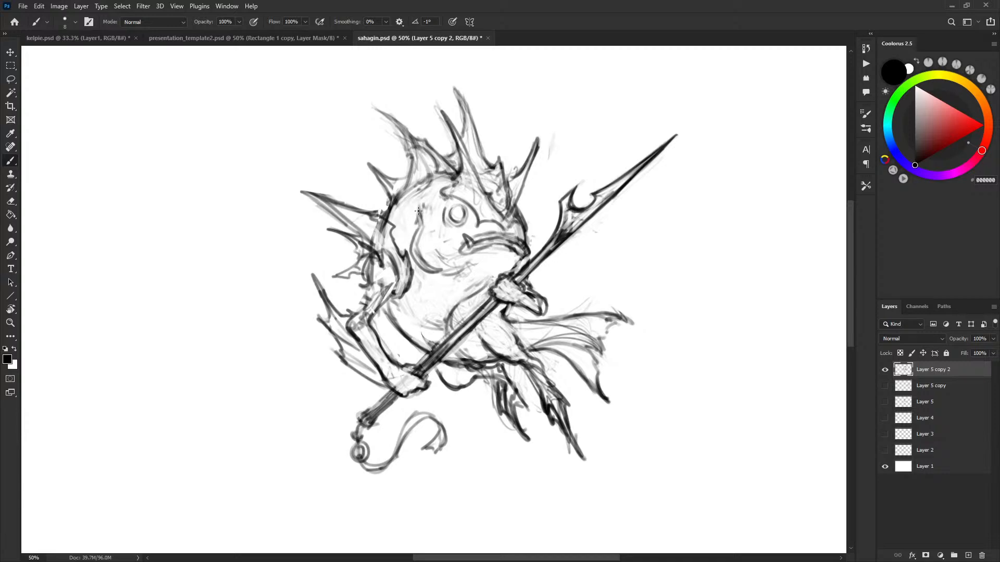
mouse_move(416, 213)
mouse_down()
mouse_move(414, 229)
mouse_move(417, 220)
mouse_up()
scroll(573, 251, down, 1)
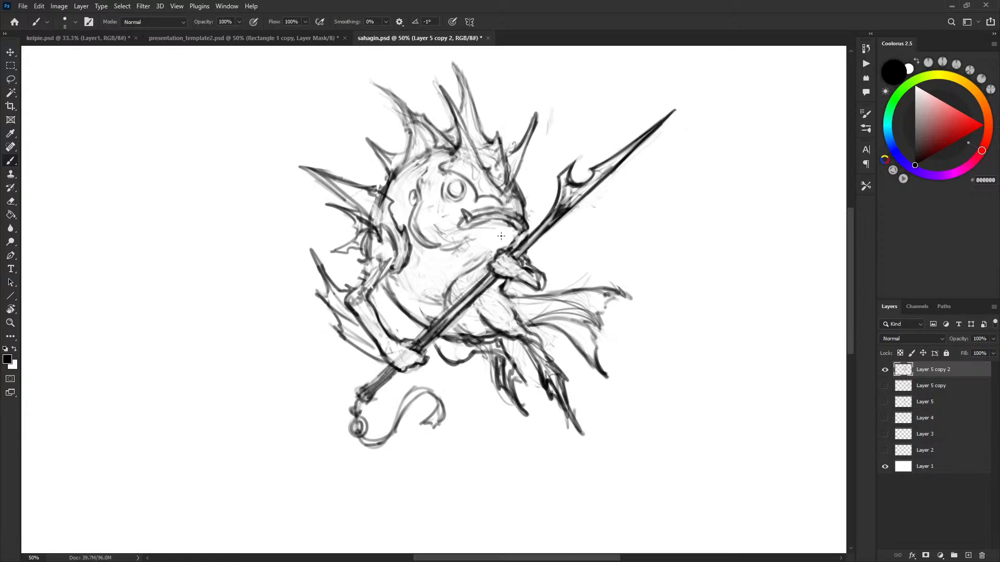
Refine the lips, chin and front edge of the fish's face, alternating black lines with white corrections.
key(x)
key(x)
key(x)
key(x)
key(x)
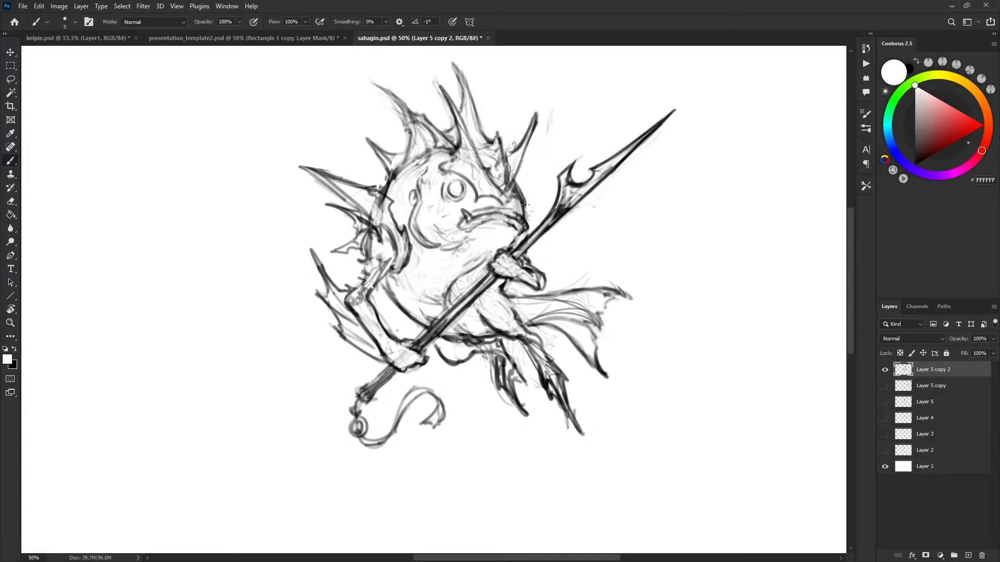
key(x)
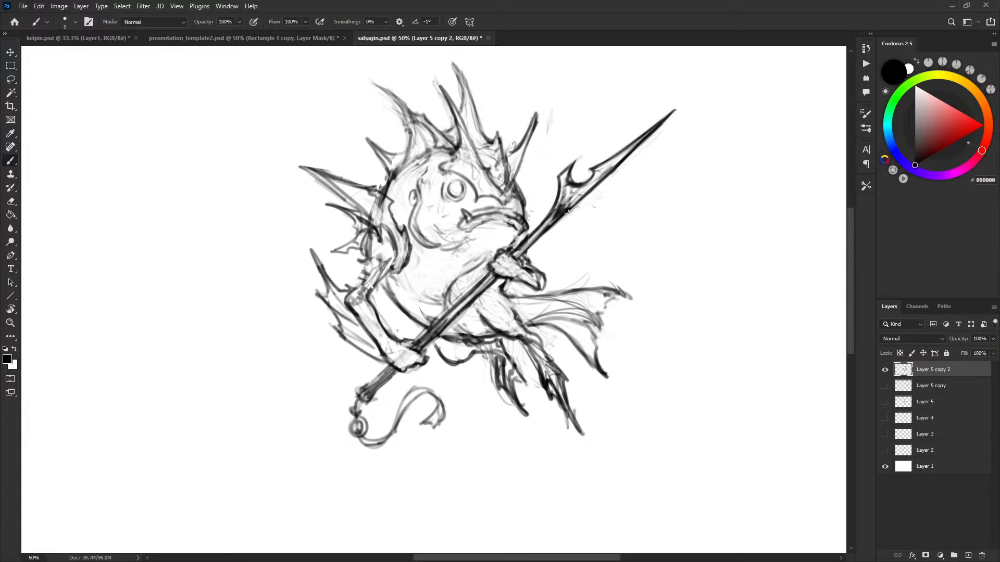
drag(570, 228, 558, 230)
drag(670, 216, 654, 238)
drag(636, 290, 645, 232)
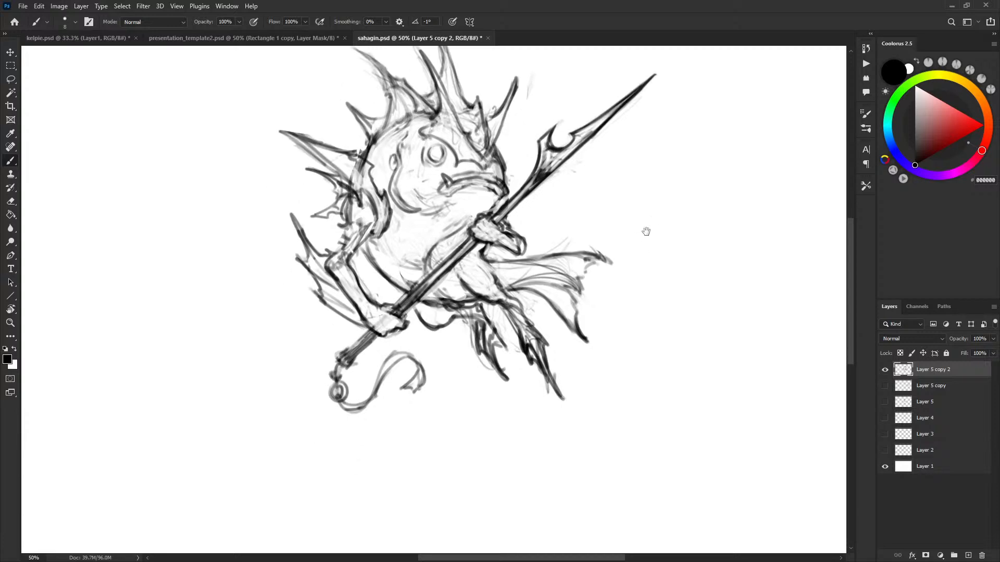
drag(636, 265, 623, 311)
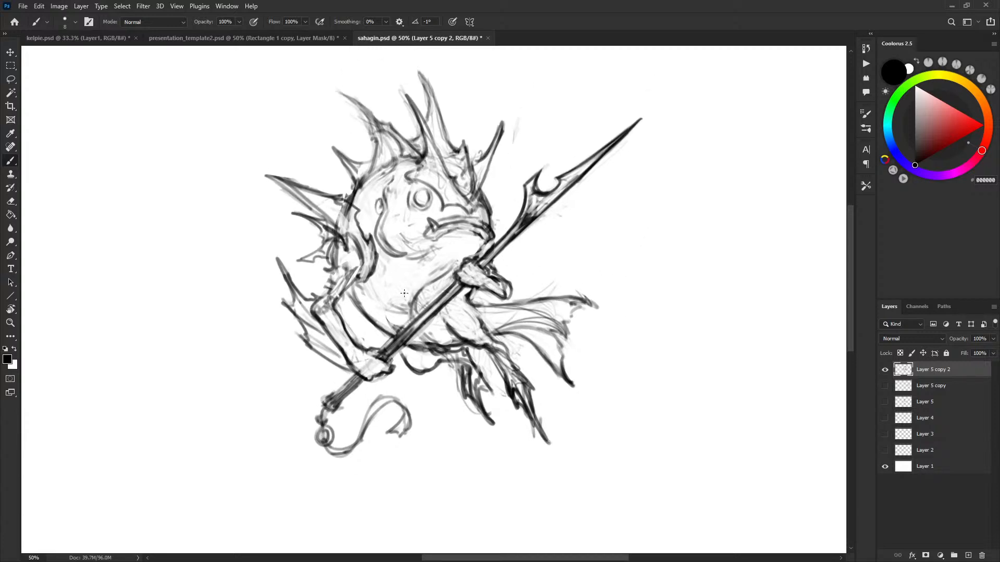
Clean up and redraw the shoulder and upper arm of the rear arm, alternating white and black paint.
key(x)
mouse_move(324, 307)
mouse_down()
mouse_move(352, 259)
mouse_move(339, 277)
mouse_move(349, 260)
mouse_move(354, 275)
mouse_move(459, 271)
mouse_move(410, 252)
mouse_move(395, 274)
mouse_move(428, 246)
mouse_move(412, 208)
mouse_up()
key(x)
key(x)
mouse_move(400, 172)
mouse_down()
mouse_move(402, 198)
mouse_move(409, 179)
mouse_up()
key(x)
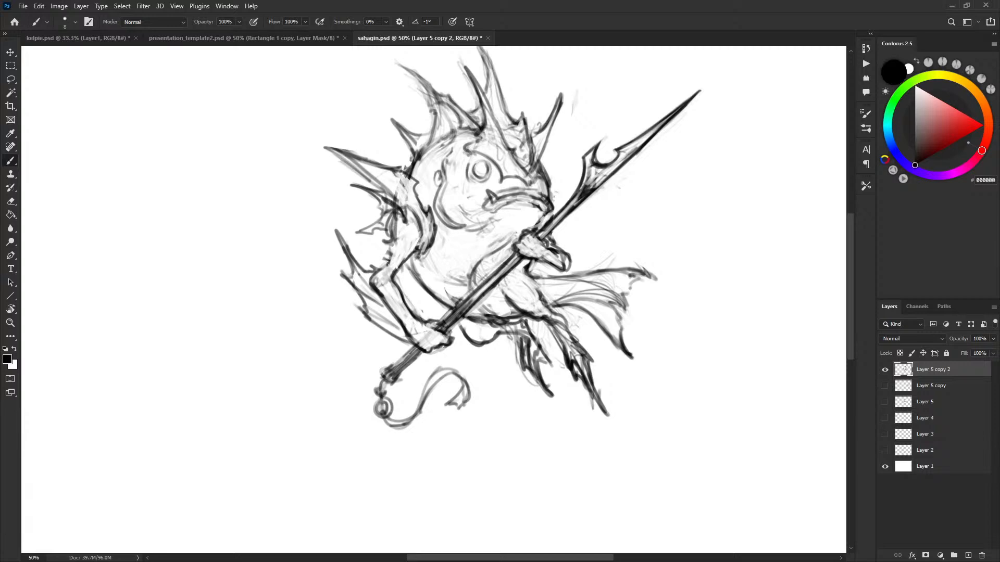
Redraw the rear arm's elbow and its forearm outline down to the hand, correcting edges with white.
drag(391, 250, 383, 269)
key(x)
drag(376, 269, 387, 265)
key(x)
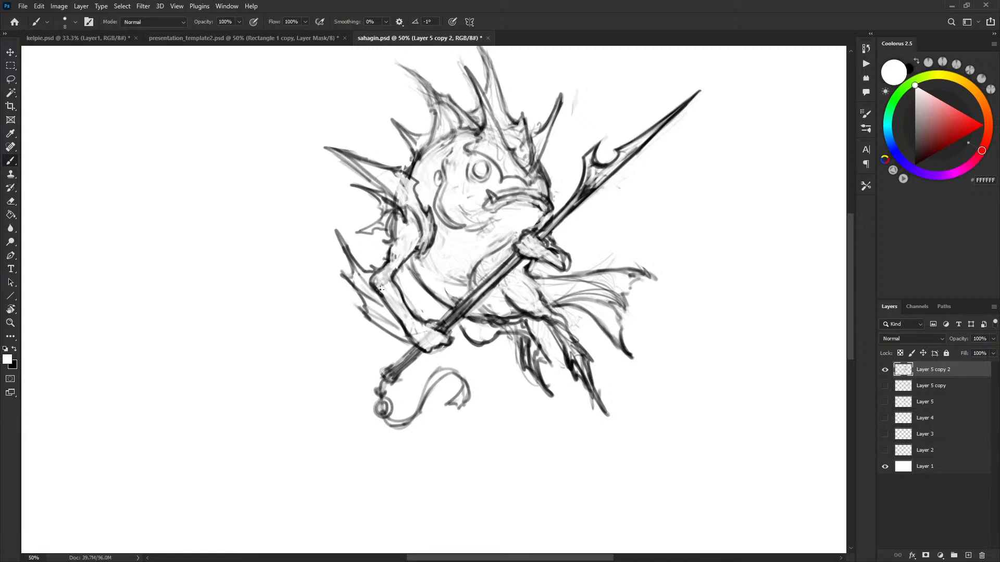
key(x)
key(x)
key(x)
key(x)
mouse_move(376, 288)
mouse_down()
mouse_move(371, 280)
mouse_move(406, 331)
mouse_up()
key(x)
Lasso the faint stray line beside the front head spine, delete it and deselect.
drag(577, 268, 559, 308)
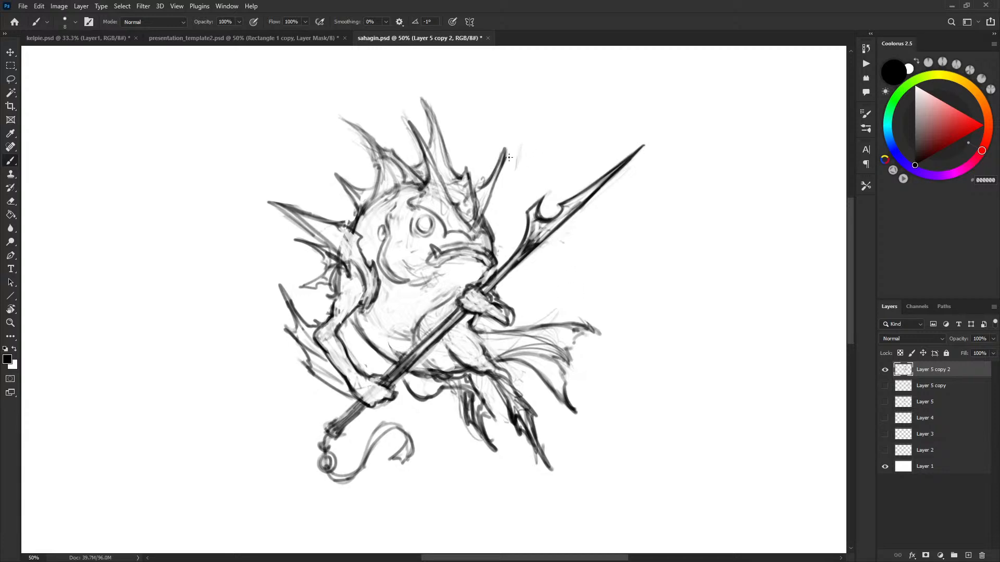
key(l)
drag(514, 182, 523, 179)
key(Delete)
key(ctrl+d)
key(b)
Redraw the front and tallest spines of the head crest in black, trimming their edges with white.
drag(470, 225, 473, 206)
mouse_move(466, 169)
mouse_down()
mouse_move(475, 227)
mouse_move(463, 183)
mouse_move(472, 209)
mouse_up()
key(x)
drag(442, 145, 449, 174)
key(x)
drag(434, 115, 454, 178)
mouse_move(431, 134)
mouse_down()
mouse_move(423, 100)
mouse_move(431, 135)
mouse_up()
drag(423, 98, 433, 112)
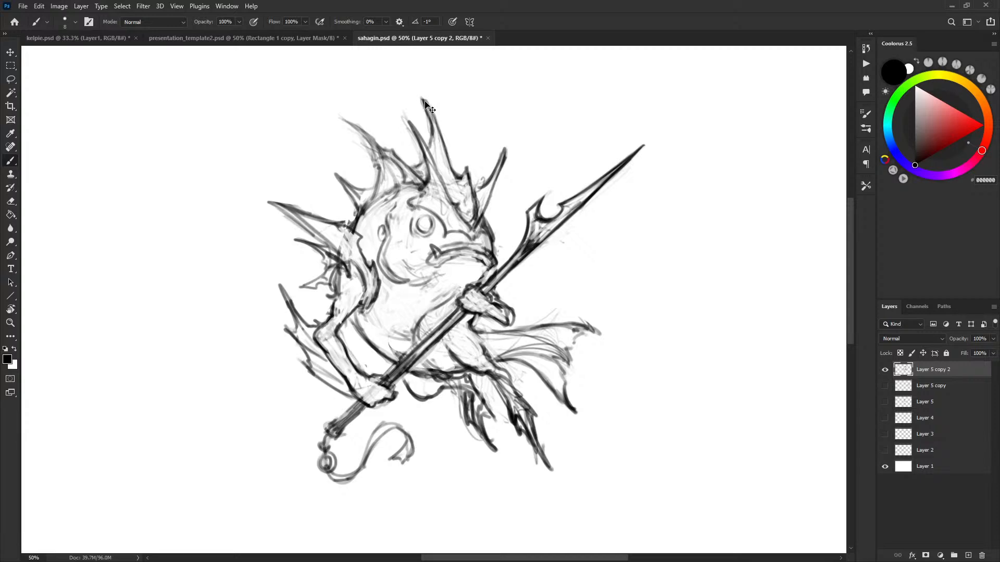
key(x)
key(x)
Lasso the curved line on the belly just above the spear shaft, delete it and deselect.
mouse_move(506, 230)
mouse_down()
mouse_move(494, 238)
mouse_move(493, 227)
mouse_up()
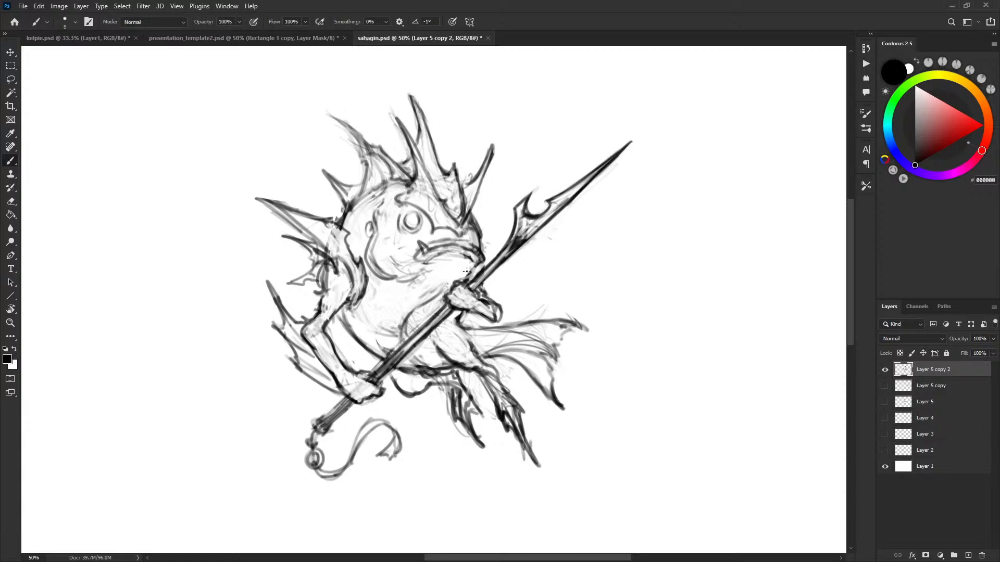
drag(538, 296, 539, 286)
key(l)
mouse_move(416, 313)
mouse_down()
mouse_move(398, 333)
mouse_move(448, 274)
mouse_move(438, 302)
mouse_up()
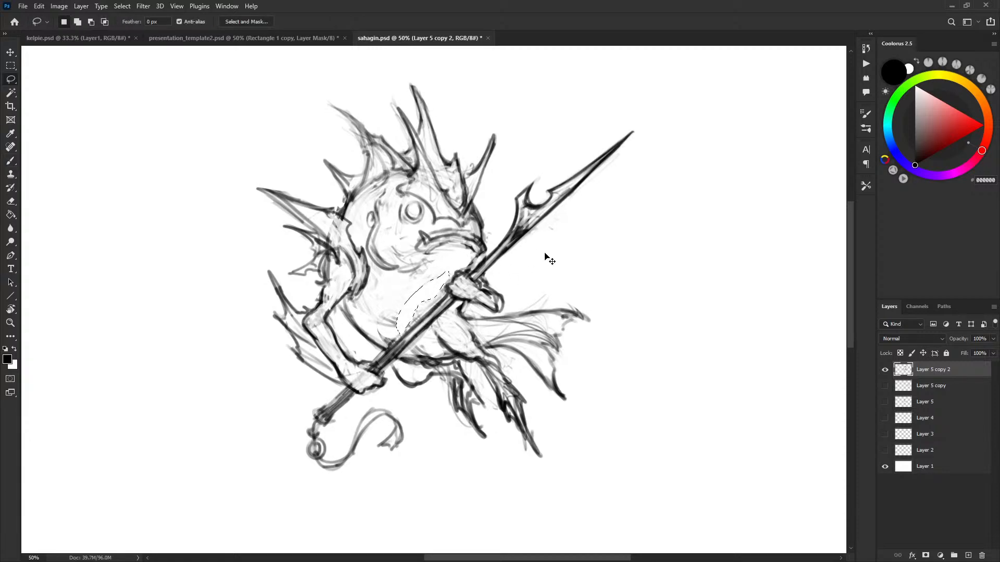
key(Delete)
key(ctrl+d)
key(b)
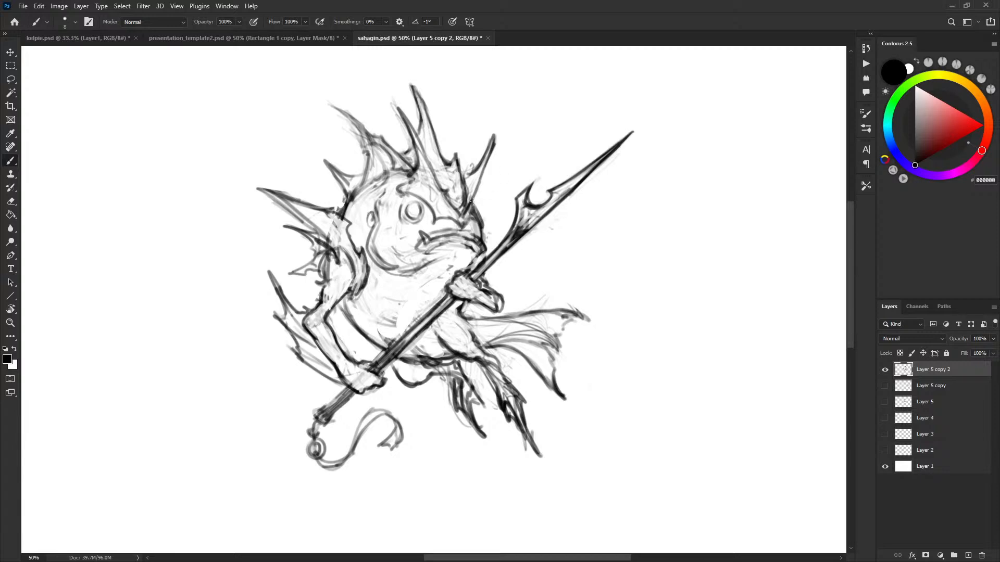
Try redrawing the front outline of the face from the brow to the mouth, undoing each stroke.
drag(474, 197, 484, 242)
key(ctrl+z)
drag(474, 194, 485, 239)
key(ctrl+z)
drag(476, 195, 479, 221)
key(ctrl+z)
Draw a black line from the base of the tall crest spines down the forehead, redoing it after undone attempts.
drag(421, 154, 427, 202)
key(ctrl+z)
key(ctrl+z)
drag(420, 156, 431, 199)
drag(437, 196, 442, 203)
Refine the brow and the base of the front spine above the snout, alternating white and black paint.
key(x)
key(x)
key(x)
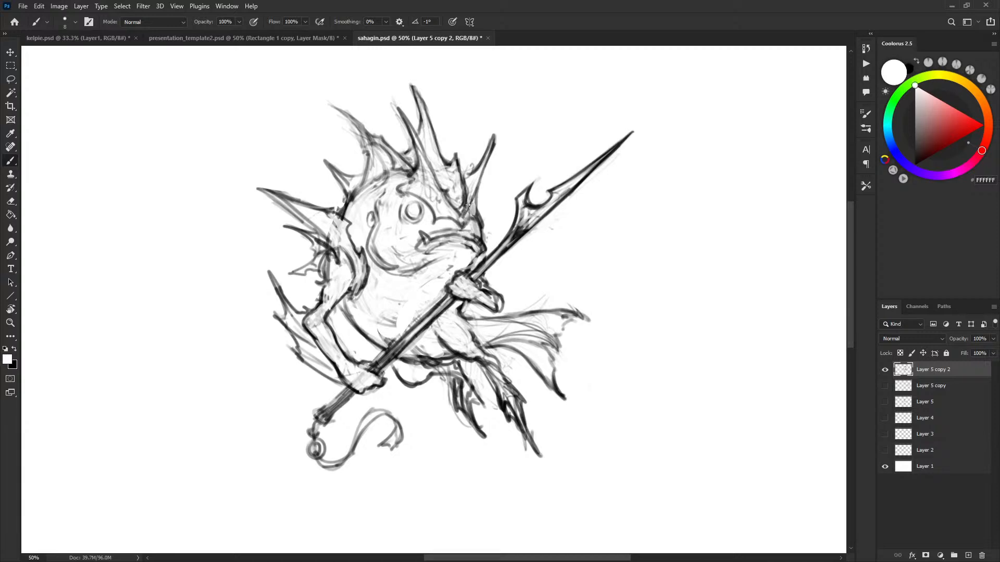
key(x)
key(x)
key(x)
key(x)
key(x)
key(x)
key(x)
key(x)
key(x)
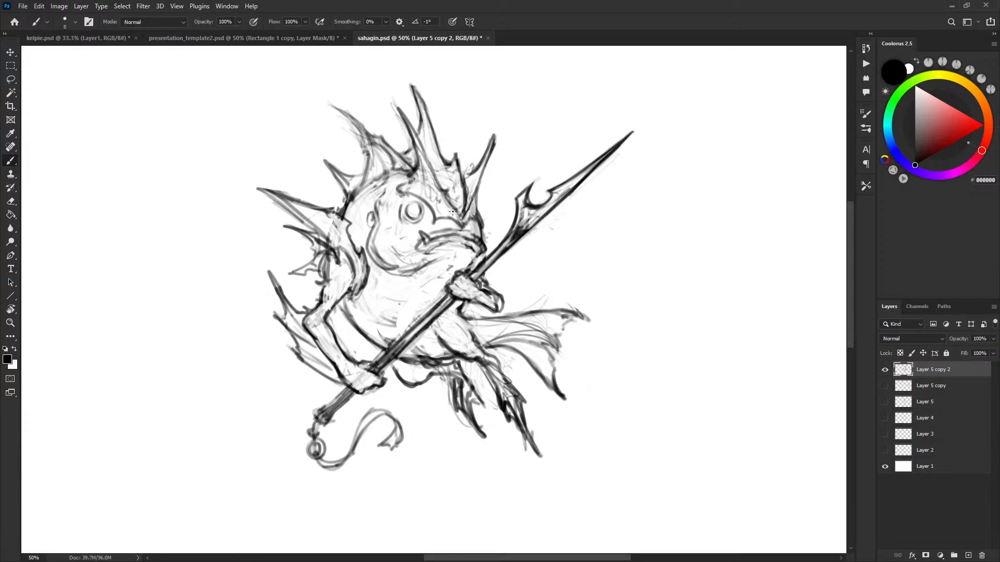
key(x)
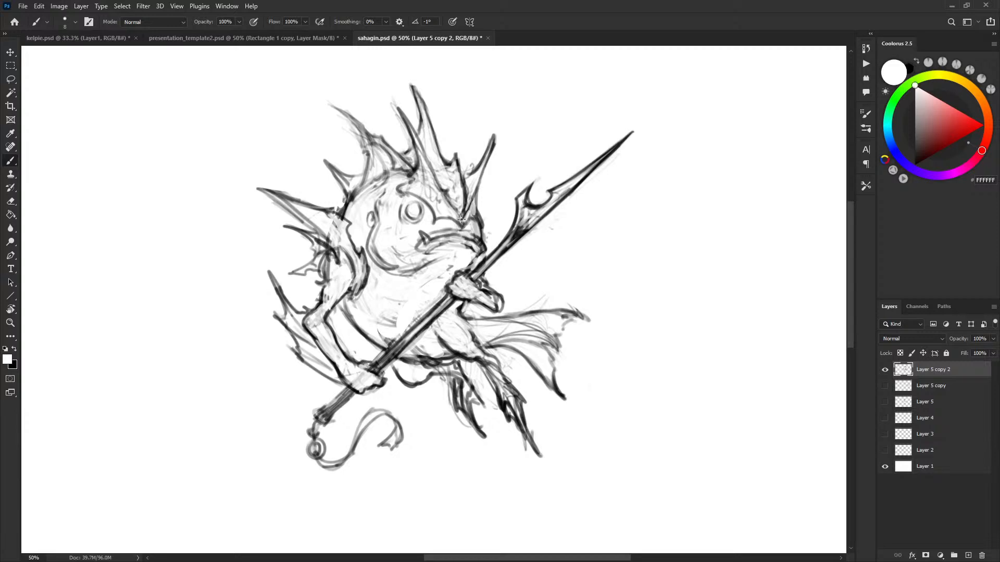
key(x)
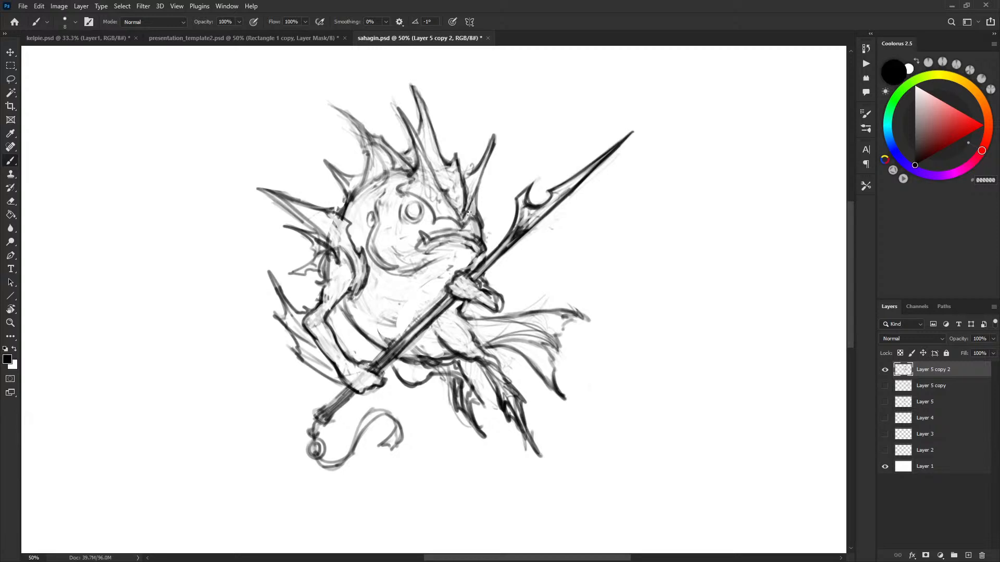
Rework the inner edge of the front head spine down to the snout with black and white strokes.
drag(482, 175, 476, 200)
key(x)
key(x)
key(x)
key(x)
Sharpen the outlines of the two tall spines at the top of the head crest.
mouse_move(407, 154)
mouse_down()
mouse_move(423, 103)
mouse_move(434, 132)
mouse_up()
key(x)
key(x)
drag(417, 91, 434, 131)
drag(471, 217, 477, 225)
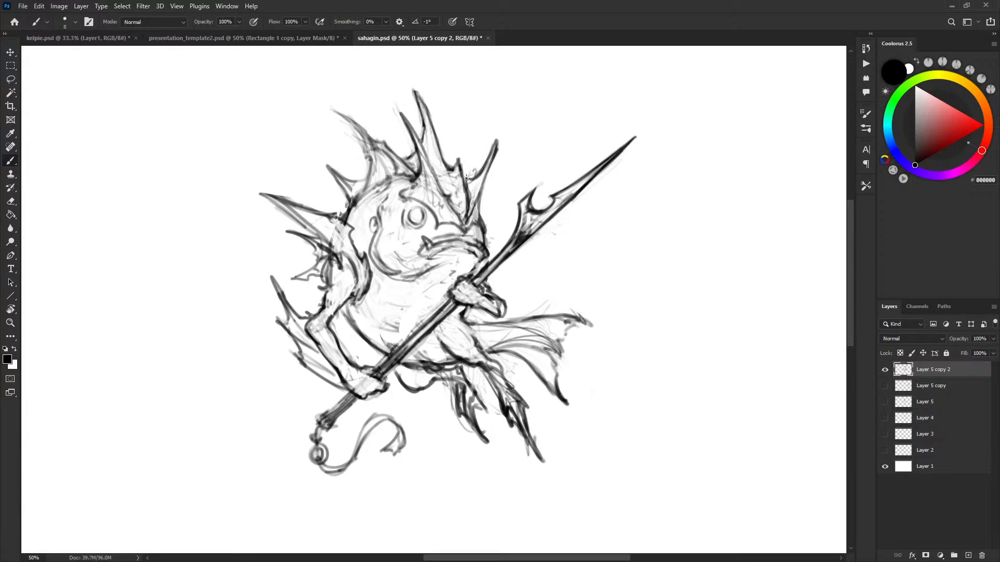
Trim the tip of the front head spine with white and rework the long spine running down towards the brow.
key(x)
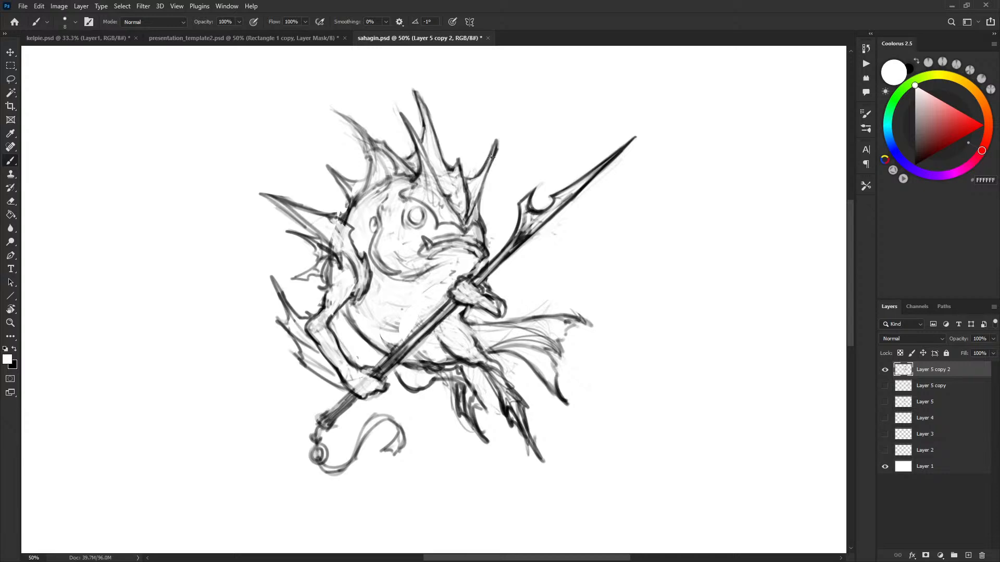
mouse_move(499, 144)
mouse_down()
mouse_move(480, 171)
mouse_move(496, 135)
mouse_up()
key(x)
key(x)
key(x)
key(x)
drag(399, 111, 438, 184)
key(x)
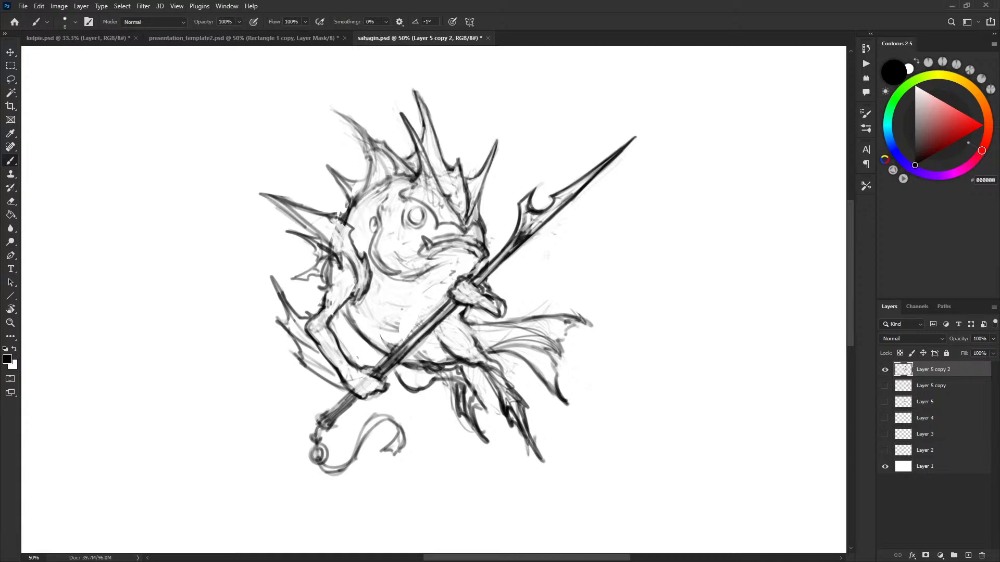
drag(495, 190, 498, 191)
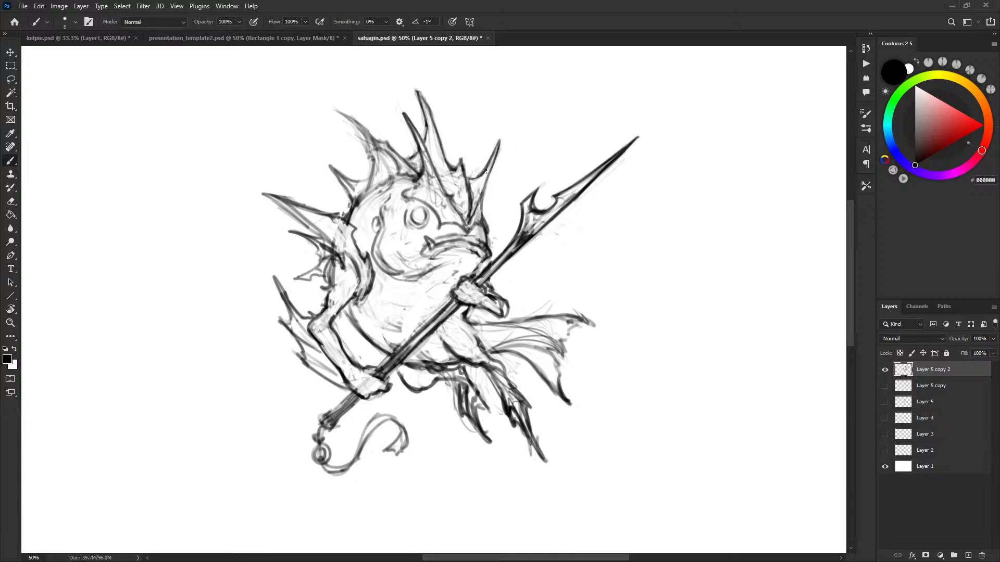
Touch up the front edge of the snout below the front head spine with white and black strokes.
drag(422, 120, 523, 153)
key(ctrl+z)
key(x)
drag(484, 221, 488, 242)
key(x)
key(x)
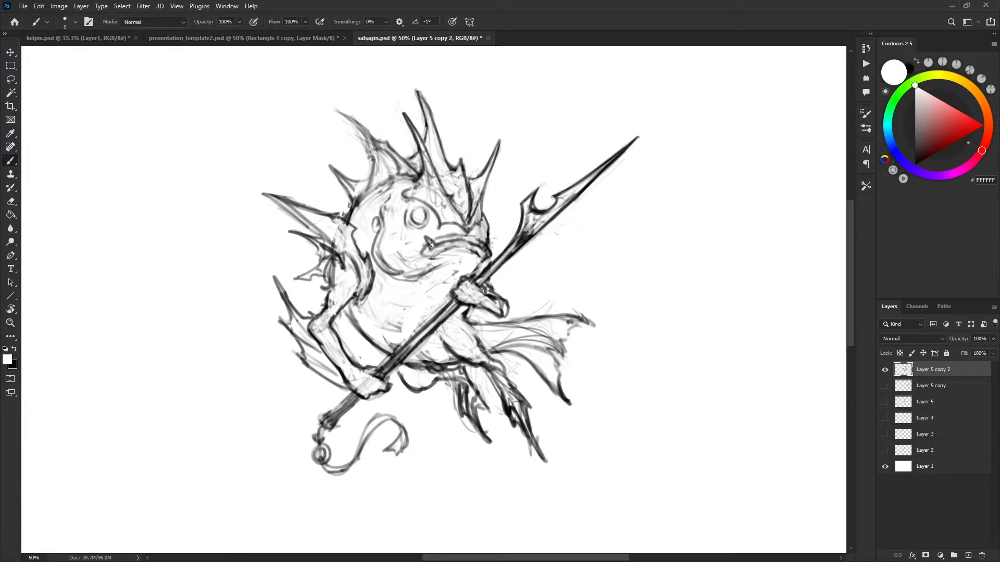
key(x)
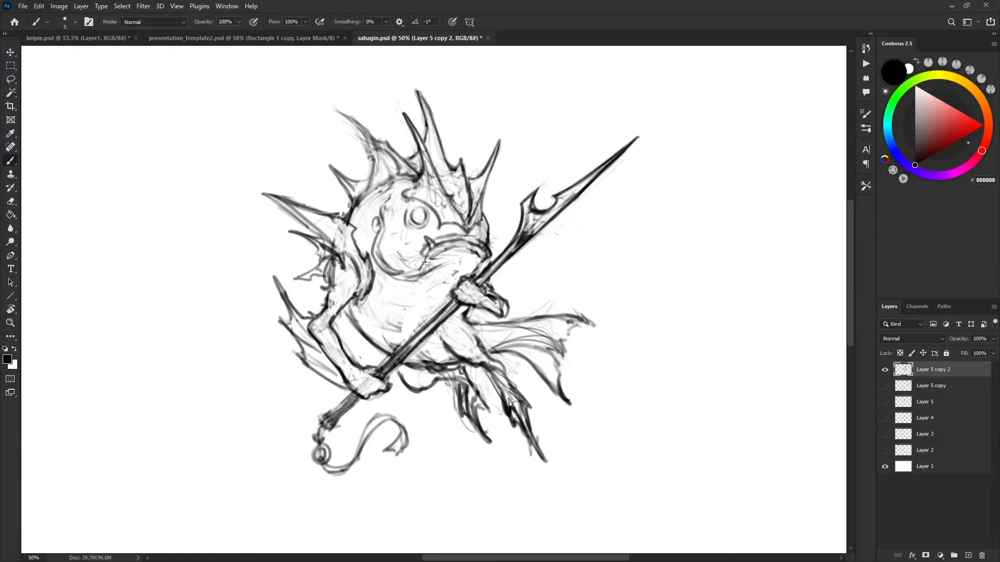
Duplicate the sahagin sketch layer and place the copy beside the original on the canvas.
drag(670, 286, 665, 394)
key(ctrl+j)
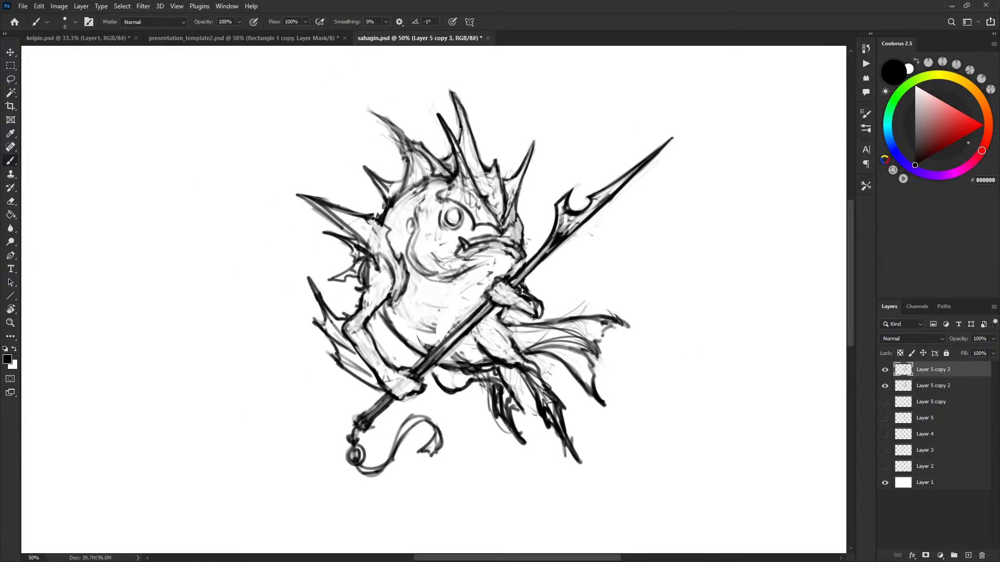
key(v)
mouse_move(529, 328)
mouse_down()
mouse_move(235, 335)
mouse_move(179, 364)
mouse_up()
scroll(422, 349, left, 5)
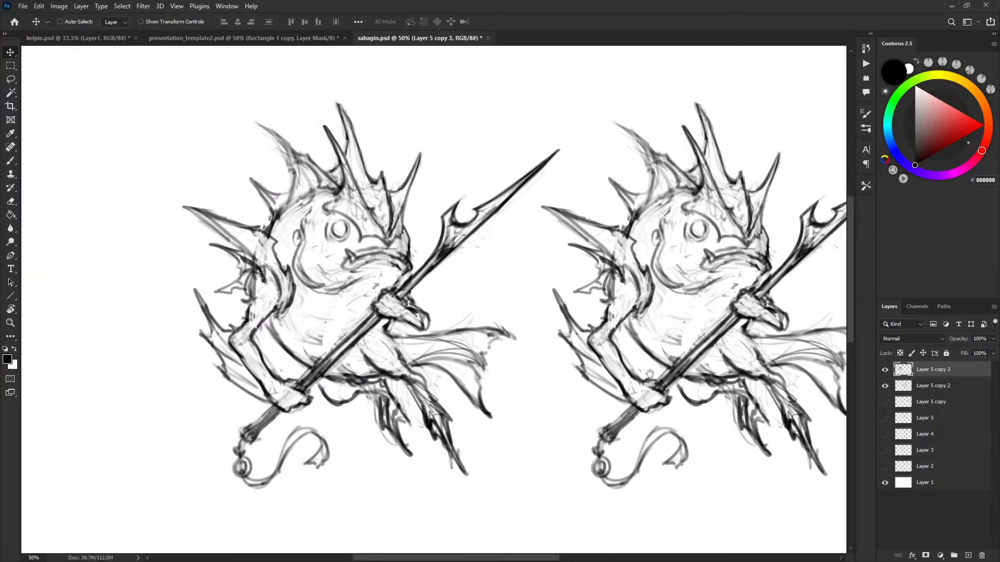
drag(430, 373, 360, 373)
scroll(536, 339, left, 4)
Rework the front of the lower lip and chin beside the spear shaft on the duplicated sketch.
key(b)
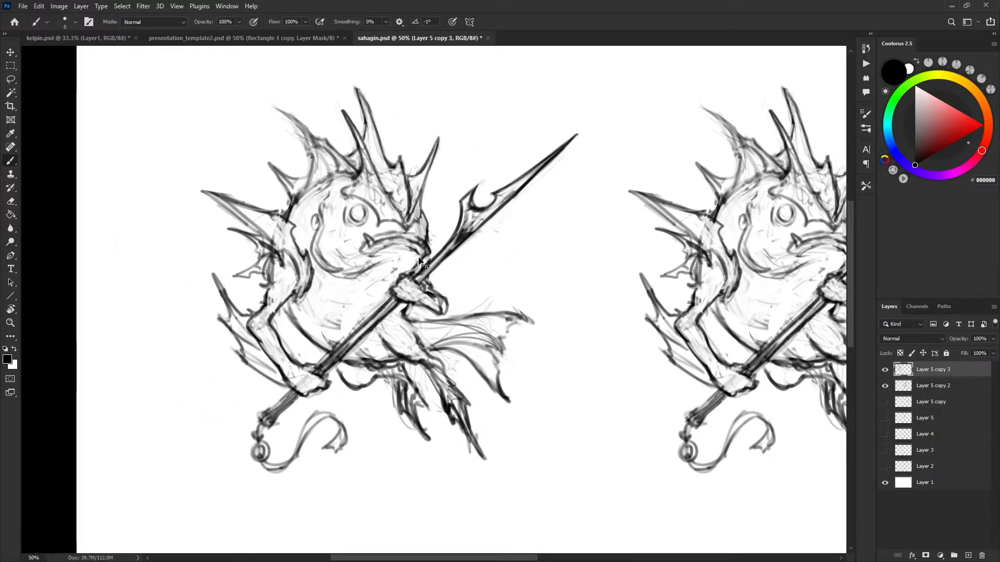
mouse_move(422, 257)
mouse_down()
mouse_move(399, 314)
mouse_move(406, 319)
mouse_move(401, 310)
mouse_up()
key(x)
key(x)
key(x)
key(x)
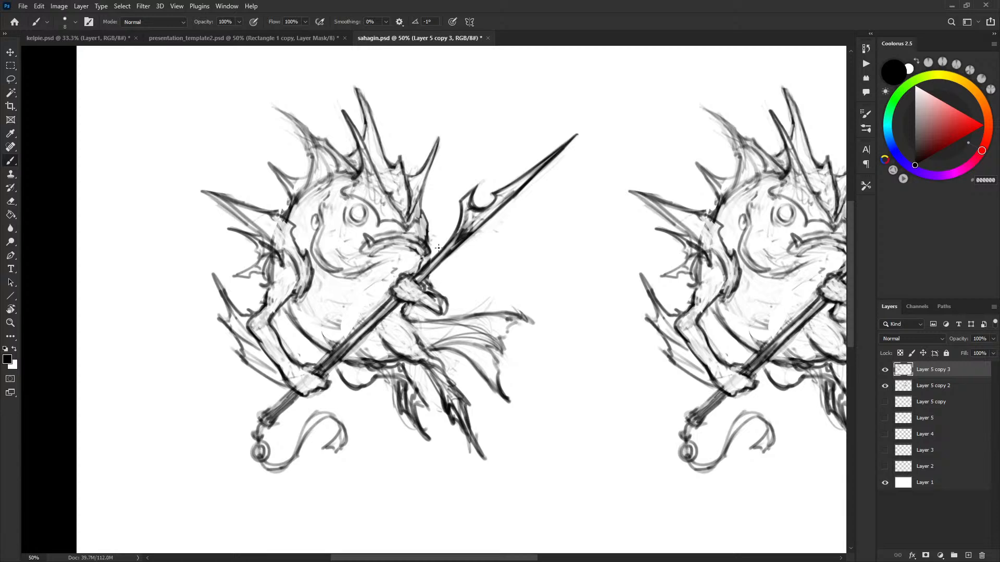
drag(422, 258, 417, 274)
Add a stroke under the jaw and draw a dark pointed fang at the back corner of the mouth.
drag(338, 275, 353, 278)
mouse_move(375, 243)
mouse_down()
mouse_move(369, 250)
mouse_move(363, 234)
mouse_up()
drag(363, 233, 374, 243)
key(ctrl+z)
key(x)
key(x)
drag(361, 231, 370, 243)
key(x)
key(x)
Draw a small tooth at the front of the mouth and touch up the cheek around the gill mark.
drag(427, 232, 427, 249)
key(x)
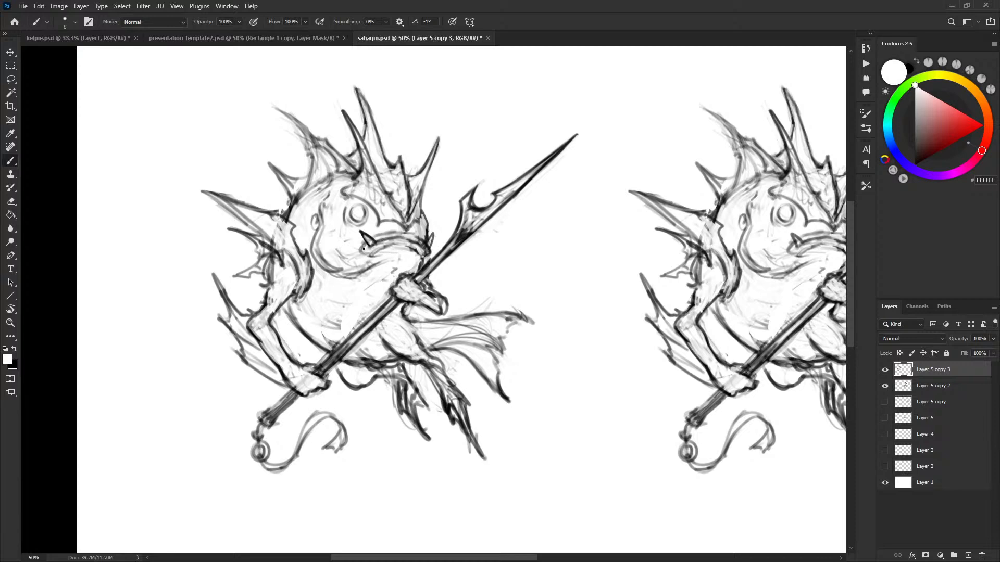
key(x)
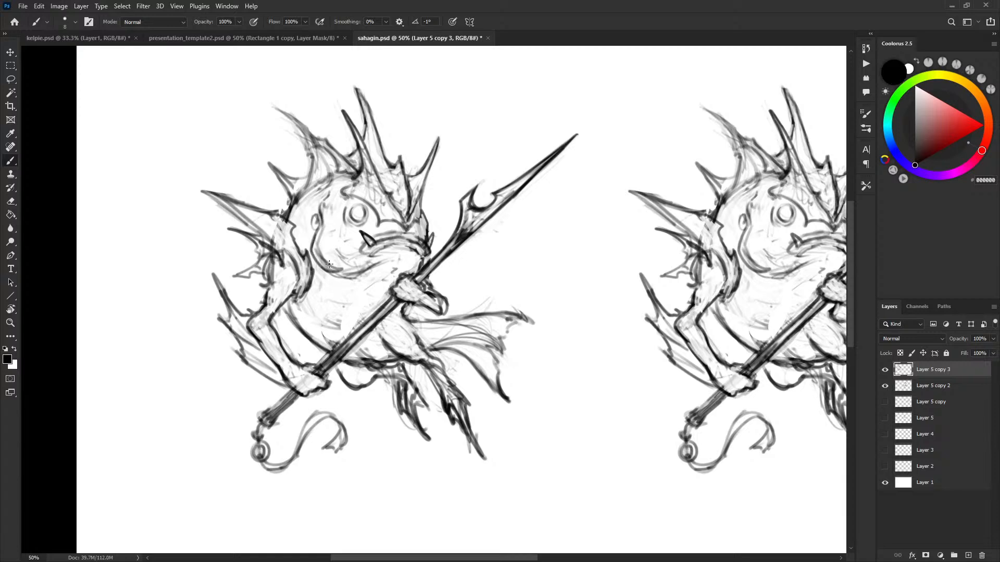
key(x)
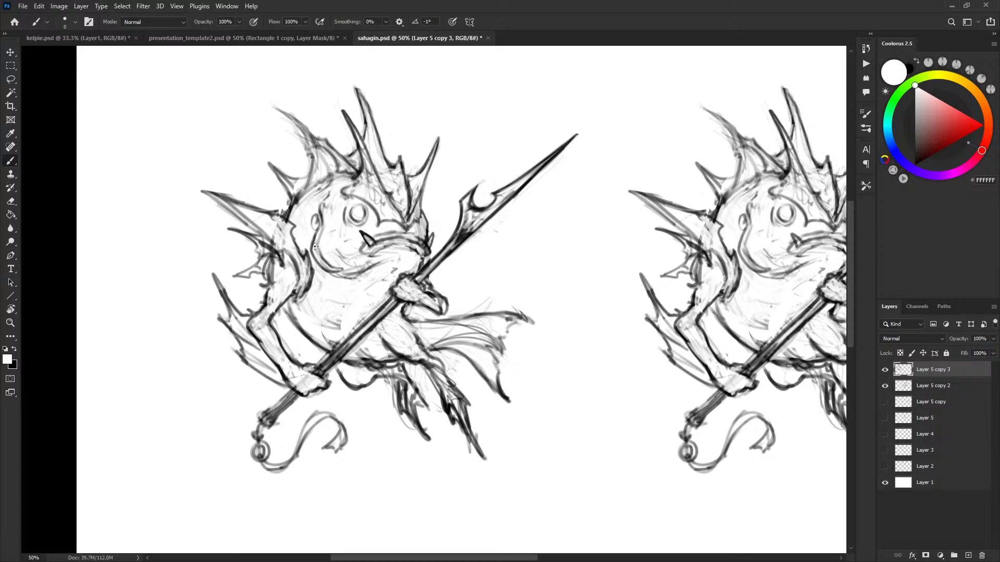
key(x)
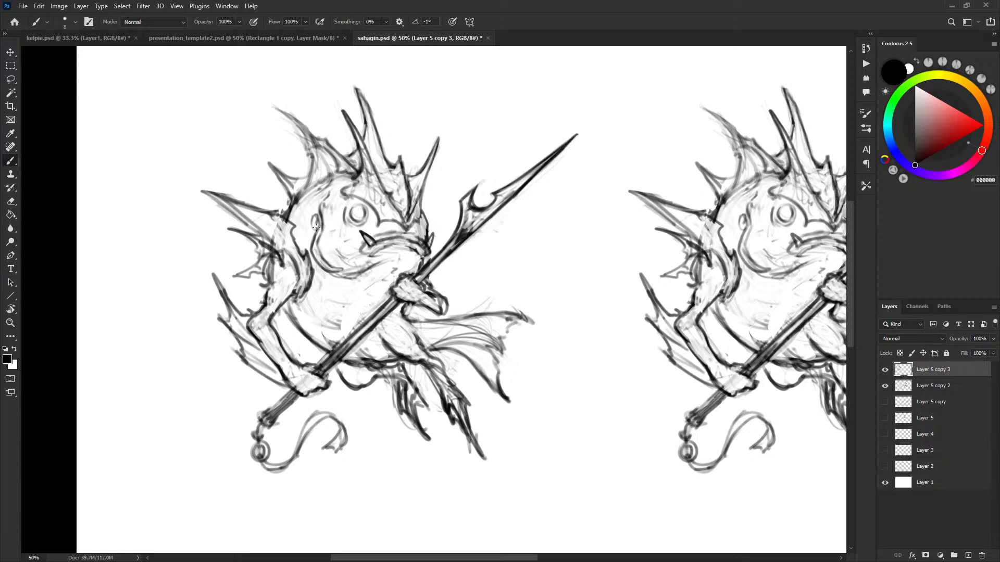
key(x)
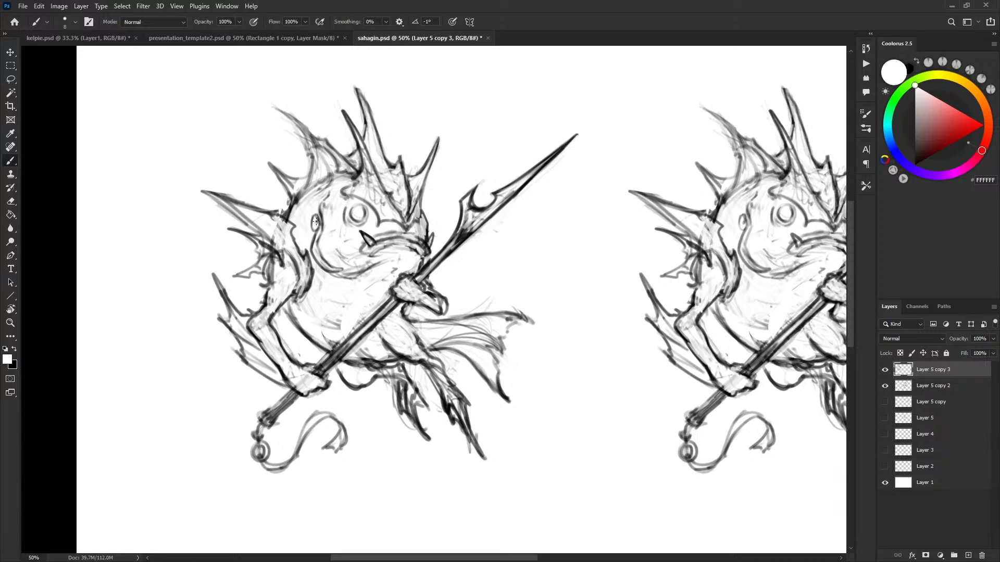
key(x)
key(x)
key(x)
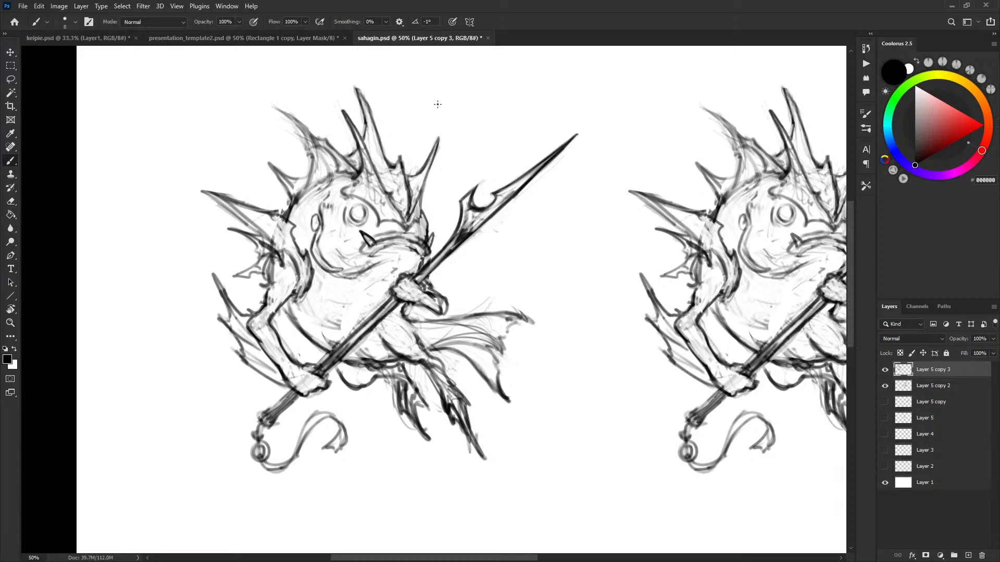
drag(342, 110, 445, 140)
key(ctrl+z)
drag(362, 206, 443, 228)
key(ctrl+z)
drag(343, 111, 453, 146)
key(ctrl+z)
Redefine the base of the front head spine where it meets the snout, alternating white and black paint.
key(x)
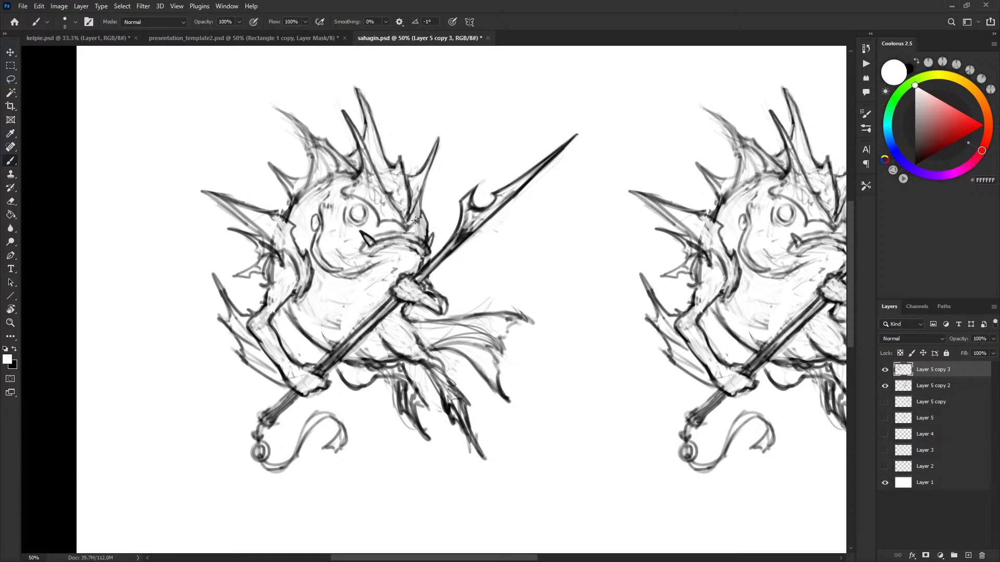
key(x)
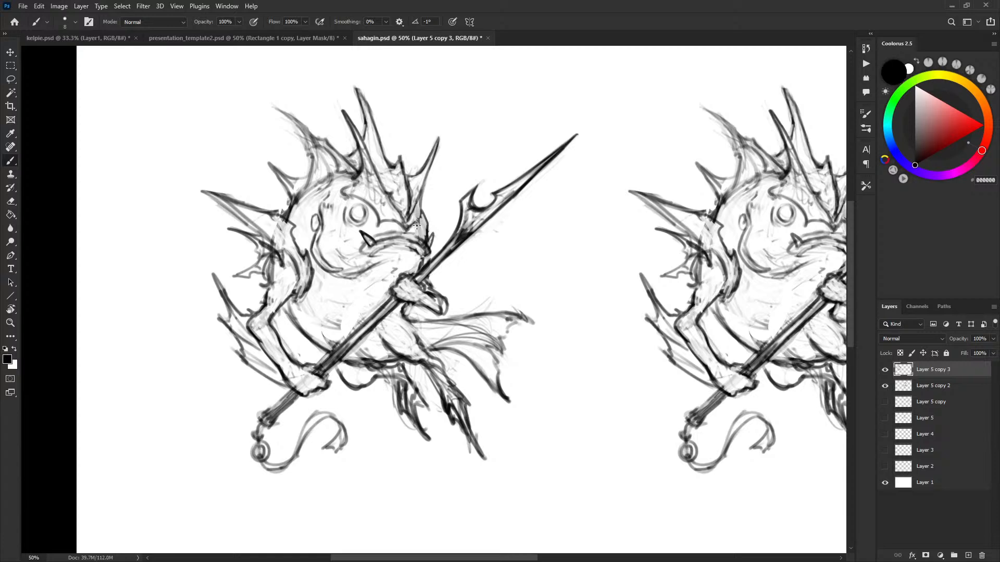
key(x)
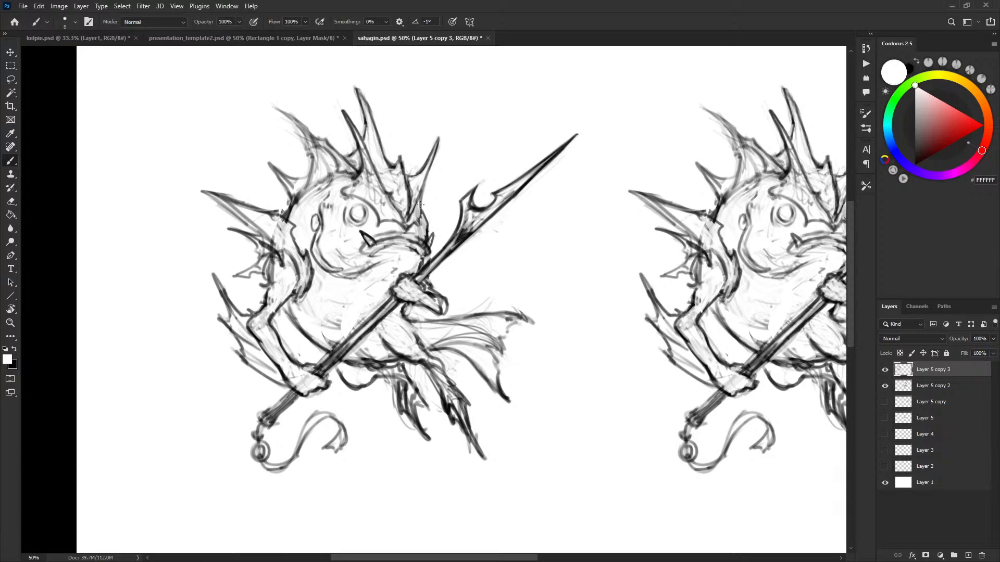
key(x)
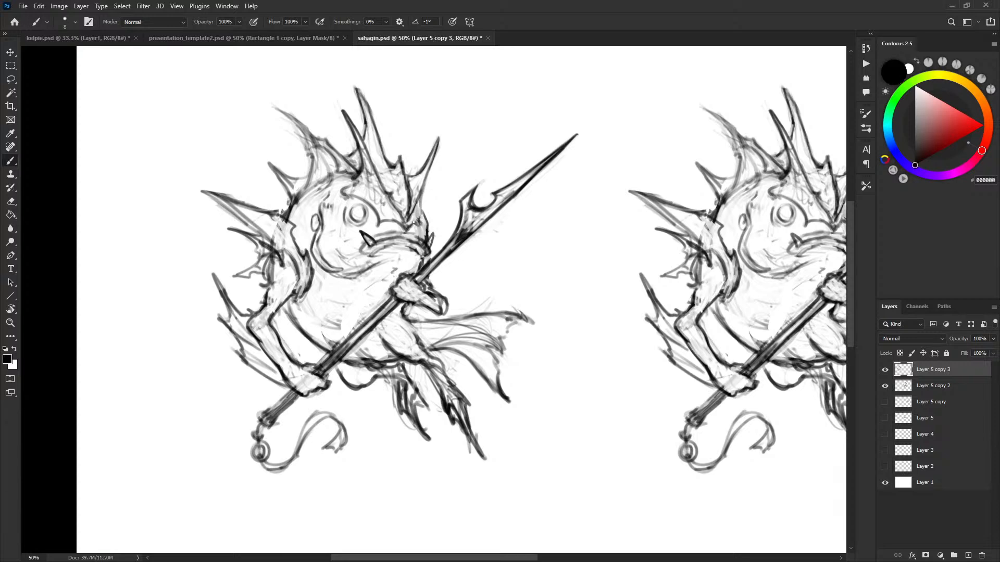
key(x)
key(x)
mouse_move(413, 226)
mouse_down()
mouse_move(424, 231)
mouse_move(421, 213)
mouse_up()
key(x)
key(x)
key(x)
key(x)
Reshape the front tooth and the tip of the snout around it with black and white strokes.
key(x)
key(x)
key(x)
key(x)
key(x)
key(x)
drag(424, 253, 433, 235)
key(x)
key(x)
key(x)
key(x)
key(x)
key(x)
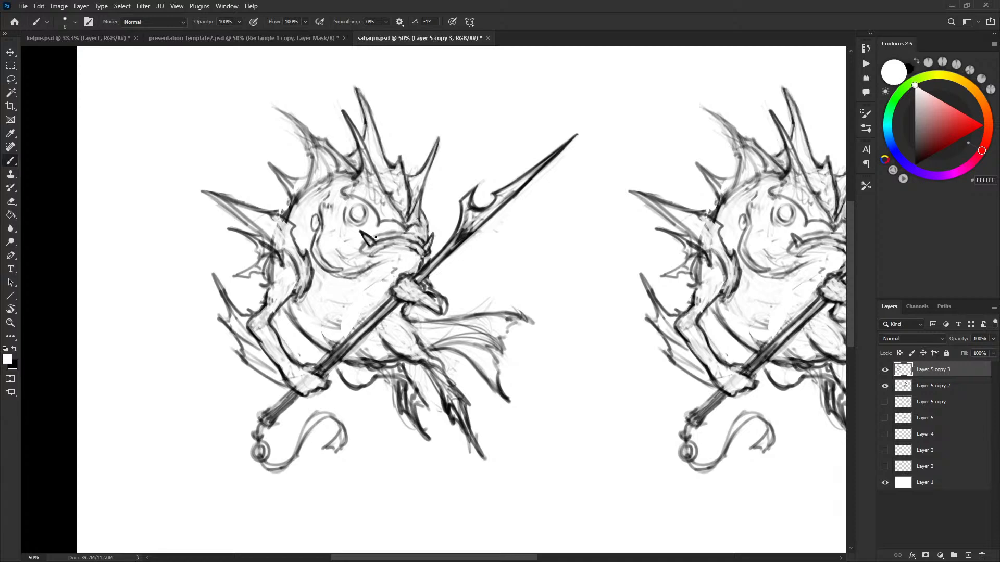
Clean up the upper lip and rework the mouth line around the base of the back fang.
key(x)
key(x)
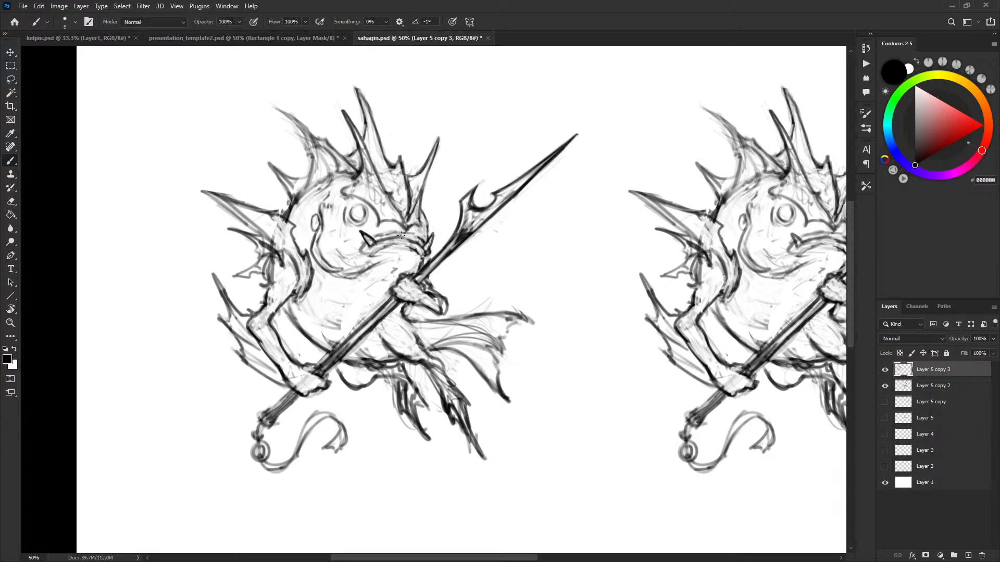
key(x)
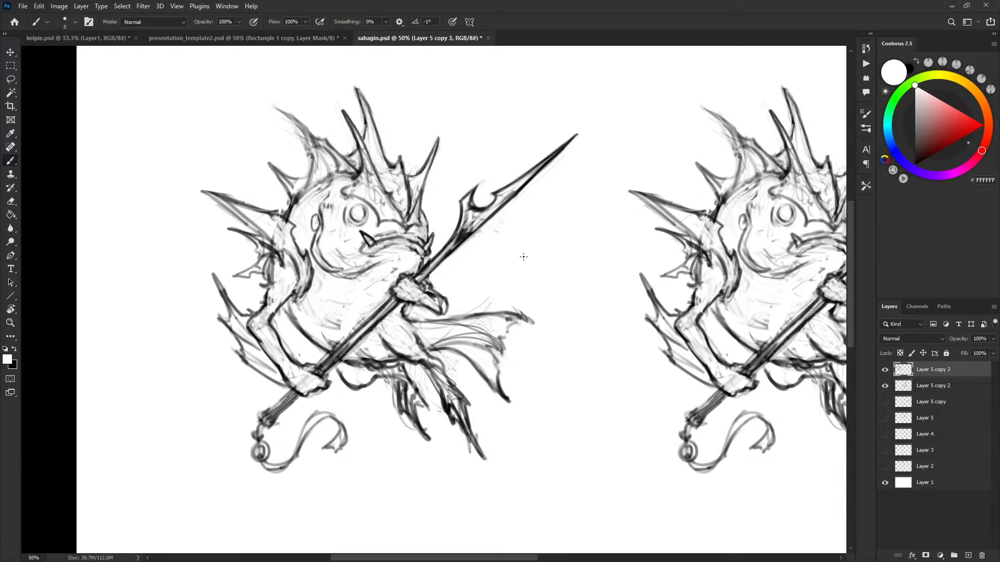
key(x)
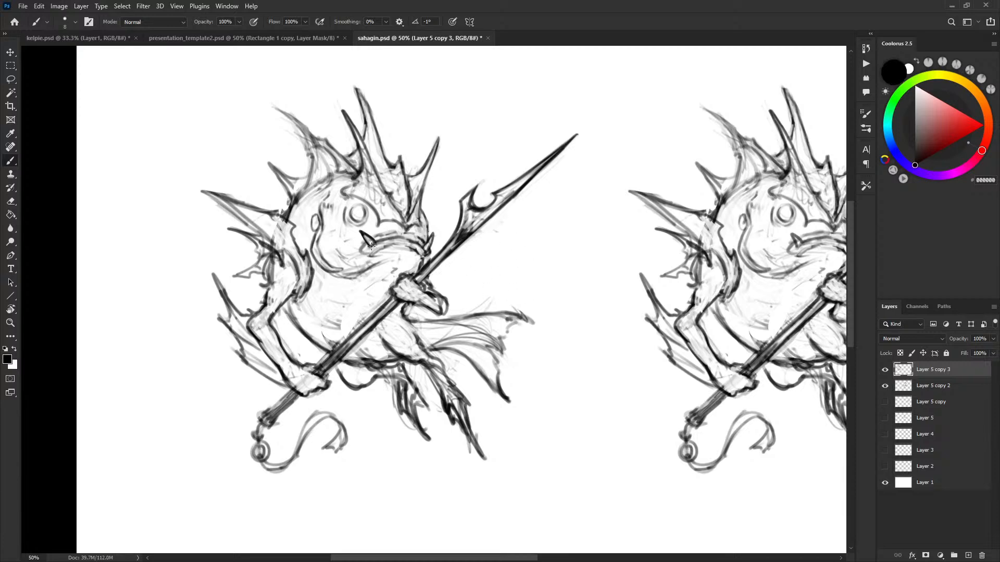
key(x)
key(x)
key(x)
key(x)
key(x)
key(x)
drag(372, 246, 372, 244)
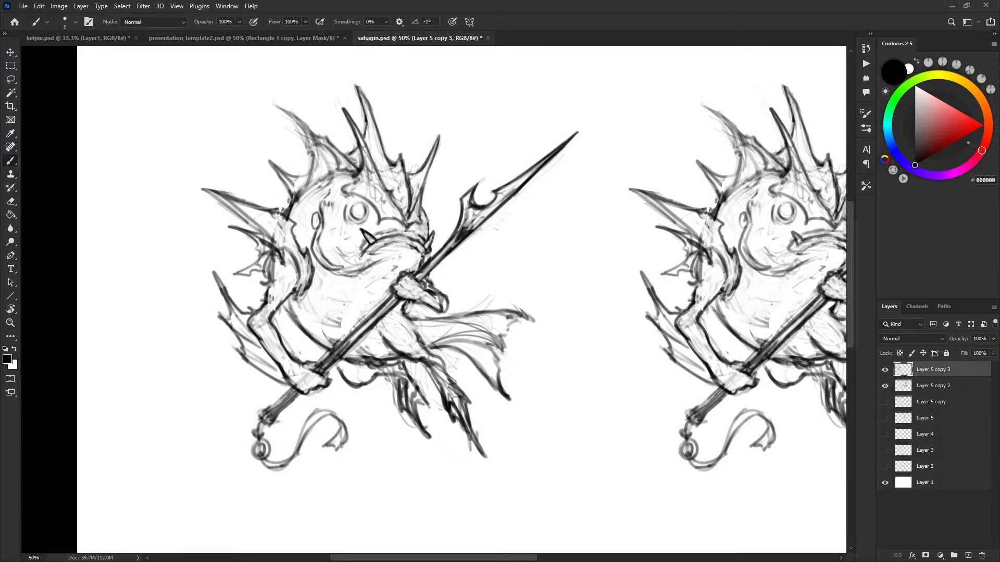
Refine the lower lip from below the fang to the chin beside the spear shaft.
key(x)
mouse_move(360, 258)
mouse_down()
mouse_move(364, 248)
mouse_move(360, 254)
mouse_up()
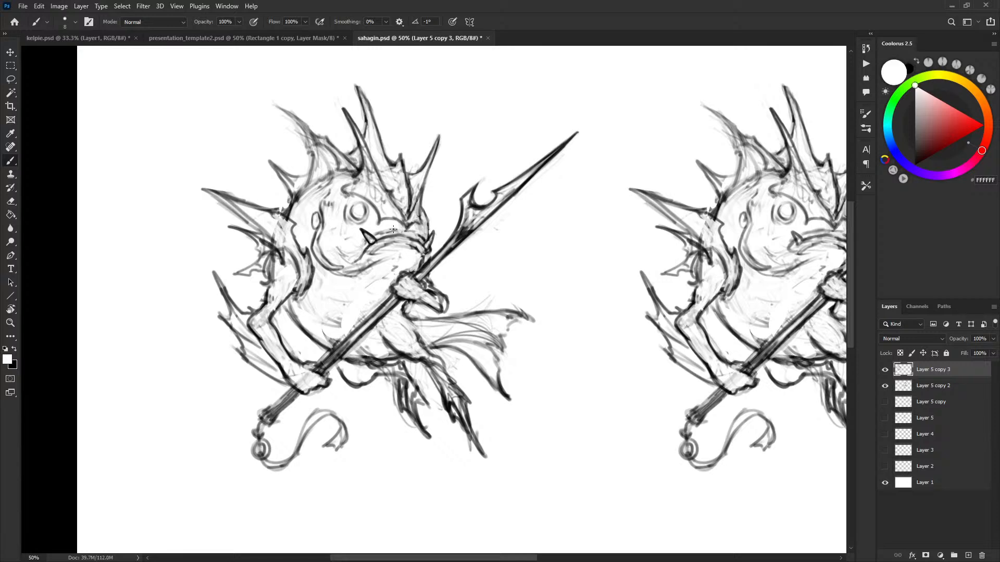
key(x)
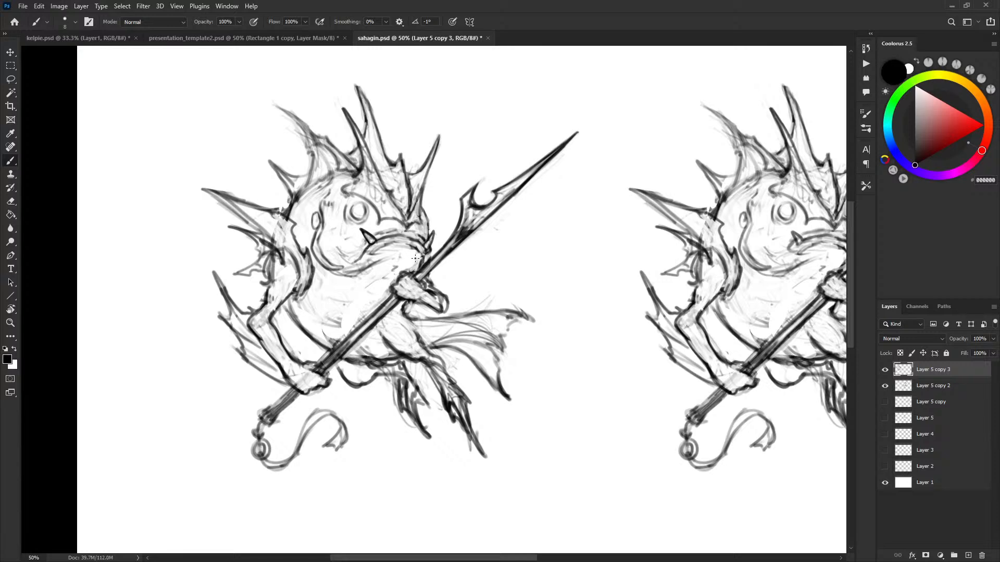
key(x)
drag(426, 253, 424, 260)
Sharpen the tip of the snout above the front tooth with alternating black and white strokes.
key(x)
key(x)
key(x)
key(x)
key(x)
drag(431, 225, 427, 237)
key(x)
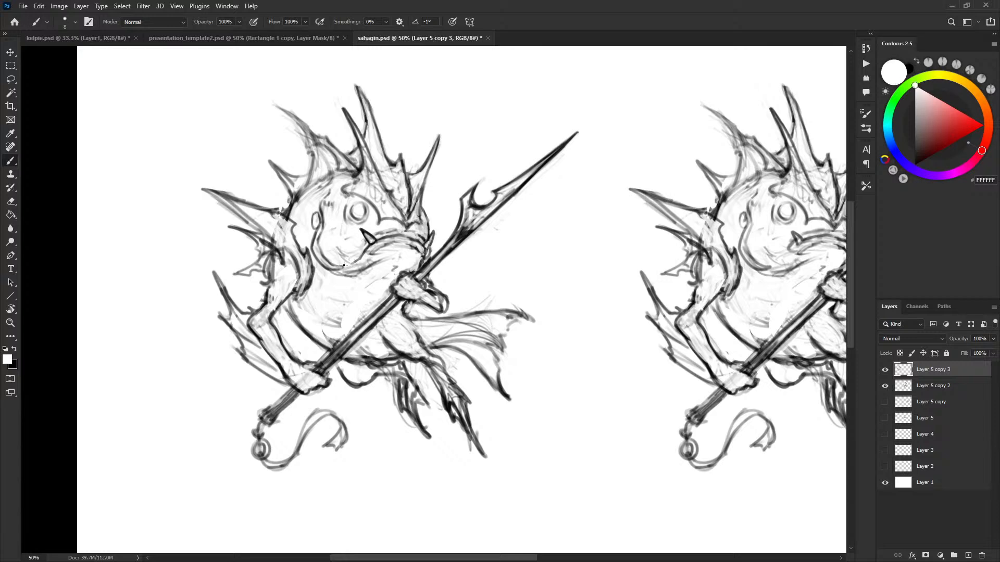
Rework the jaw and mouth line curving from below the cheek up to the upper lip.
key(x)
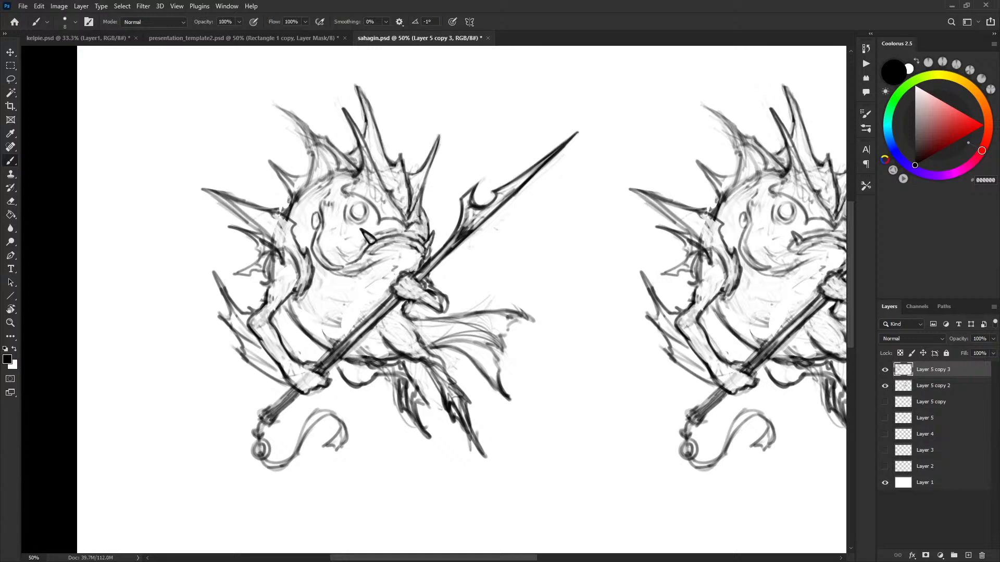
drag(666, 326, 552, 311)
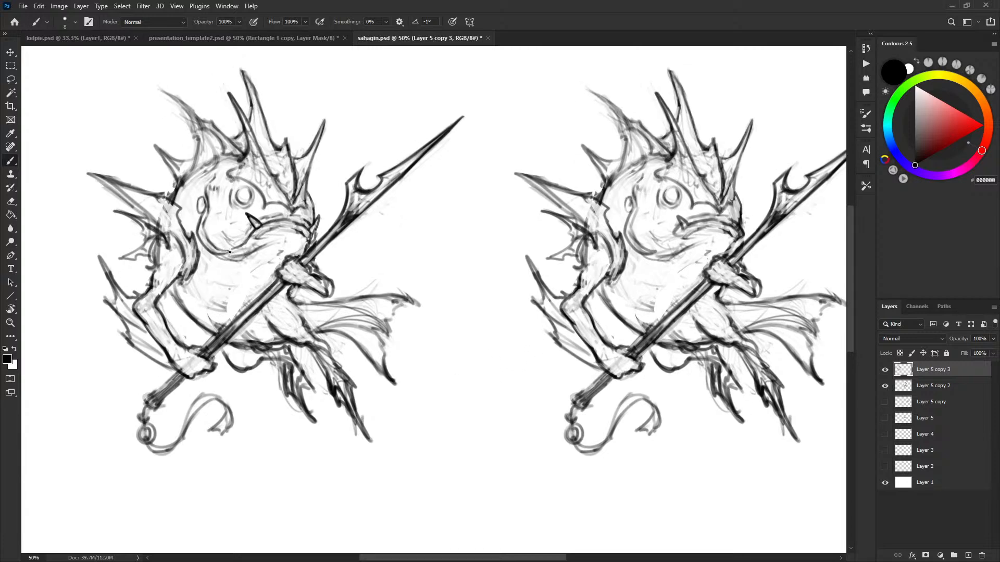
key(x)
key(x)
drag(225, 253, 278, 219)
key(x)
key(x)
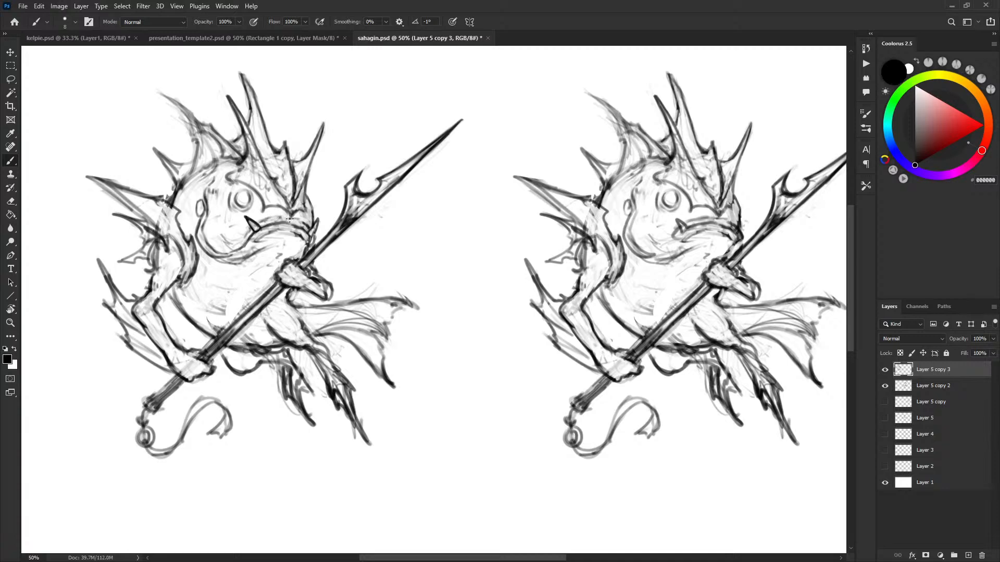
Paint back the top of the upper lip with white and restate the lip line in black.
key(x)
drag(298, 224, 289, 217)
key(x)
drag(409, 264, 475, 241)
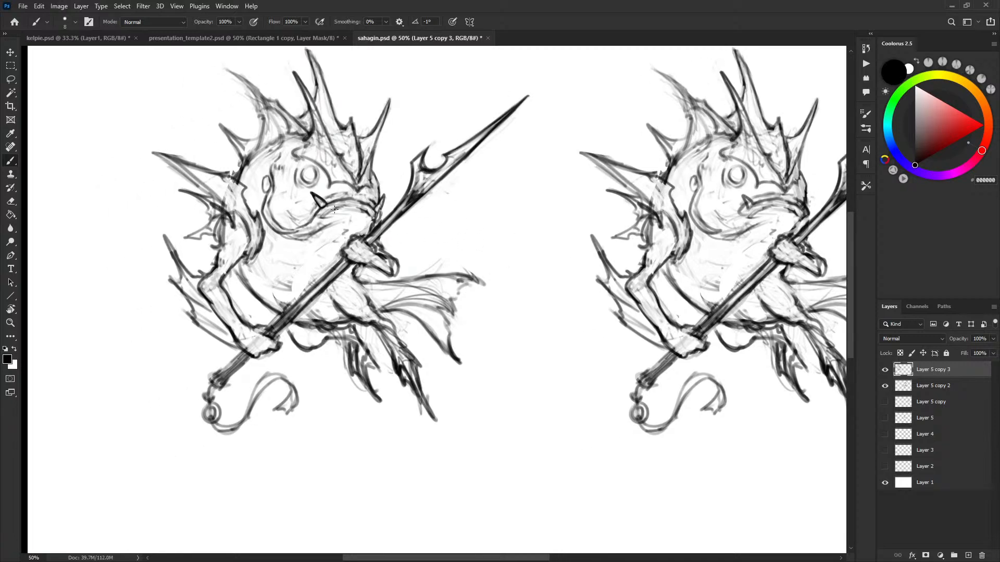
drag(355, 198, 360, 208)
Touch up the front of the mouth and the area below the back fang with white and black paint.
key(x)
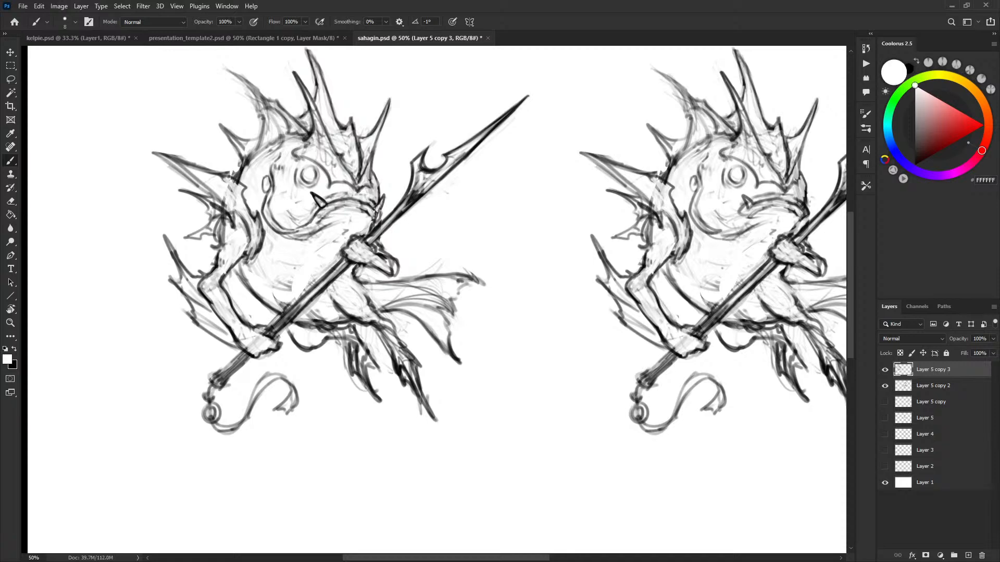
key(x)
key(x)
key(x)
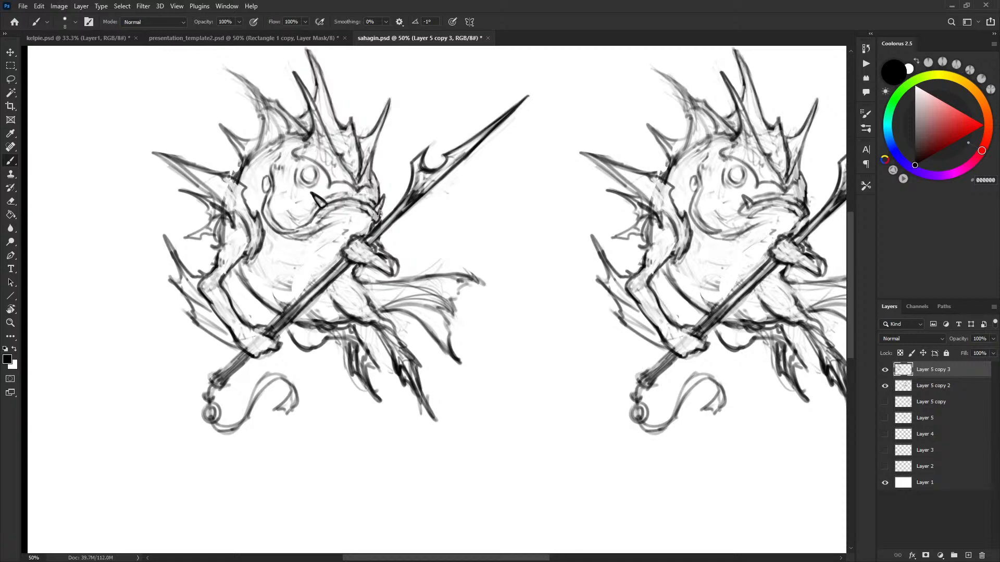
drag(408, 220, 420, 215)
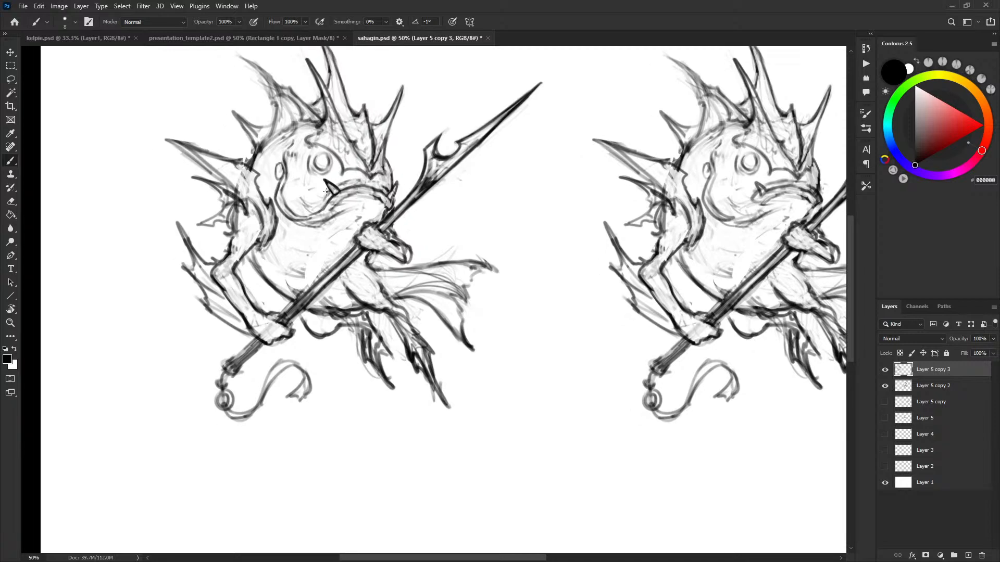
key(x)
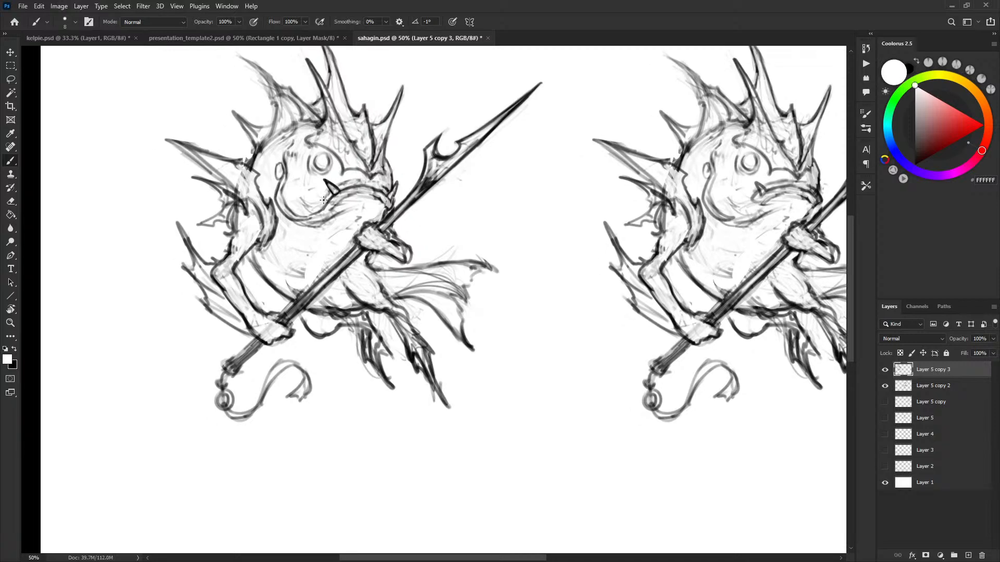
key(x)
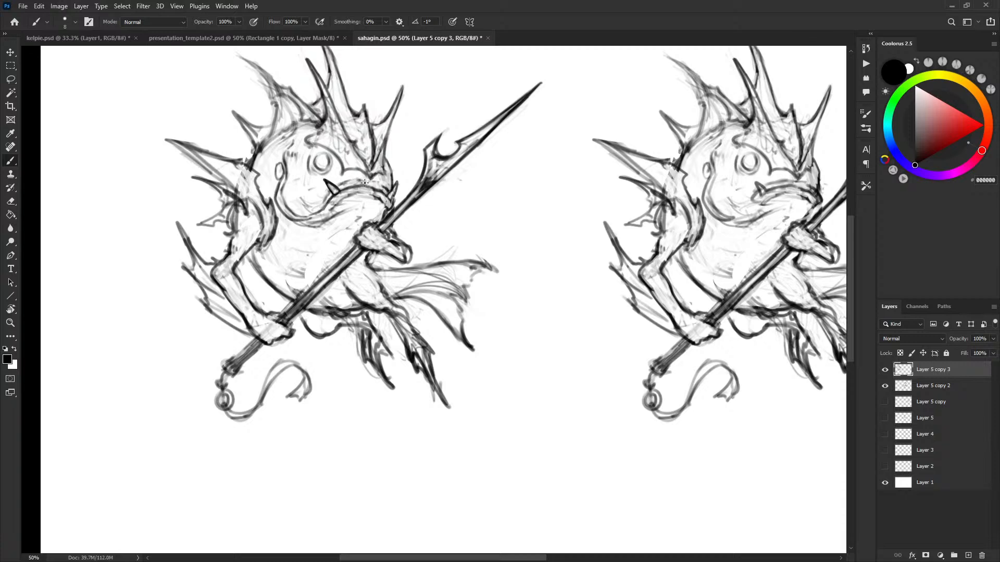
Draw a short black stroke on the snout above the upper lip and tidy it with white.
drag(371, 181, 380, 184)
key(x)
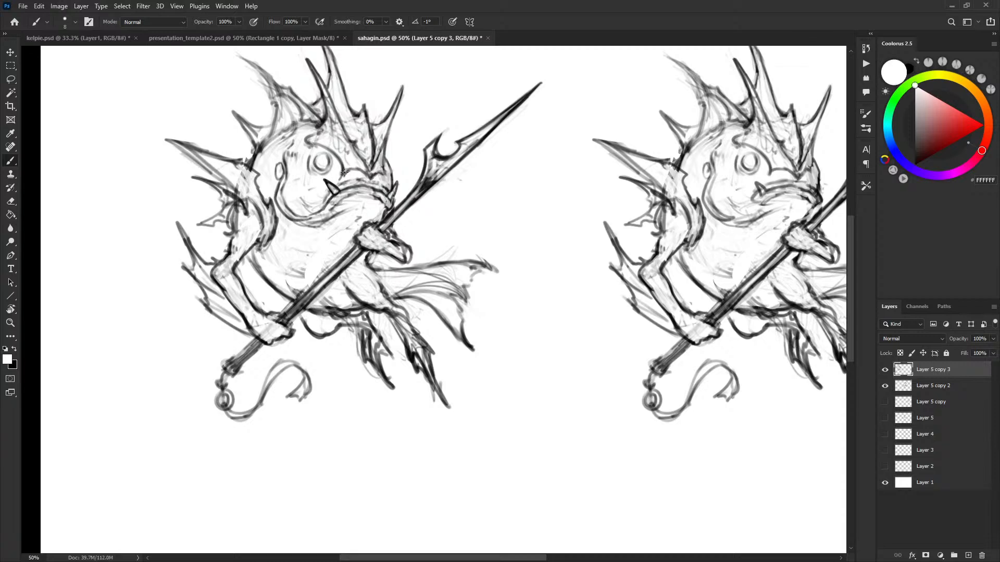
key(x)
key(x)
key(x)
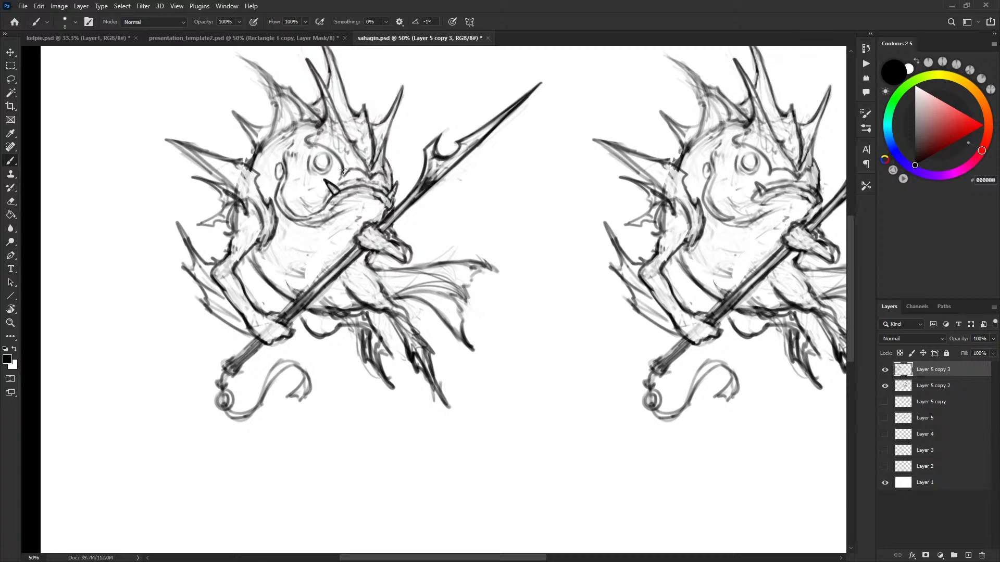
Tidy the front of the snout and the tip of the upper lip with alternating white and black paint.
key(x)
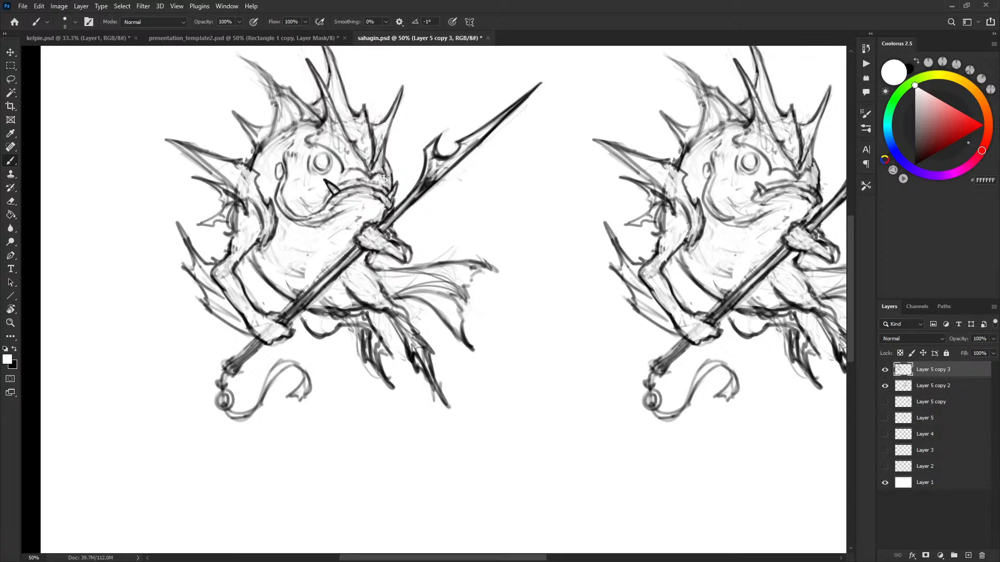
key(x)
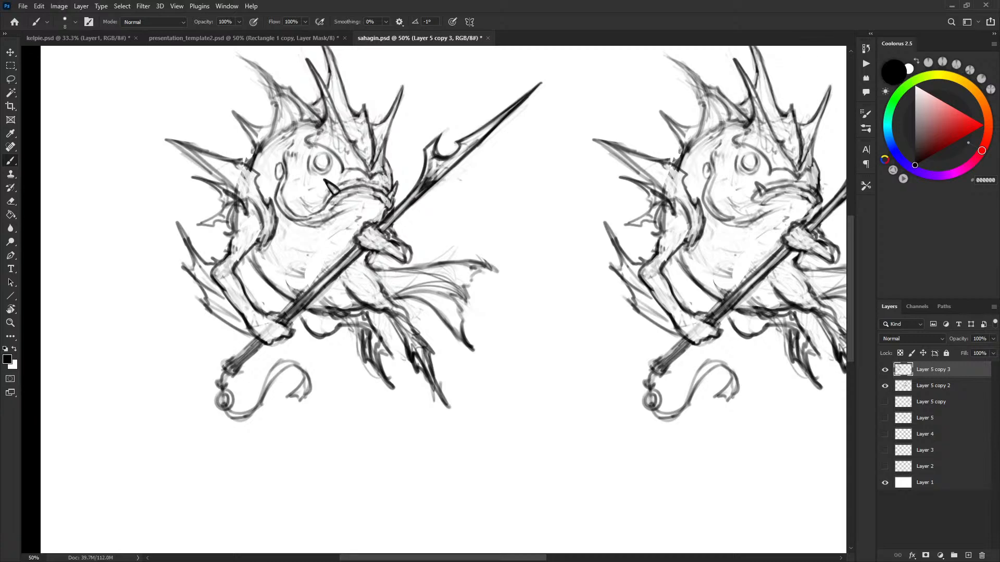
key(x)
key(x)
mouse_move(307, 58)
mouse_down()
mouse_move(420, 96)
mouse_move(412, 90)
mouse_up()
key(ctrl+z)
drag(326, 153, 419, 168)
key(ctrl+z)
drag(319, 152, 419, 167)
key(ctrl+z)
drag(326, 153, 408, 172)
key(ctrl+z)
key(ctrl+z)
Darken the rearmost long head spine in black and restate the lines where it meets the head.
drag(434, 109, 427, 144)
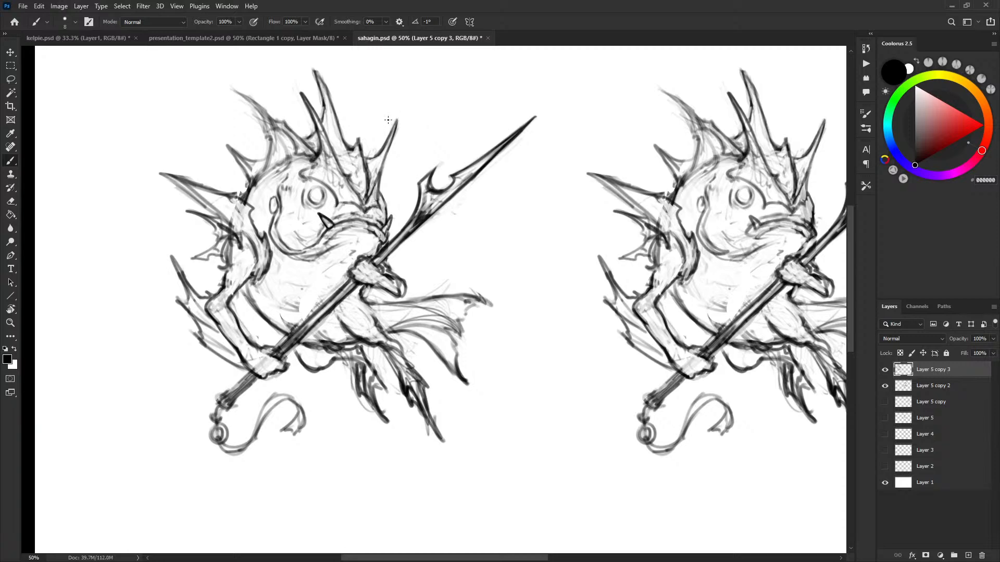
mouse_move(234, 89)
mouse_down()
mouse_move(256, 112)
mouse_move(257, 103)
mouse_move(267, 131)
mouse_up()
drag(285, 135, 296, 150)
drag(283, 141, 285, 165)
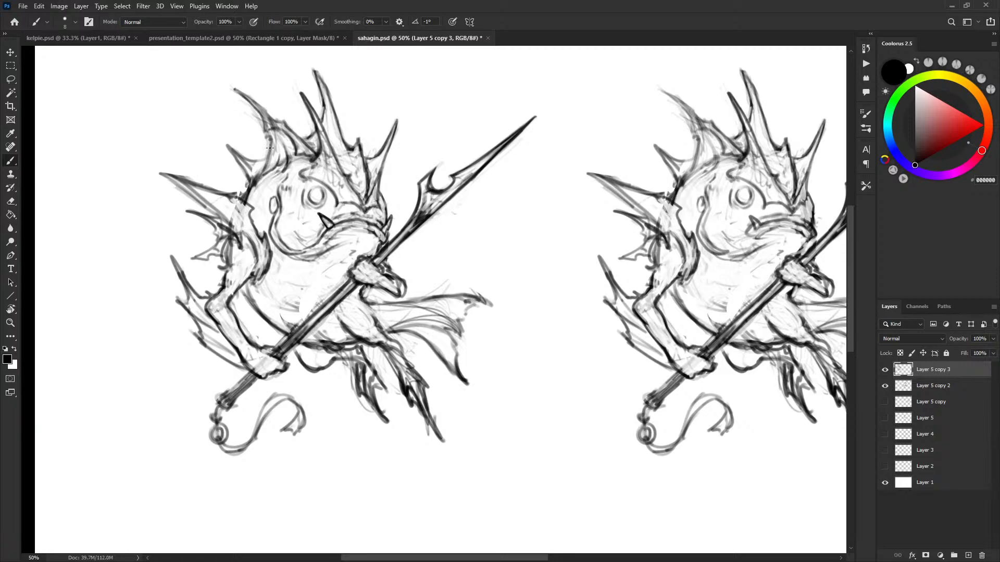
scroll(494, 271, right, 2)
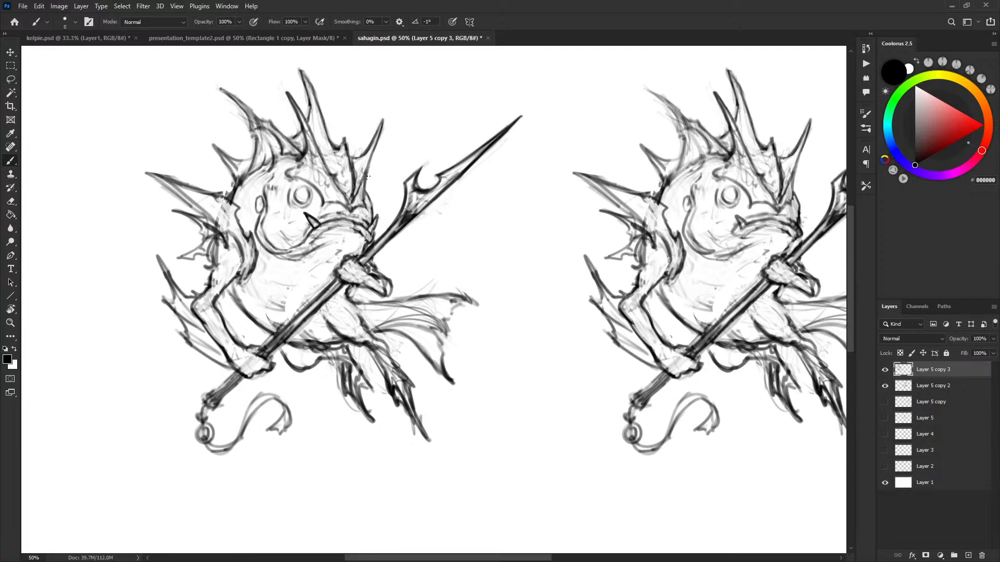
scroll(413, 180, left, 1)
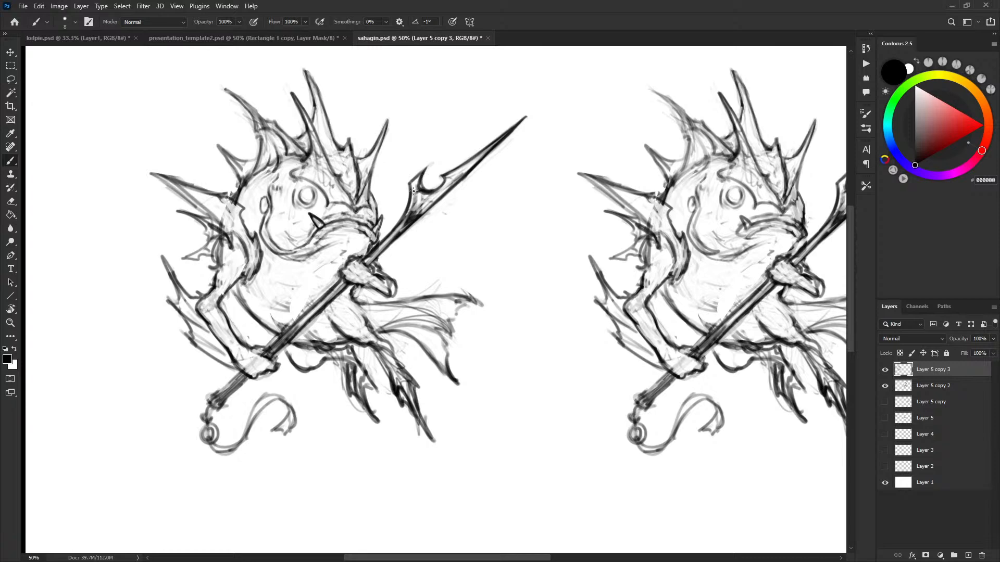
Restate the forehead line down towards the snout and clean up the base of the central head spine.
key(x)
mouse_move(385, 126)
mouse_down()
mouse_move(388, 114)
mouse_move(382, 134)
mouse_move(389, 114)
mouse_move(426, 126)
mouse_up()
key(x)
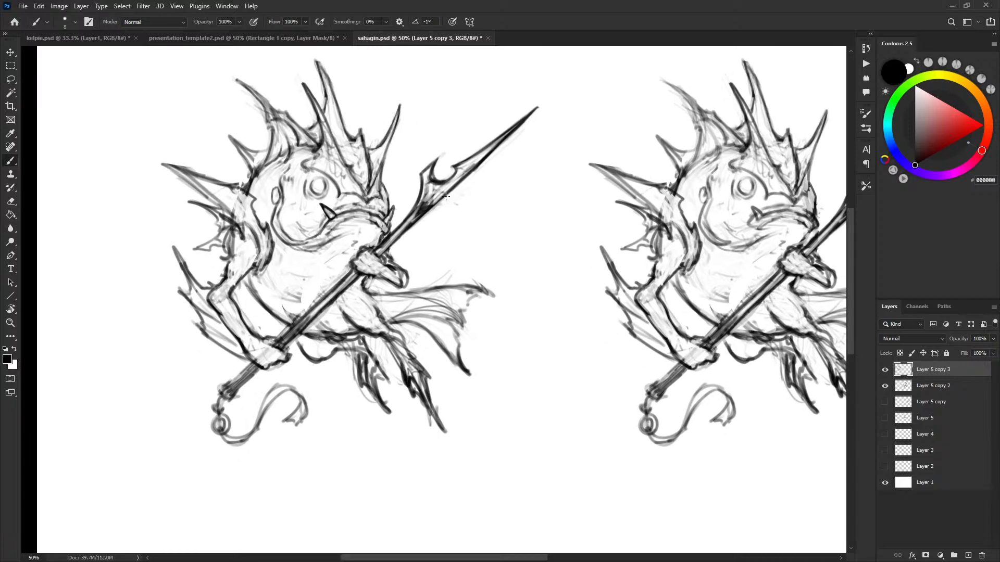
mouse_move(325, 132)
mouse_down()
mouse_move(333, 173)
mouse_move(353, 193)
mouse_up()
key(x)
mouse_move(315, 150)
mouse_down()
mouse_move(327, 96)
mouse_move(326, 110)
mouse_up()
Refine the webbing between the tall central spines and the front spine, alternating white and black strokes.
key(x)
key(x)
key(x)
key(x)
key(x)
key(x)
key(x)
key(x)
key(x)
key(x)
key(x)
key(x)
key(x)
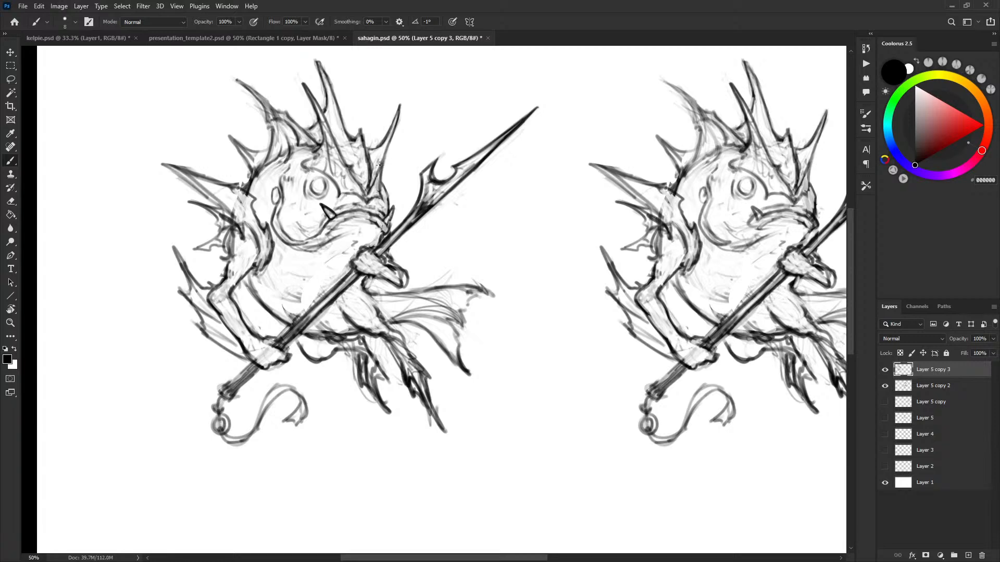
Darken the short spine behind the head and the long upper back spine with black strokes.
scroll(391, 119, up, 1)
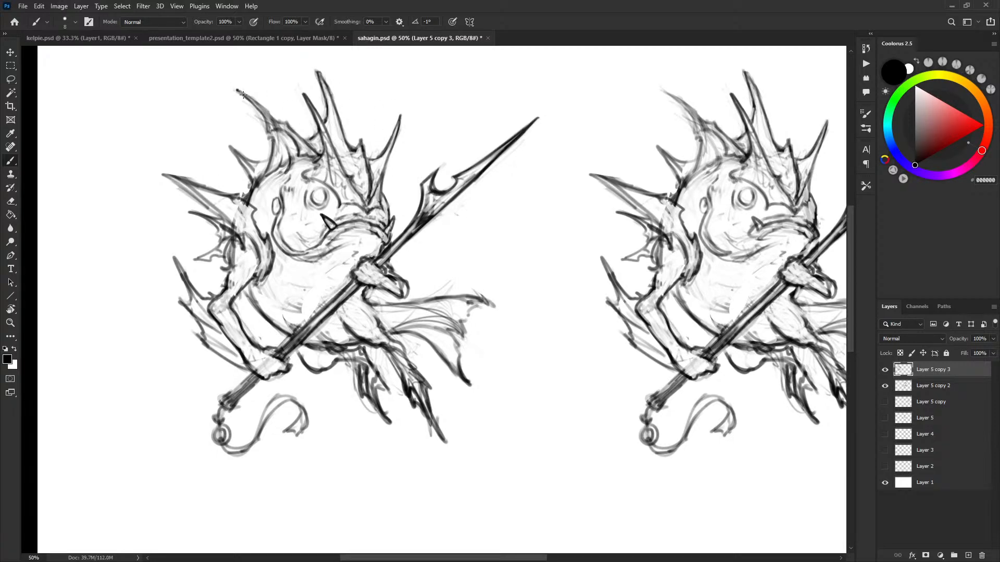
mouse_move(232, 145)
mouse_down()
mouse_move(258, 205)
mouse_move(250, 191)
mouse_move(270, 207)
mouse_up()
drag(177, 213, 229, 228)
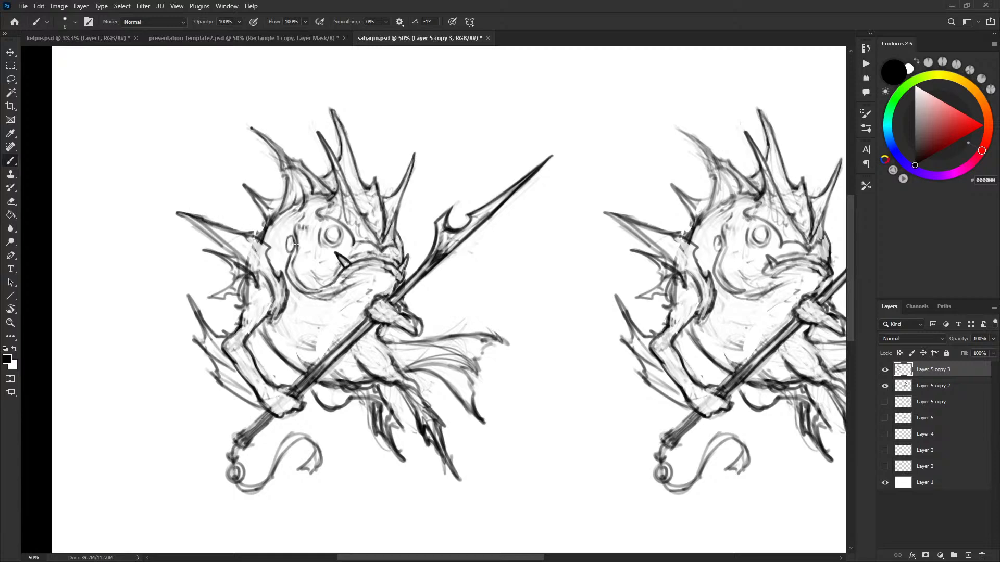
drag(307, 279, 308, 277)
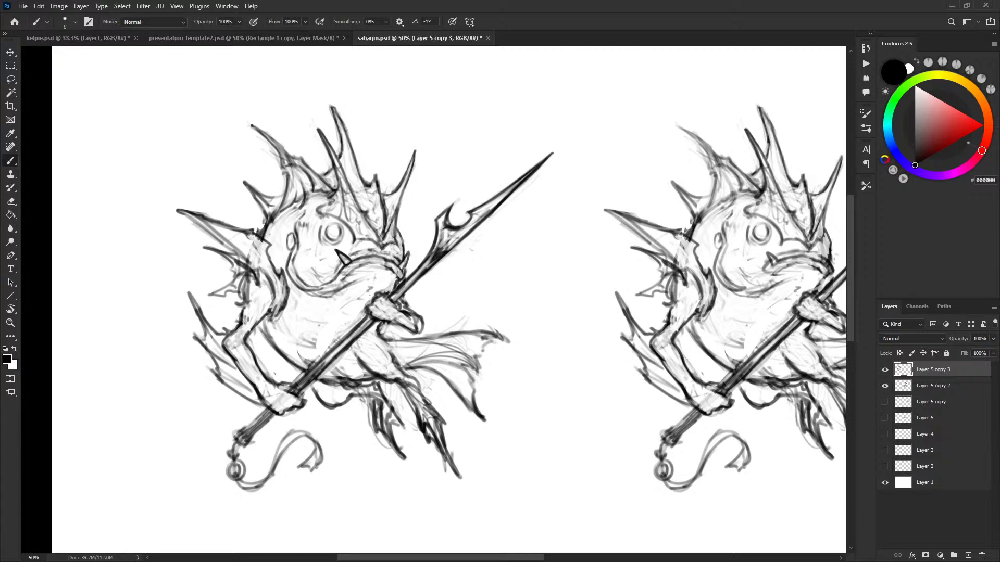
Sharpen the edges and base of the short spine behind the head with white and black paint.
key(x)
key(x)
key(x)
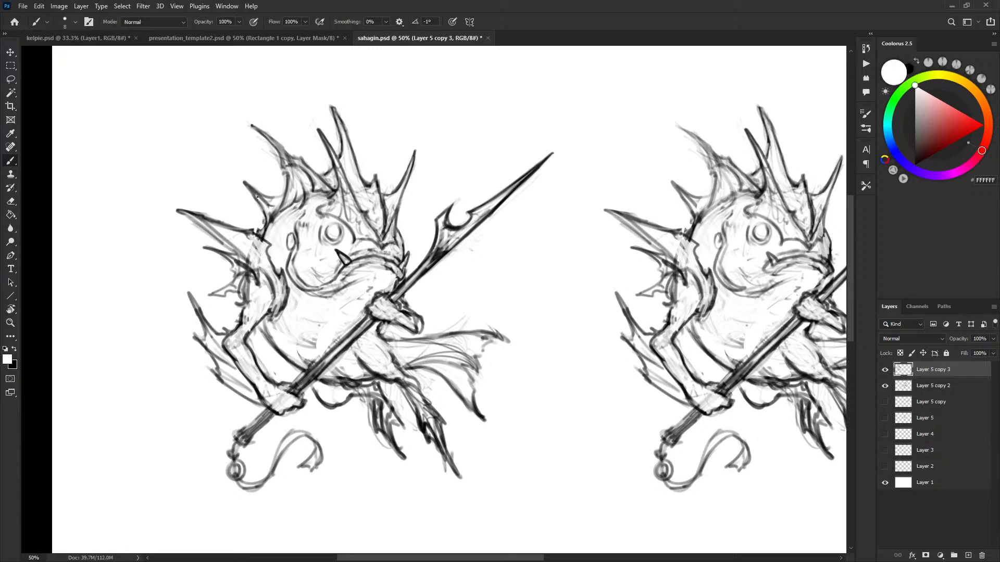
key(x)
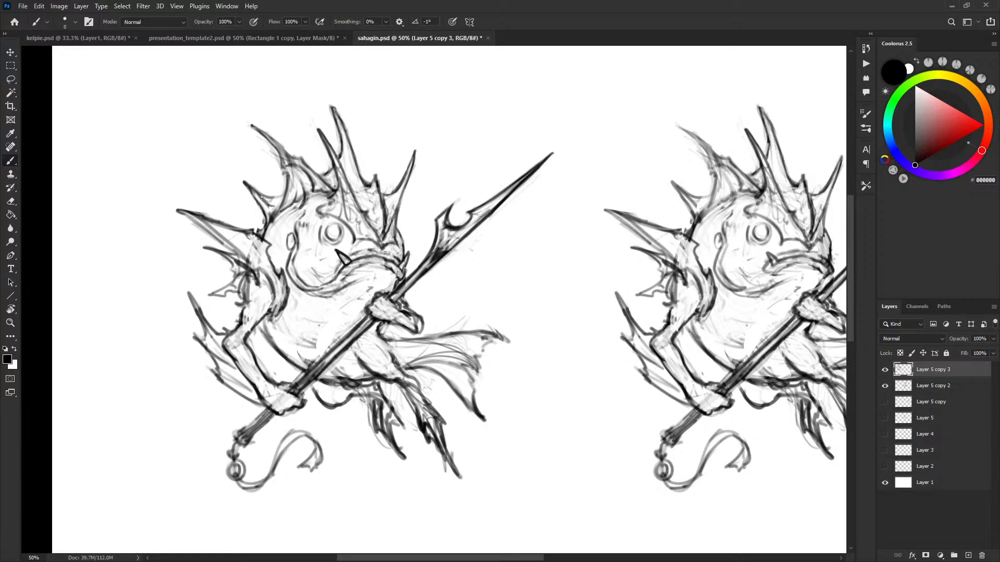
key(x)
key(x)
key(x)
key(x)
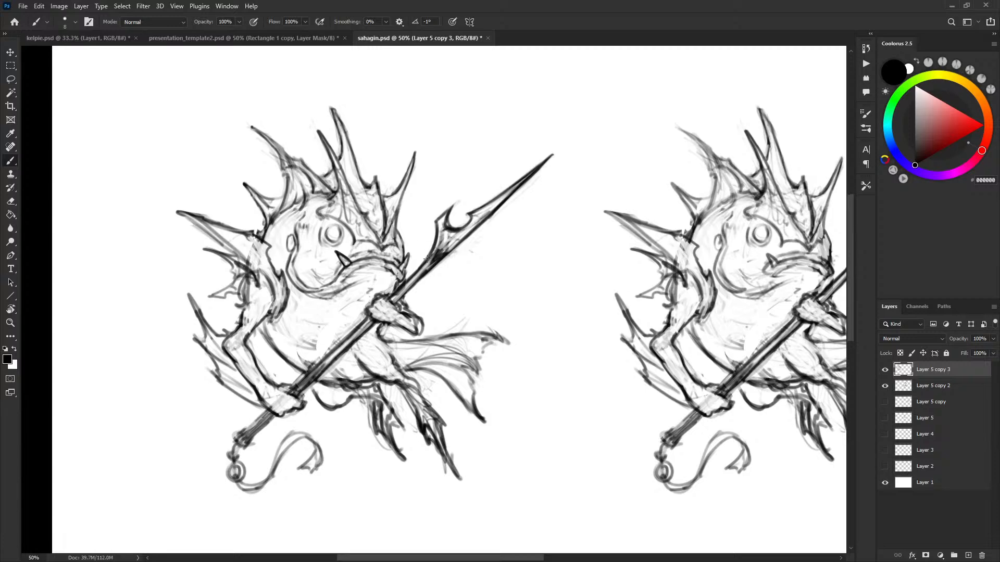
Rework the snout contour between the upper lip and the front spine with white and black strokes.
drag(336, 268, 382, 226)
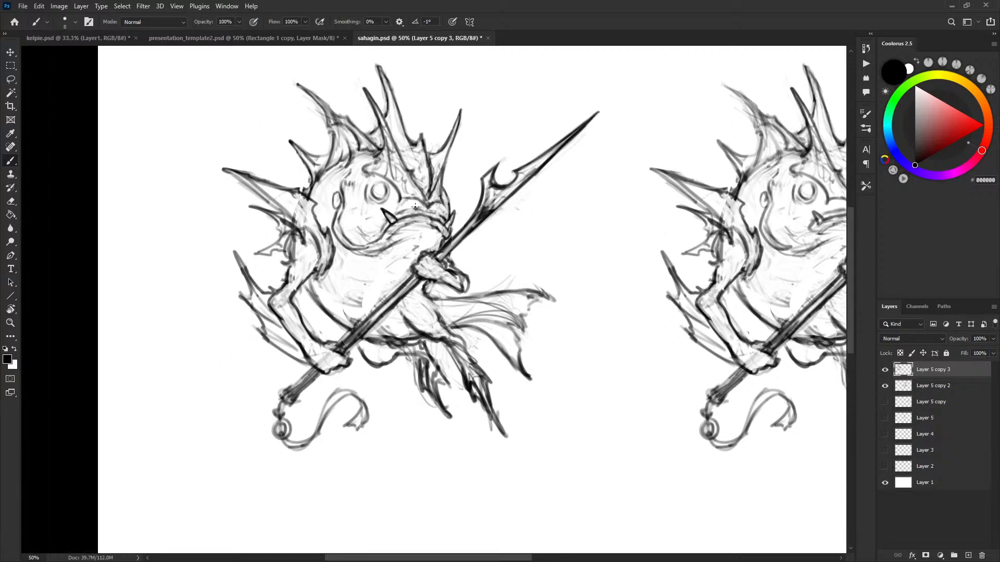
key(x)
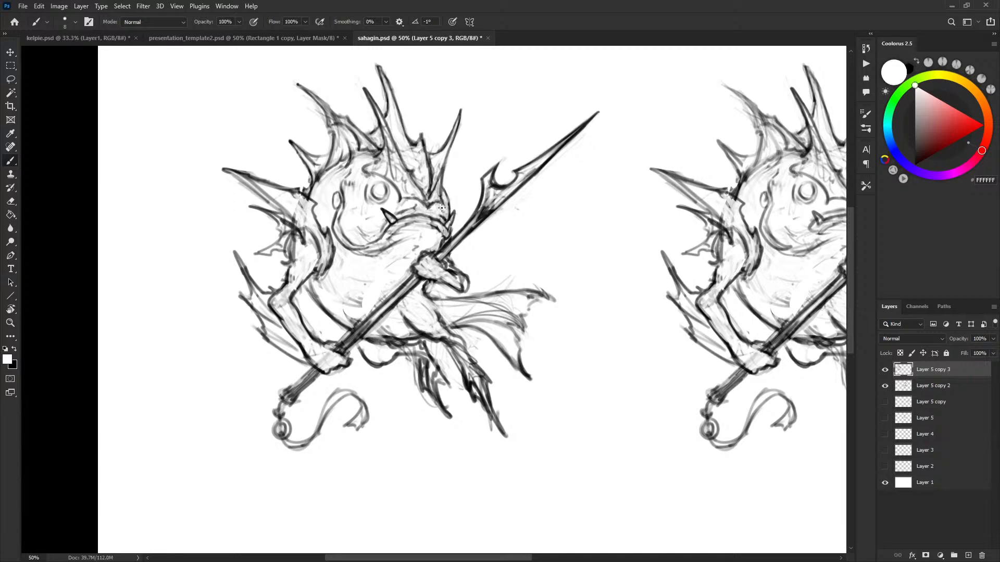
key(x)
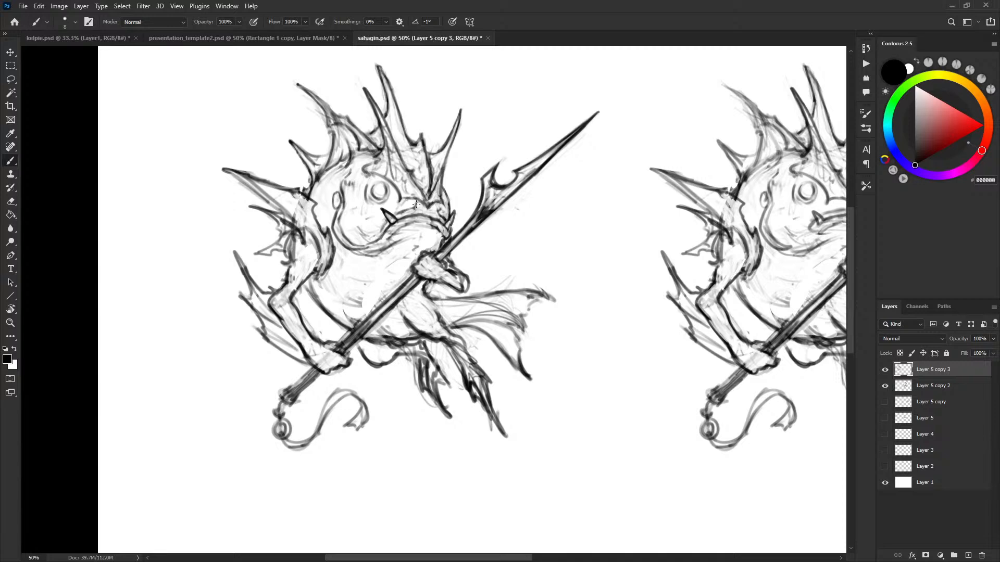
key(x)
key(x)
key(x)
key(x)
key(x)
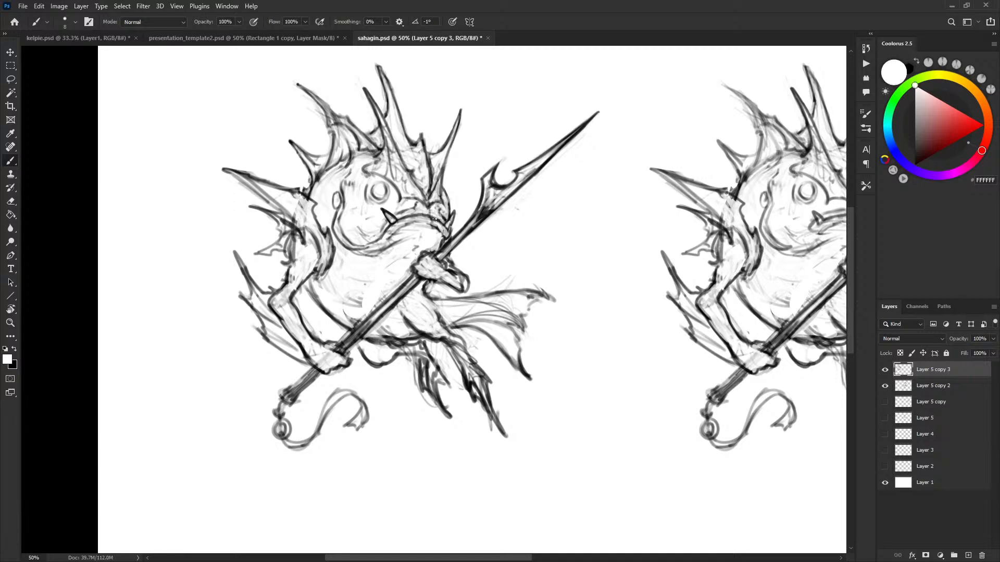
key(x)
drag(486, 250, 487, 239)
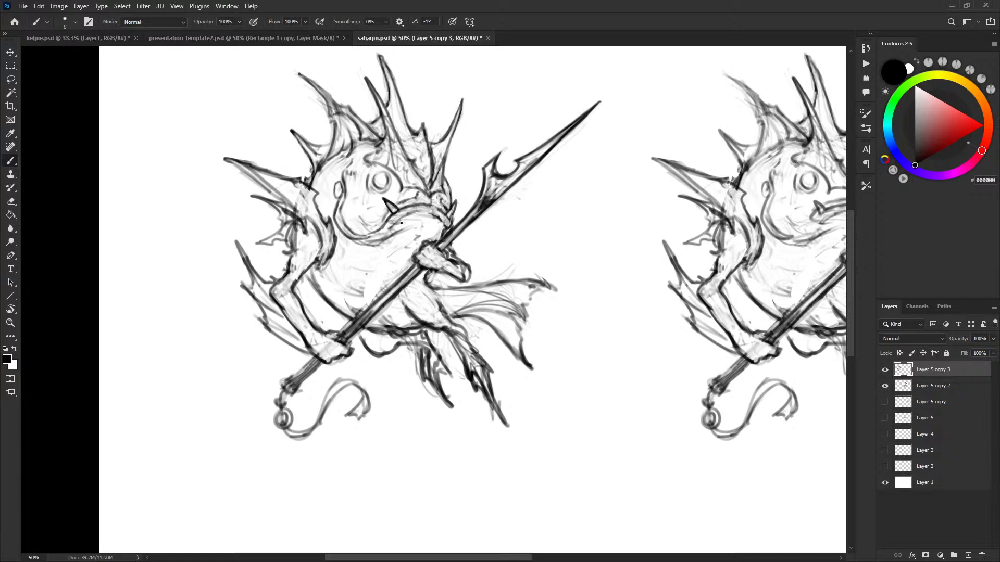
mouse_move(398, 238)
mouse_down()
mouse_move(382, 253)
mouse_move(409, 248)
mouse_up()
mouse_move(409, 232)
mouse_down()
mouse_move(421, 225)
mouse_move(418, 237)
mouse_up()
key(ctrl+z)
drag(427, 282, 430, 279)
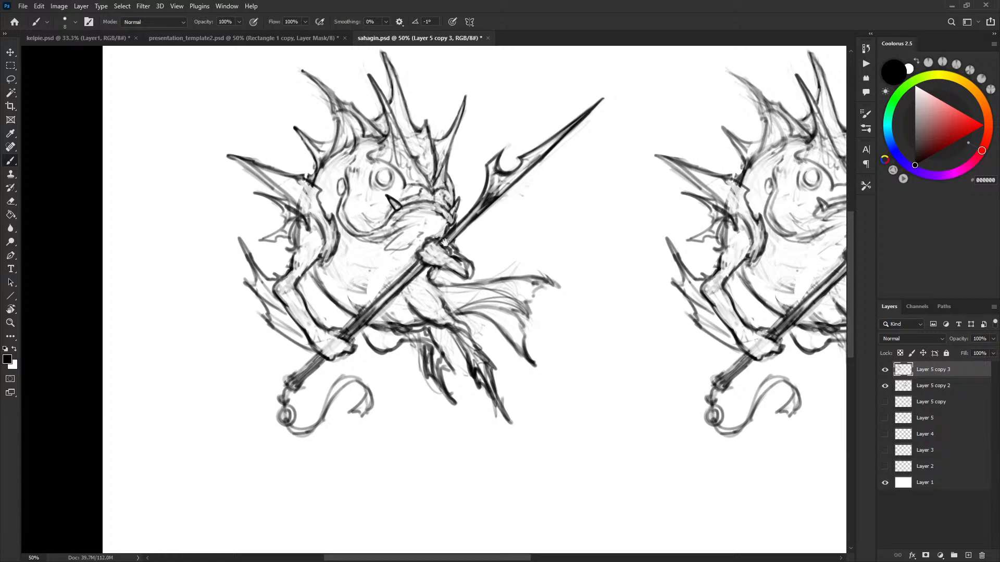
drag(445, 243, 443, 242)
key(ctrl+z)
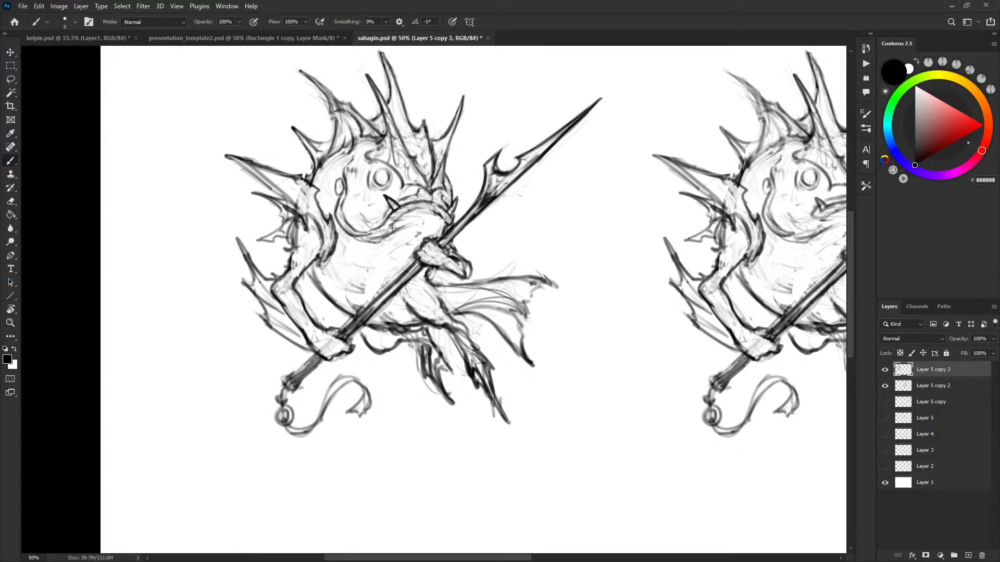
Touch up the rear edge of the cheek and the top of the head with white and black strokes.
key(x)
key(x)
drag(340, 193, 343, 182)
key(x)
drag(346, 167, 348, 182)
key(x)
key(x)
drag(353, 136, 350, 145)
key(x)
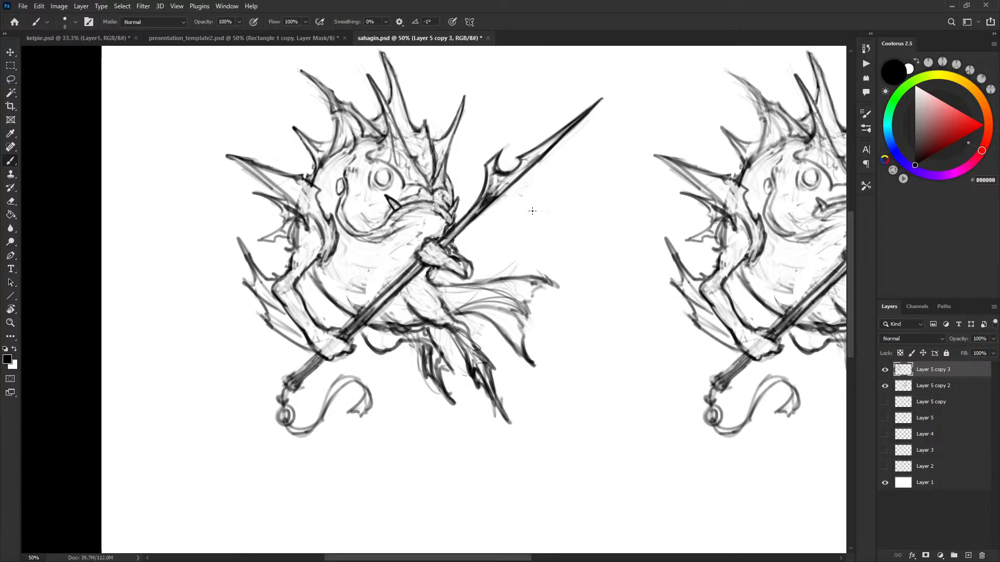
Redraw the webbing and lower edges of the front head spine above the snout in black, trimming with white.
drag(584, 227, 563, 274)
drag(486, 203, 481, 215)
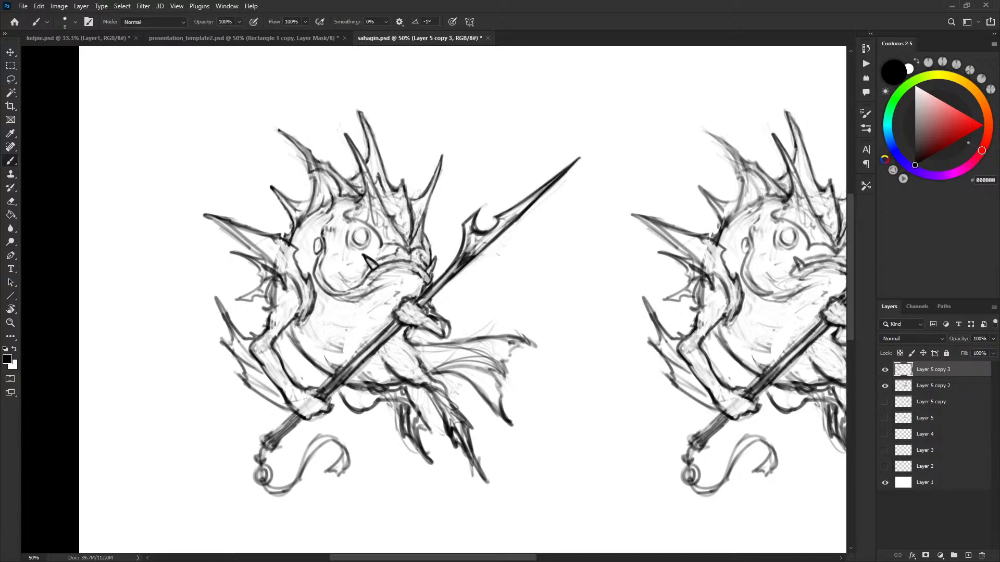
key(x)
mouse_move(348, 189)
mouse_down()
mouse_move(394, 210)
mouse_move(387, 193)
mouse_move(401, 219)
mouse_up()
key(x)
key(x)
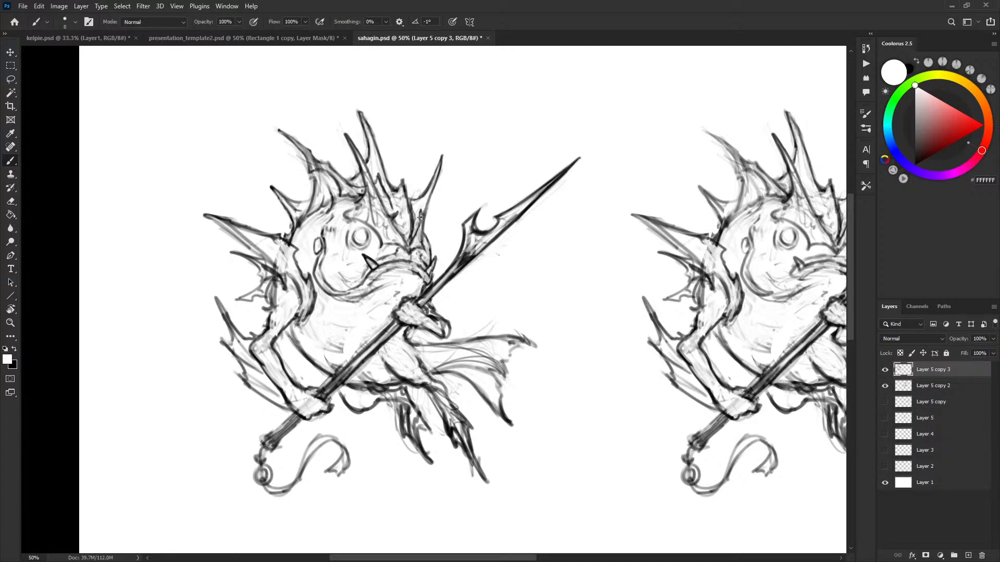
key(x)
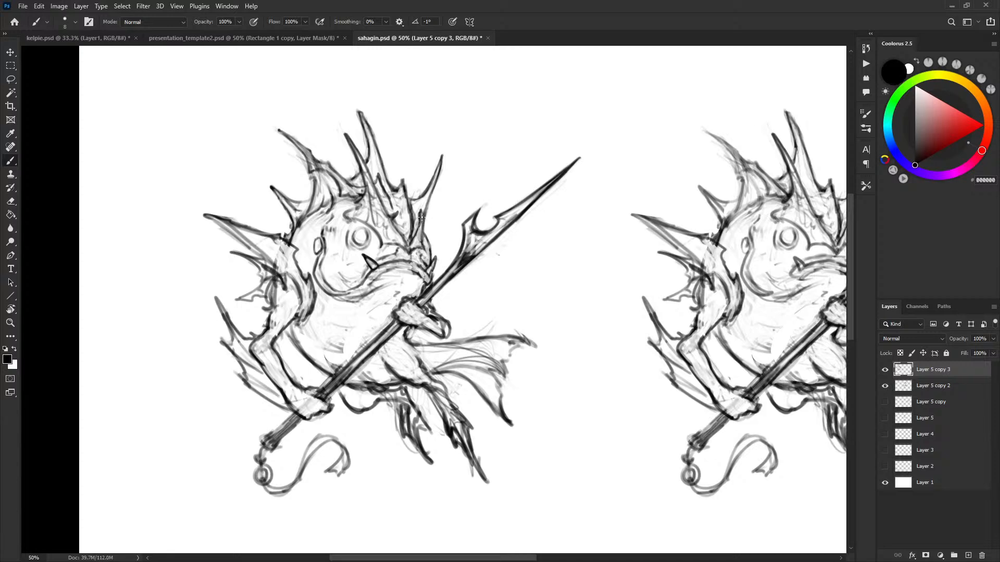
key(x)
key(x)
key(x)
key(x)
Add black rib lines in the webbing between the central and front spines and clean around them with white.
drag(400, 235, 403, 221)
drag(421, 207, 422, 206)
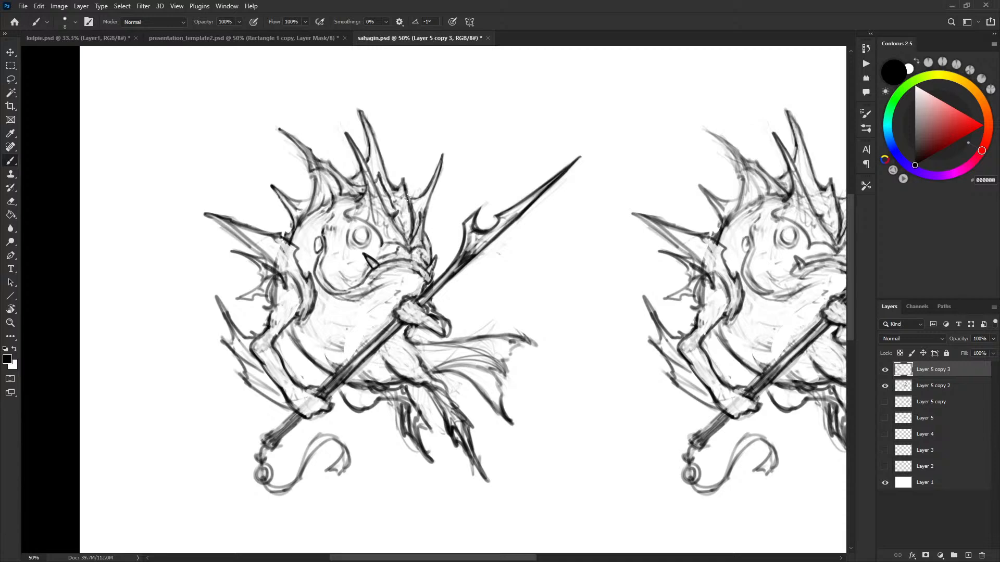
key(x)
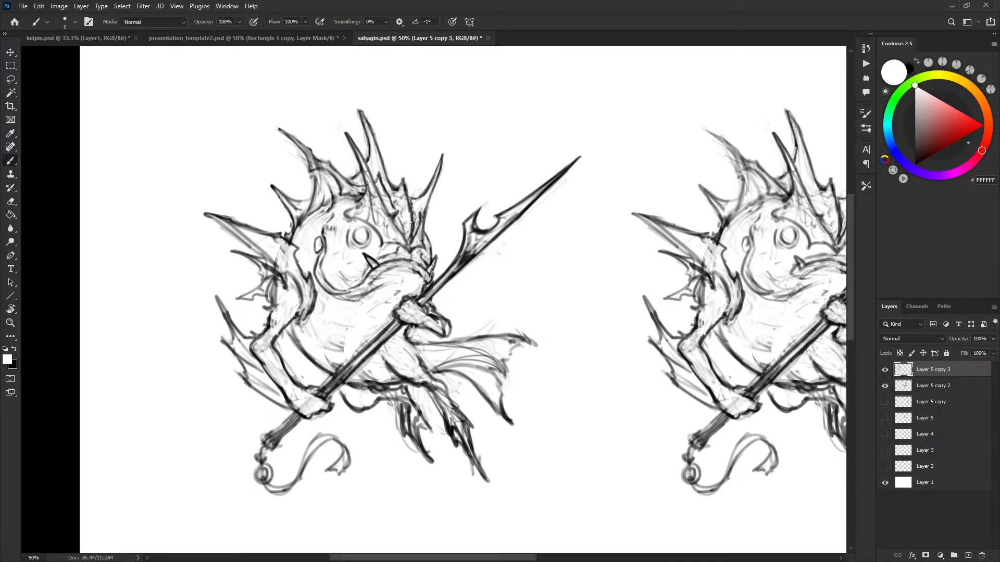
key(x)
key(x)
key(x)
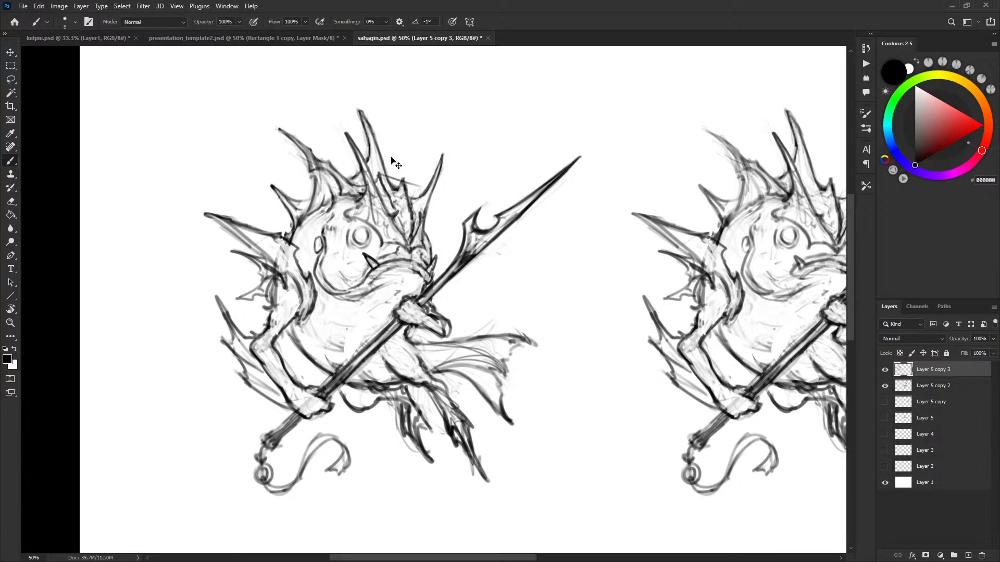
Lighten the dark lines at the base of the central head spines with white paint.
key(x)
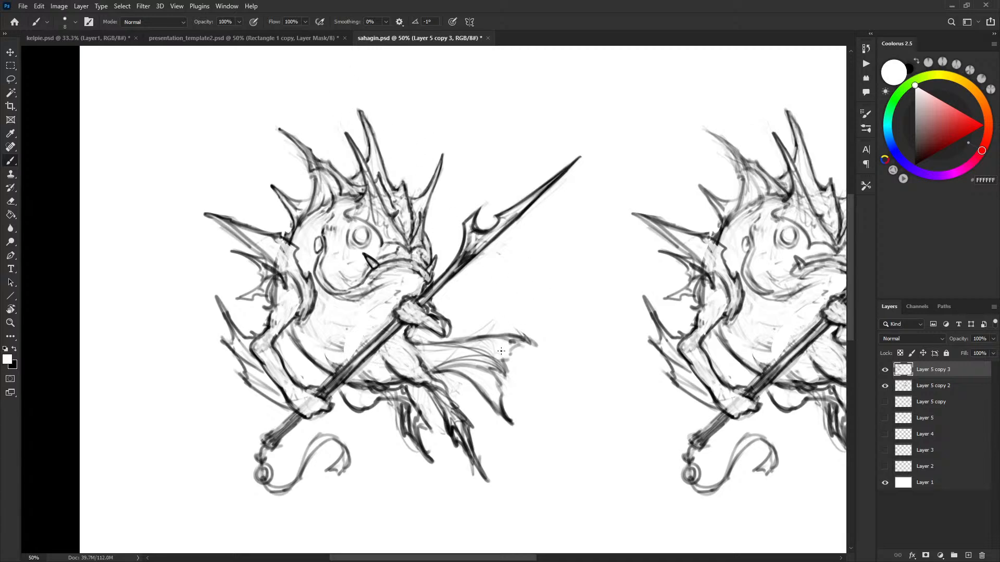
key(x)
key(x)
mouse_move(379, 173)
mouse_down()
mouse_move(396, 215)
mouse_move(380, 176)
mouse_up()
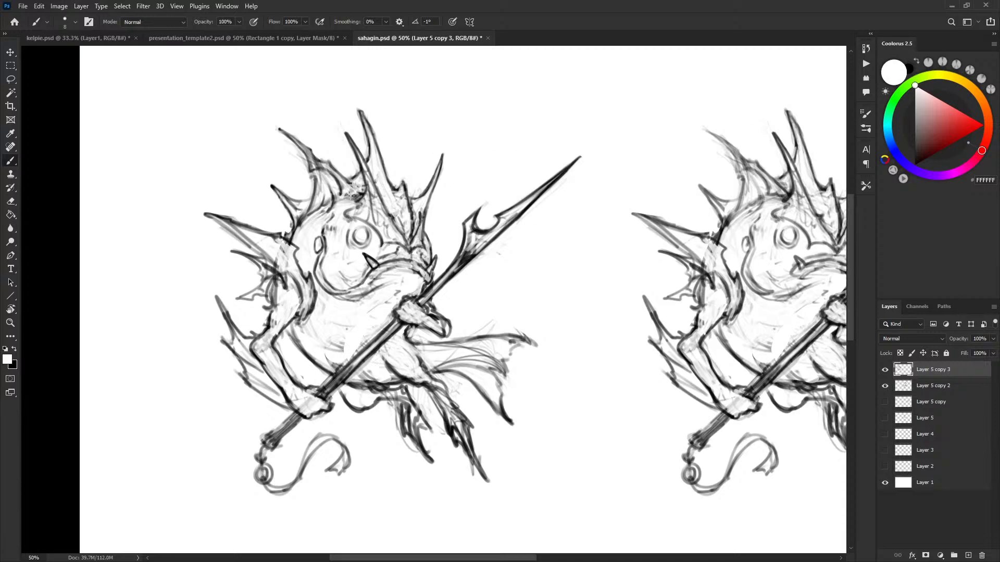
key(x)
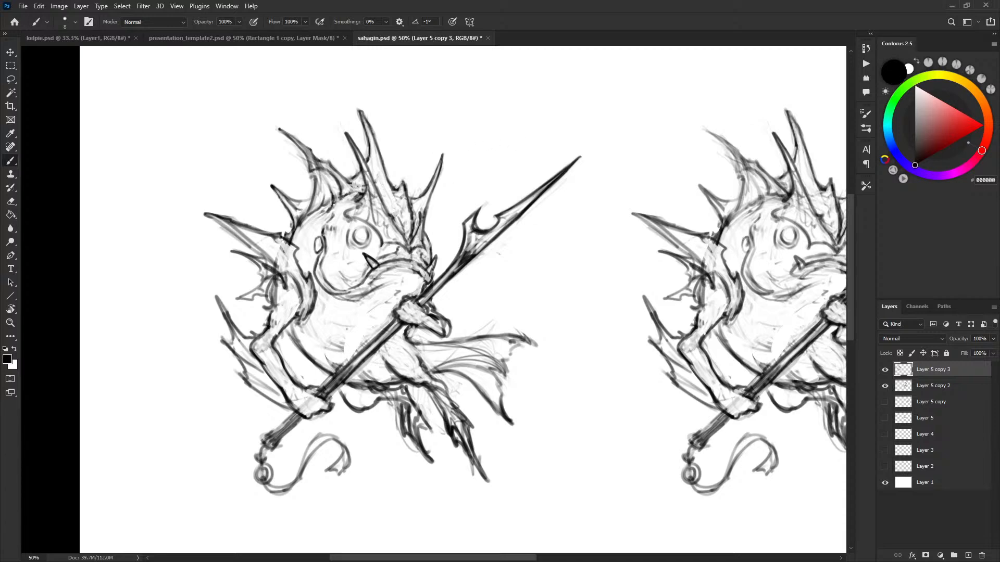
Restate the web line at the rear of the central spines and trim the tall spine's edges in black and white.
drag(358, 174, 347, 180)
key(x)
key(x)
key(x)
key(x)
key(x)
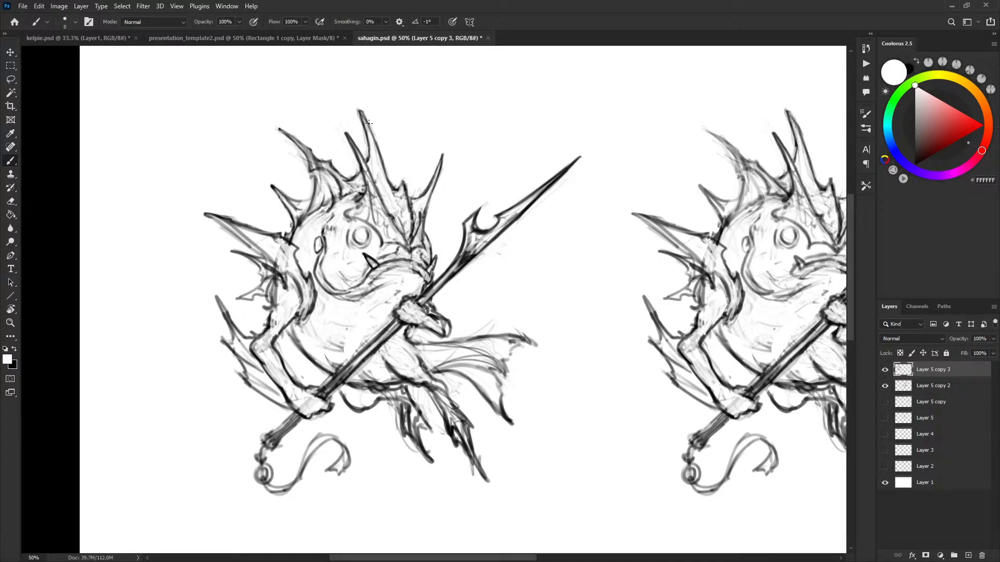
key(x)
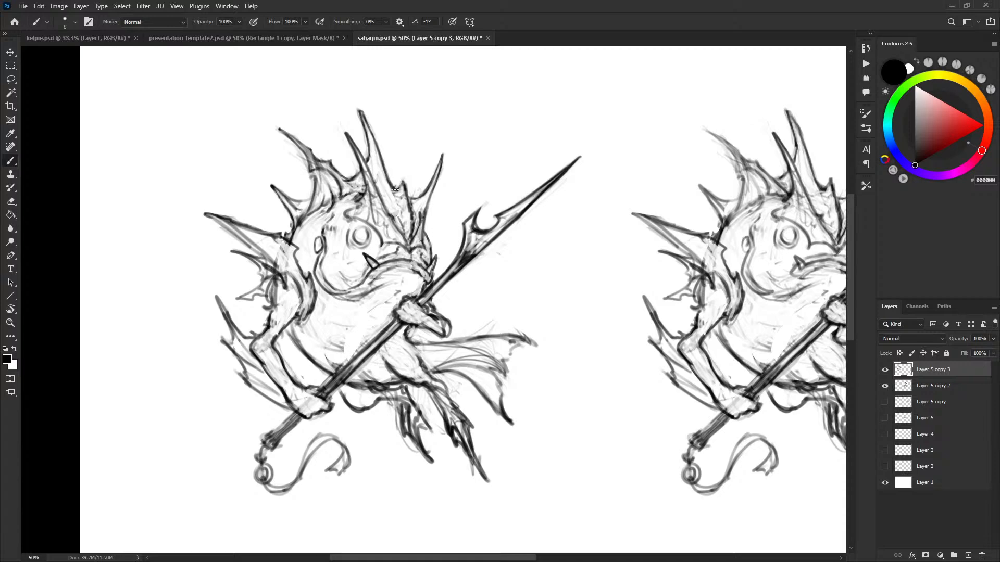
key(x)
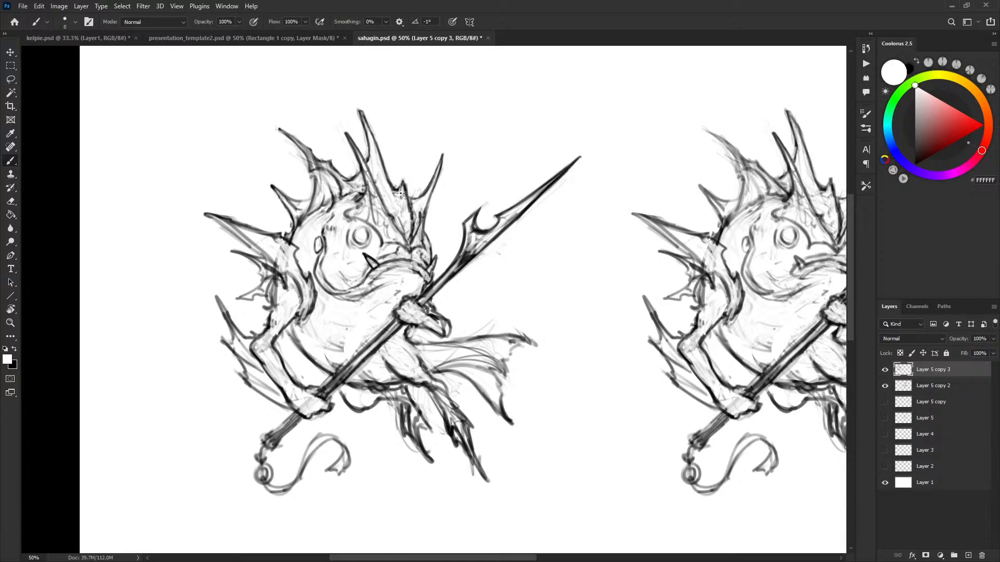
key(x)
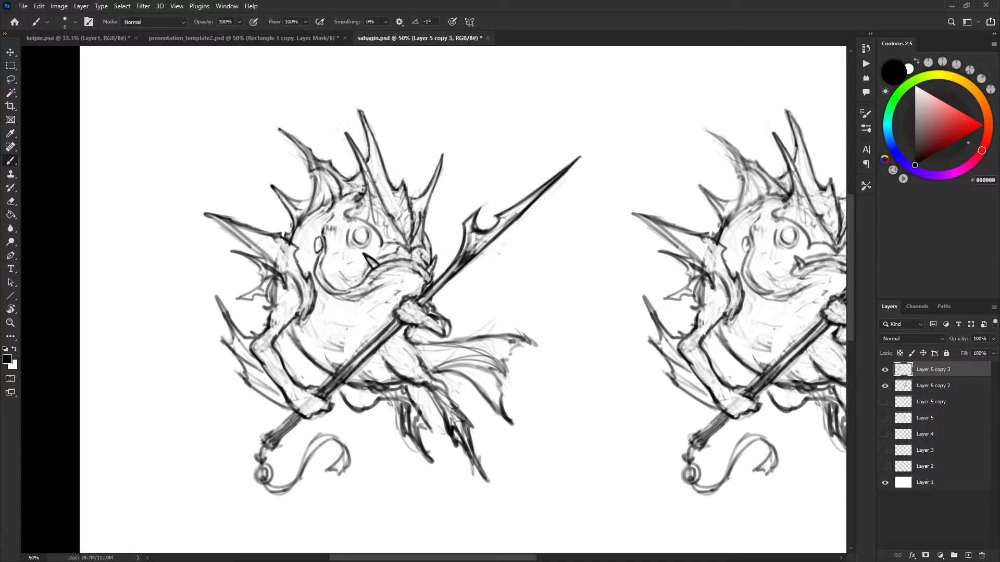
Draw a second barbed prong on the underside of the spearhead in black and trim its edge with white.
key(x)
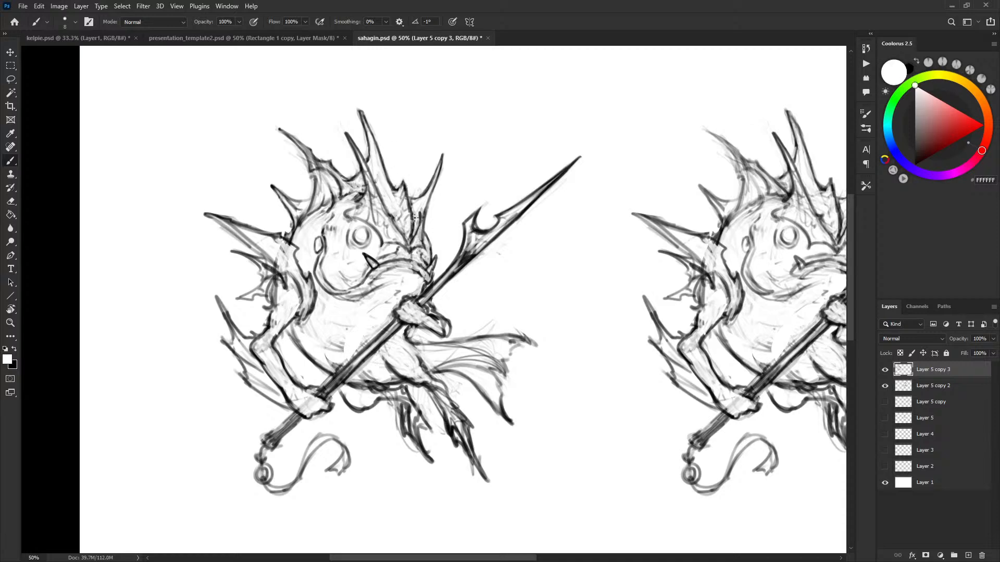
key(x)
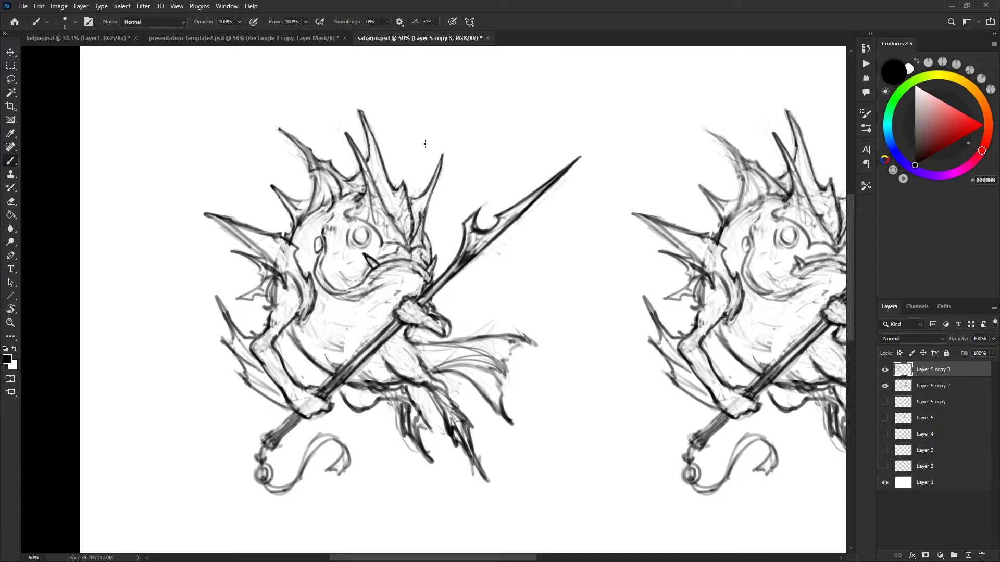
drag(489, 223, 499, 185)
mouse_move(545, 260)
mouse_down()
mouse_move(572, 223)
mouse_move(533, 206)
mouse_move(537, 183)
mouse_up()
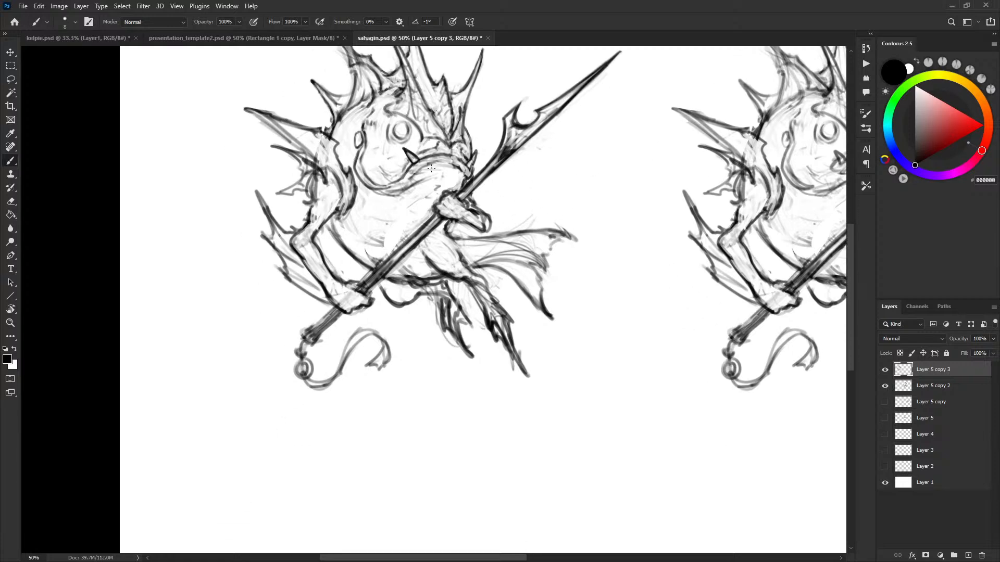
mouse_move(475, 221)
mouse_down()
mouse_move(459, 233)
mouse_move(490, 235)
mouse_up()
drag(565, 257, 563, 295)
key(ctrl+minus)
drag(698, 305, 688, 311)
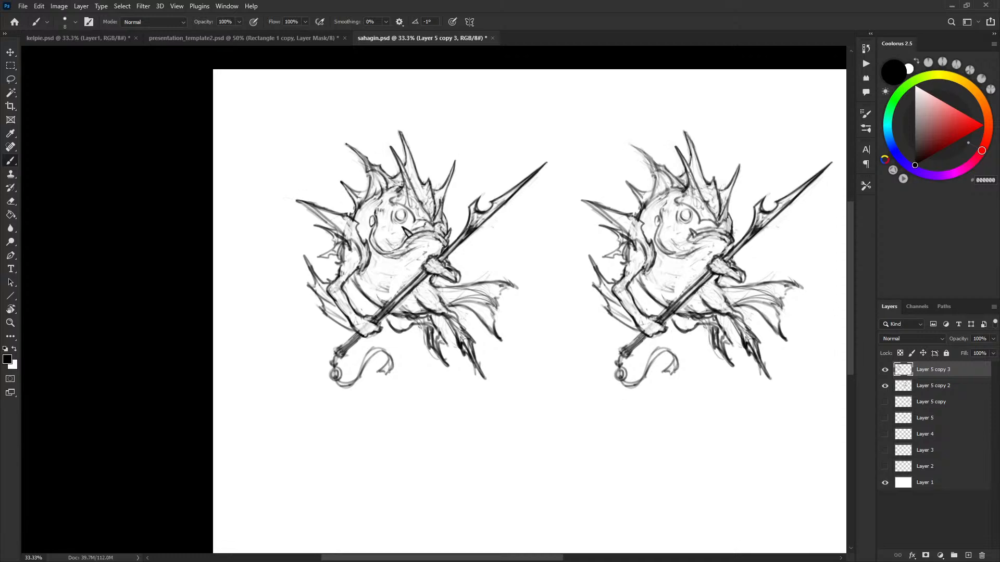
drag(495, 224, 531, 191)
drag(498, 216, 484, 222)
key(ctrl+z)
key(x)
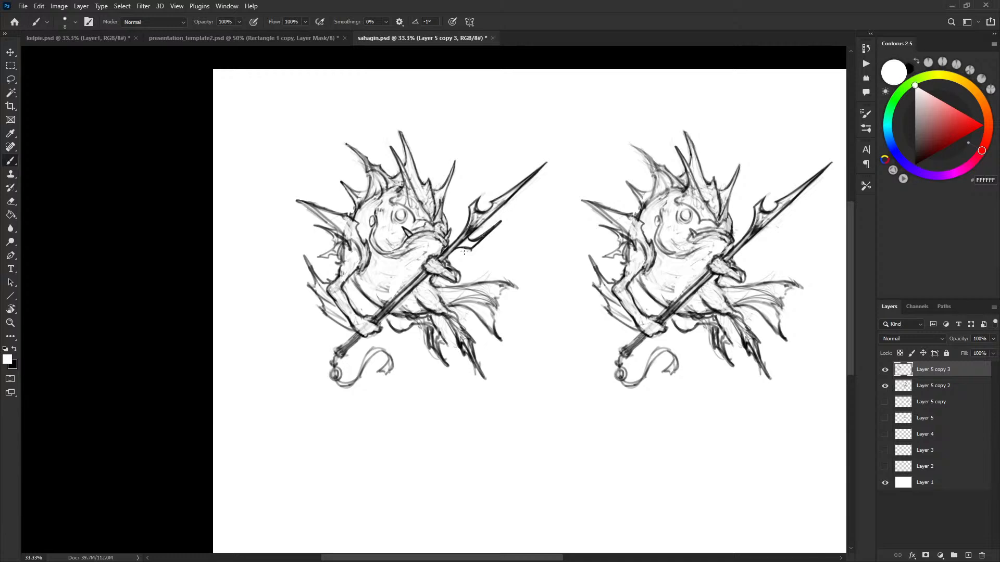
drag(480, 237, 501, 223)
Join the new prong's base to the spear shaft, alternating black lines and white cleanup.
key(x)
key(x)
key(x)
key(x)
key(x)
drag(452, 245, 464, 231)
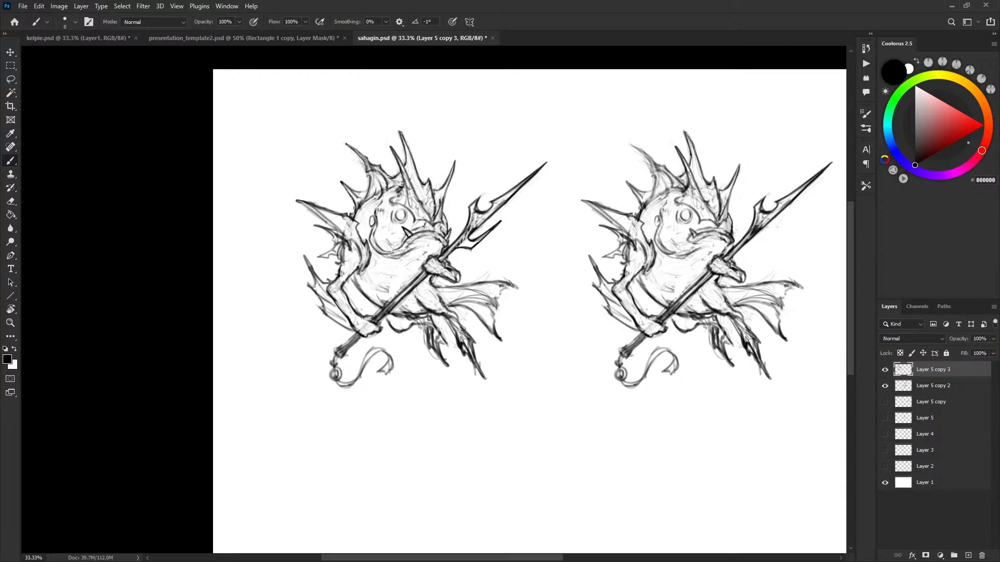
Restate the back edge of the rear upper arm in black.
scroll(547, 260, down, 1)
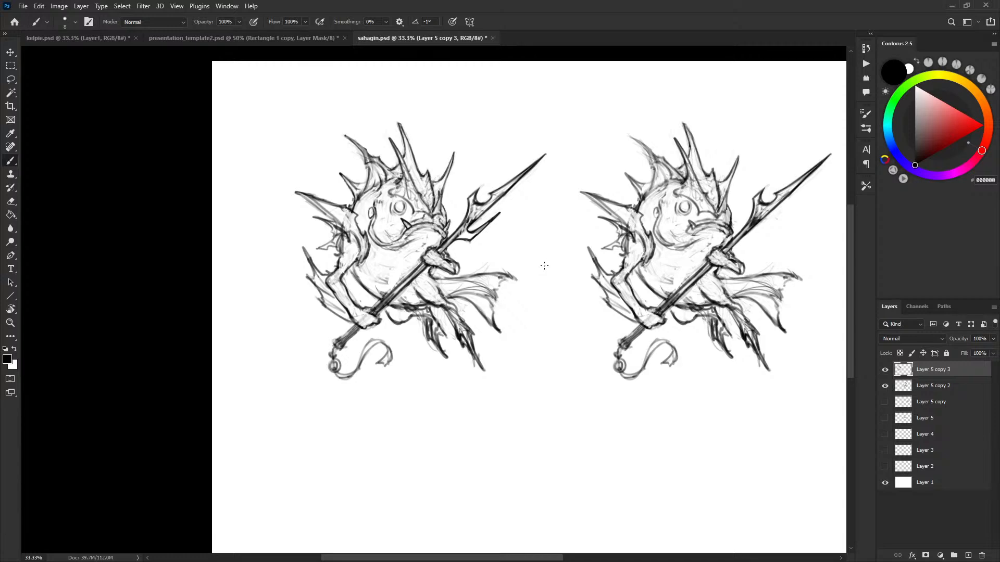
scroll(340, 248, down, 1)
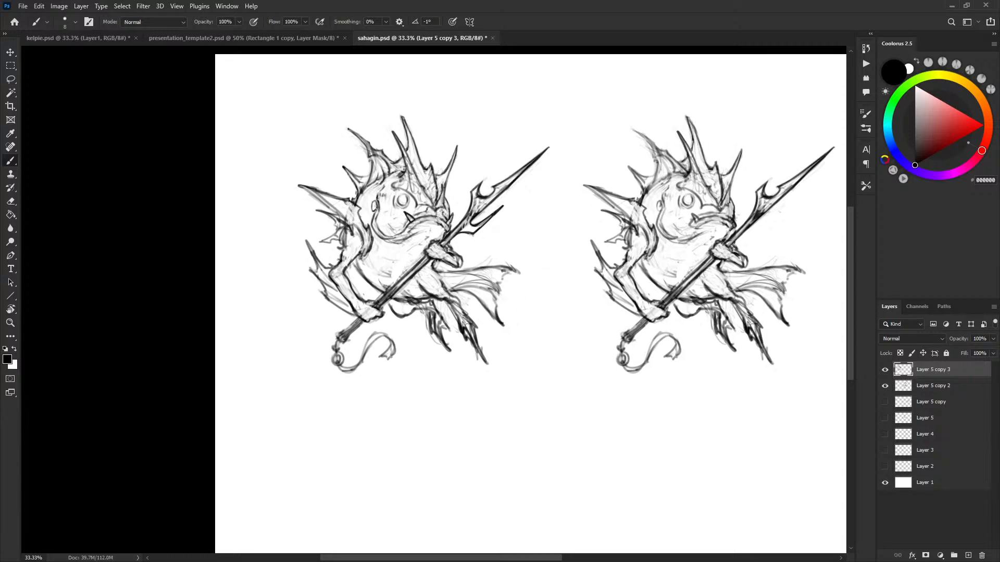
key(ctrl+plus)
drag(311, 236, 326, 239)
key(x)
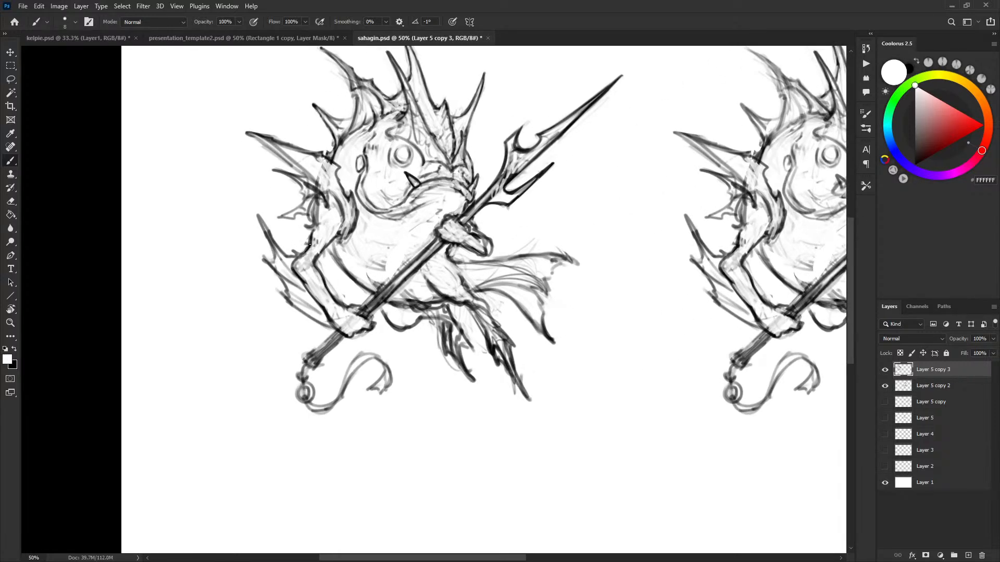
key(x)
drag(312, 202, 311, 234)
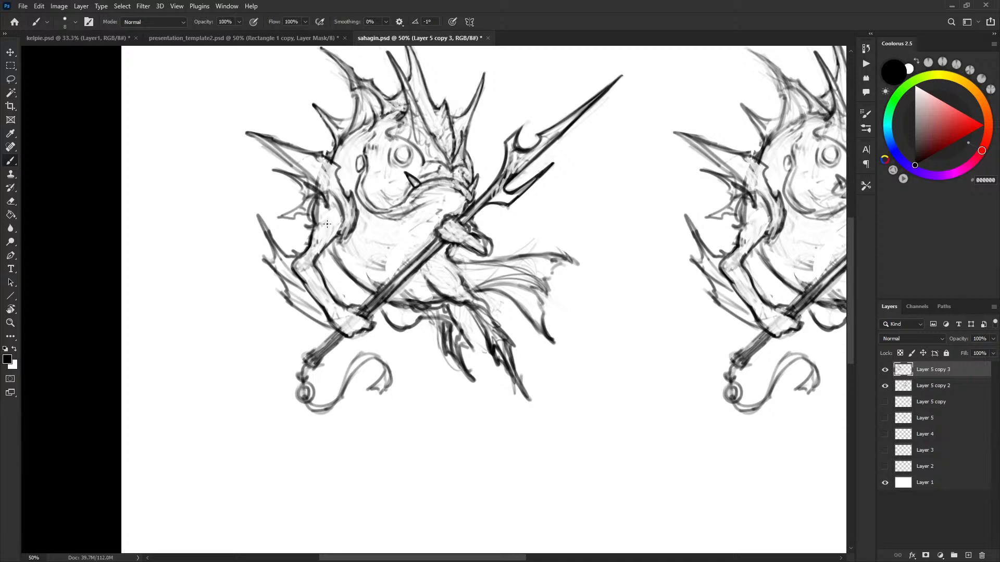
Redraw the inner elbow line of the rear arm and clean around it in black and white.
mouse_move(314, 262)
mouse_down()
mouse_move(317, 271)
mouse_move(343, 226)
mouse_up()
key(x)
key(x)
key(x)
key(x)
key(x)
key(x)
key(x)
Lighten the inside of the spear shaft with white from the rear hand up to the spearhead.
mouse_move(331, 251)
mouse_down()
mouse_move(356, 276)
mouse_move(366, 248)
mouse_move(369, 268)
mouse_move(390, 248)
mouse_up()
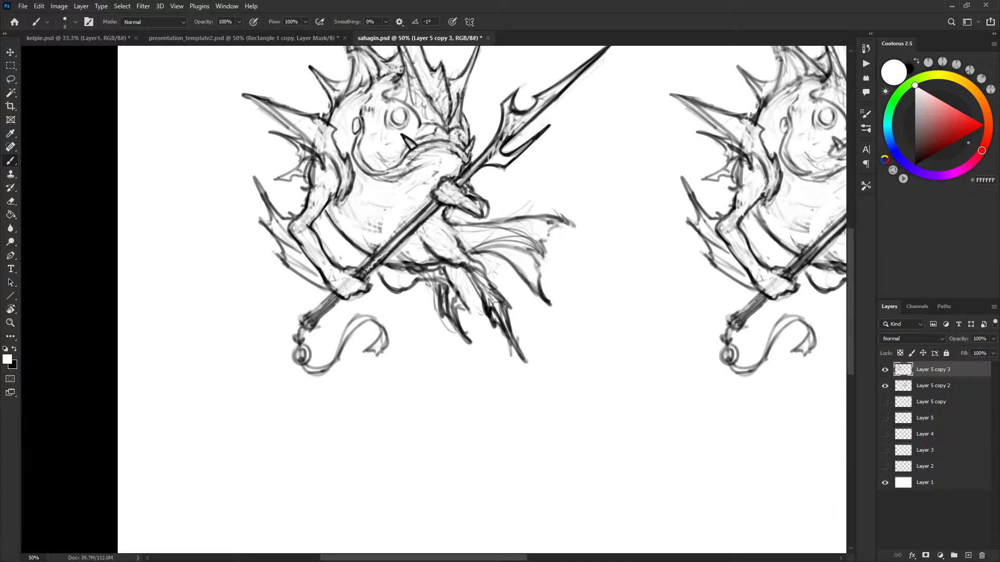
mouse_move(334, 302)
mouse_down()
mouse_move(311, 319)
mouse_move(398, 243)
mouse_up()
mouse_move(433, 207)
mouse_down()
mouse_move(419, 221)
mouse_move(487, 157)
mouse_up()
Simplify the front hand gripping the spear by painting out its dark lines in white and restating its contour in black.
mouse_move(447, 195)
mouse_down()
mouse_move(441, 202)
mouse_move(487, 215)
mouse_move(484, 203)
mouse_move(476, 205)
mouse_move(482, 213)
mouse_move(467, 205)
mouse_up()
key(x)
key(x)
key(x)
key(x)
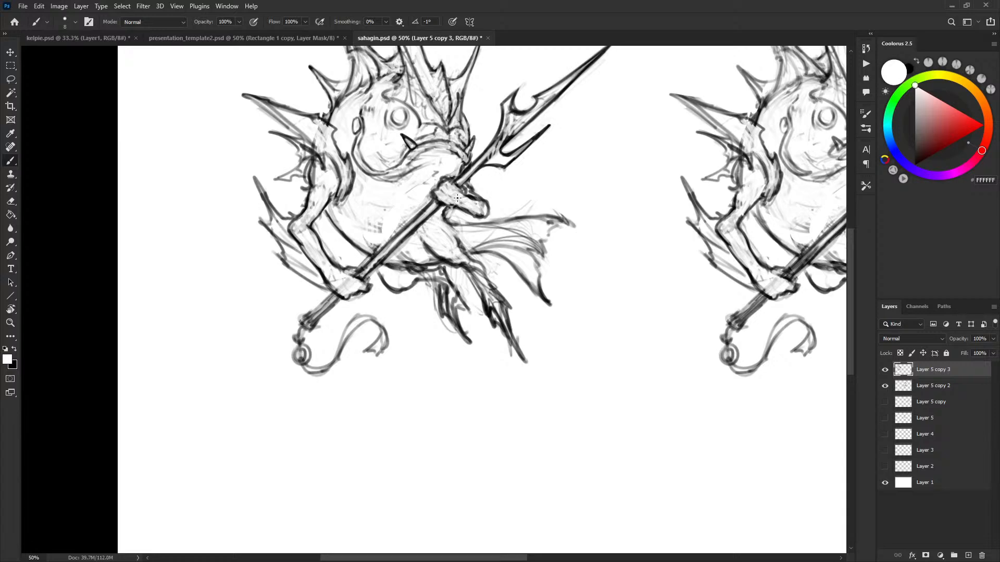
drag(349, 238, 353, 238)
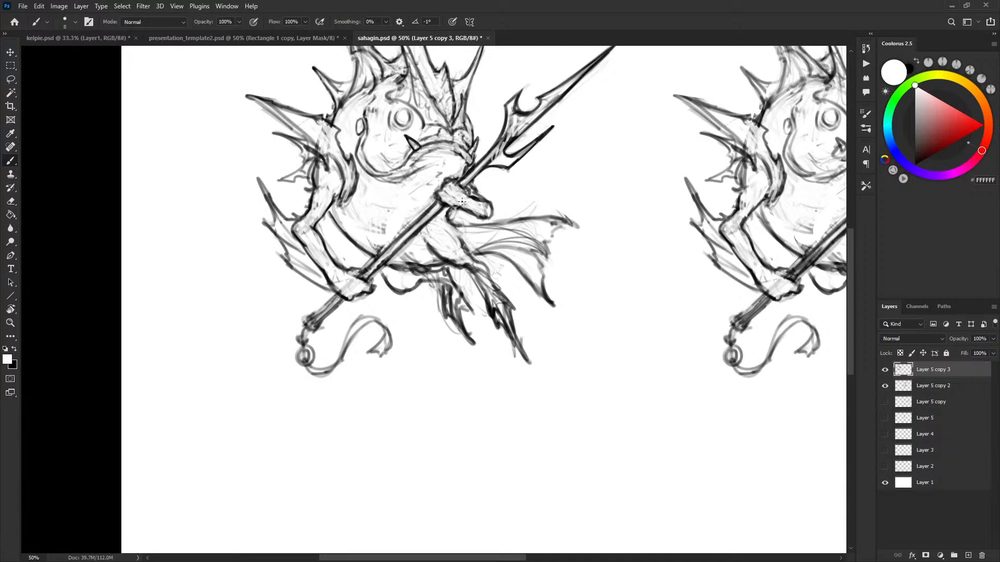
mouse_move(461, 206)
mouse_down()
mouse_move(452, 210)
mouse_move(460, 211)
mouse_up()
key(x)
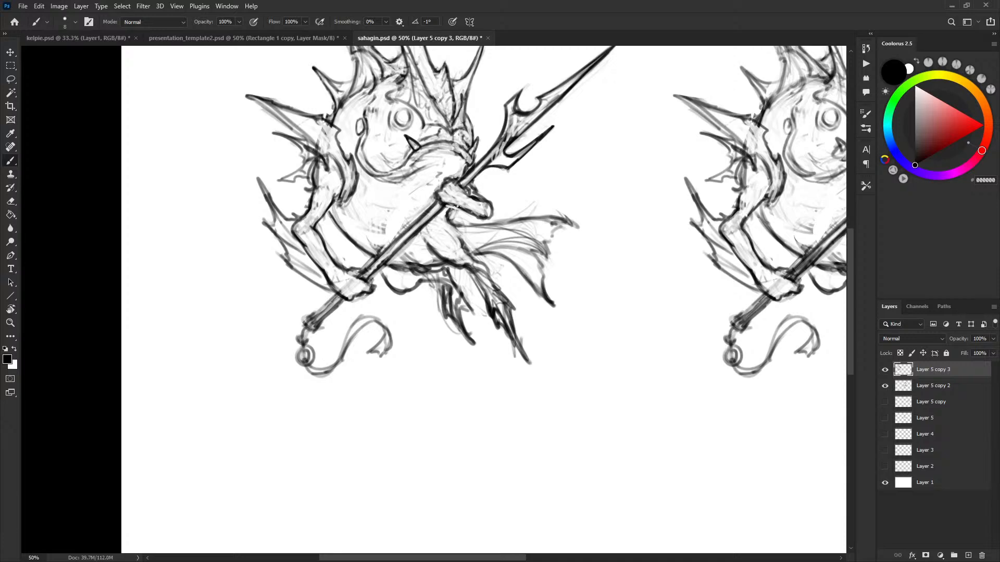
click(448, 209)
key(x)
drag(499, 197, 508, 214)
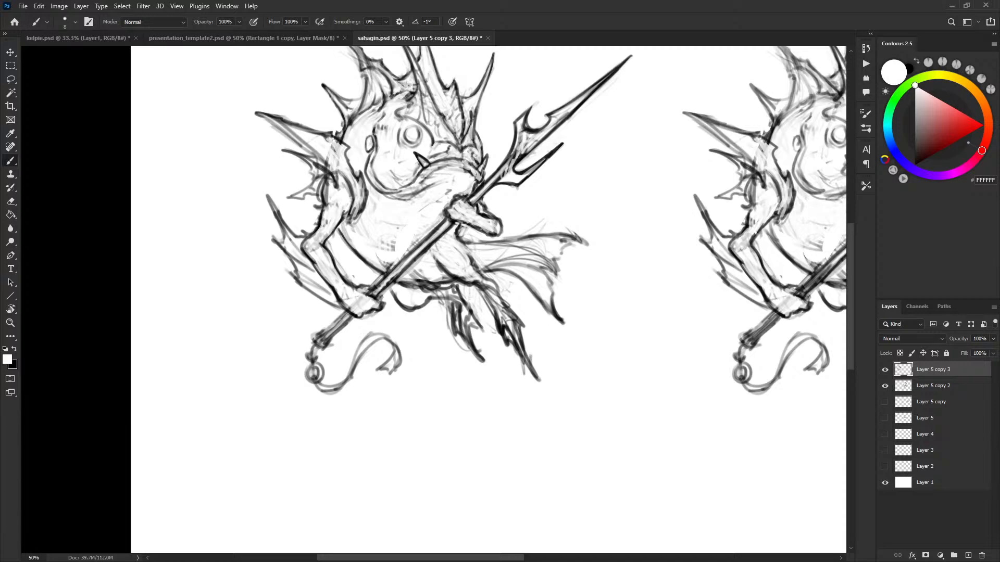
Clean up the dark belly underside with white and restate the hip line below the spear shaft in black.
key(x)
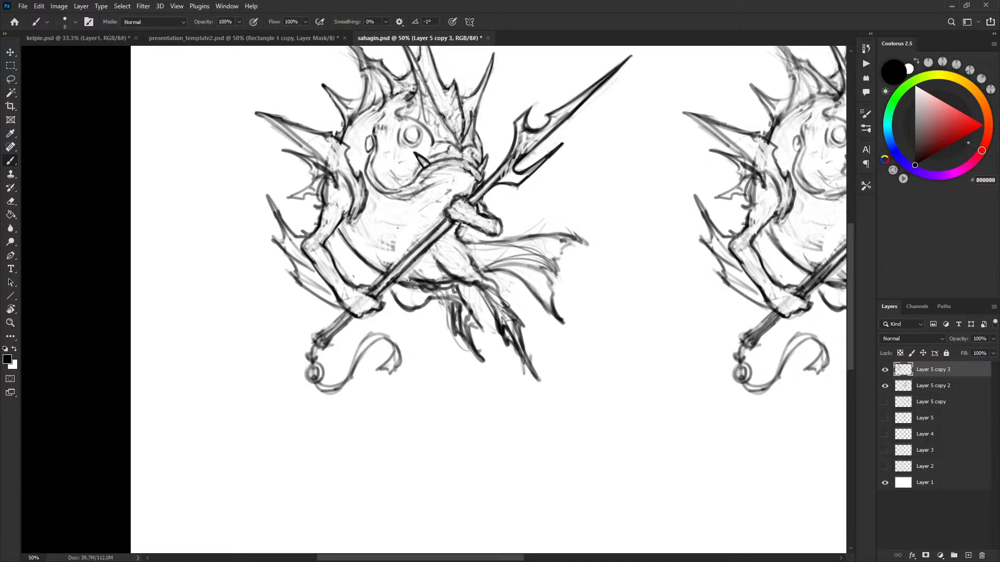
key(x)
mouse_move(434, 280)
mouse_down()
mouse_move(417, 275)
mouse_move(411, 284)
mouse_move(438, 281)
mouse_move(406, 285)
mouse_move(489, 271)
mouse_move(451, 276)
mouse_move(467, 285)
mouse_up()
key(x)
key(x)
key(x)
drag(453, 242, 462, 258)
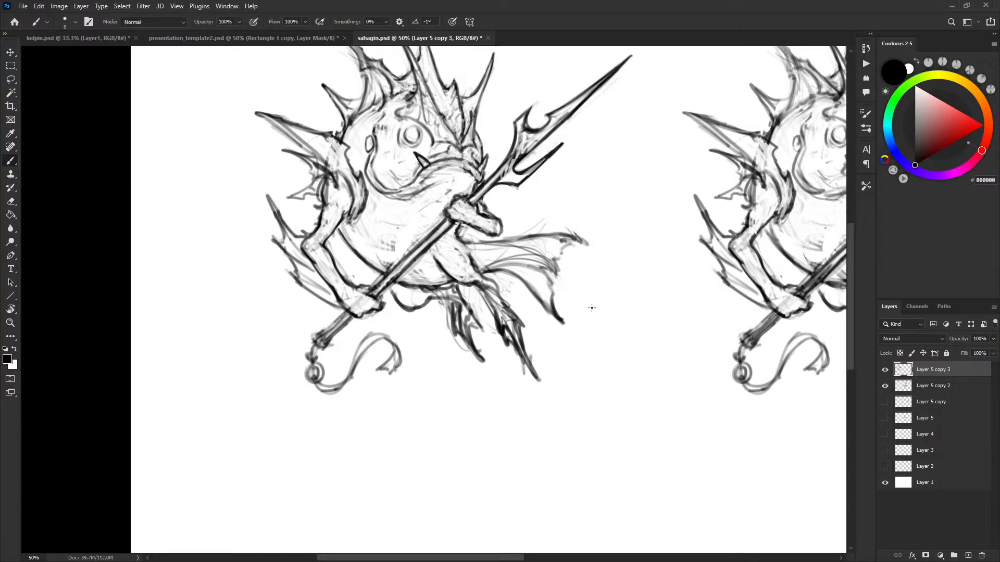
Redraw the upper edge of the large tail fin in black out to its pointed tip.
drag(461, 241, 522, 227)
key(ctrl+z)
key(ctrl+z)
drag(454, 238, 483, 232)
key(ctrl+z)
drag(459, 239, 592, 235)
key(ctrl+z)
key(ctrl+z)
drag(503, 226, 593, 244)
Redraw the front forearm and wrist beside the spear shaft, refining the contour in black and white.
mouse_move(483, 230)
mouse_down()
mouse_move(505, 238)
mouse_move(482, 205)
mouse_up()
key(x)
key(x)
key(x)
key(x)
key(x)
key(x)
key(x)
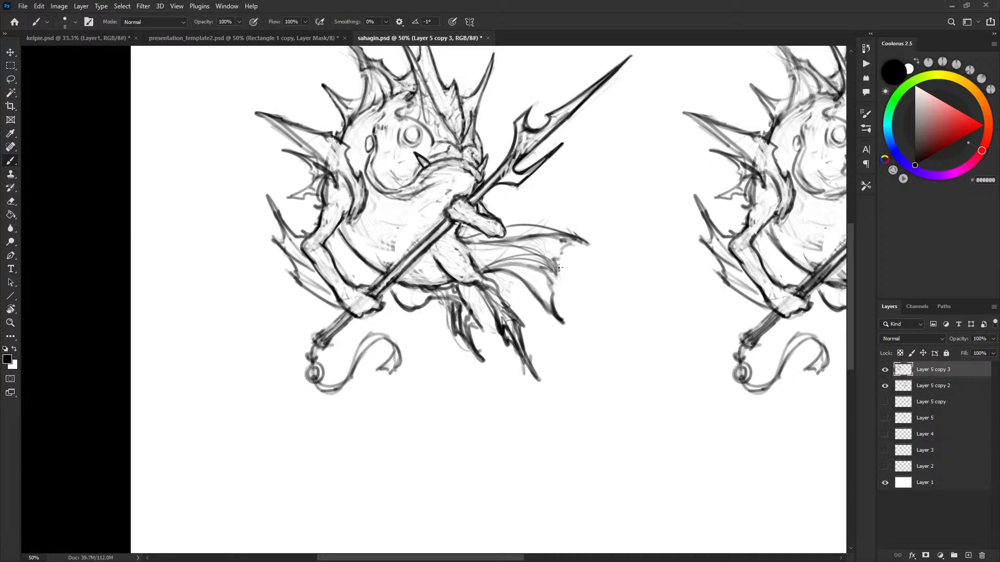
Thin the upper edge and soften the inner rib lines of the tail fin with black and white strokes.
drag(503, 227, 536, 224)
key(x)
key(x)
key(x)
mouse_move(490, 247)
mouse_down()
mouse_move(532, 251)
mouse_move(497, 262)
mouse_move(521, 256)
mouse_move(489, 255)
mouse_move(517, 271)
mouse_move(520, 251)
mouse_move(540, 265)
mouse_move(528, 251)
mouse_move(539, 282)
mouse_up()
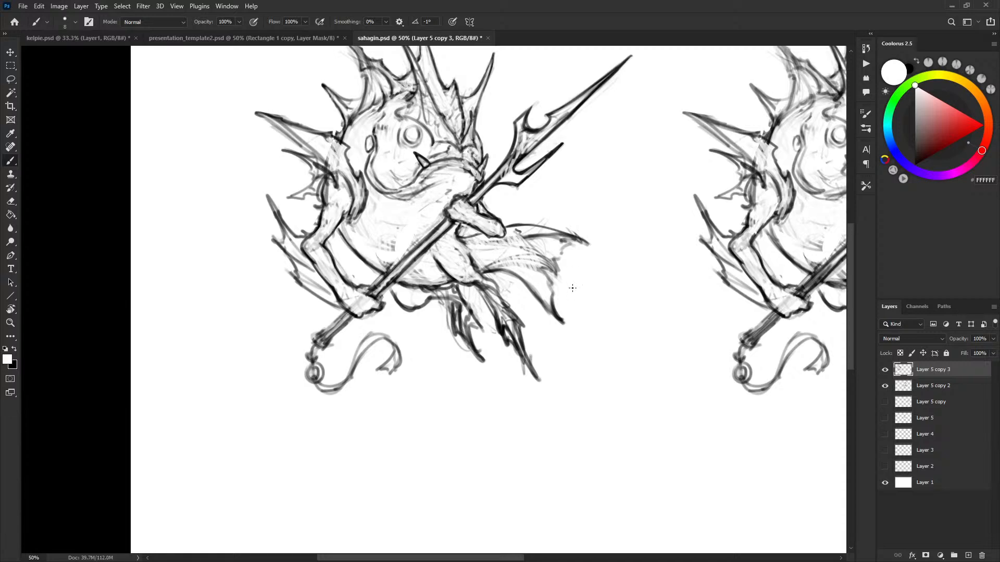
Restate the lower edge of the tail fin in black and trim it with white.
key(x)
key(x)
key(x)
mouse_move(489, 272)
mouse_down()
mouse_move(534, 271)
mouse_move(513, 270)
mouse_move(570, 256)
mouse_move(529, 287)
mouse_move(551, 315)
mouse_up()
key(x)
key(x)
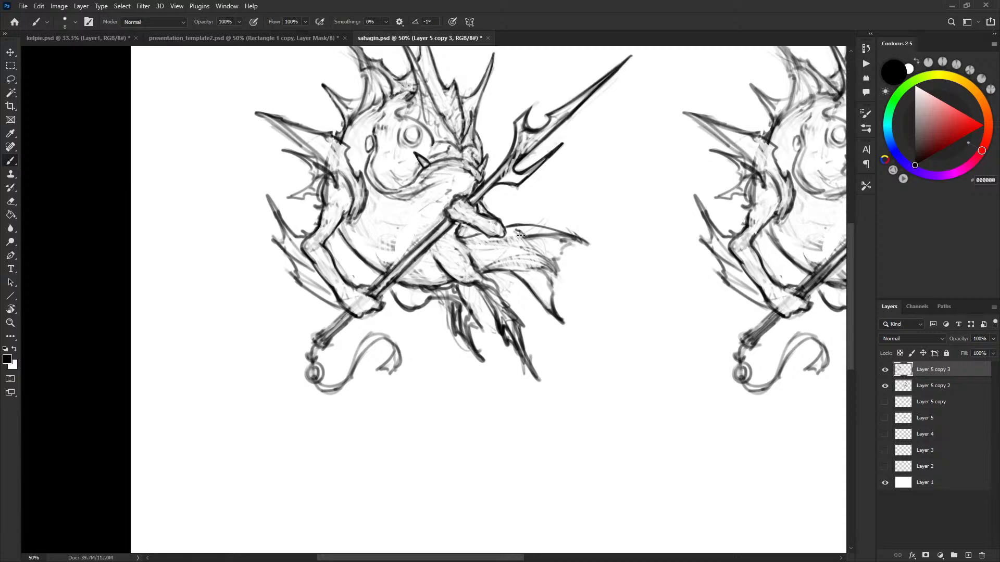
key(x)
key(x)
key(x)
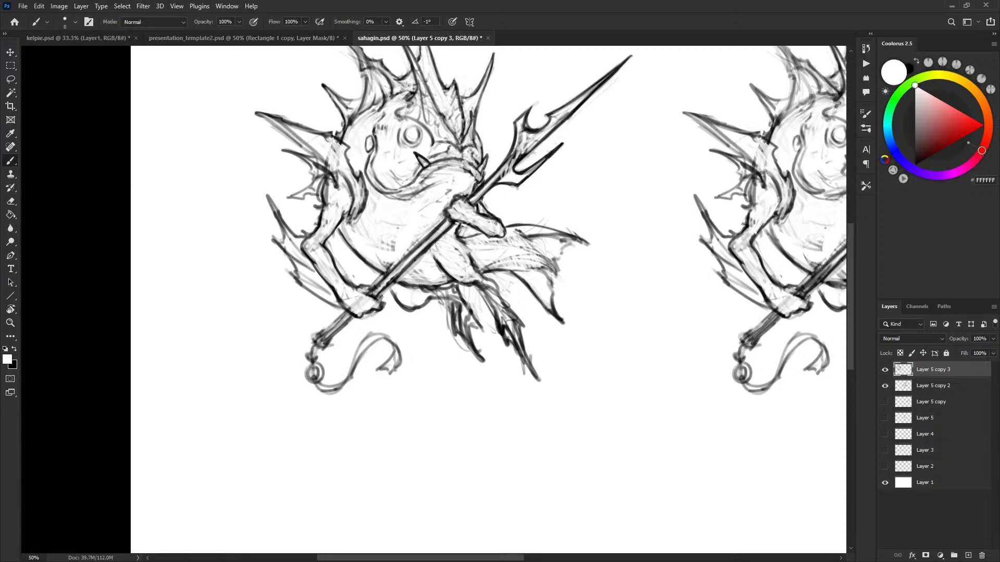
key(x)
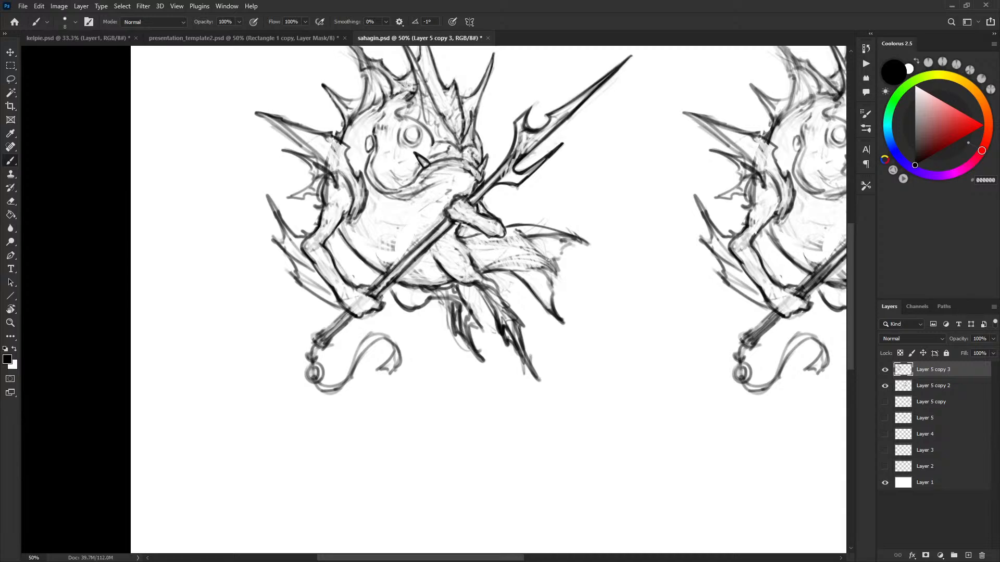
Try to draw a long curling tail line behind the rear elbow.
drag(600, 304, 608, 343)
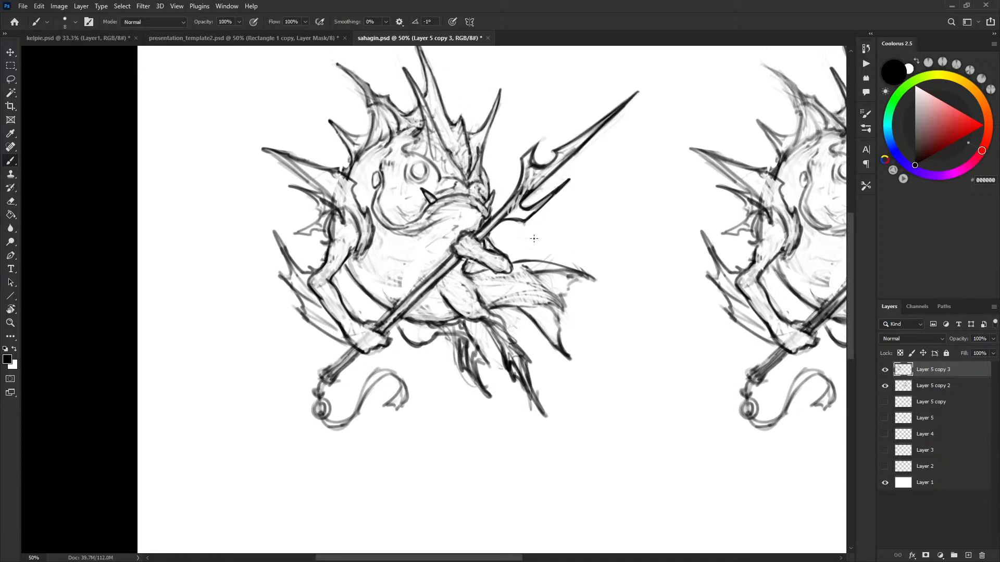
mouse_move(603, 305)
mouse_down()
mouse_move(612, 330)
mouse_move(611, 272)
mouse_move(616, 337)
mouse_up()
click(992, 353)
key(ctrl+z)
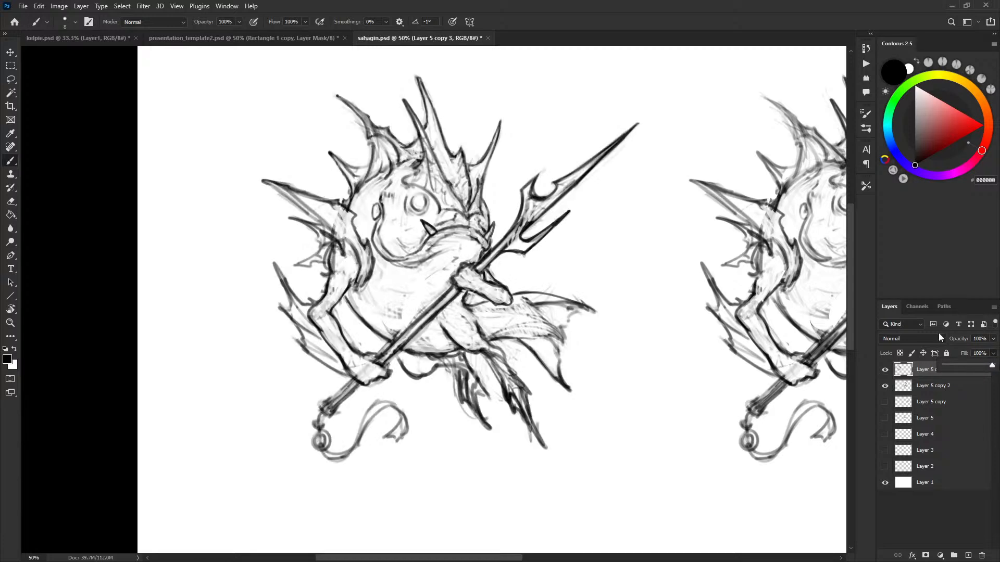
click(321, 301)
drag(315, 288, 237, 281)
key(ctrl+z)
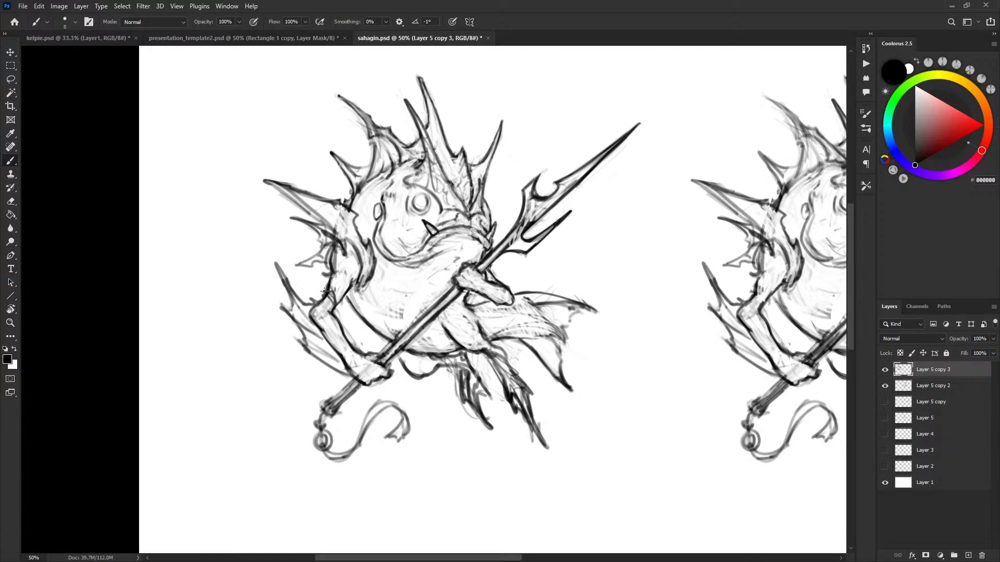
drag(319, 293, 284, 385)
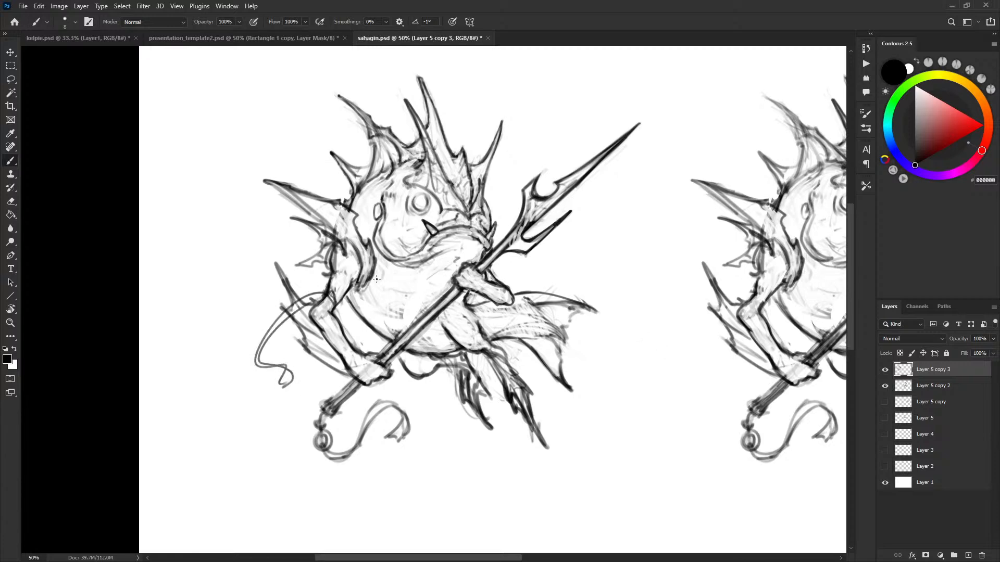
key(ctrl+z)
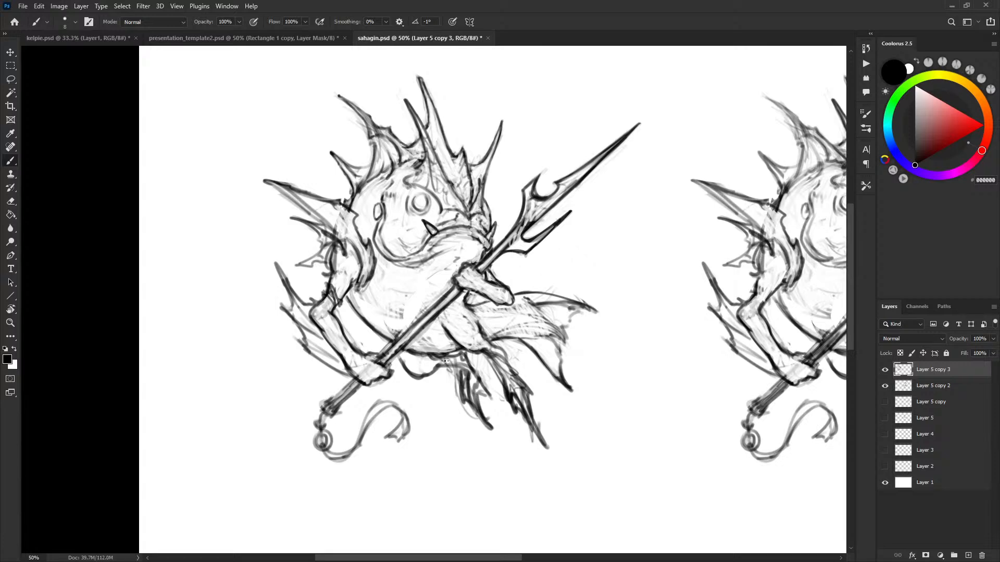
Darken the ring and its link at the spear's butt end, tidying them with white.
mouse_move(322, 415)
mouse_down()
mouse_move(327, 452)
mouse_move(317, 443)
mouse_up()
key(x)
key(x)
key(x)
key(x)
drag(675, 343, 658, 357)
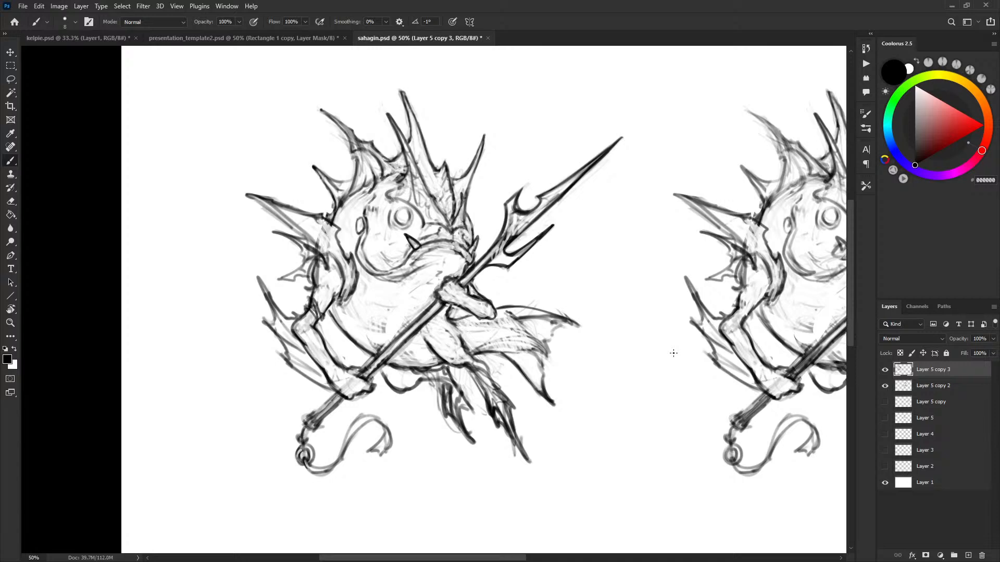
Define the fingers of the front hand around the shaft and touch up the rear forearm in black and white.
mouse_move(465, 308)
mouse_down()
mouse_move(483, 316)
mouse_move(441, 293)
mouse_move(460, 277)
mouse_up()
key(x)
drag(322, 365, 341, 396)
key(x)
key(x)
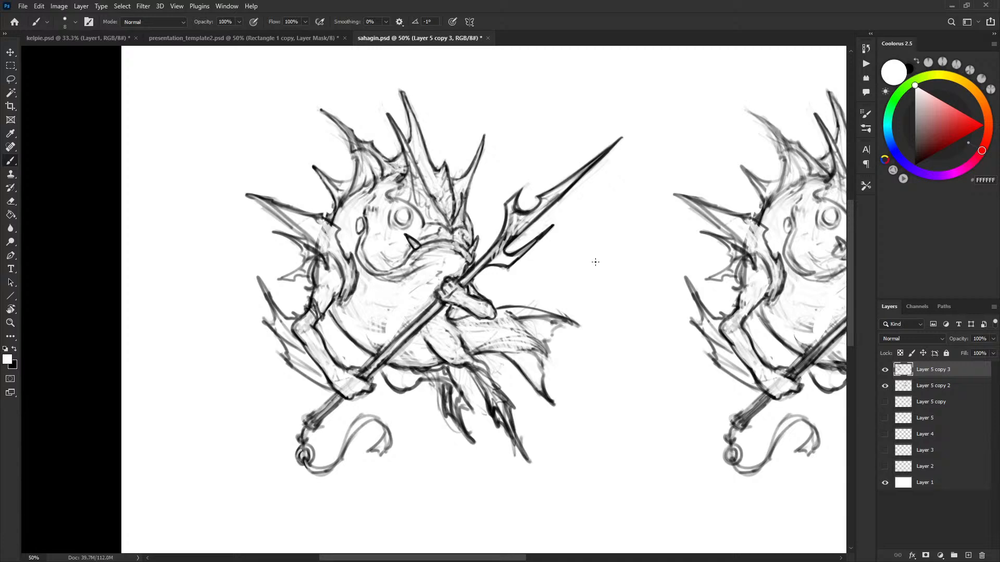
drag(620, 319, 603, 325)
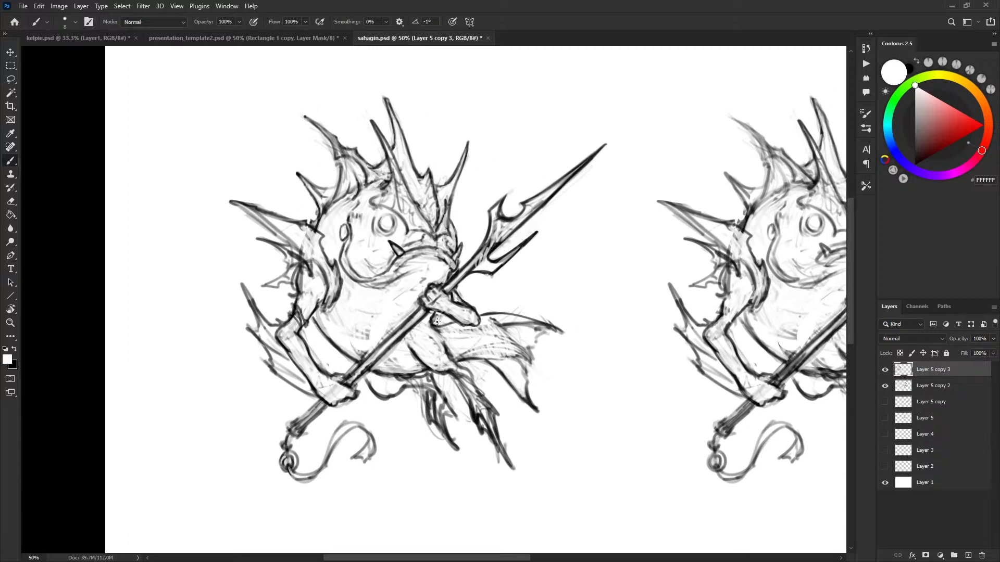
Restate the thigh contour below the spear shaft in black and clean the thigh and shaft edges with white.
key(x)
mouse_move(413, 351)
mouse_down()
mouse_move(431, 370)
mouse_move(413, 354)
mouse_move(437, 358)
mouse_up()
key(x)
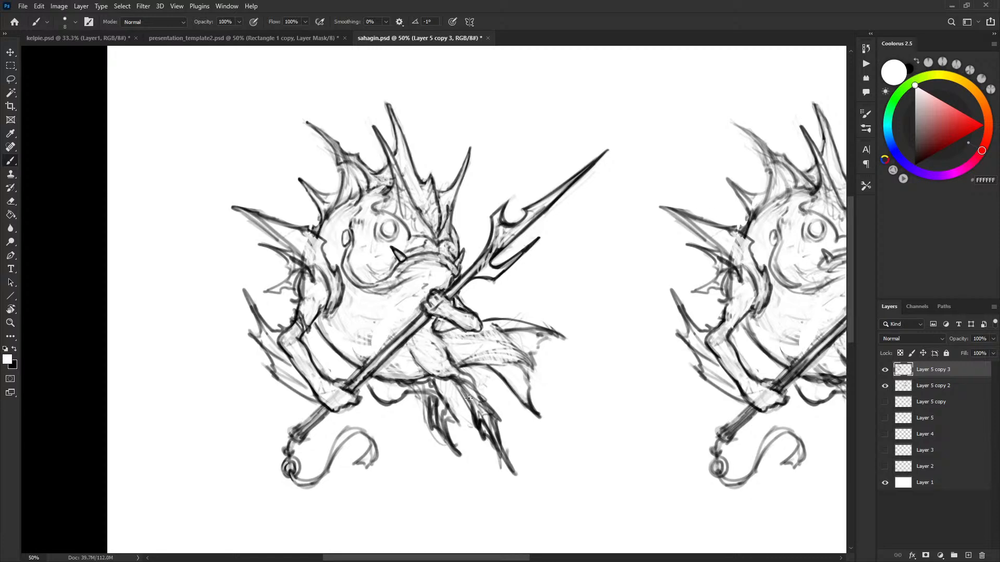
key(x)
drag(410, 356, 440, 379)
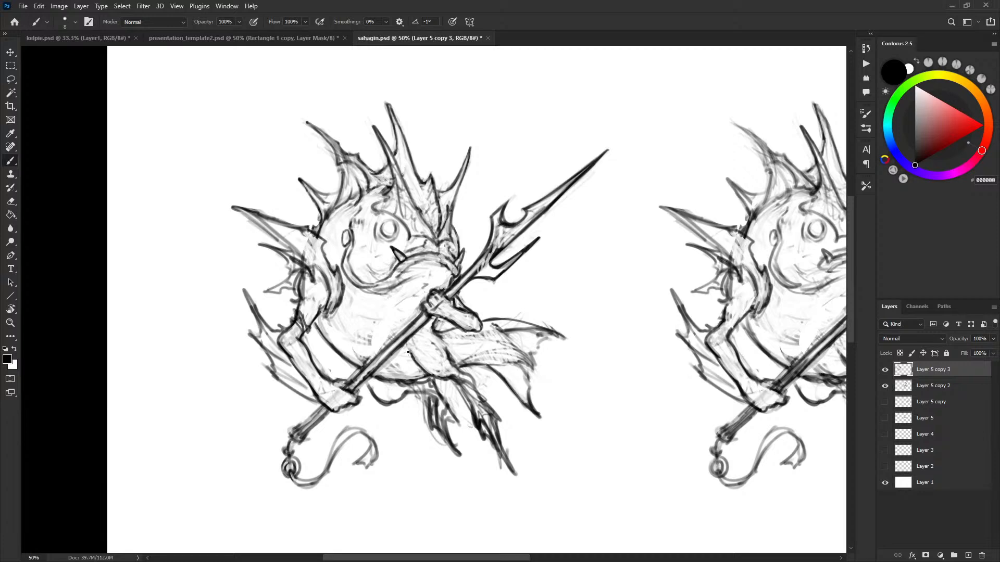
key(x)
key(x)
key(x)
mouse_move(376, 353)
mouse_down()
mouse_move(392, 332)
mouse_move(370, 357)
mouse_up()
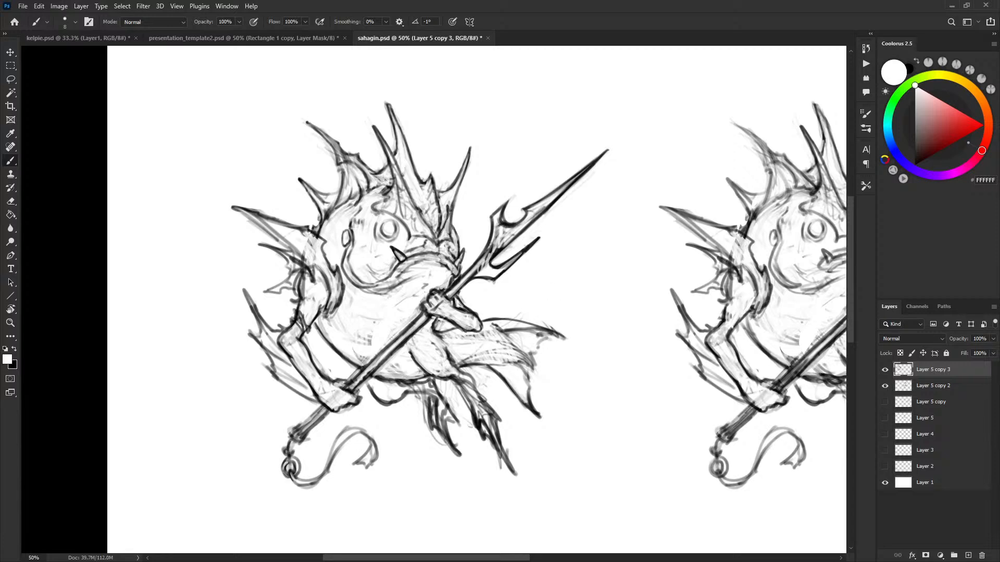
Redraw the long pointed fin of the front leg in black and trim stray lines along it with white.
key(x)
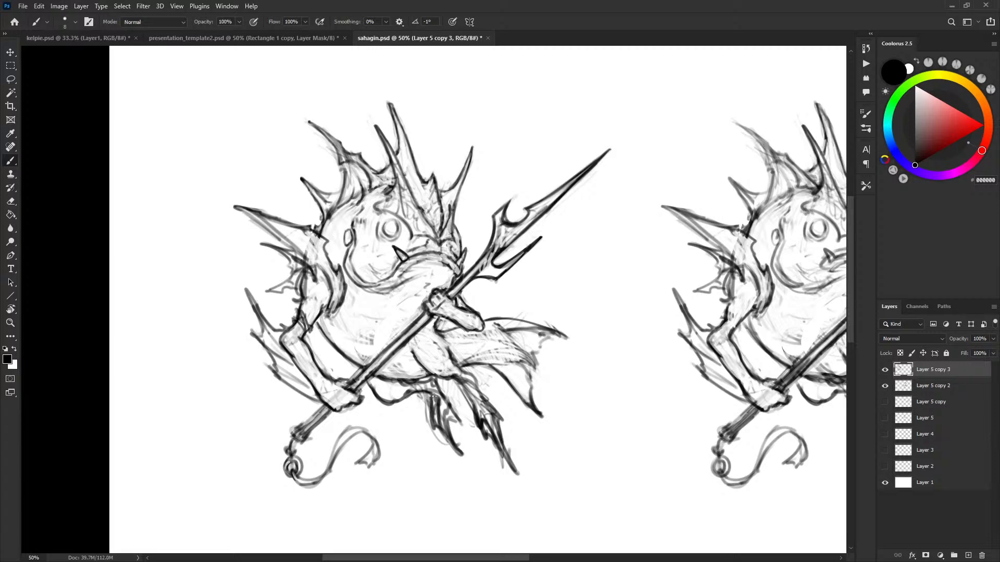
mouse_move(460, 371)
mouse_down()
mouse_move(474, 377)
mouse_move(473, 405)
mouse_move(484, 399)
mouse_move(501, 419)
mouse_move(517, 475)
mouse_up()
key(x)
mouse_move(503, 435)
mouse_down()
mouse_move(492, 461)
mouse_move(505, 469)
mouse_up()
drag(487, 410, 494, 416)
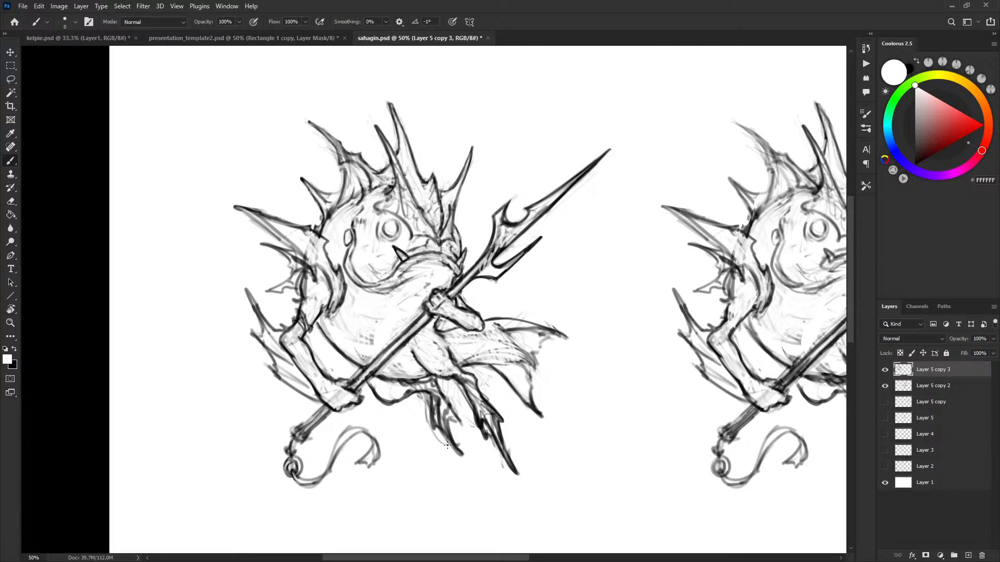
Redraw the pointed fin of the rear leg in black and clean the edges around the leg with white.
key(x)
drag(446, 439, 466, 460)
key(x)
drag(428, 409, 439, 441)
key(x)
key(x)
mouse_move(471, 392)
mouse_down()
mouse_move(481, 427)
mouse_move(466, 393)
mouse_move(516, 473)
mouse_move(496, 423)
mouse_move(470, 465)
mouse_up()
key(x)
key(x)
key(x)
key(x)
key(x)
key(x)
key(x)
key(x)
key(x)
Extend the rear leg fin's tip into a longer point and restate its upper edge in black and white.
drag(461, 455, 471, 465)
key(x)
mouse_move(445, 430)
mouse_down()
mouse_move(467, 460)
mouse_move(457, 450)
mouse_up()
drag(445, 423, 468, 462)
key(x)
mouse_move(445, 420)
mouse_down()
mouse_move(450, 433)
mouse_move(428, 389)
mouse_up()
key(x)
key(x)
key(x)
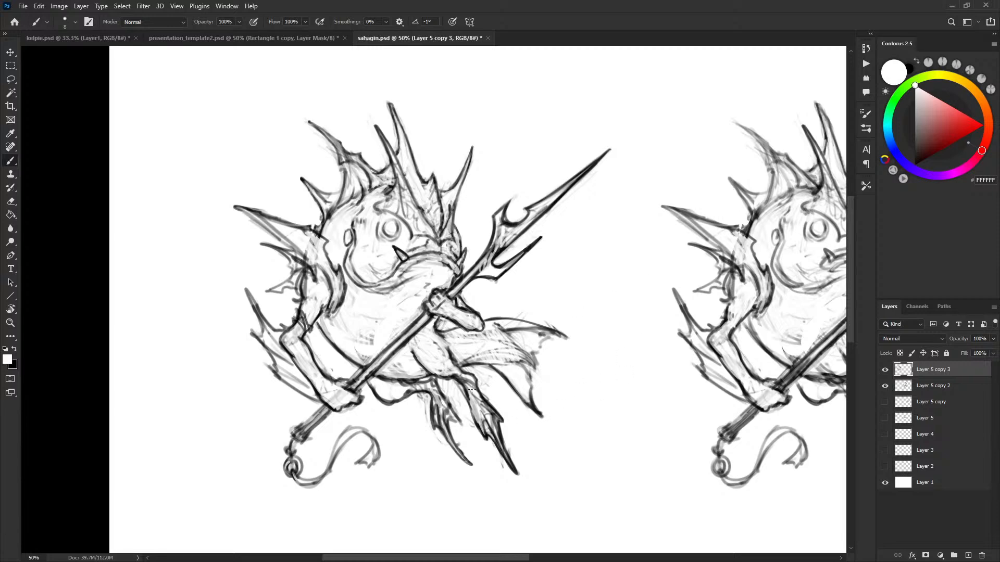
Define the ragged inner notch of the rear leg fin in black and tidy it with white.
key(x)
key(x)
key(x)
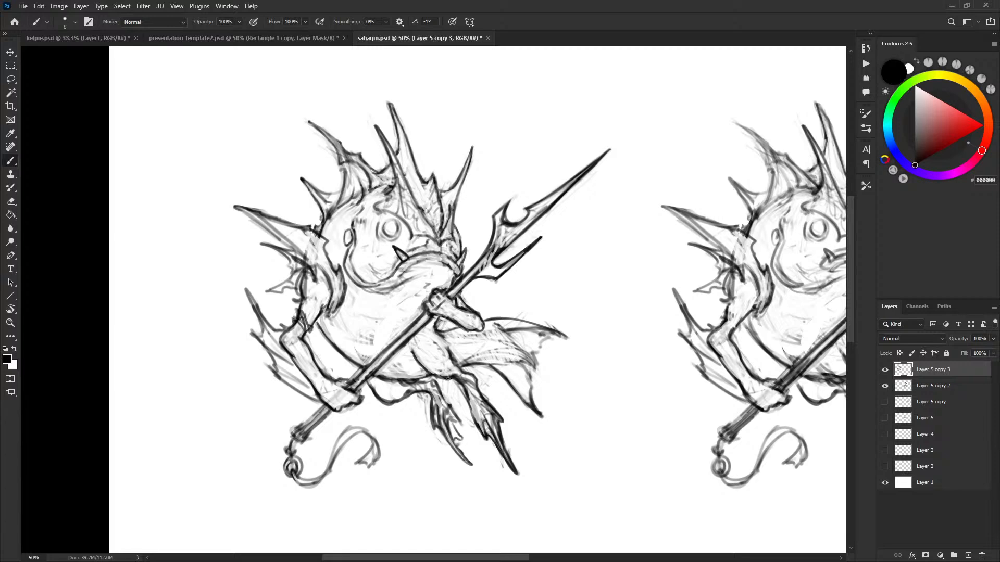
mouse_move(456, 431)
mouse_down()
mouse_move(438, 389)
mouse_move(460, 438)
mouse_move(445, 411)
mouse_move(454, 431)
mouse_move(443, 419)
mouse_up()
key(x)
key(x)
key(x)
key(x)
key(x)
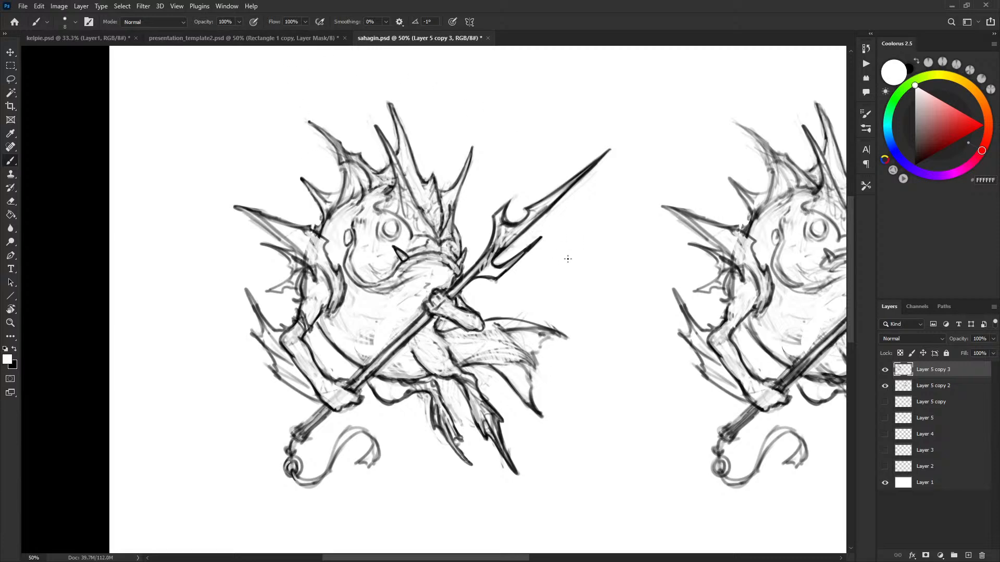
click(227, 7)
mouse_move(234, 18)
click(395, 208)
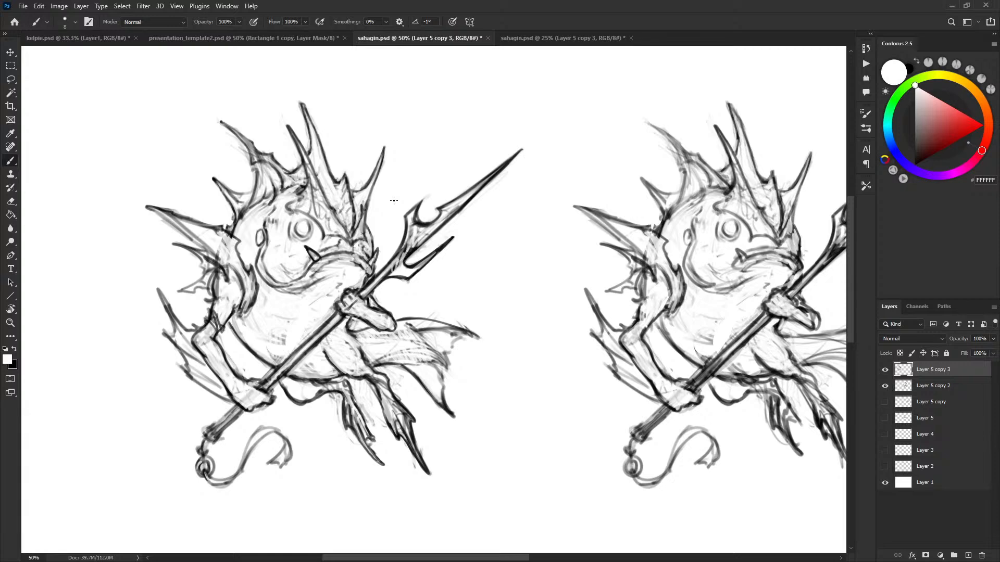
click(487, 38)
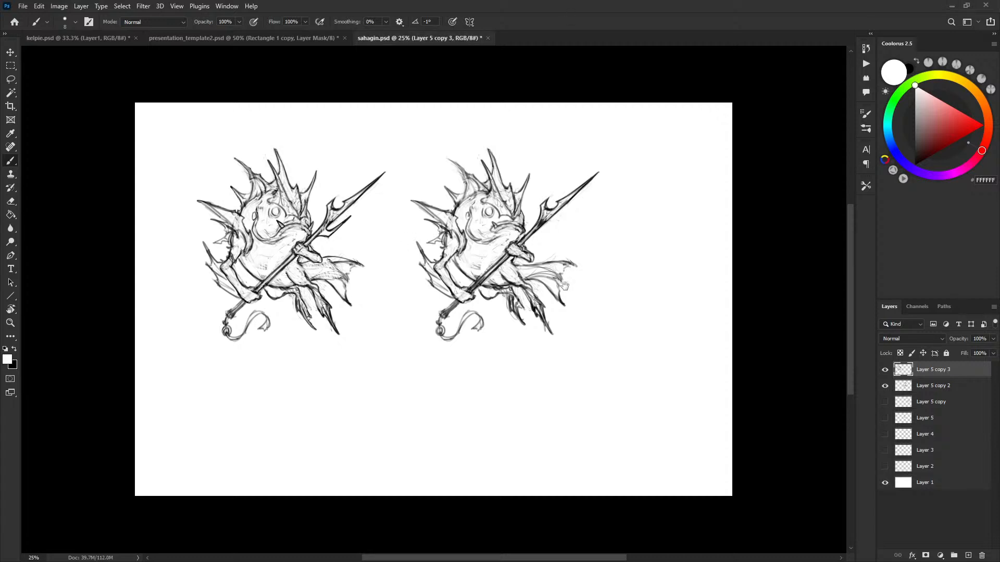
drag(377, 228, 611, 304)
key(ctrl+plus)
key(ctrl+plus)
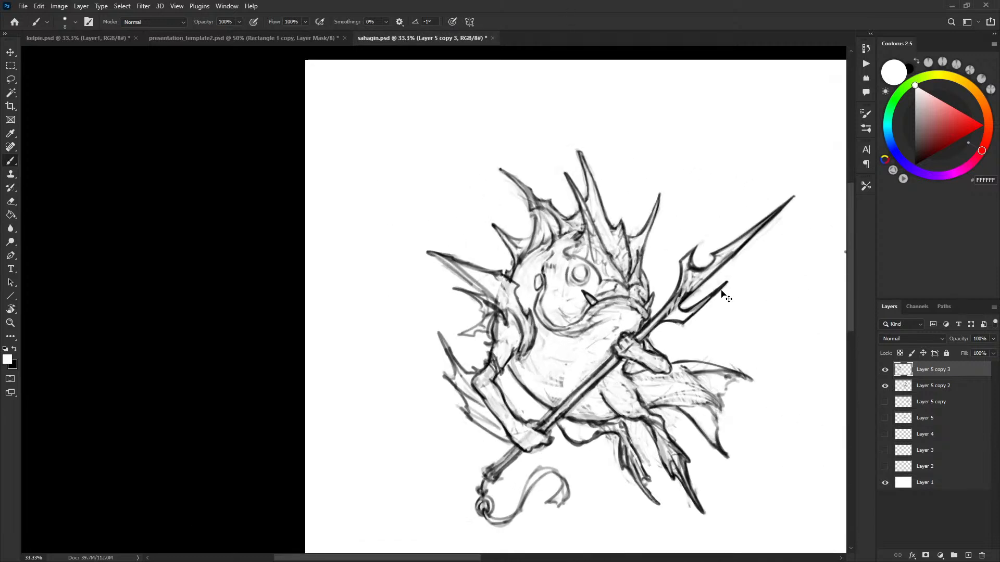
mouse_move(753, 321)
mouse_down()
mouse_move(547, 290)
mouse_move(623, 298)
mouse_move(644, 278)
mouse_move(627, 282)
mouse_up()
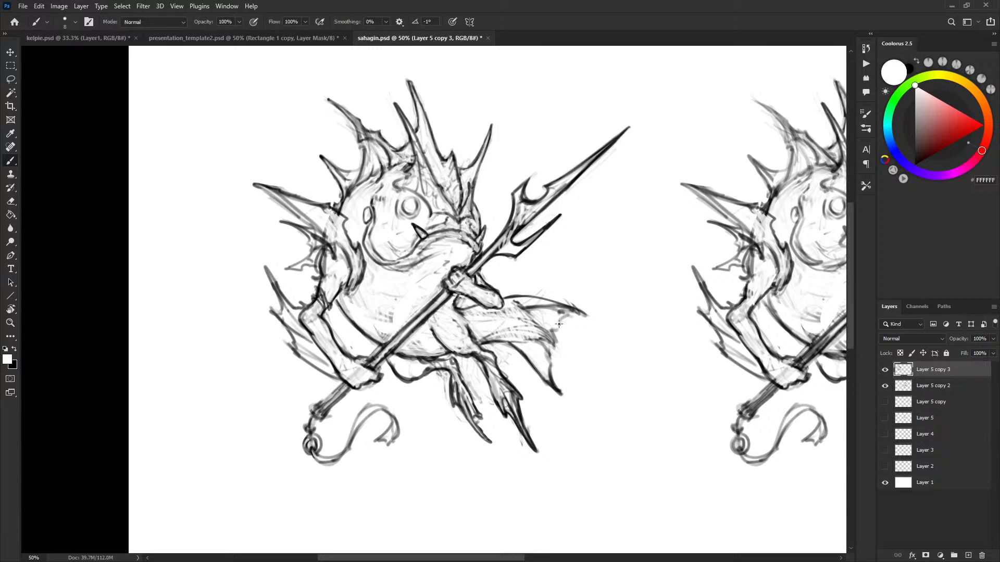
drag(594, 338, 595, 326)
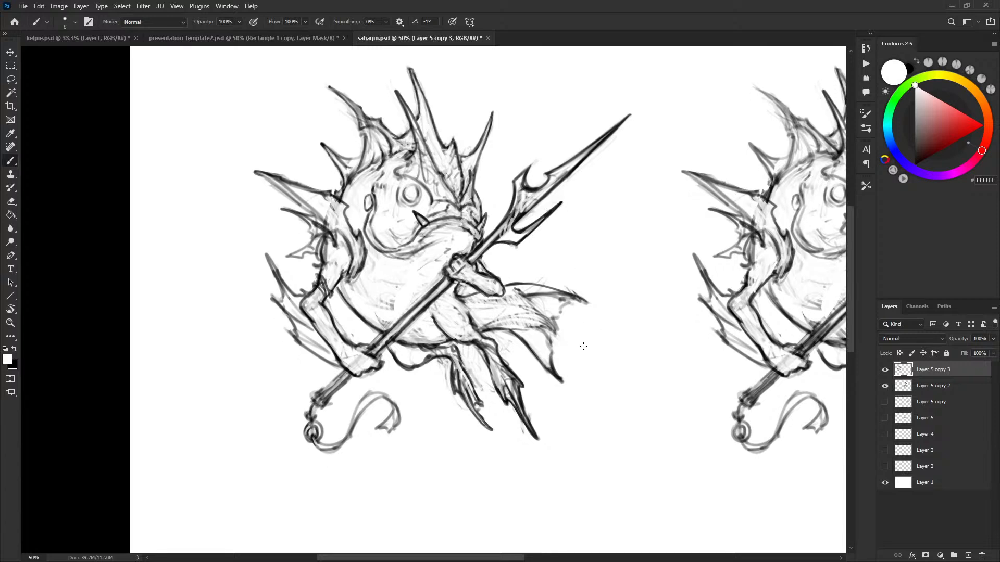
drag(548, 358, 555, 365)
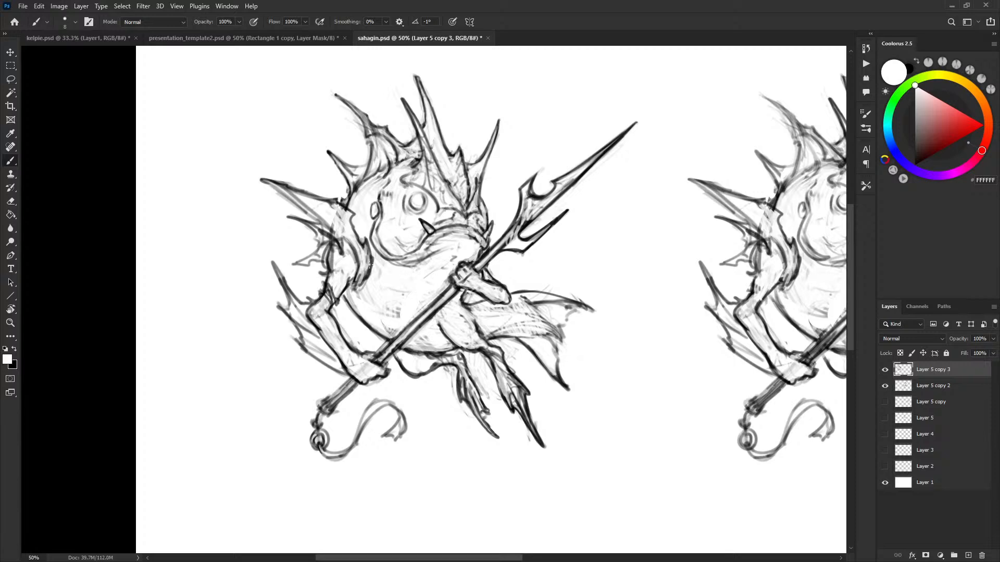
drag(676, 370, 485, 370)
Identify the layer holding the older unrefined sketch, Layer 5 copy 2, and delete it.
key(ctrl+minus)
click(886, 386)
click(885, 388)
click(927, 387)
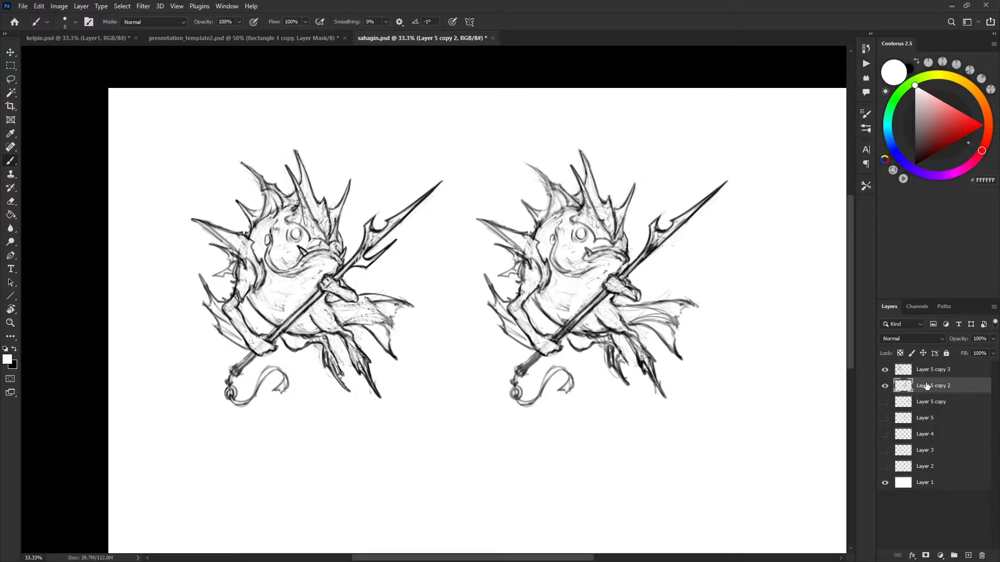
key(Delete)
Duplicate Layer 5 copy 3 and place the copied fish beside the refined one.
click(928, 372)
key(ctrl+j)
key(v)
drag(346, 274, 575, 264)
drag(649, 273, 572, 284)
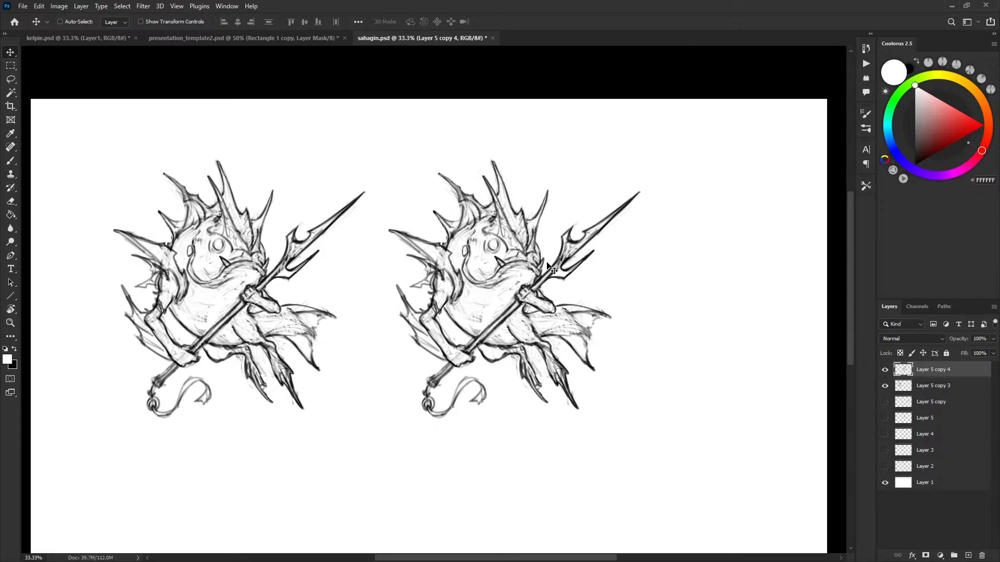
Flip the copied fish horizontally and switch to the Brush with black as the painting colour.
key(ctrl+t)
right_click(524, 274)
click(575, 474)
key(Return)
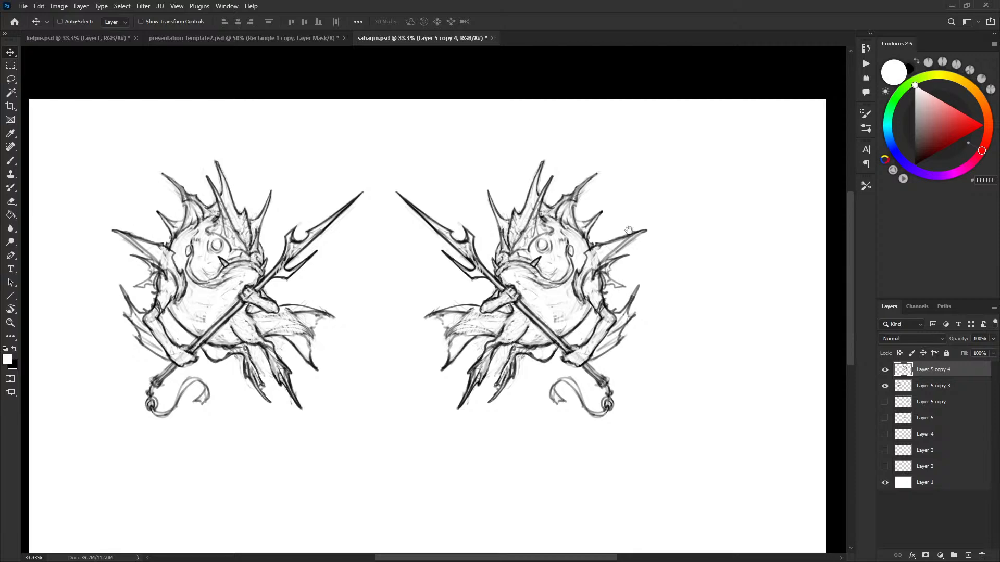
key(ctrl+plus)
scroll(665, 223, up, 2)
scroll(665, 223, right, 2)
key(b)
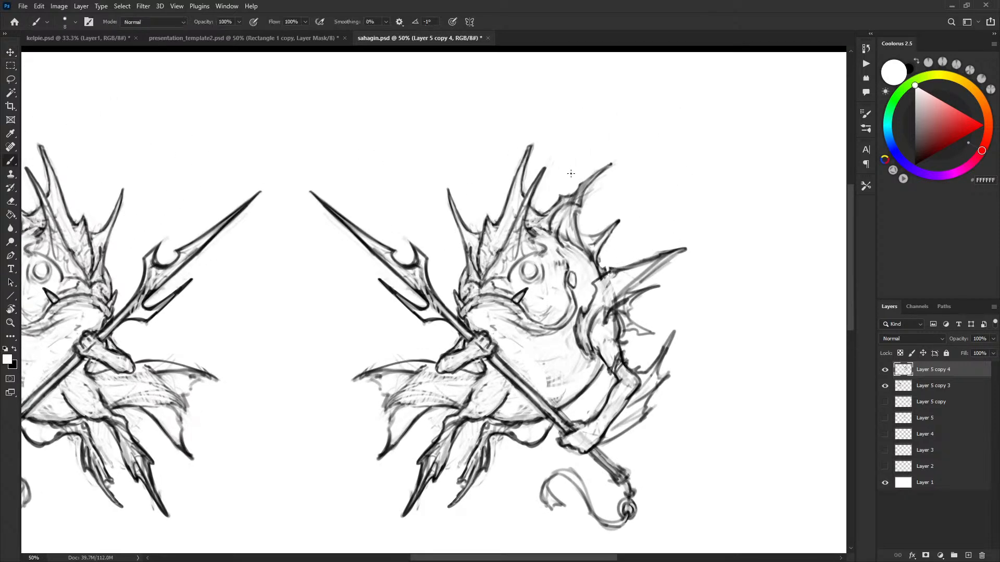
key(x)
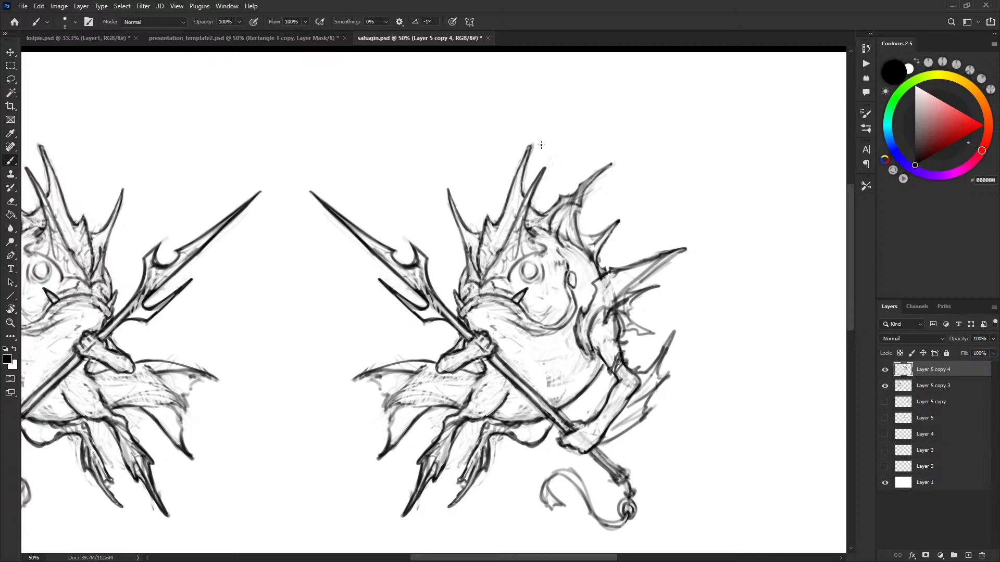
mouse_move(527, 152)
mouse_down()
mouse_move(594, 124)
mouse_move(608, 182)
mouse_move(598, 136)
mouse_move(615, 164)
mouse_up()
key(ctrl+z)
key(ctrl+z)
scroll(636, 220, down, 1)
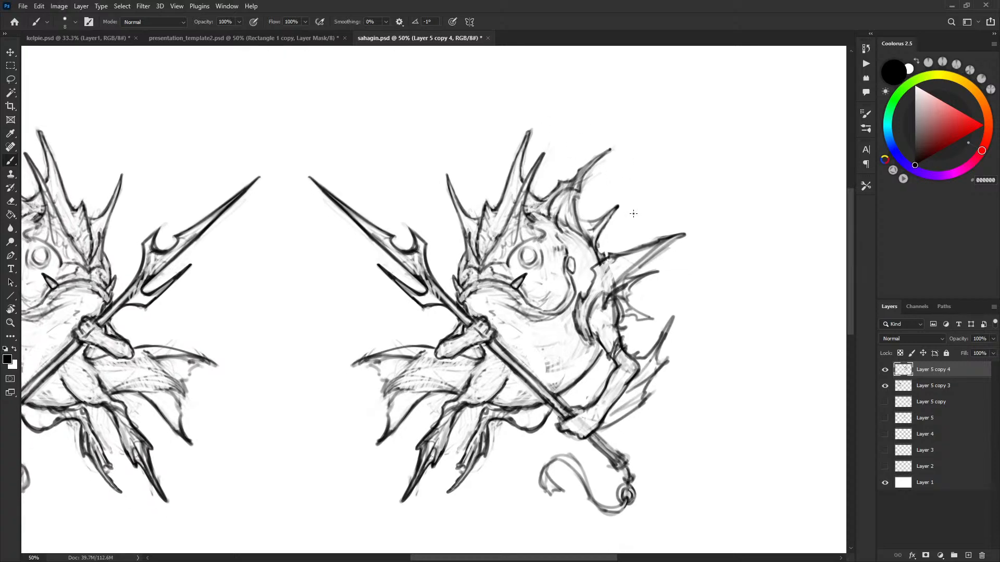
drag(640, 196, 623, 205)
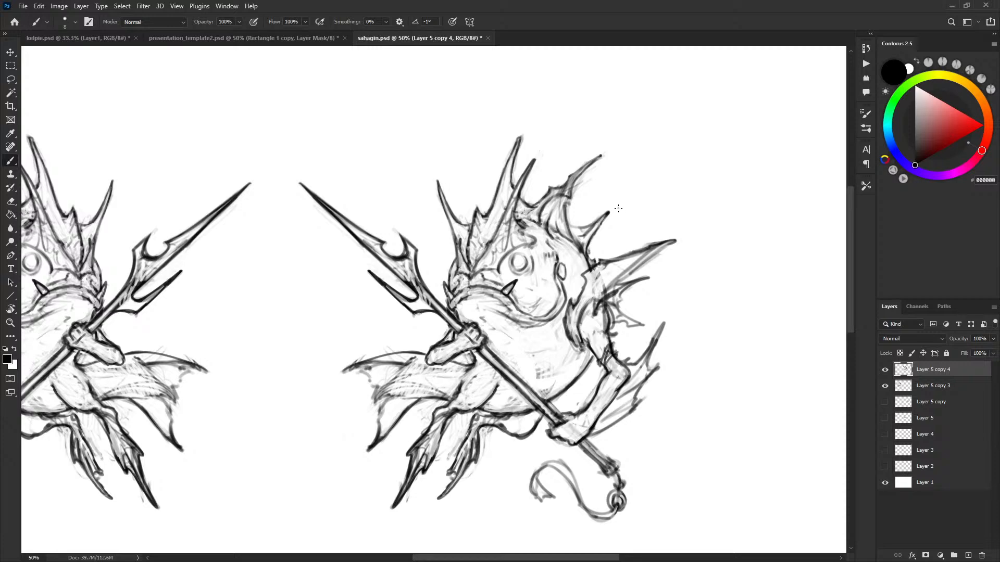
drag(623, 195, 619, 198)
key(x)
key(x)
mouse_move(511, 150)
mouse_down()
mouse_move(518, 139)
mouse_move(596, 156)
mouse_move(606, 215)
mouse_up()
key(ctrl+z)
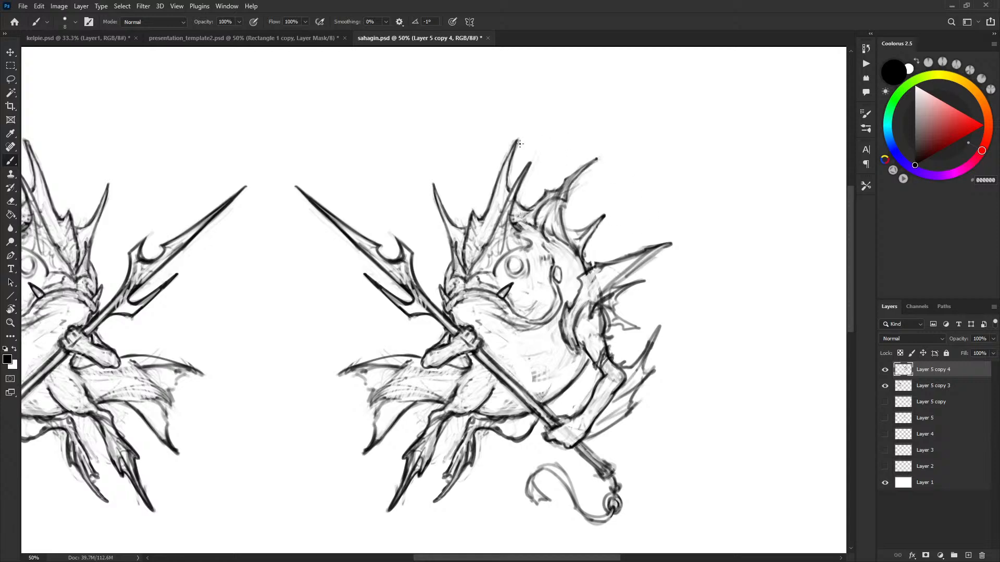
mouse_move(472, 215)
mouse_down()
mouse_move(489, 171)
mouse_move(526, 137)
mouse_move(595, 160)
mouse_move(605, 216)
mouse_up()
key(ctrl+z)
mouse_move(471, 215)
mouse_down()
mouse_move(516, 140)
mouse_move(598, 157)
mouse_move(607, 257)
mouse_up()
key(ctrl+z)
Clean the lower belly near the spear with white and add curved black contour strokes on the flipped fish's belly.
scroll(560, 230, down, 2)
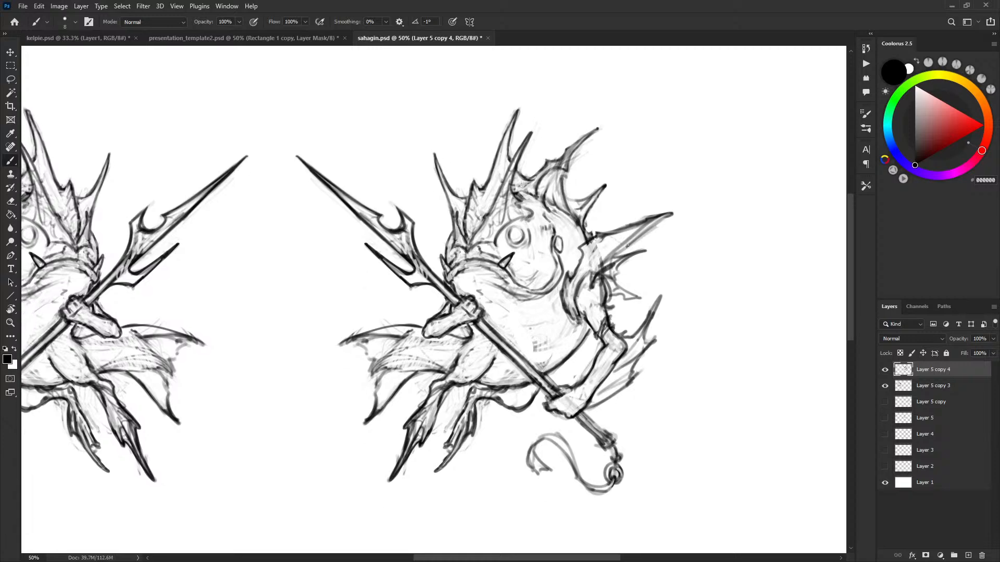
scroll(635, 338, down, 2)
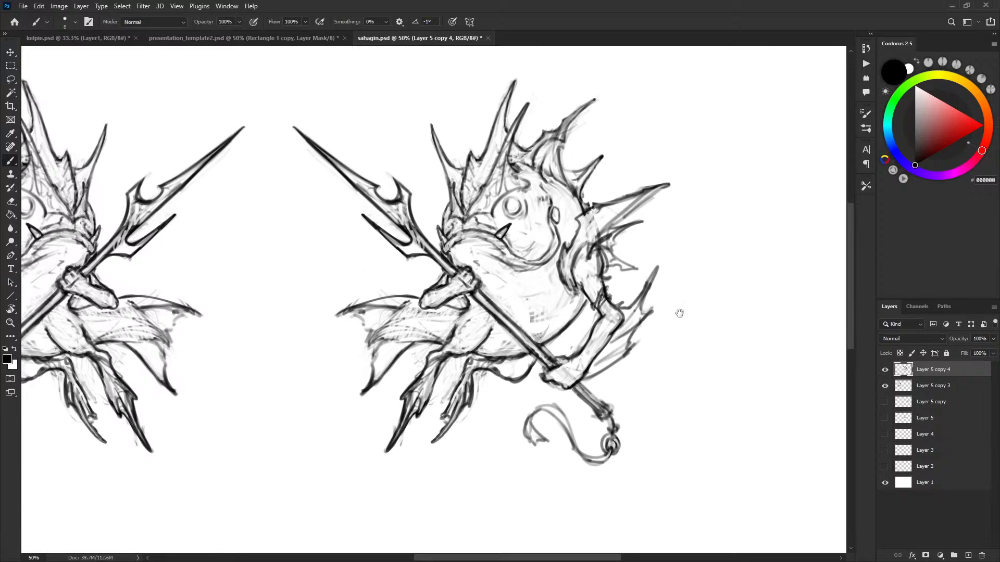
scroll(673, 317, down, 1)
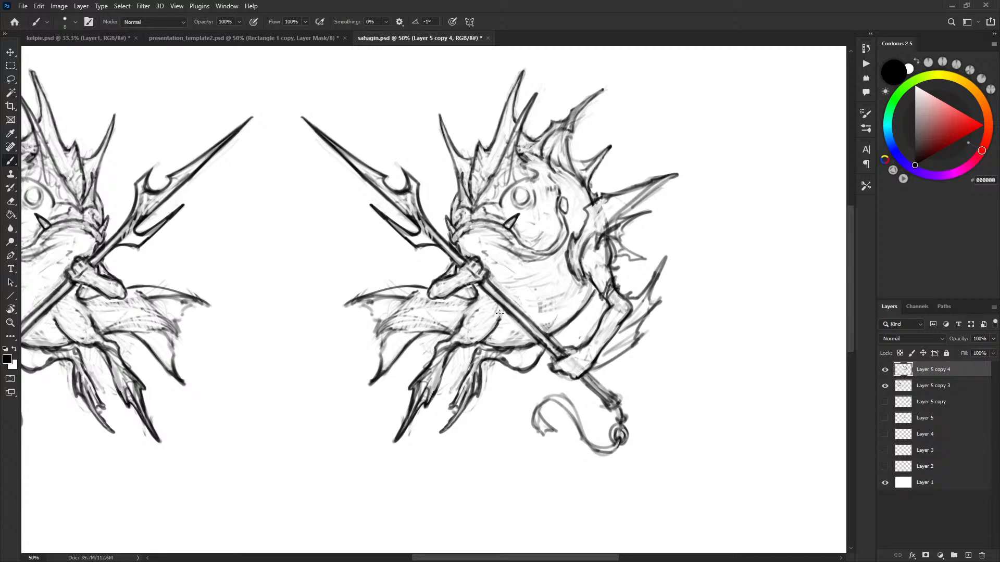
key(x)
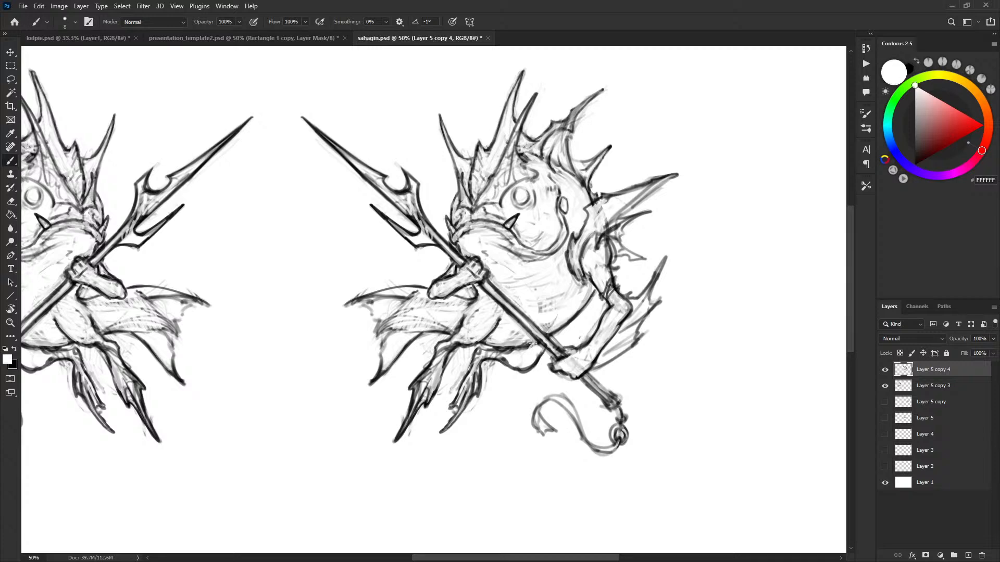
mouse_move(533, 340)
mouse_down()
mouse_move(530, 352)
mouse_move(508, 342)
mouse_up()
key(x)
mouse_move(540, 308)
mouse_down()
mouse_move(577, 292)
mouse_move(561, 319)
mouse_up()
key(x)
key(x)
Refine the upper lobe and ragged outer edge of the flipped fish's tail fin in black and white.
key(x)
key(x)
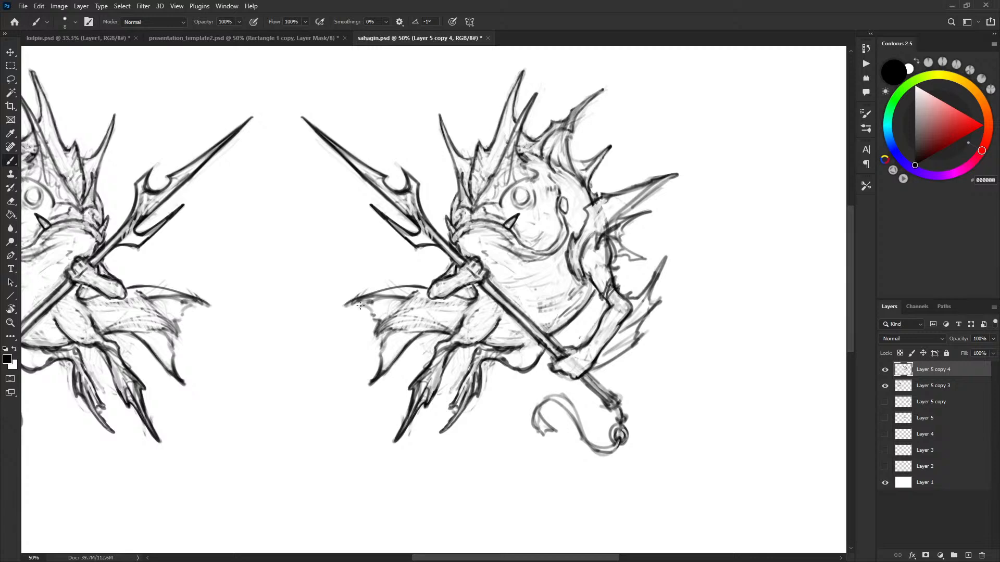
key(x)
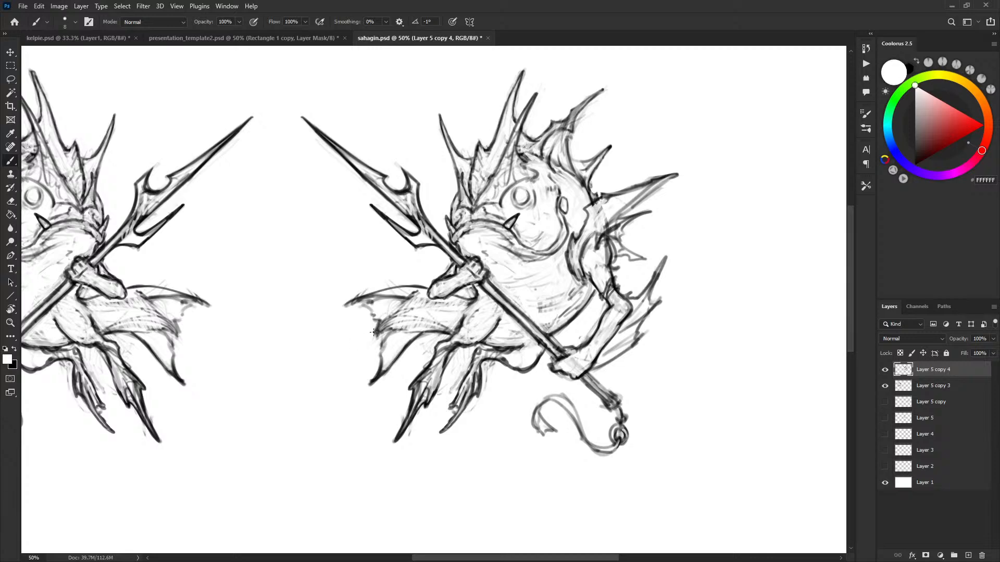
key(x)
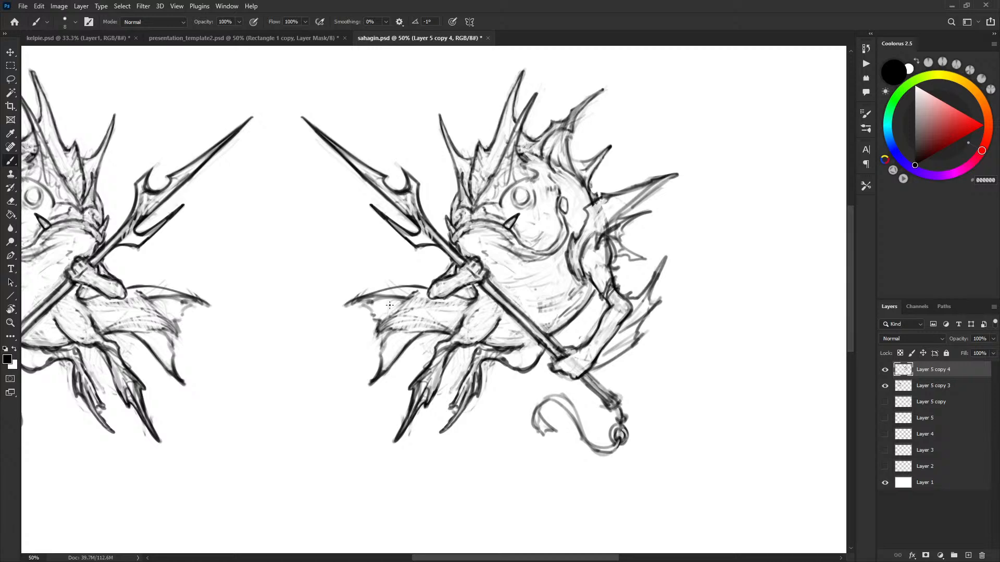
key(x)
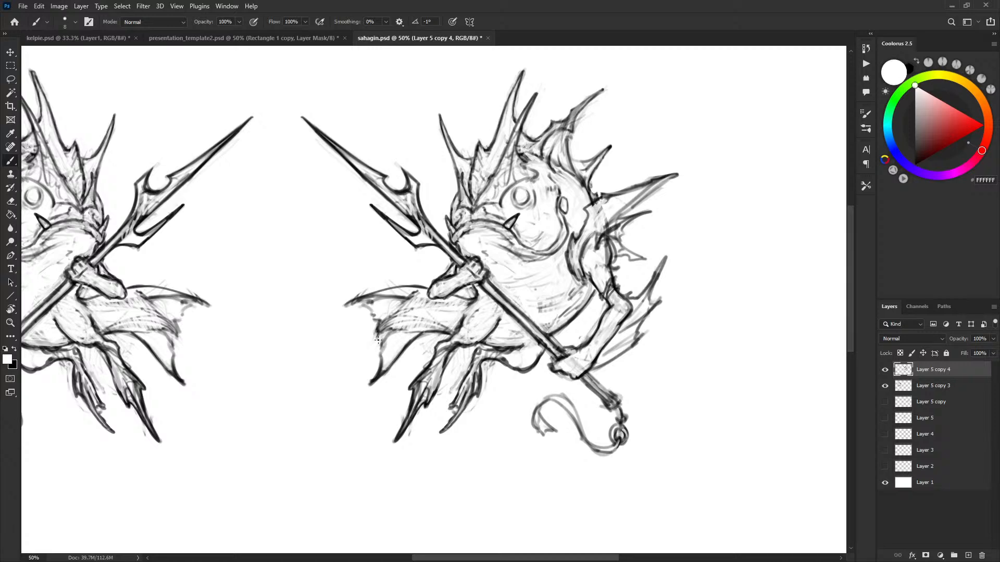
key(x)
key(x)
key(x)
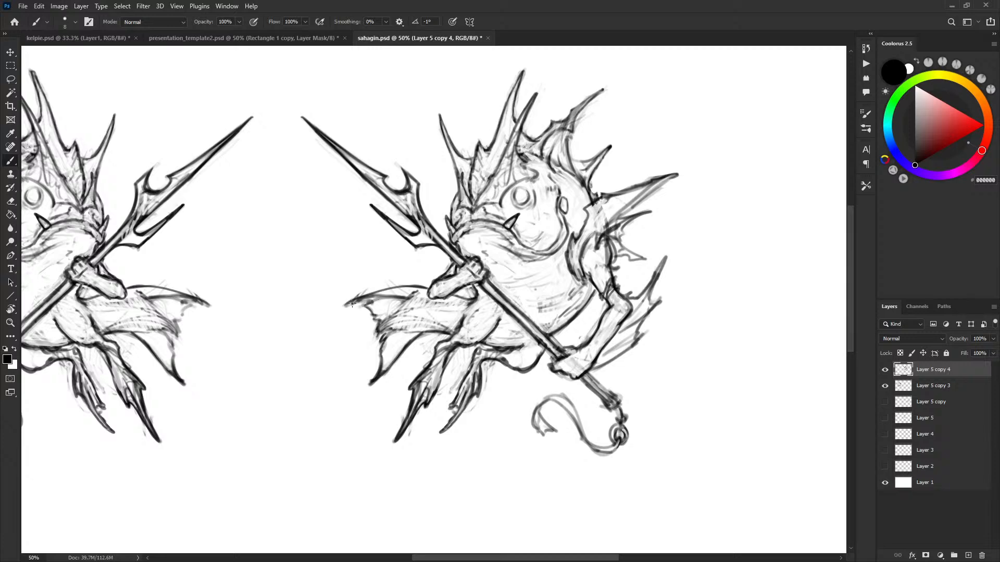
key(x)
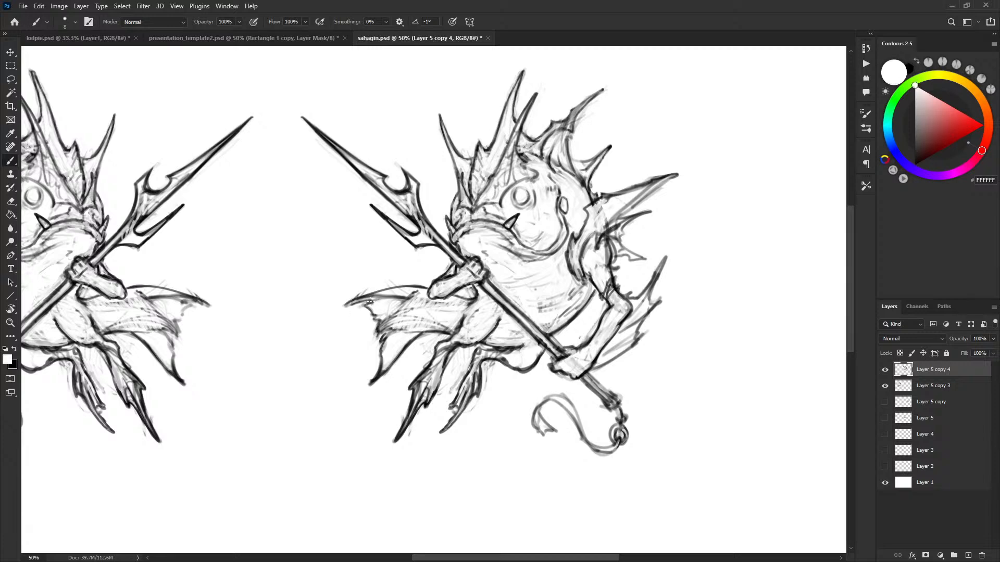
Touch up the tail fin's membrane and the inner edge of its lower lobe with black and white strokes.
mouse_move(383, 292)
mouse_down()
mouse_move(375, 296)
mouse_move(406, 301)
mouse_move(368, 301)
mouse_move(419, 292)
mouse_move(383, 308)
mouse_move(401, 302)
mouse_up()
key(x)
key(x)
key(x)
key(x)
key(x)
drag(400, 313, 391, 346)
drag(398, 340, 391, 357)
Lasso the shoulder frill and the long spines behind it on the flipped fish, delete them and deselect.
drag(613, 300, 590, 313)
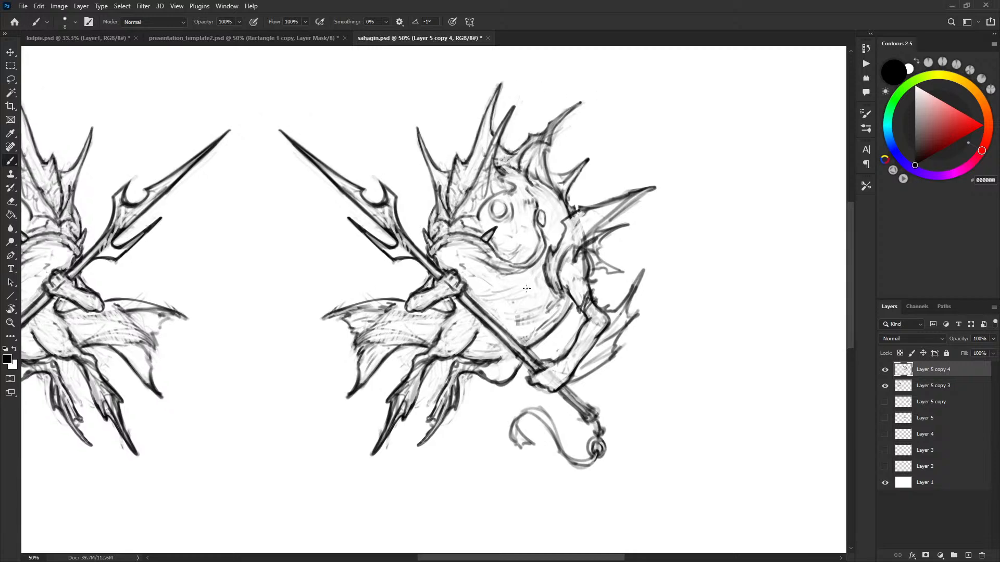
key(l)
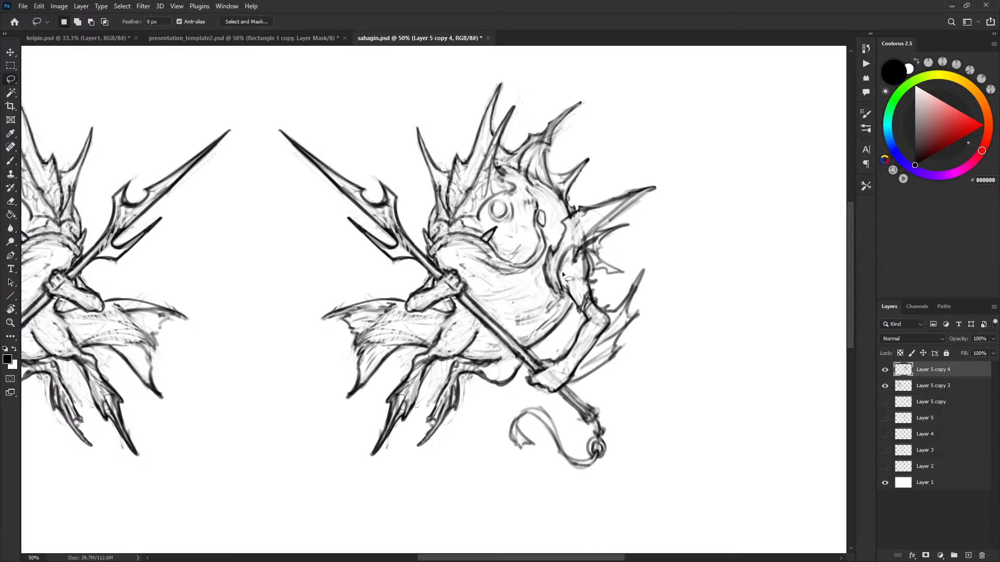
mouse_move(542, 268)
mouse_down()
mouse_move(572, 208)
mouse_move(699, 185)
mouse_move(621, 268)
mouse_up()
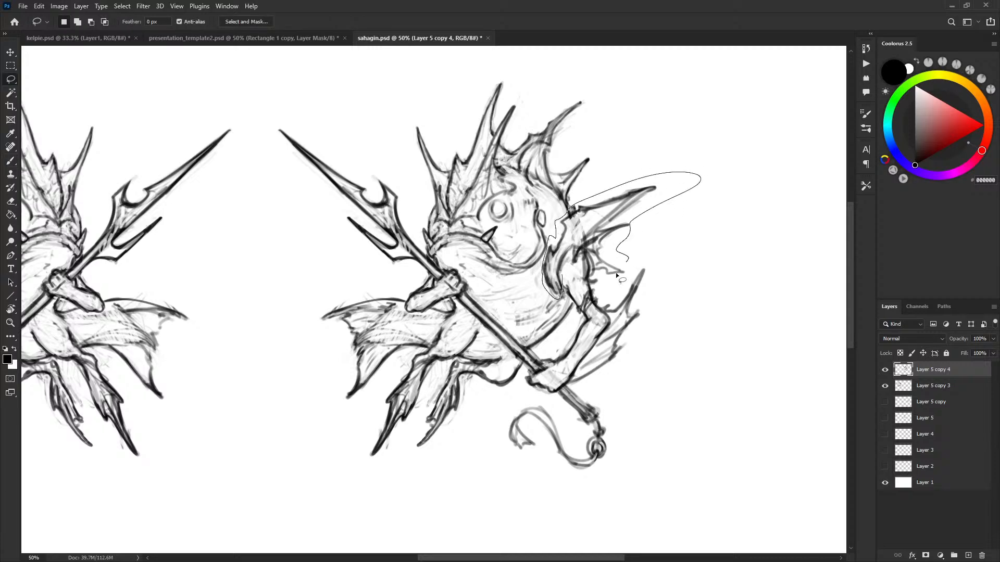
drag(559, 279, 560, 284)
key(Delete)
key(ctrl+d)
Sketch a long curved guide line in black behind the shoulder, from the head spines down toward the elbow.
key(b)
drag(567, 206, 582, 242)
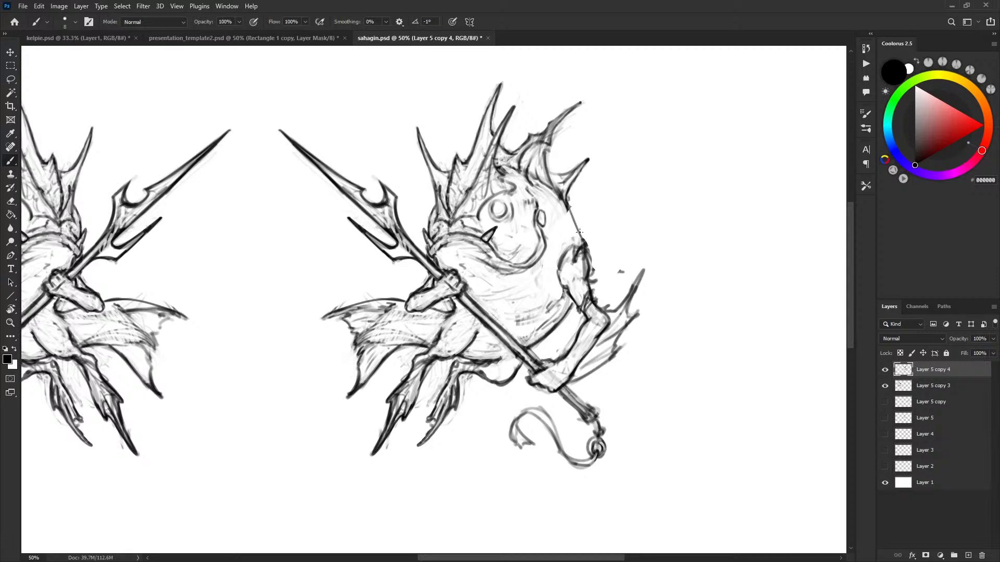
key(ctrl+z)
drag(581, 186, 622, 279)
key(ctrl+z)
mouse_move(572, 185)
mouse_down()
mouse_move(599, 209)
mouse_move(609, 298)
mouse_up()
Clean the top of the shoulder with white and redraw the body contour between the head fin and upper arm in black.
drag(528, 372, 516, 376)
key(x)
mouse_move(580, 251)
mouse_down()
mouse_move(566, 244)
mouse_move(574, 263)
mouse_move(586, 242)
mouse_move(569, 243)
mouse_up()
key(x)
mouse_move(568, 202)
mouse_down()
mouse_move(562, 242)
mouse_move(577, 227)
mouse_move(596, 256)
mouse_move(601, 294)
mouse_move(561, 333)
mouse_up()
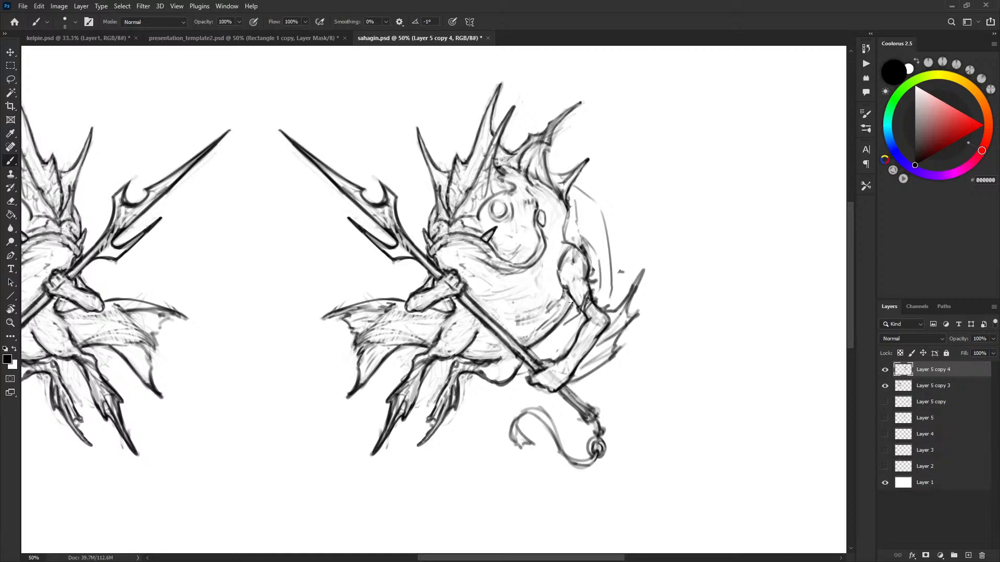
Rework the belly edge between the upper arm and the spear shaft with white cleanup and new black contour lines.
key(x)
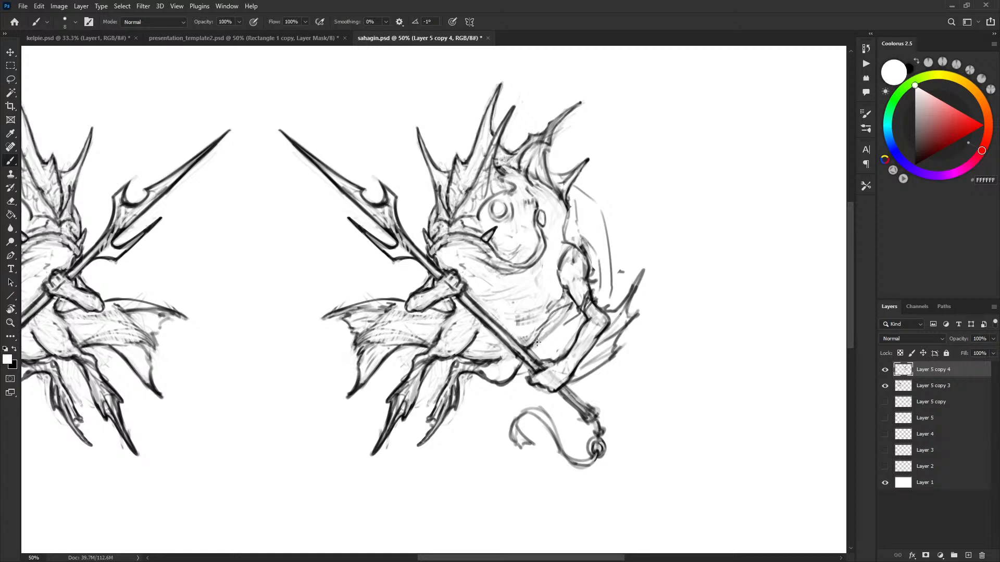
key(x)
mouse_move(556, 313)
mouse_down()
mouse_move(572, 303)
mouse_move(564, 307)
mouse_up()
mouse_move(551, 312)
mouse_down()
mouse_move(540, 331)
mouse_move(564, 305)
mouse_move(556, 316)
mouse_up()
key(x)
mouse_move(556, 323)
mouse_down()
mouse_move(561, 314)
mouse_move(556, 328)
mouse_move(567, 325)
mouse_move(553, 351)
mouse_up()
key(x)
drag(560, 329, 552, 350)
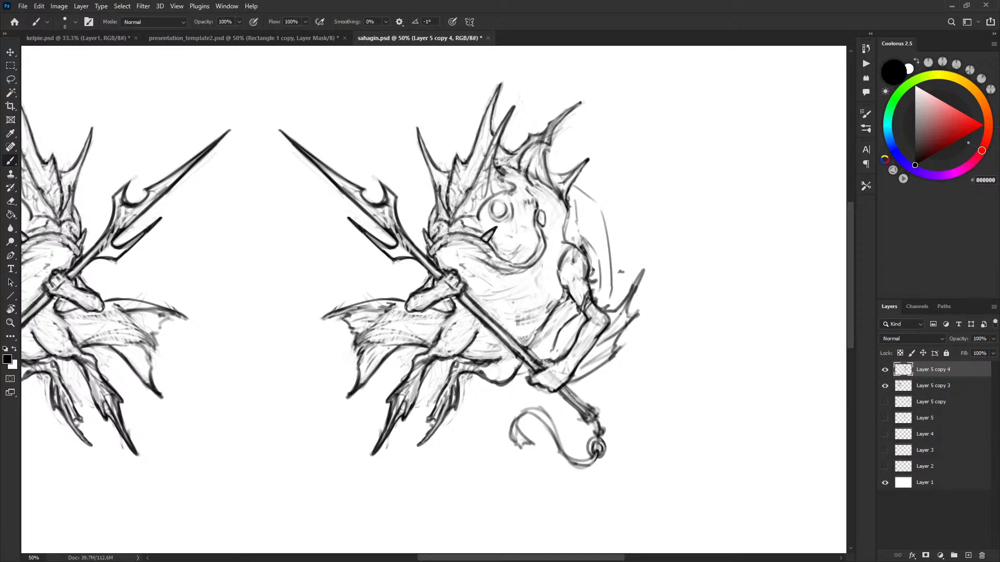
Redraw the back contour behind the flipped fish's head fin in black and clean the shoulder edge with white.
mouse_move(572, 186)
mouse_down()
mouse_move(600, 204)
mouse_move(609, 306)
mouse_move(613, 278)
mouse_move(593, 193)
mouse_move(606, 221)
mouse_up()
key(x)
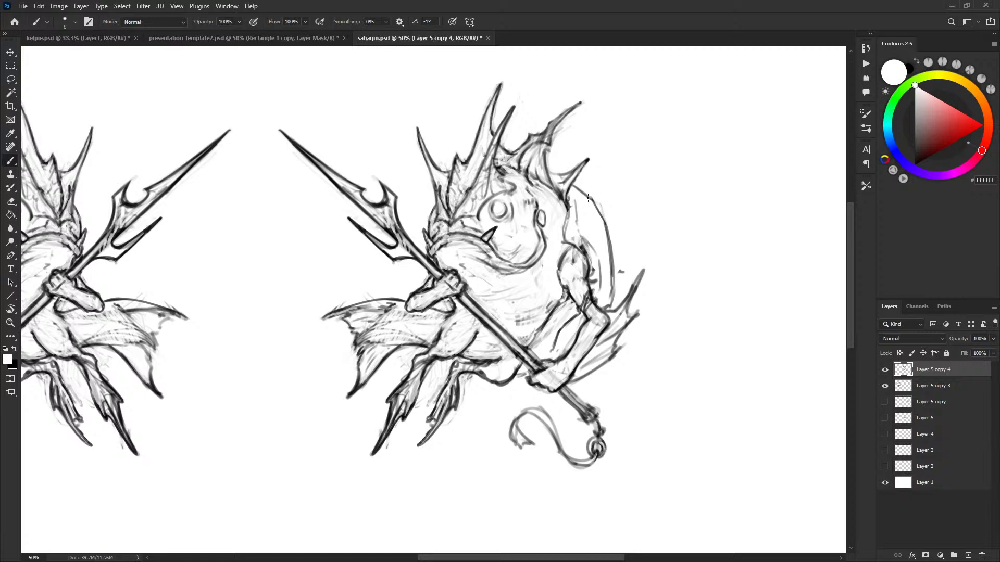
key(x)
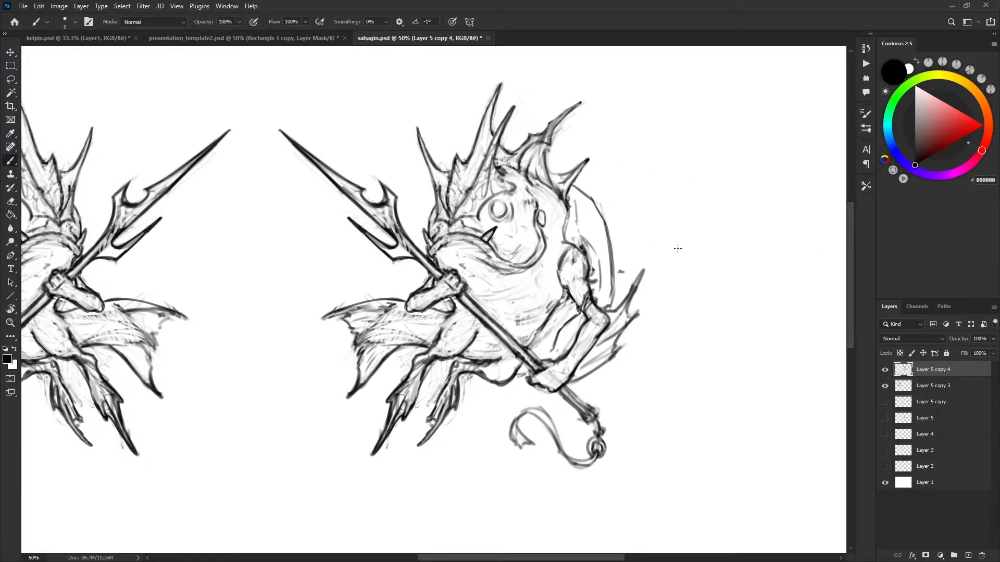
key(x)
drag(575, 204, 580, 237)
key(x)
key(x)
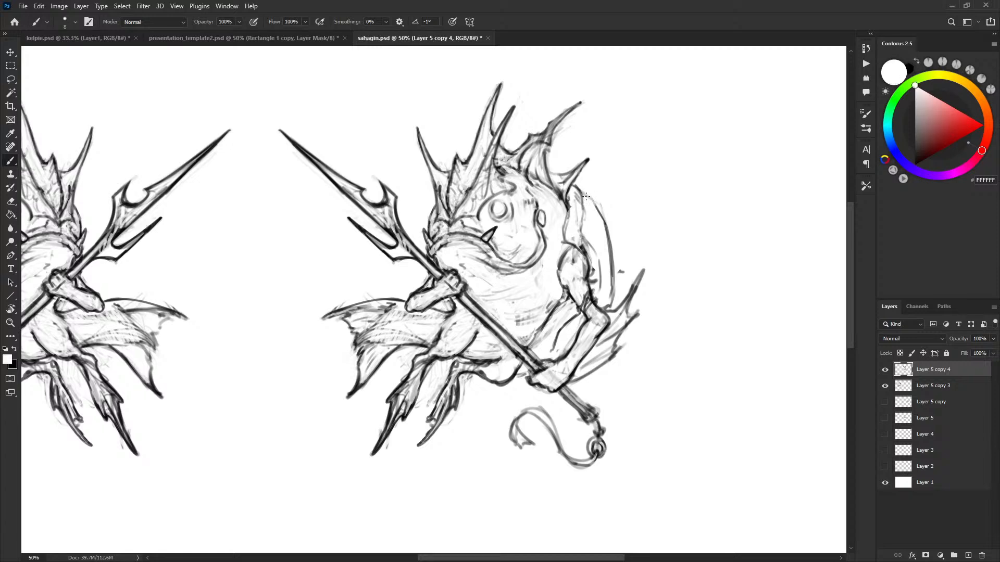
key(x)
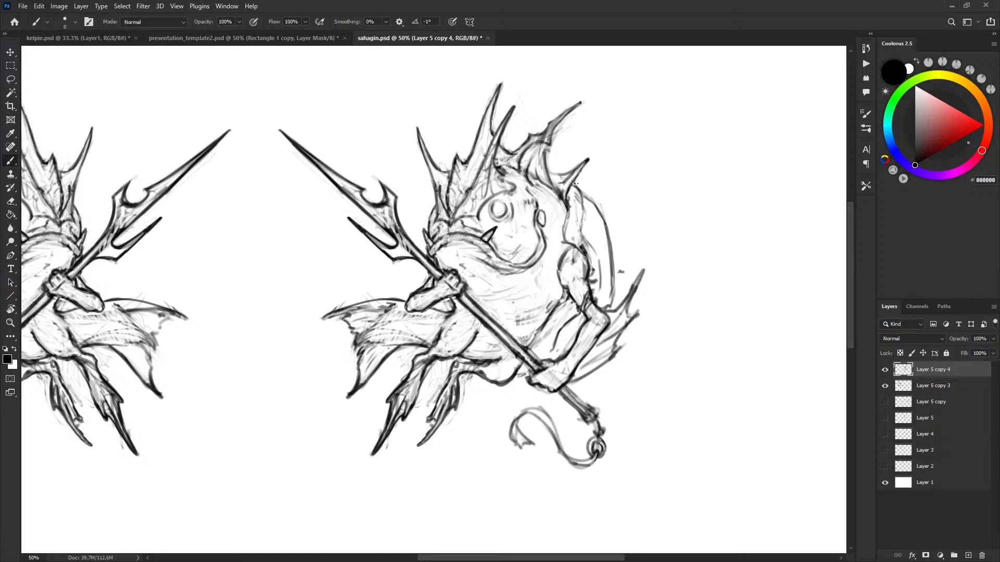
Refine the flipped fish's upper arm outline from the shoulder down toward the elbow with white cleanup and black lines.
key(x)
key(x)
key(x)
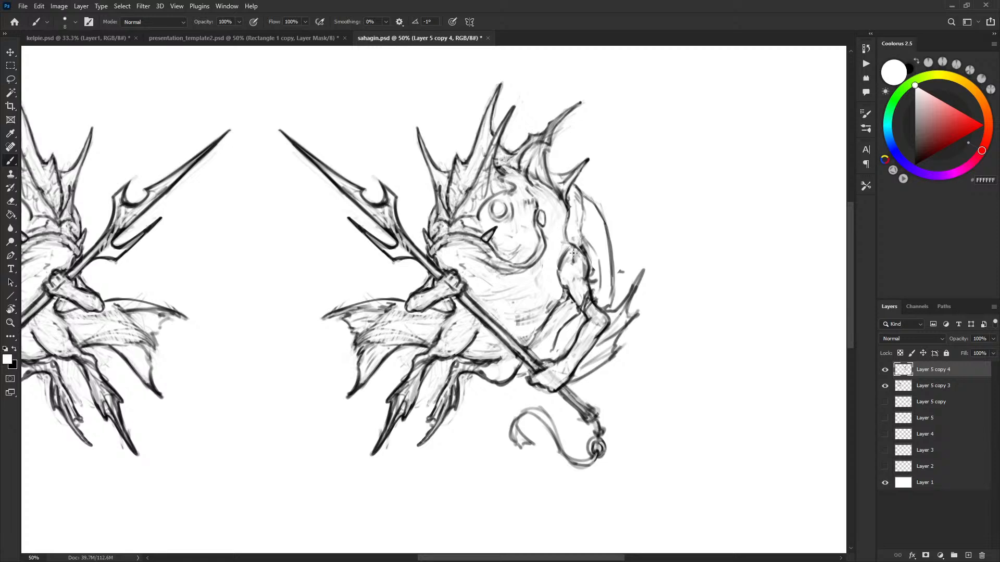
key(x)
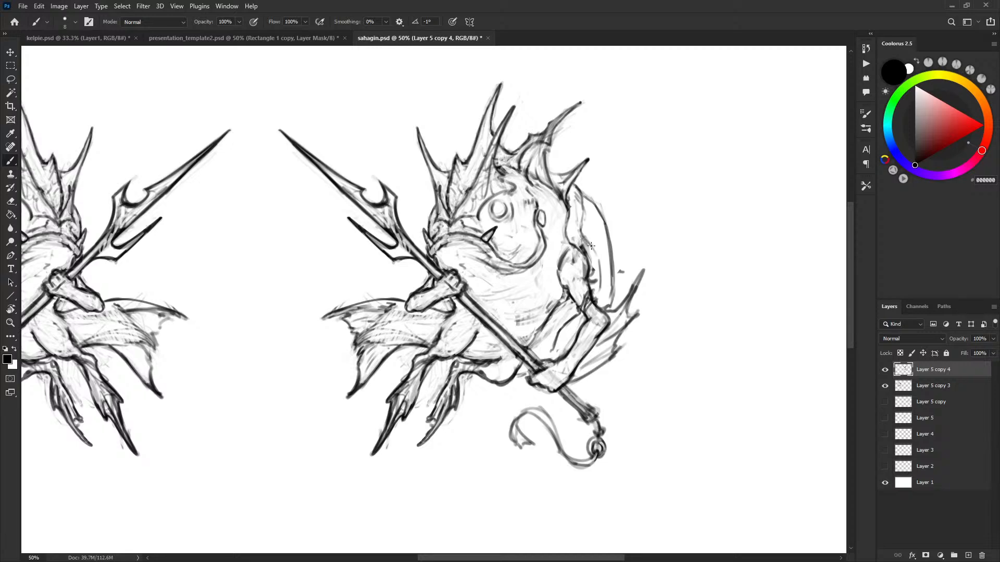
key(x)
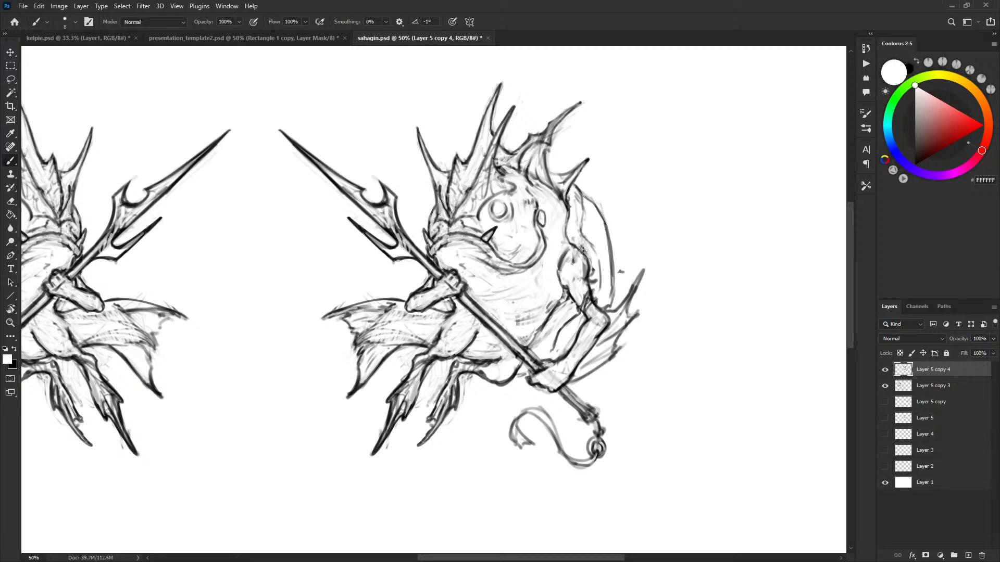
key(x)
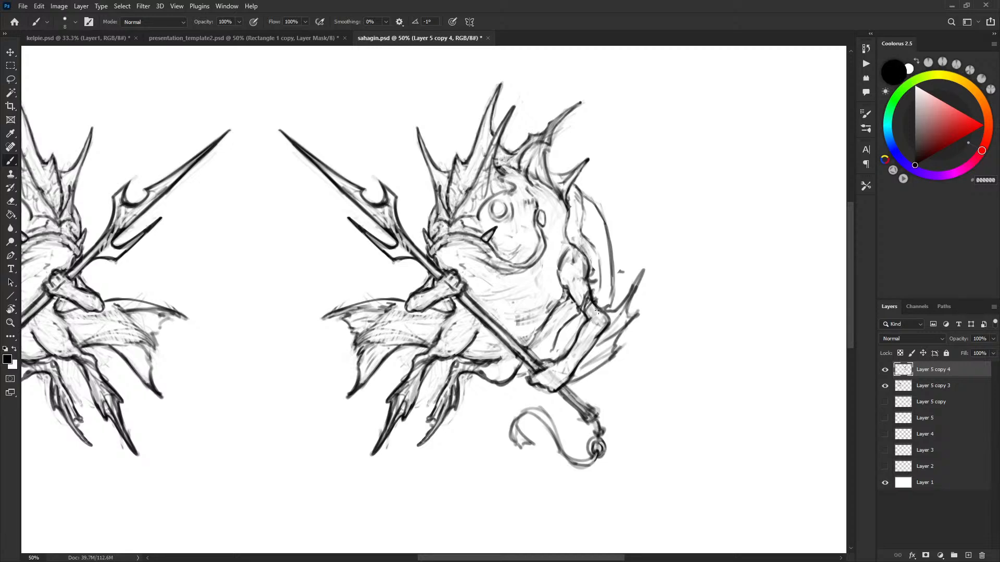
key(x)
drag(593, 269, 598, 288)
key(x)
key(x)
Lasso the inner forearm line on the flipped fish, shift it sideways and deselect.
key(l)
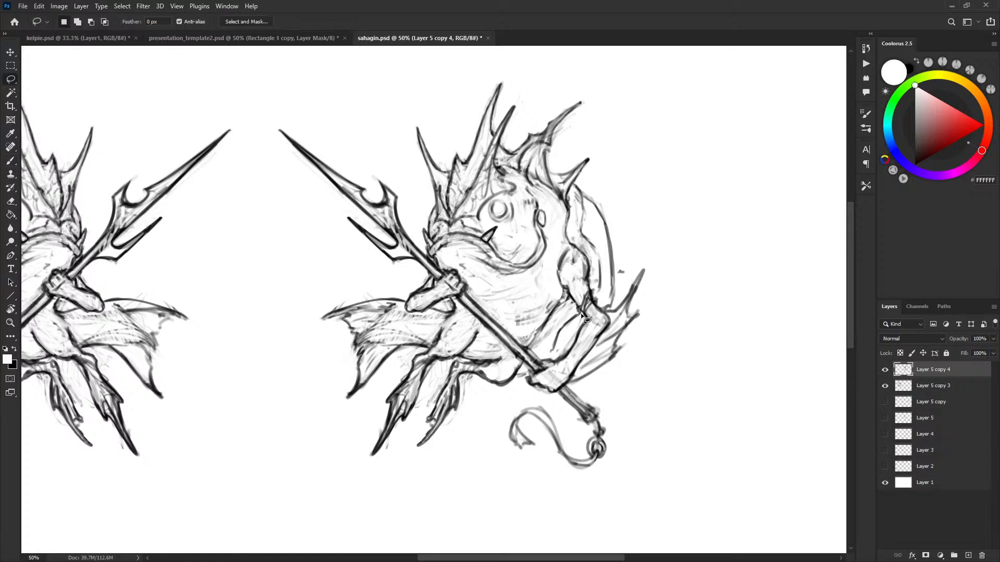
drag(551, 351, 551, 353)
key(v)
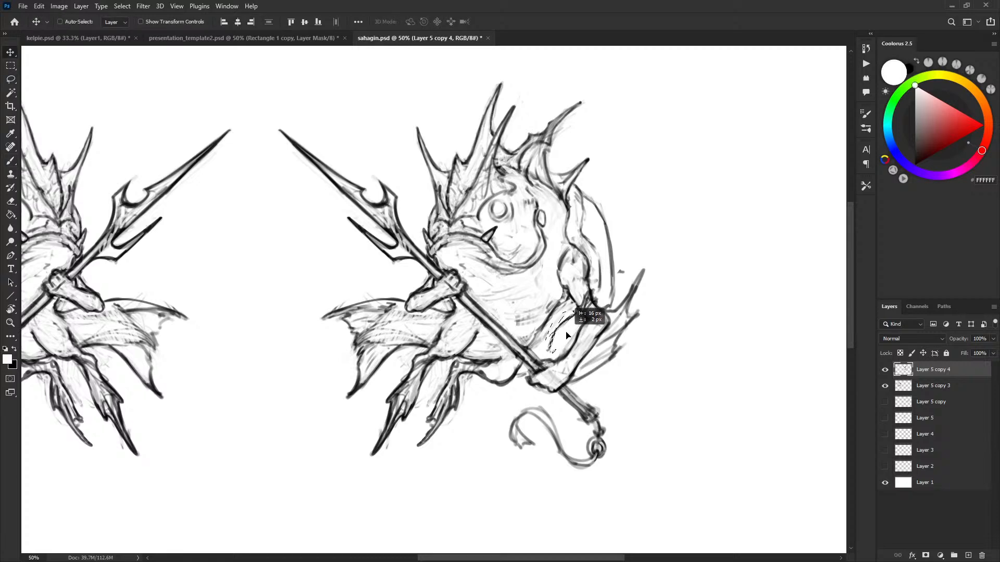
key(ctrl+d)
key(b)
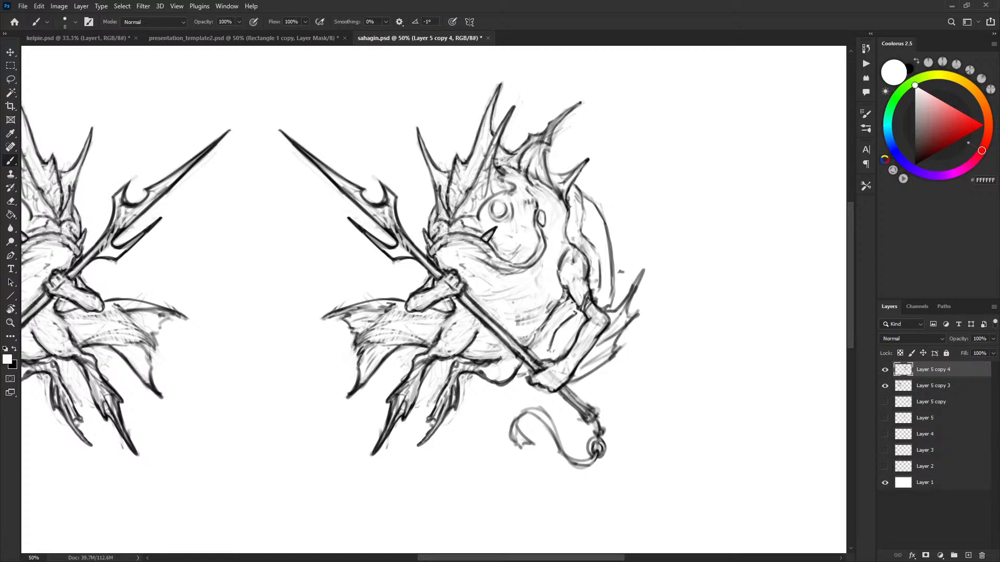
Clean up and redraw the curved back line behind the flipped fish's arm with alternating white and black strokes.
key(x)
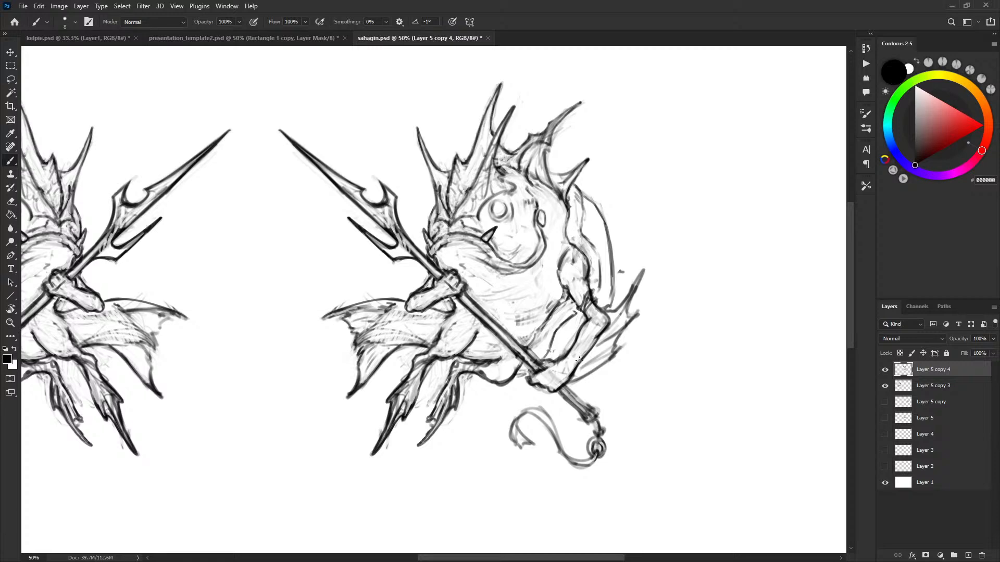
key(x)
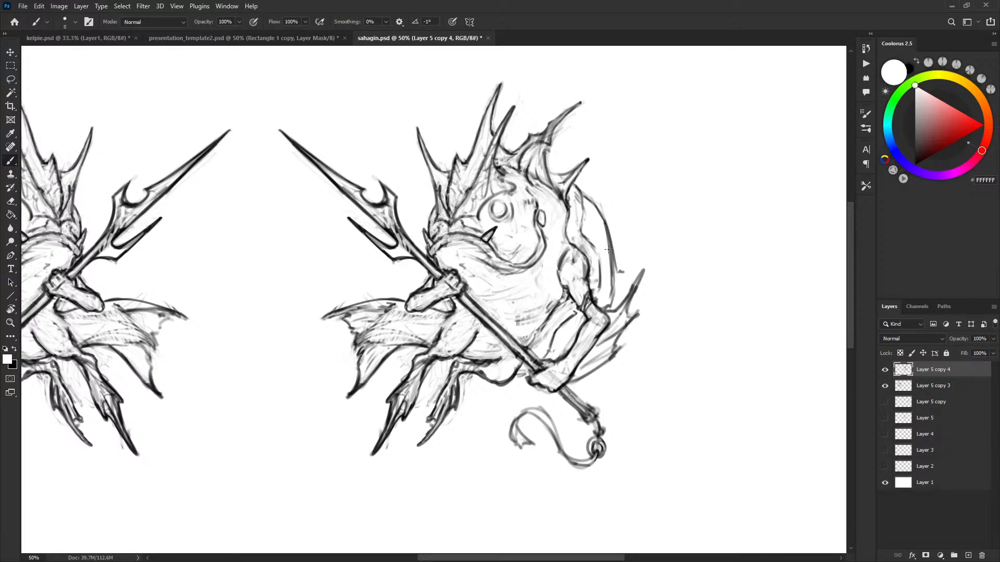
key(x)
drag(616, 264, 610, 300)
key(x)
mouse_move(611, 246)
mouse_down()
mouse_move(612, 292)
mouse_move(611, 246)
mouse_move(616, 306)
mouse_move(624, 250)
mouse_move(603, 310)
mouse_up()
key(x)
key(x)
key(x)
key(x)
key(x)
drag(615, 285, 606, 312)
mouse_move(615, 256)
mouse_down()
mouse_move(610, 308)
mouse_move(618, 281)
mouse_move(615, 291)
mouse_up()
key(x)
drag(615, 259, 614, 298)
mouse_move(651, 327)
mouse_down()
mouse_move(654, 319)
mouse_move(649, 344)
mouse_up()
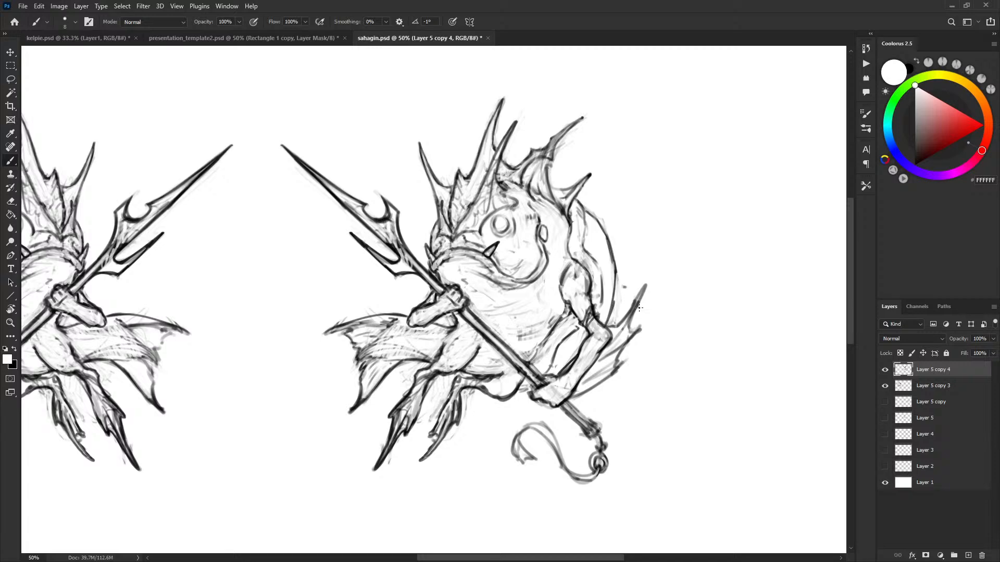
Delete the flipped fish layer, duplicate Layer 5 copy 3 and move the duplicate 2060 px horizontally beside the original.
key(Delete)
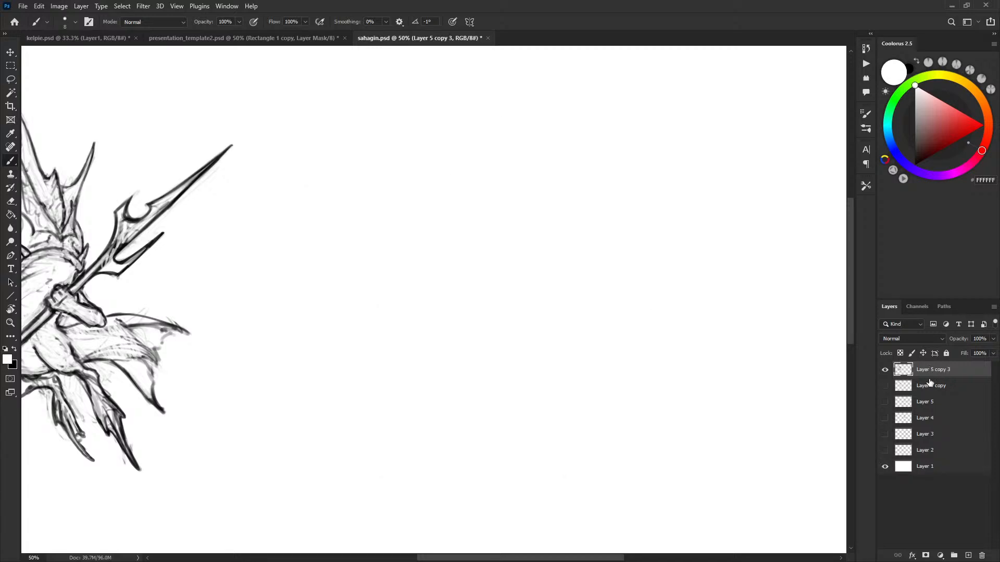
key(ctrl+j)
key(v)
mouse_move(140, 294)
mouse_down()
mouse_move(306, 283)
mouse_move(645, 285)
mouse_up()
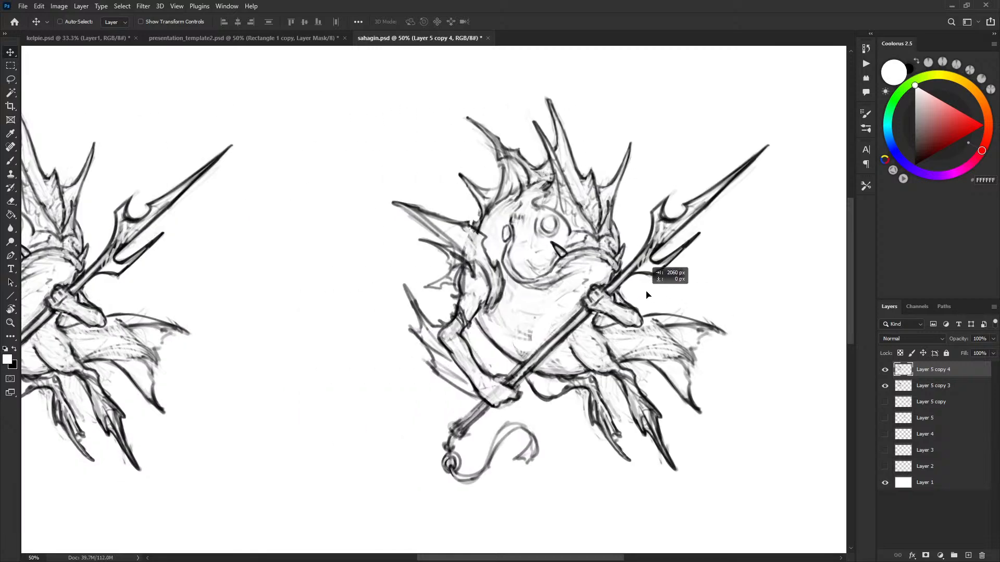
key(b)
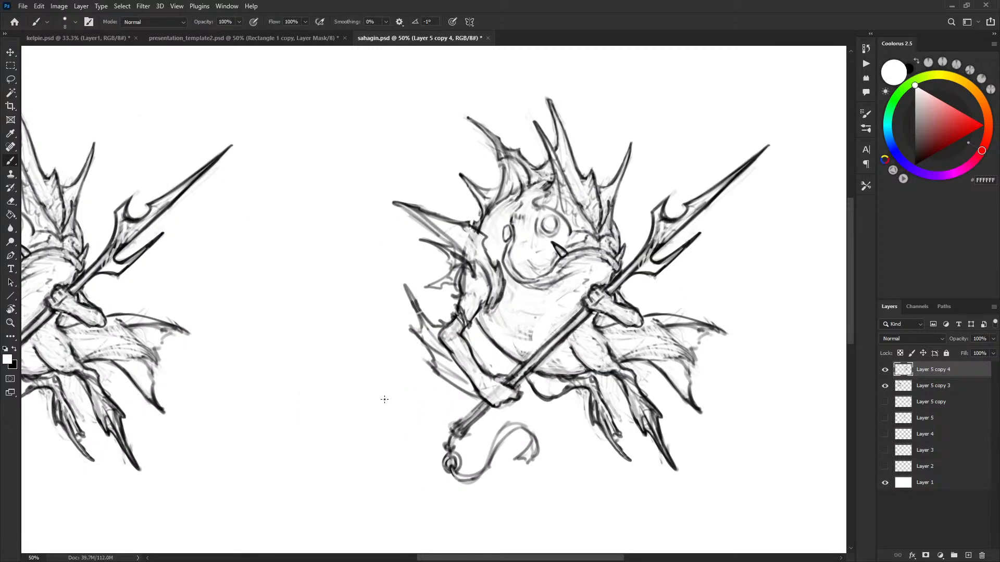
key(x)
mouse_move(461, 317)
mouse_down()
mouse_move(387, 394)
mouse_move(437, 307)
mouse_move(455, 320)
mouse_move(379, 393)
mouse_move(373, 314)
mouse_up()
key(ctrl+z)
key(ctrl+z)
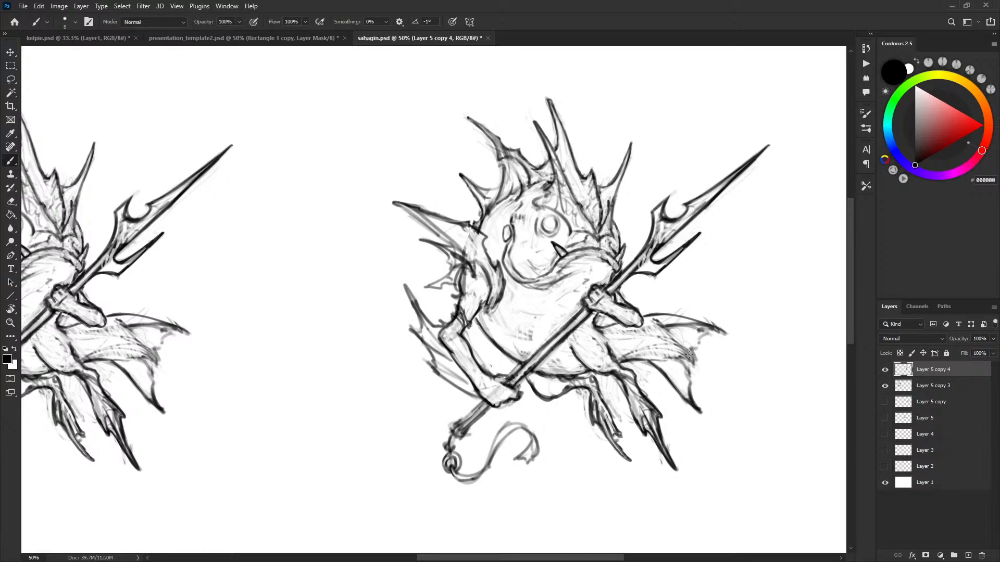
mouse_move(454, 308)
mouse_down()
mouse_move(414, 318)
mouse_move(363, 263)
mouse_up()
key(ctrl+z)
right_click(681, 428)
key(Escape)
Draw a binding in black where the spear head joins the shaft on the new copy, trimming it with white.
drag(634, 264, 629, 279)
drag(626, 270, 626, 276)
key(x)
key(x)
mouse_move(629, 262)
mouse_down()
mouse_move(629, 278)
mouse_move(632, 268)
mouse_move(666, 293)
mouse_up()
key(x)
key(x)
key(x)
Clean the inside of the spear head's curved notch with white on the new copy.
key(x)
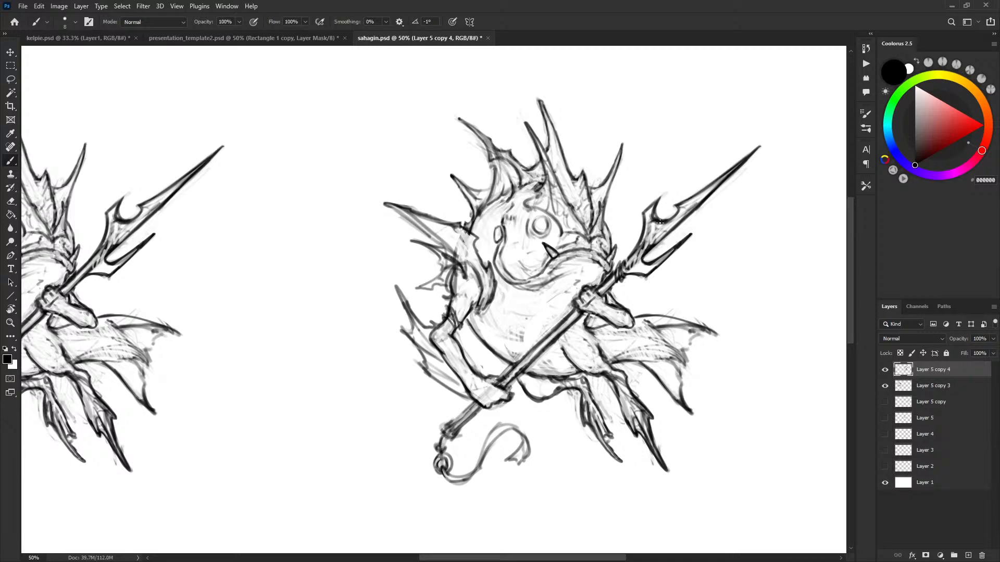
key(x)
drag(656, 211, 659, 217)
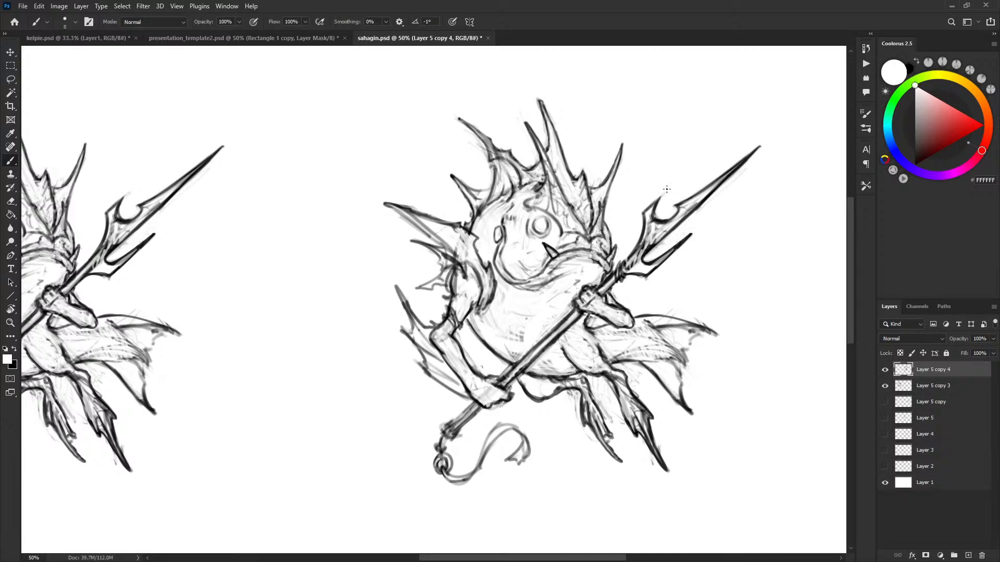
Detail the wrapped knot at the base of the spear head with small alternating black and white strokes.
scroll(631, 338, down, 1)
key(x)
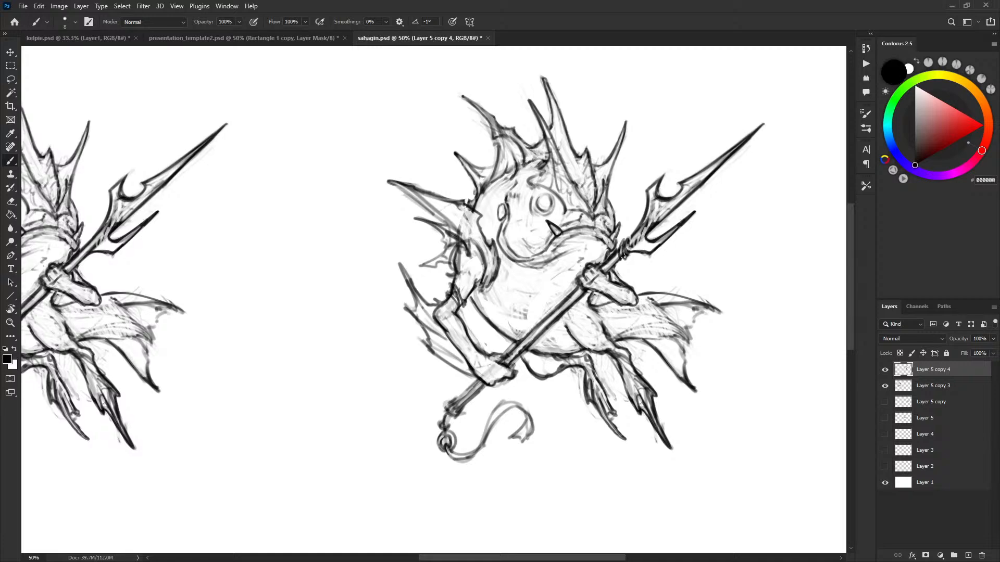
key(x)
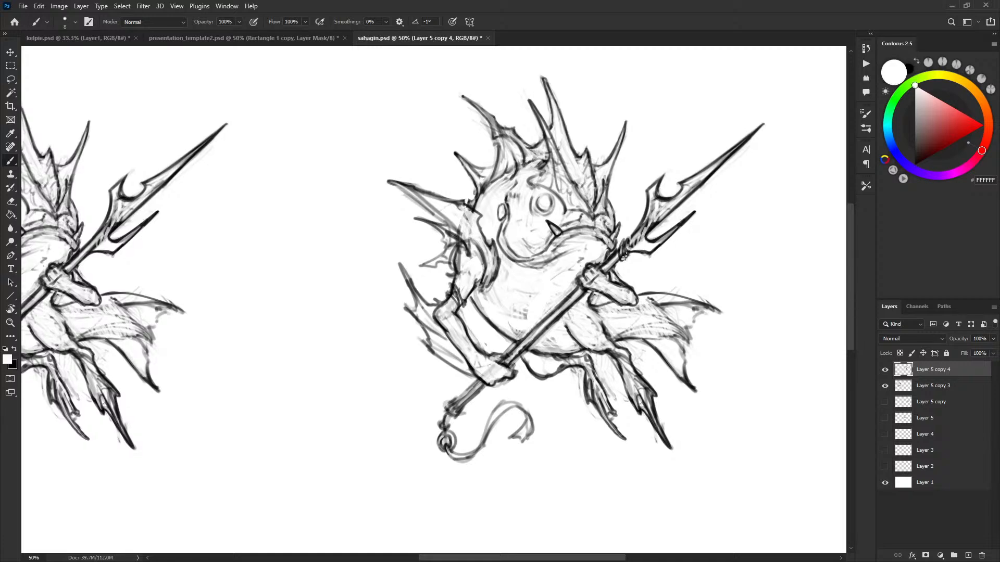
key(x)
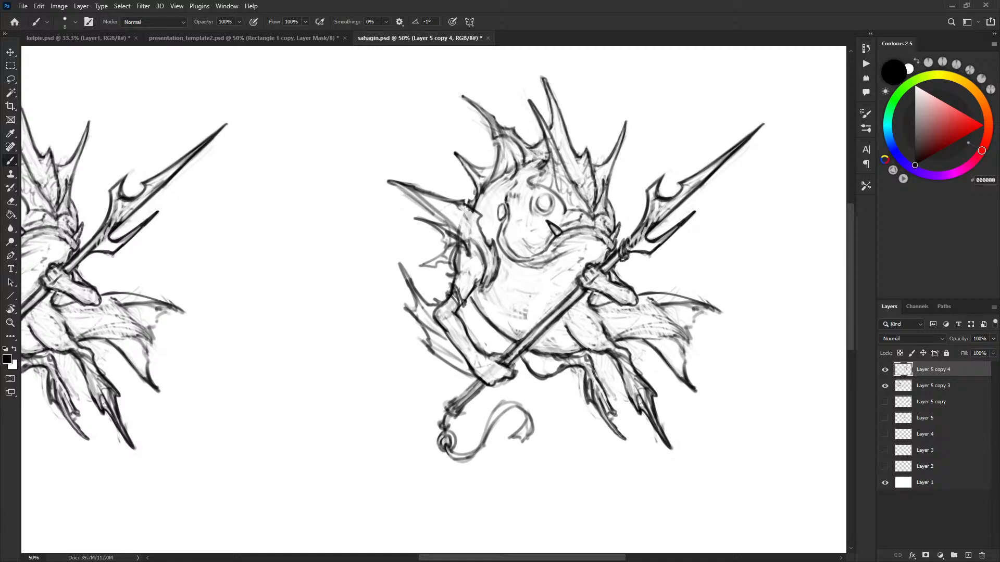
key(x)
key(x)
key(x)
key(x)
key(x)
key(x)
key(x)
key(x)
key(x)
key(x)
mouse_move(624, 245)
mouse_down()
mouse_move(628, 252)
mouse_move(623, 246)
mouse_up()
Redraw the curling ribbon hanging from the spear's butt ring in black and clean its edges with white.
scroll(748, 248, right, 5)
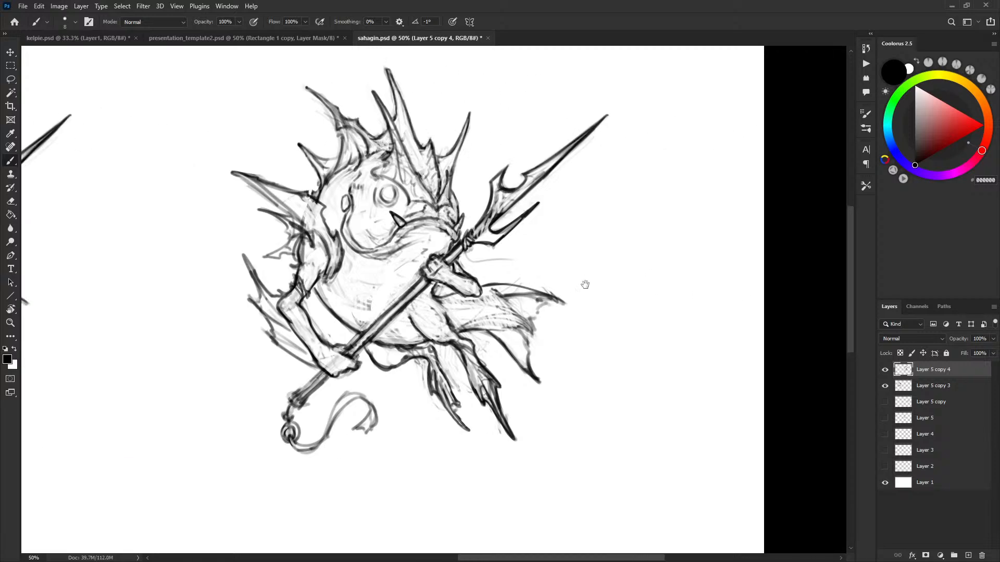
scroll(362, 346, down, 4)
scroll(361, 346, left, 2)
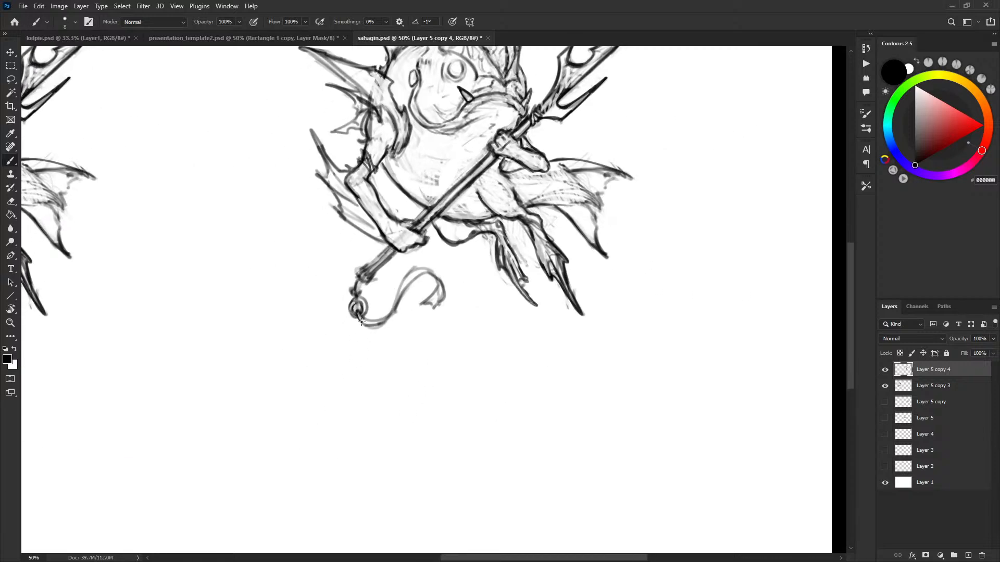
mouse_move(363, 319)
mouse_down()
mouse_move(385, 323)
mouse_move(403, 284)
mouse_move(393, 313)
mouse_move(425, 268)
mouse_move(443, 293)
mouse_move(432, 309)
mouse_move(417, 308)
mouse_move(430, 314)
mouse_move(436, 284)
mouse_move(427, 301)
mouse_move(435, 289)
mouse_move(438, 298)
mouse_up()
key(x)
key(x)
key(x)
key(x)
key(x)
key(x)
key(x)
key(x)
key(x)
key(x)
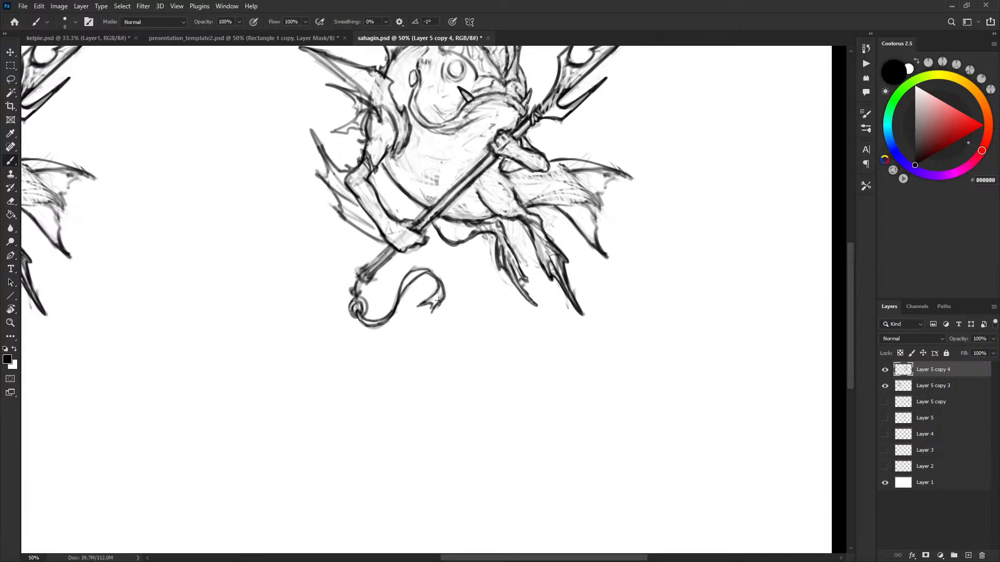
key(x)
drag(406, 269, 431, 266)
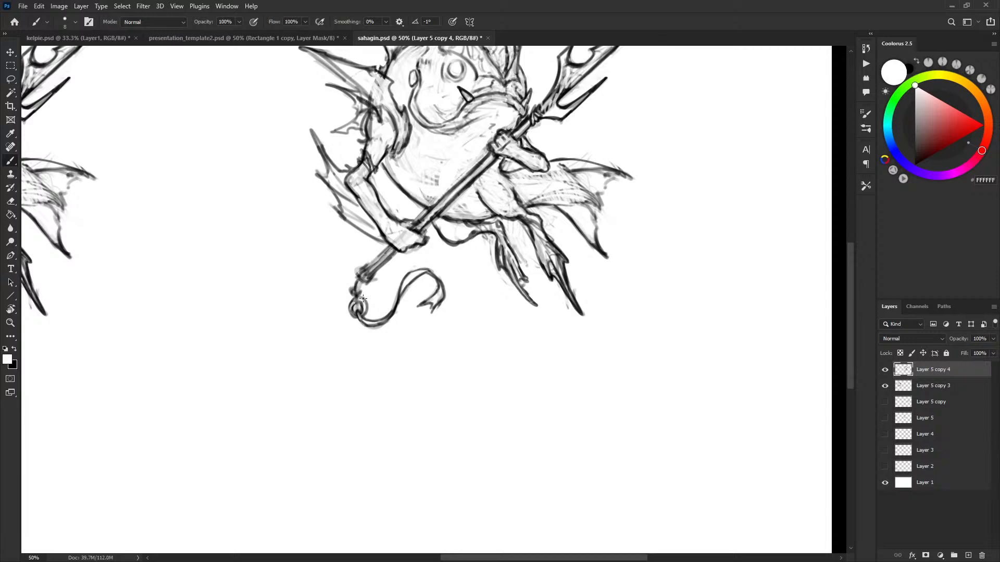
Sharpen the ring at the spear's butt end with alternating black outlines and white cleanup.
key(x)
key(x)
key(x)
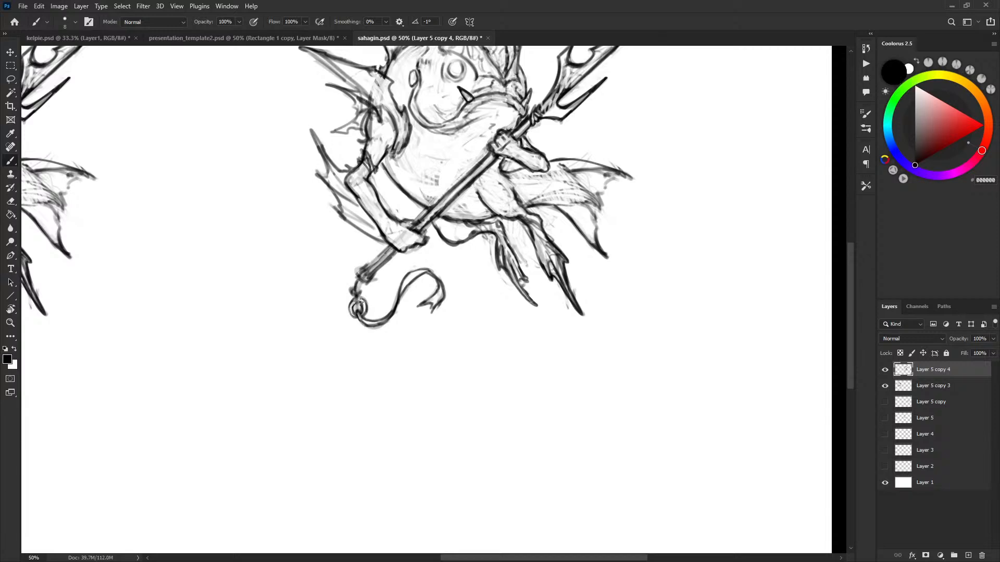
key(x)
key(x)
key(x)
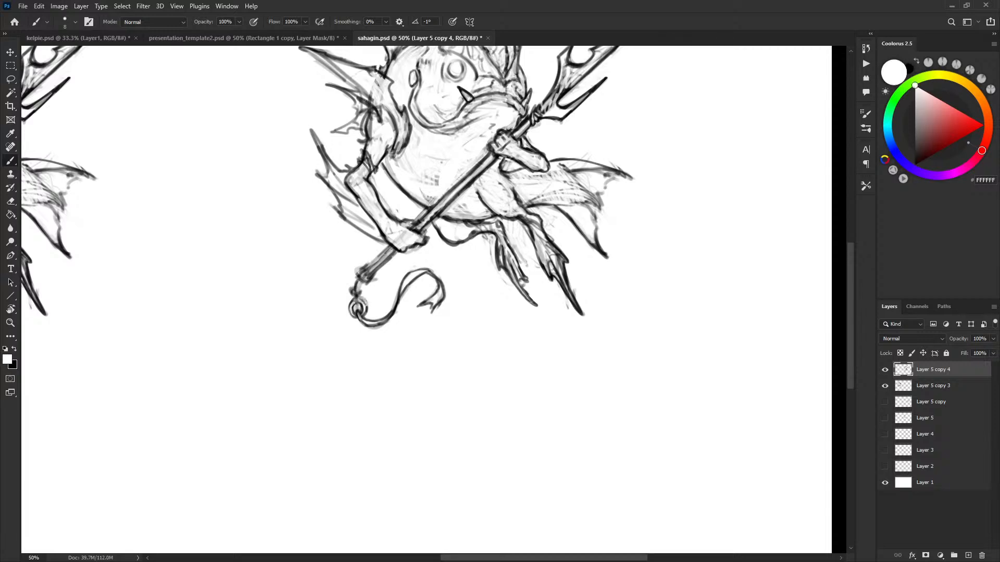
key(x)
key(x)
key(x)
key(x)
key(x)
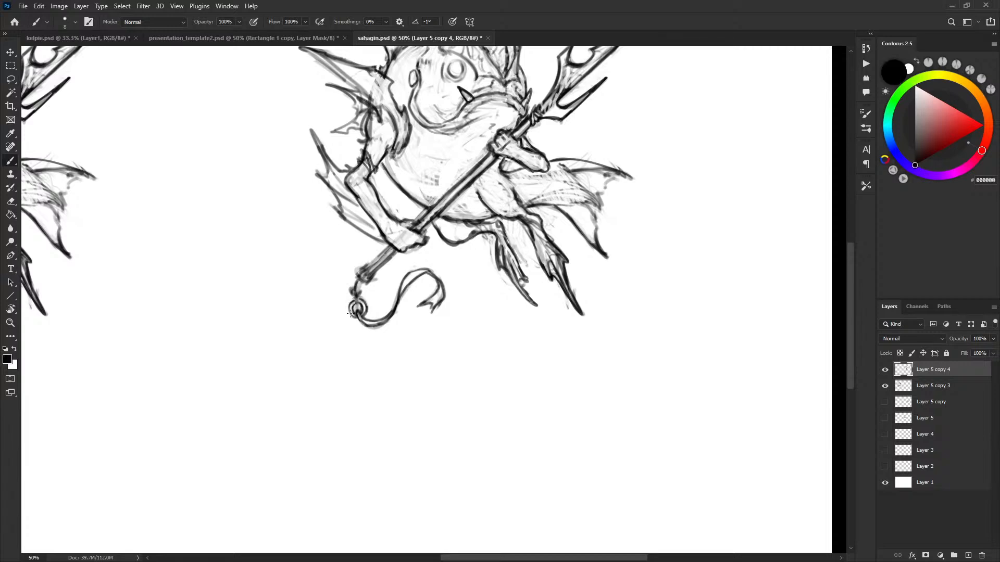
key(x)
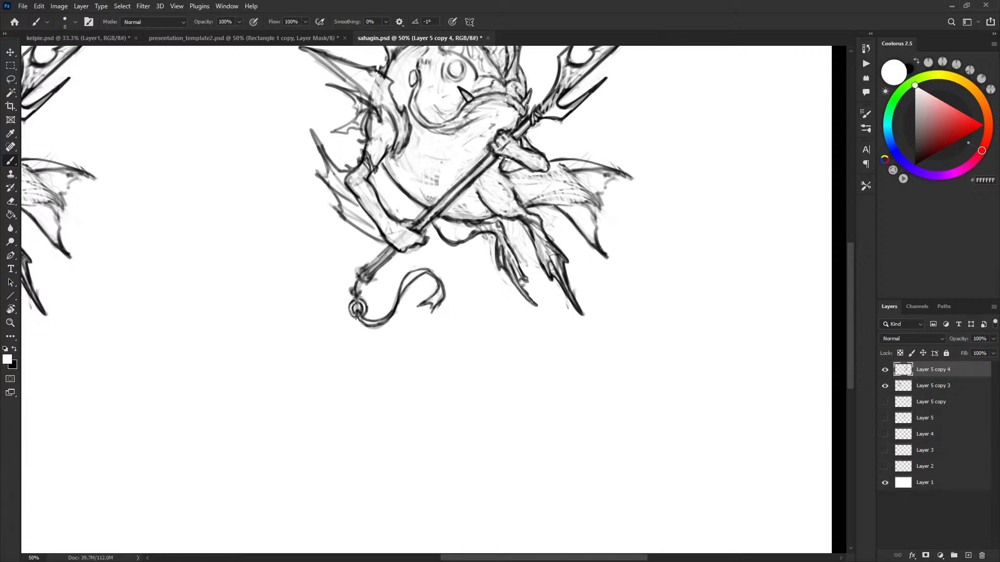
key(x)
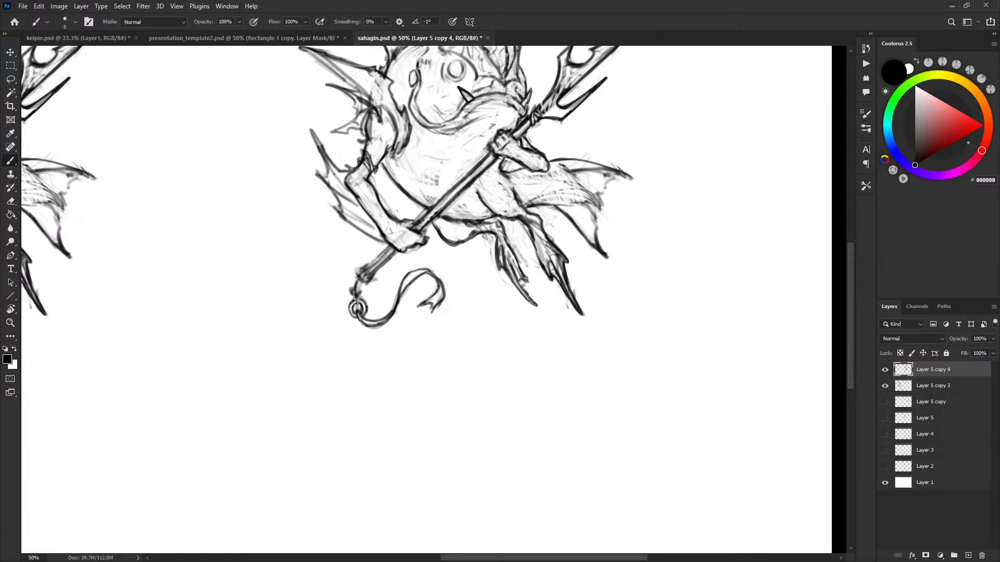
Define the small chain links between the ring and the spear's butt end with alternating black and white strokes.
key(x)
key(x)
key(x)
key(x)
key(x)
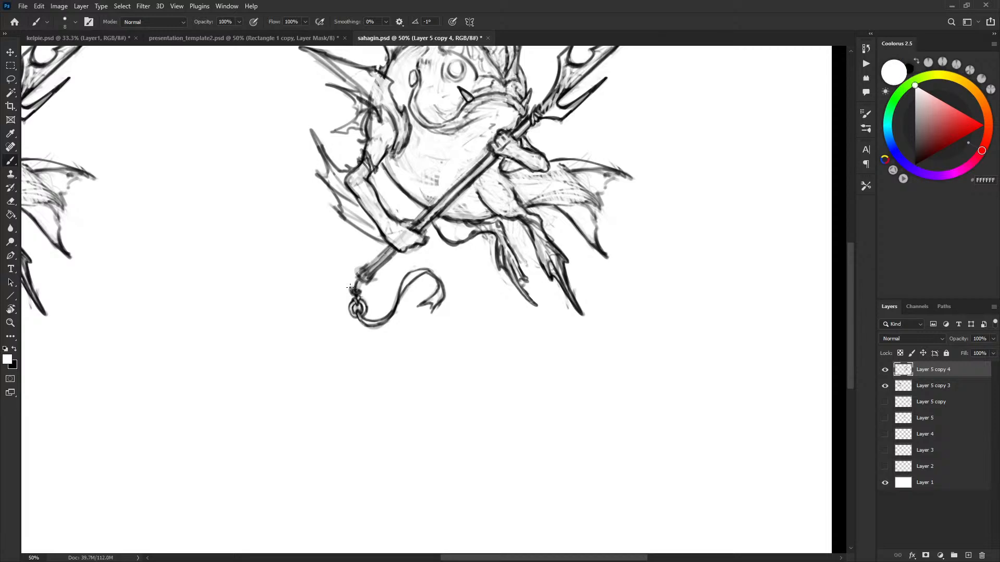
key(x)
key(x)
key(x)
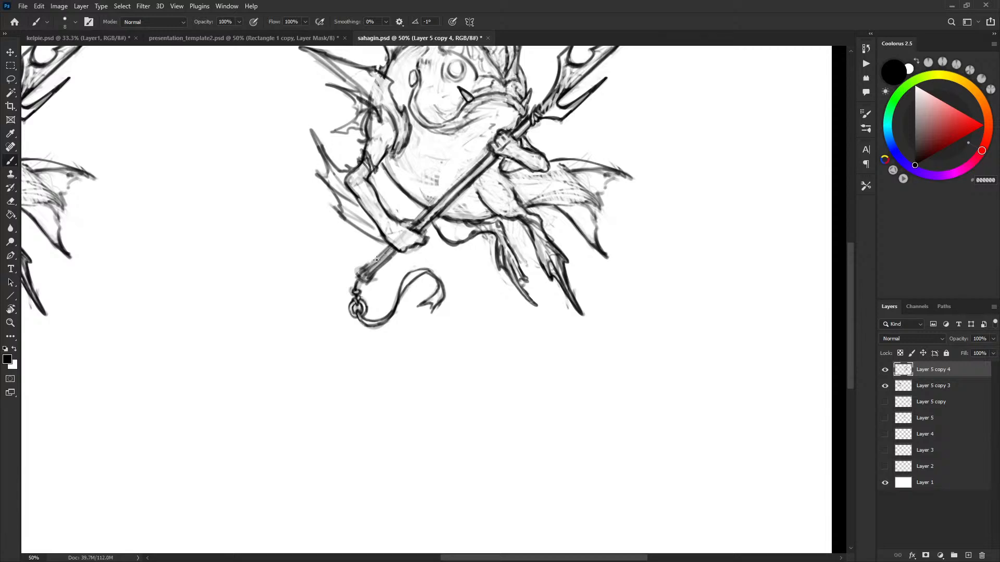
key(x)
key(x)
key(x)
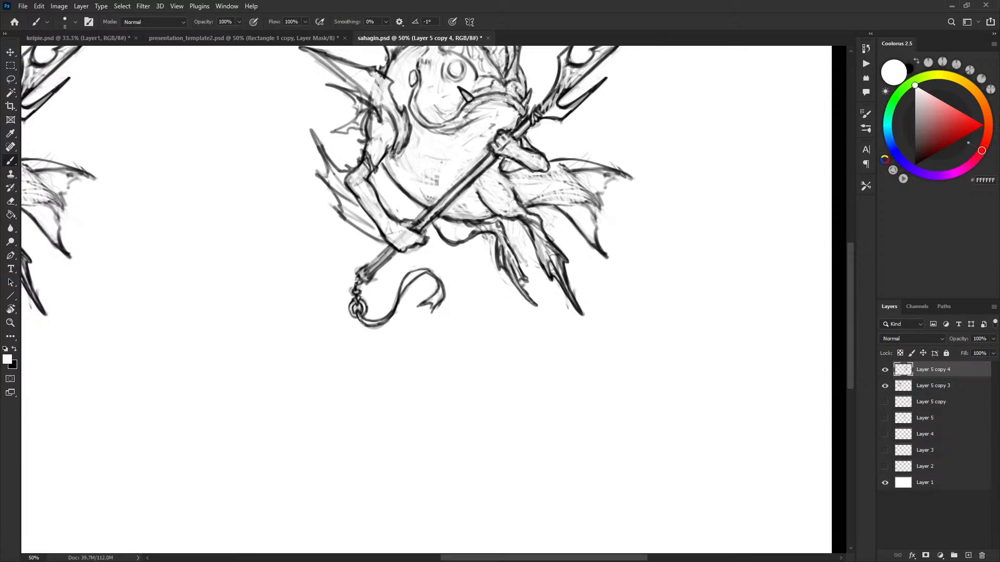
key(x)
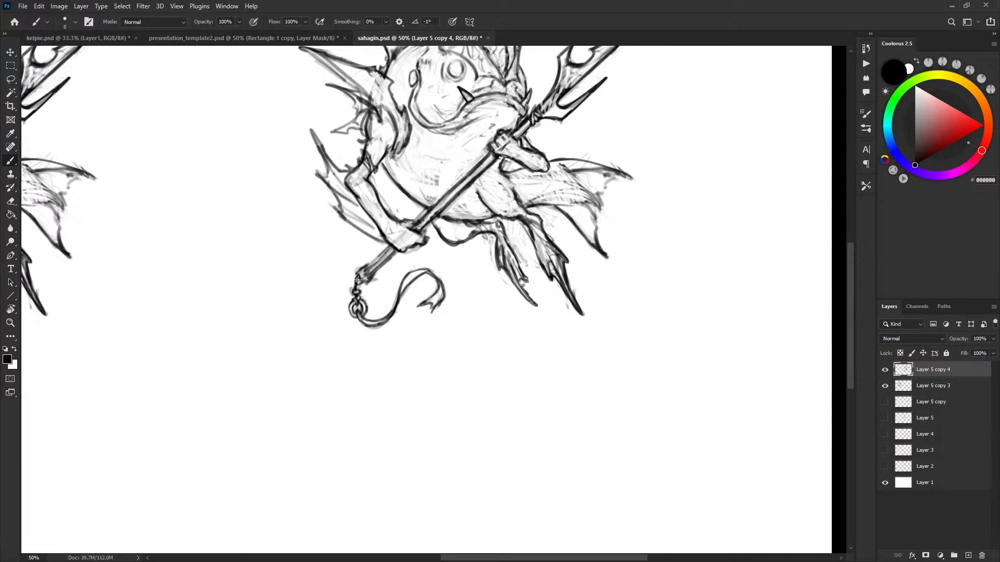
Redraw the outline of the spear's butt end in black and clean the area beside the chain with white.
key(x)
key(x)
key(x)
key(x)
mouse_move(364, 269)
mouse_down()
mouse_move(390, 245)
mouse_move(377, 269)
mouse_move(387, 260)
mouse_up()
key(x)
key(x)
key(x)
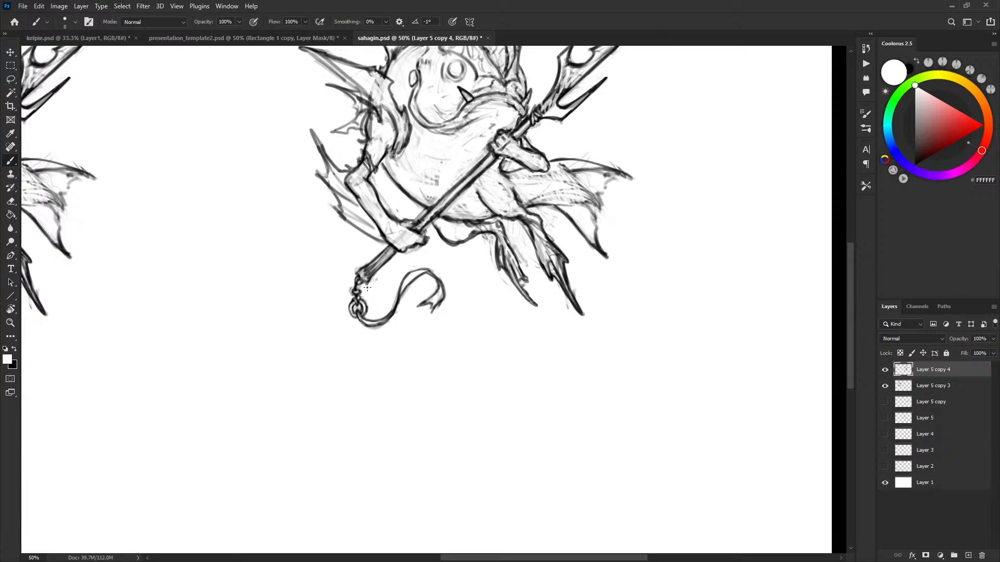
key(x)
key(x)
drag(366, 287, 371, 282)
Refine the belly's lower contour just beneath the spear shaft with short black and white strokes.
drag(484, 266, 468, 283)
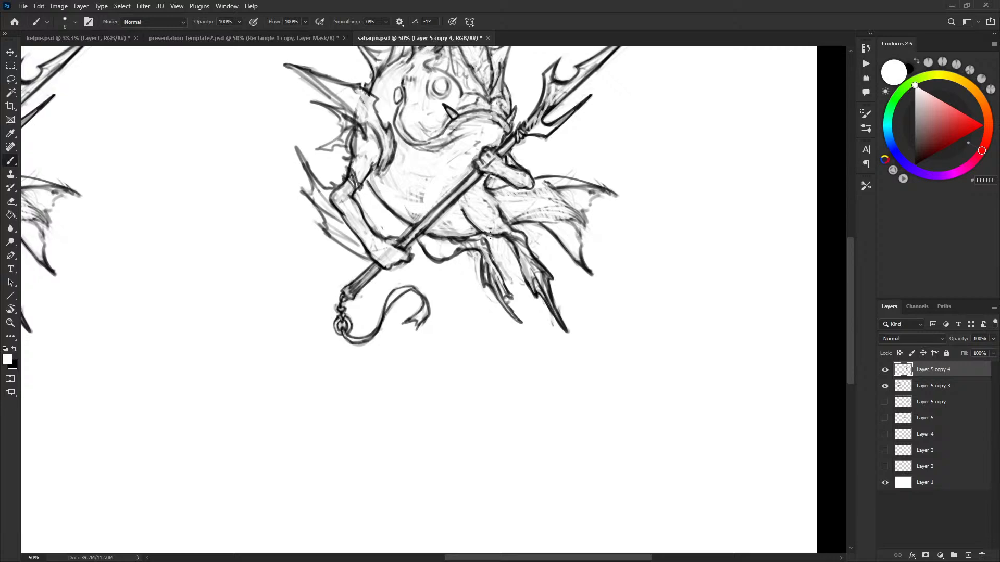
drag(525, 258, 509, 274)
mouse_move(404, 253)
mouse_down()
mouse_move(355, 306)
mouse_move(339, 301)
mouse_move(345, 290)
mouse_move(286, 210)
mouse_up()
key(x)
key(x)
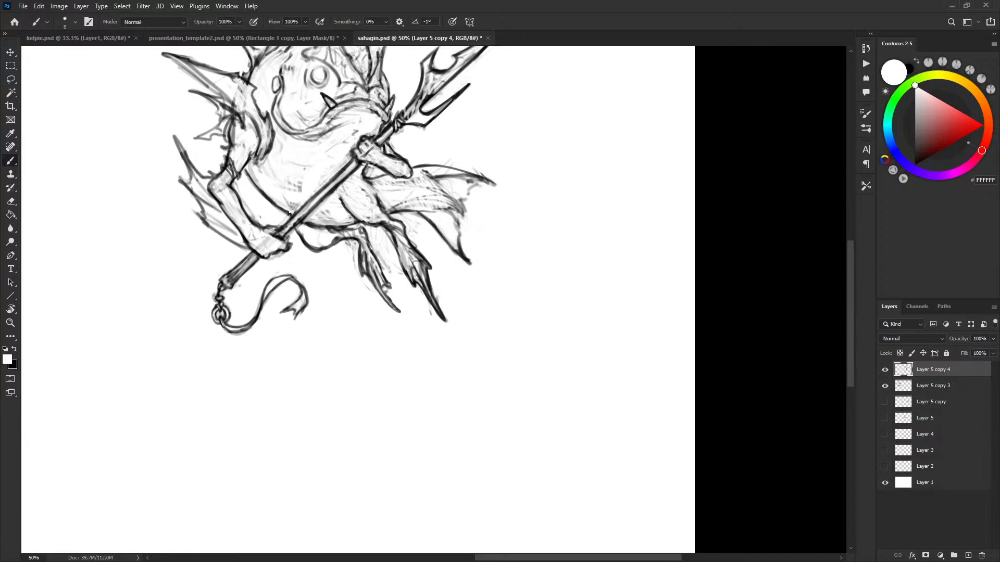
key(x)
key(x)
drag(320, 228, 340, 230)
drag(514, 306, 520, 322)
Redraw the small fin under the belly up to the near leg, cleaning its edges with white.
key(x)
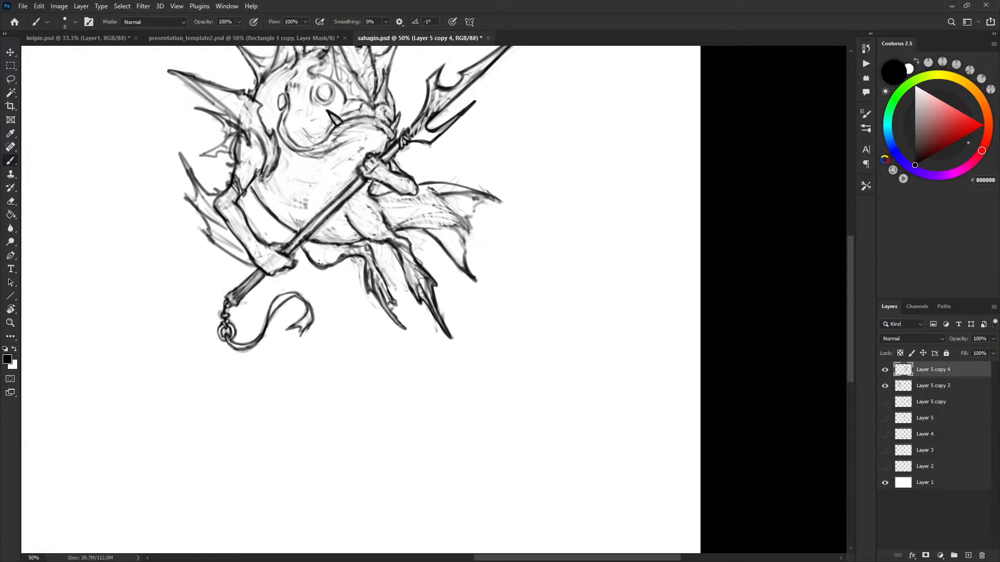
key(x)
drag(316, 260, 357, 254)
key(x)
key(x)
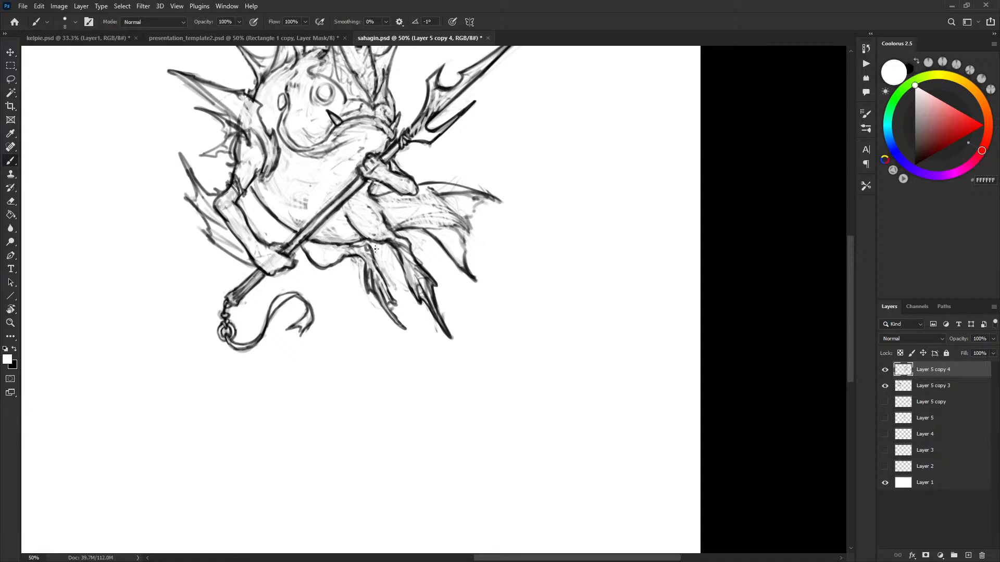
key(x)
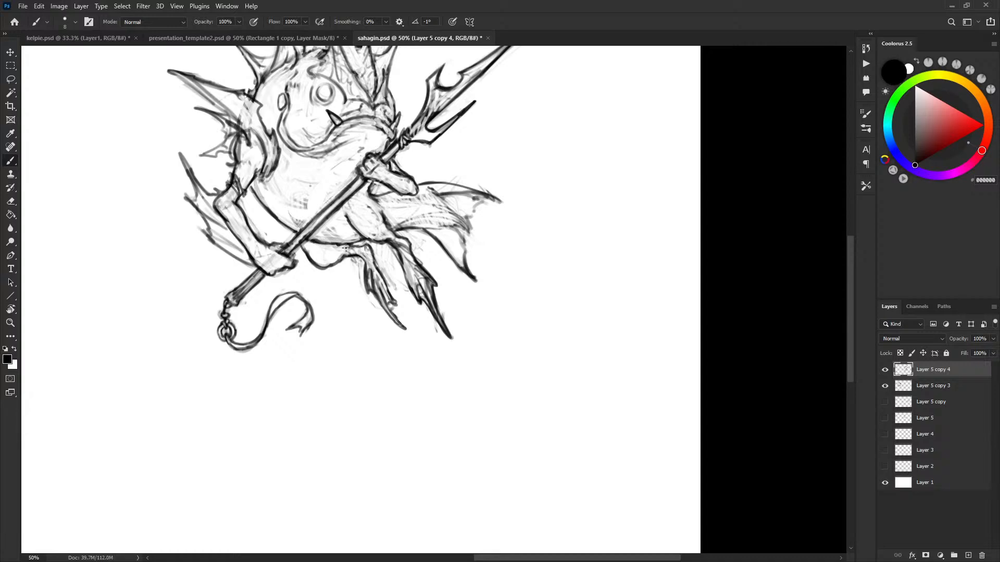
key(x)
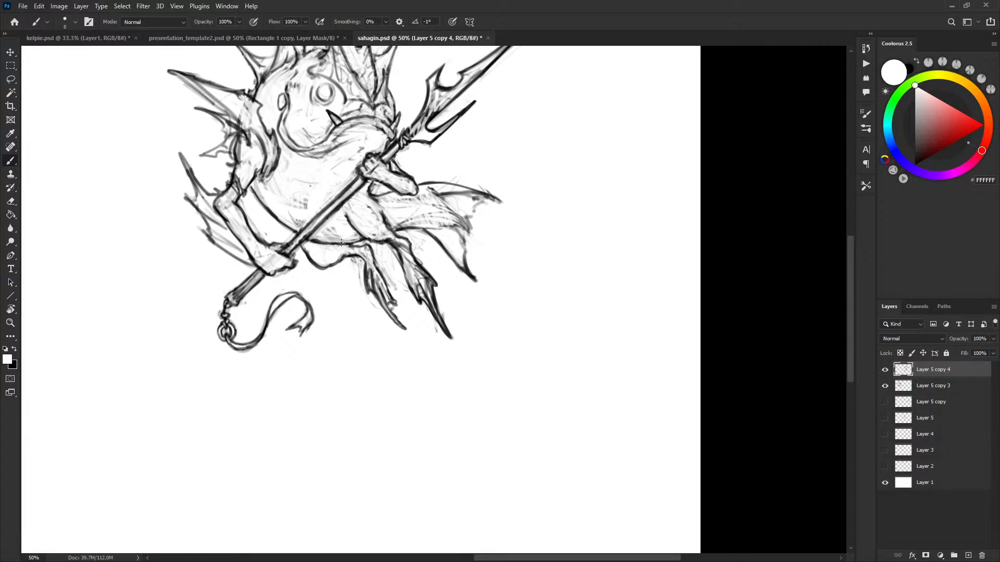
Lasso the small fin outline under the belly, nudge it slightly and clear the selection.
key(l)
drag(327, 254, 306, 245)
key(v)
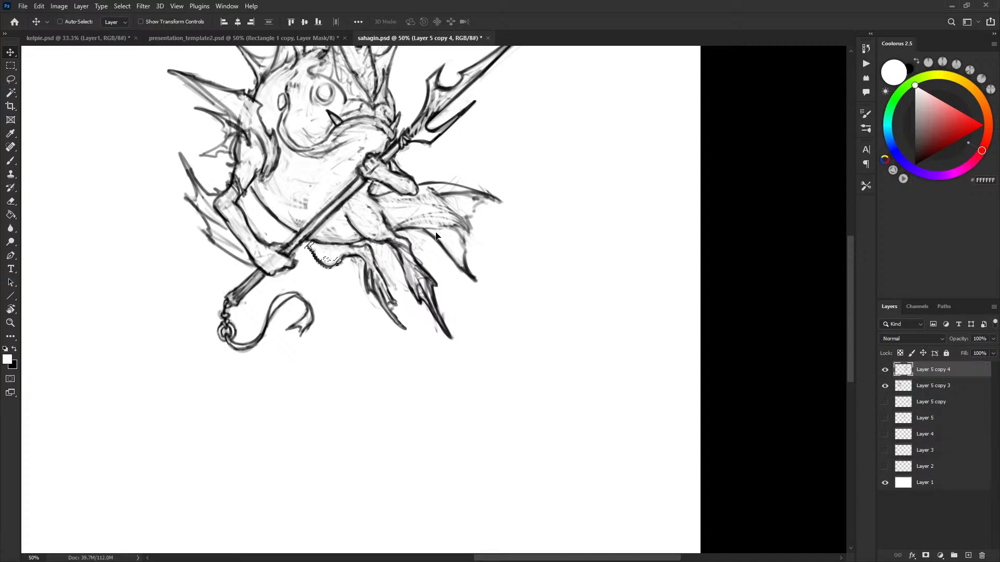
key(ctrl+d)
key(b)
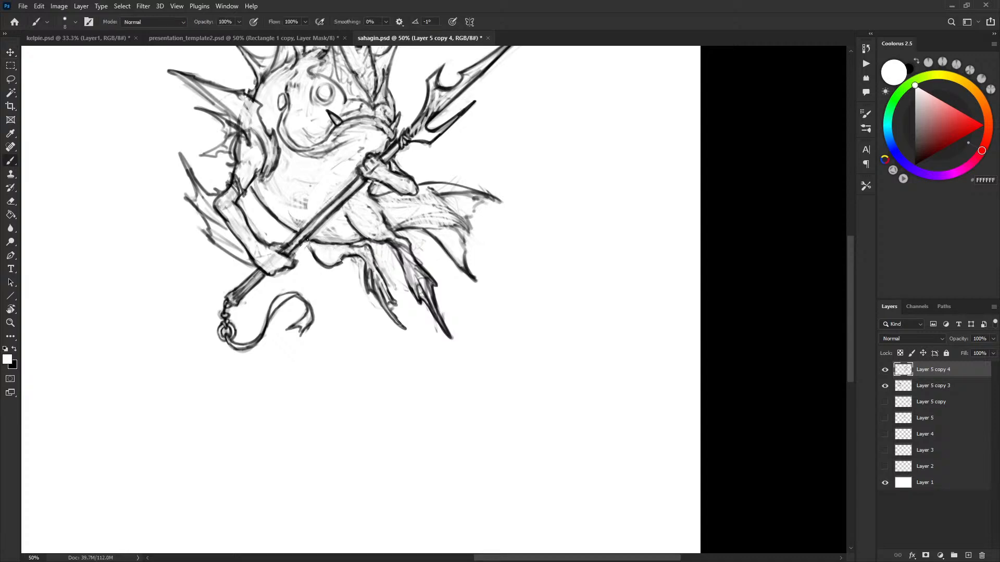
Redraw the line joining the small fin to the belly in black, undoing the strokes that miss.
key(x)
drag(307, 238, 312, 252)
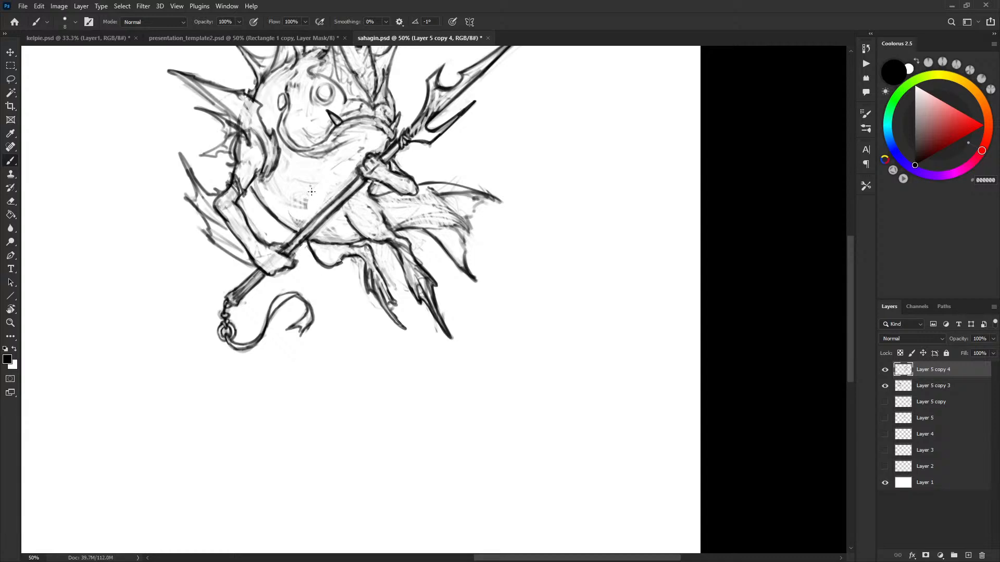
key(ctrl+z)
drag(306, 246, 322, 260)
key(x)
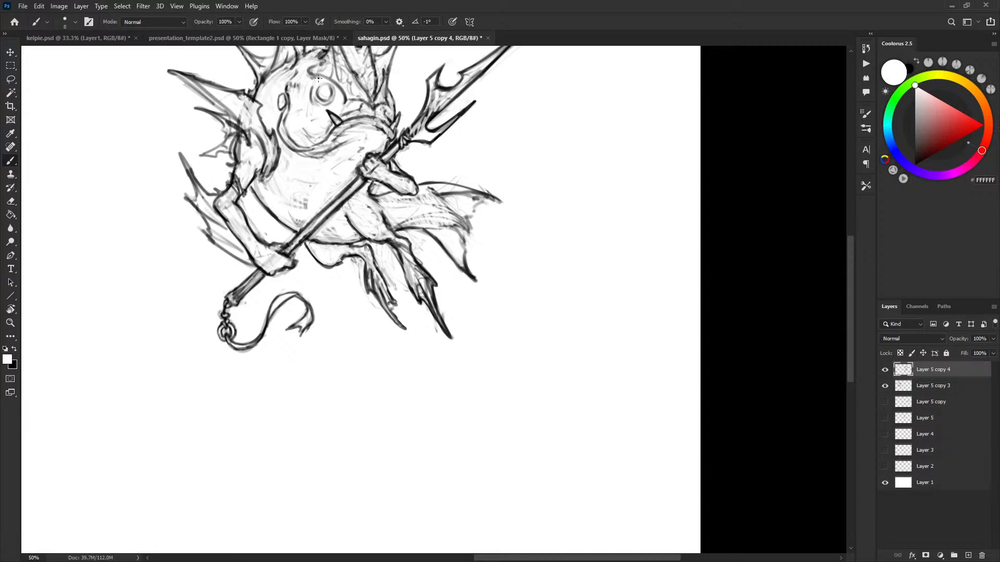
key(x)
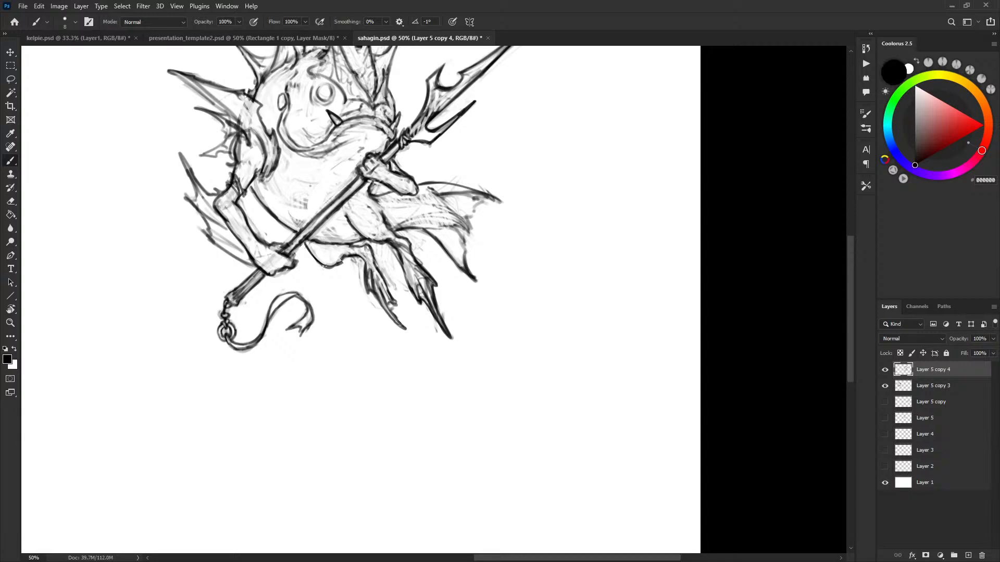
drag(319, 262, 335, 251)
key(ctrl+z)
Clean the edges of the spear shaft between the two hands with alternating white and black strokes.
key(x)
mouse_move(319, 225)
mouse_down()
mouse_move(304, 237)
mouse_move(343, 205)
mouse_up()
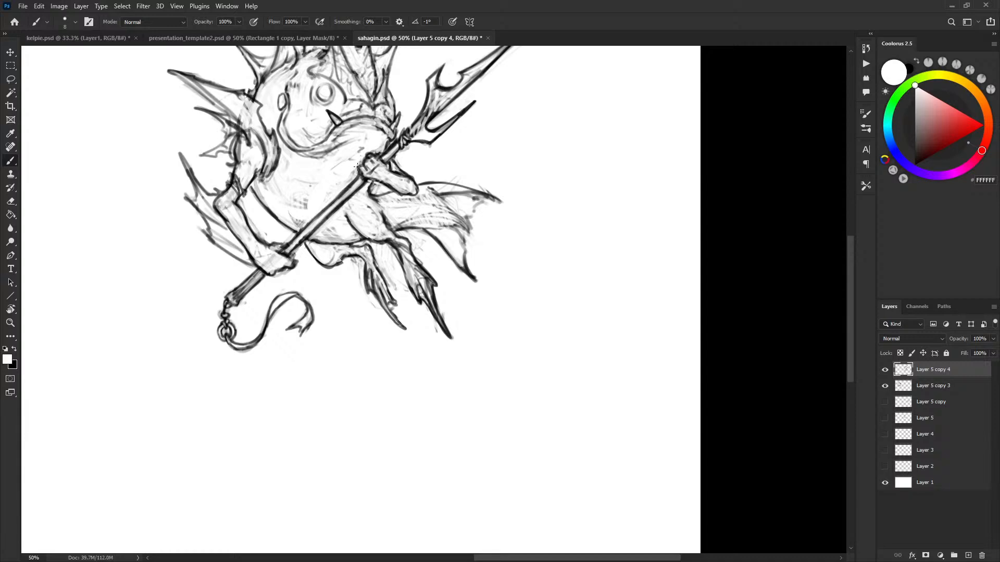
key(x)
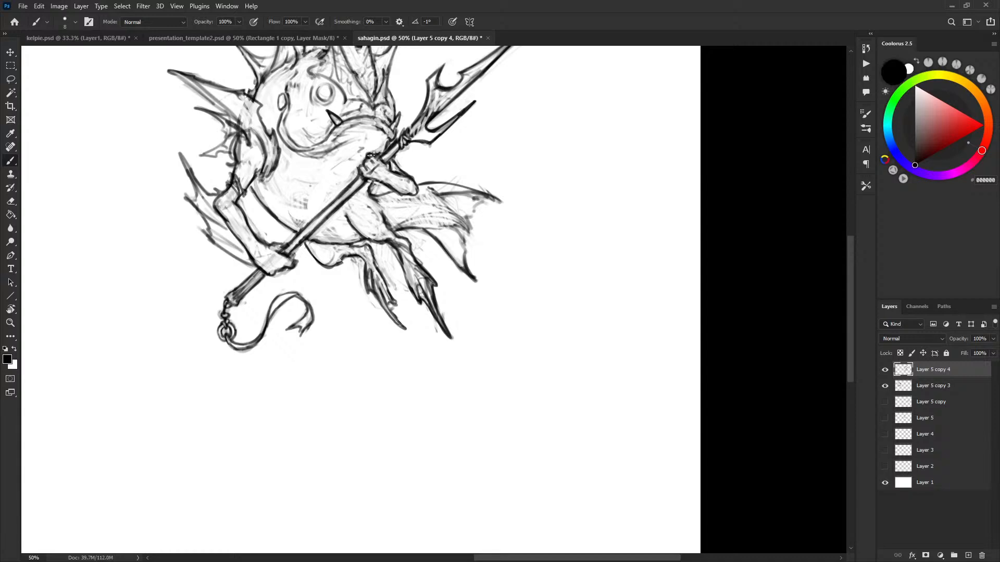
key(x)
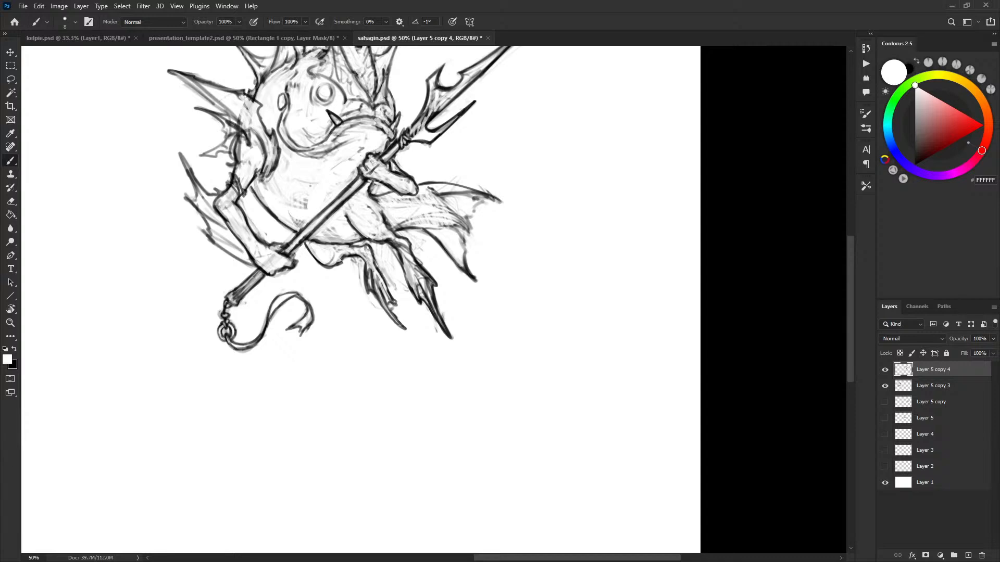
key(x)
key(x)
key(x)
key(x)
scroll(480, 308, up, 3)
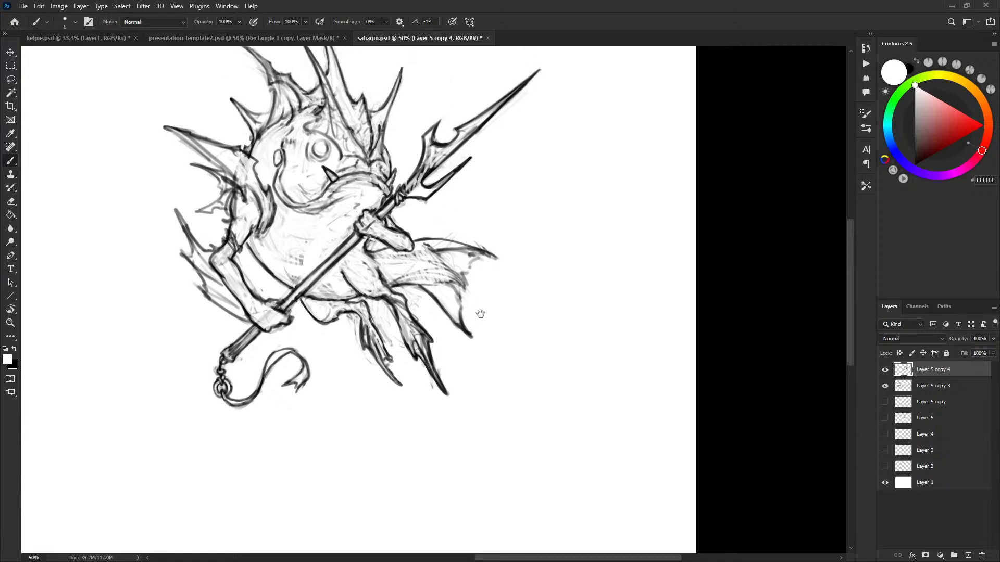
key(l)
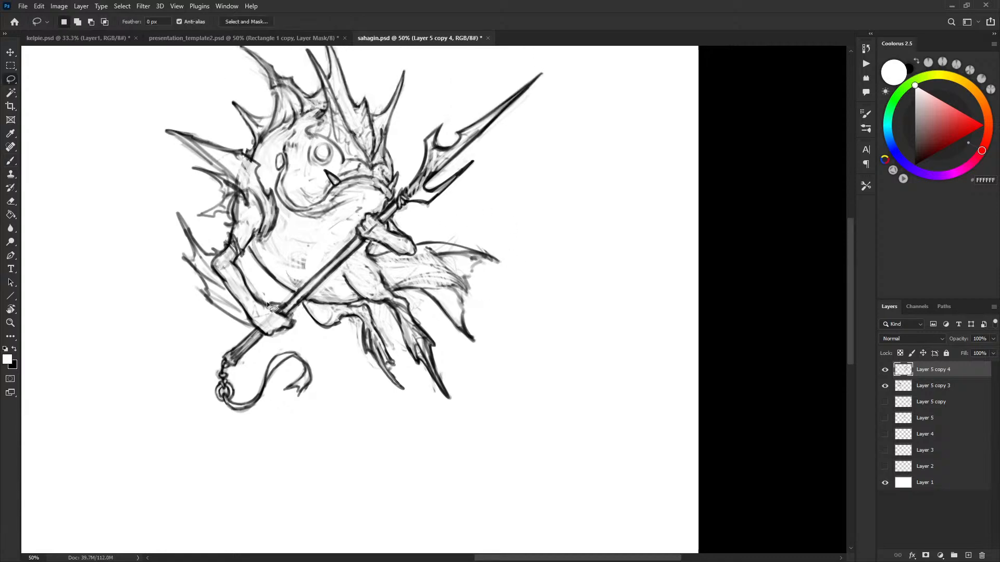
key(ctrl+j)
key(v)
mouse_move(287, 321)
mouse_down()
mouse_move(409, 227)
mouse_move(365, 255)
mouse_move(390, 234)
mouse_up()
key(ctrl+e)
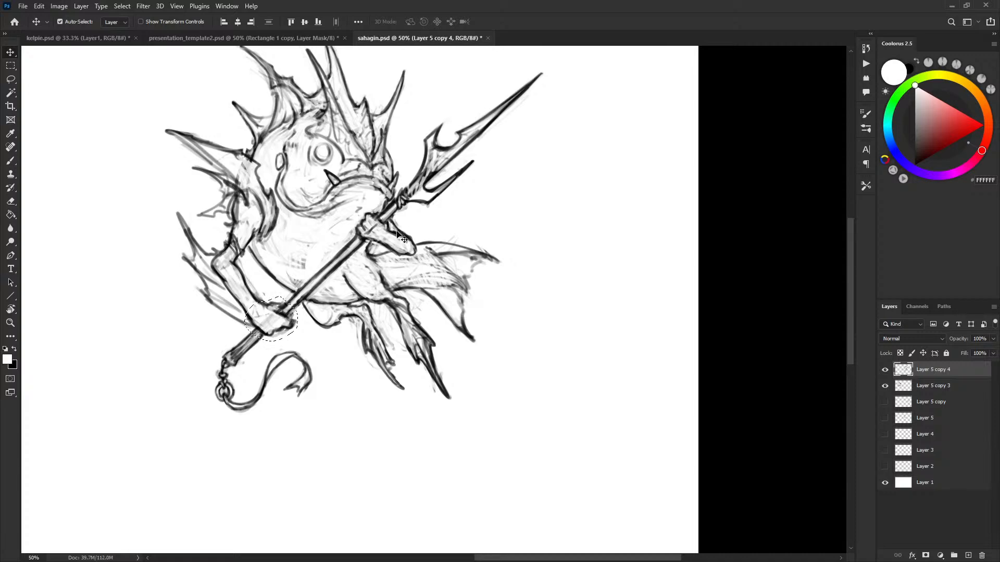
Lasso the upper hand gripping the spear and enlarge it to about 123%.
key(l)
mouse_move(386, 242)
mouse_down()
mouse_move(388, 224)
mouse_move(345, 251)
mouse_move(288, 329)
mouse_move(384, 214)
mouse_up()
key(ctrl+t)
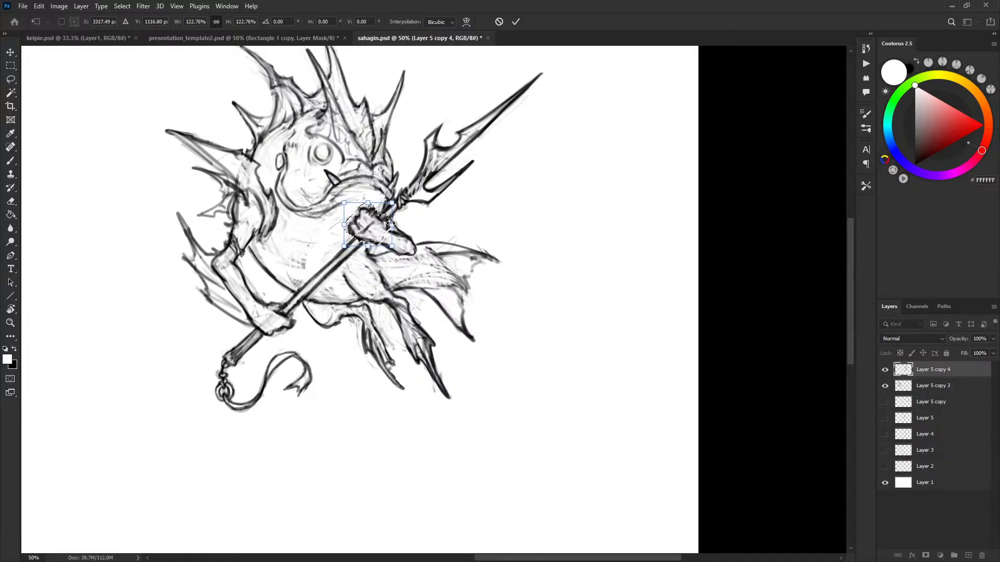
key(Return)
key(ctrl+d)
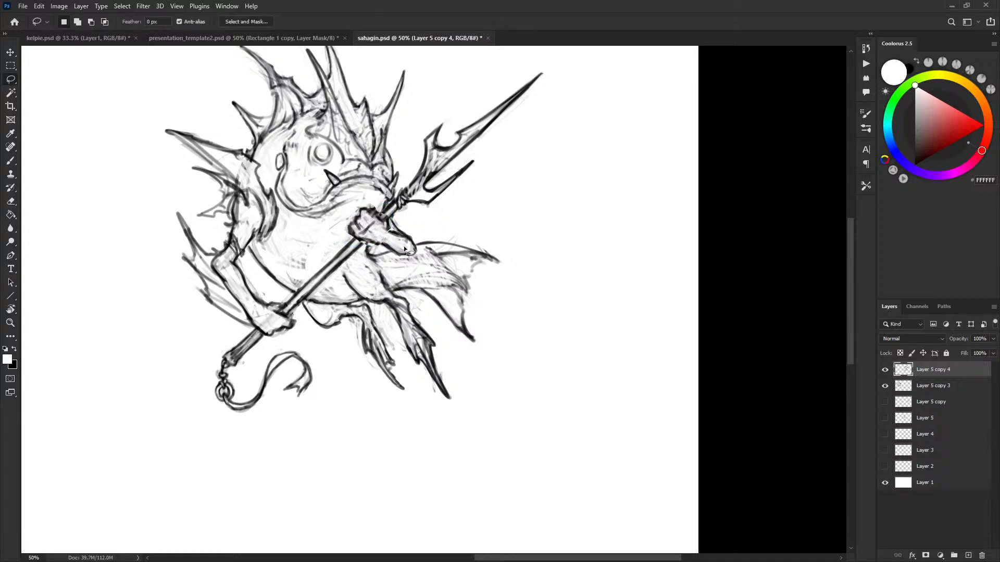
Blend the enlarged upper hand into the forearm and shaft by repainting its outline in black and white.
key(b)
key(x)
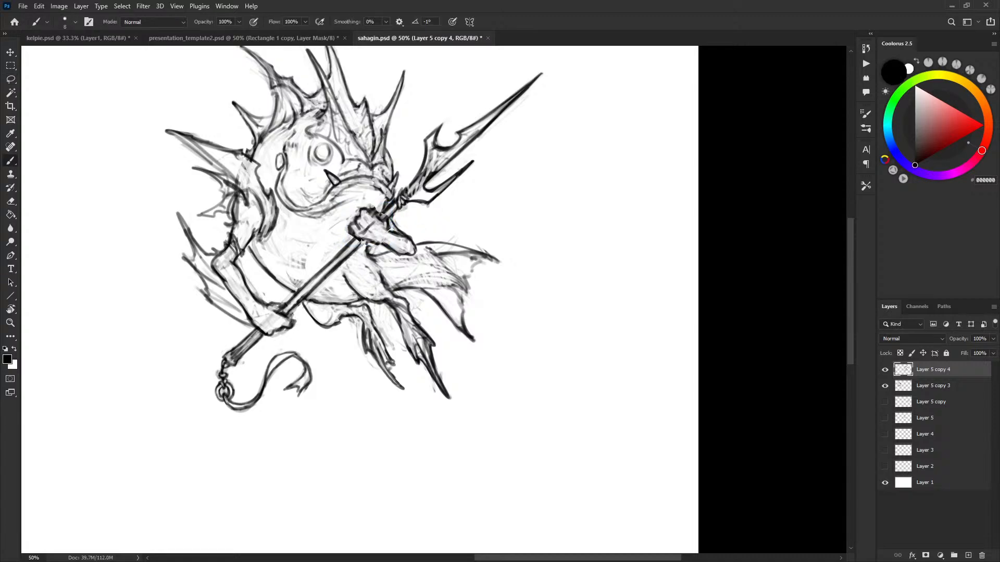
key(x)
key(x)
key(x)
key(x)
key(x)
key(x)
key(x)
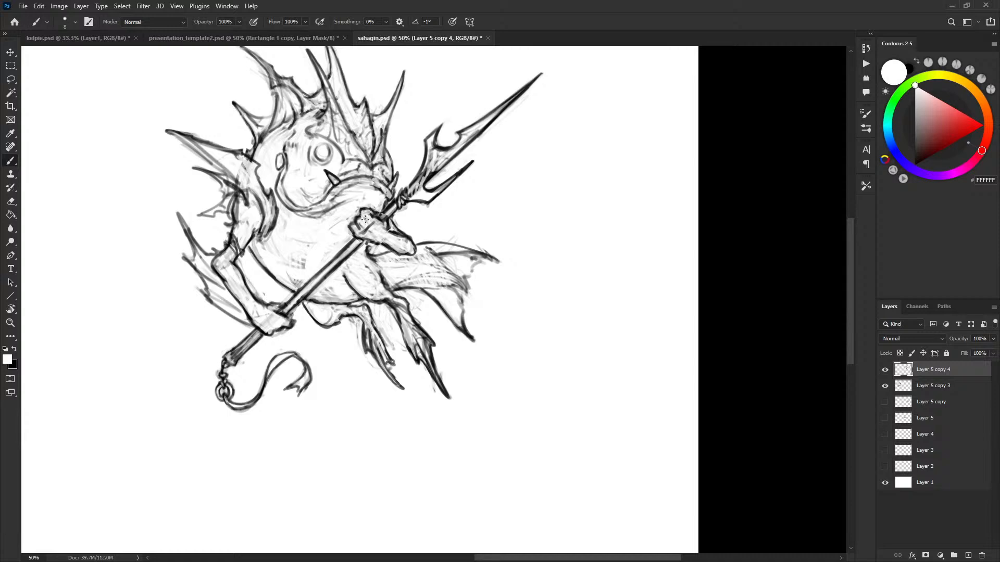
Define the fingers and knuckles of the upper hand with small alternating black and white strokes.
key(x)
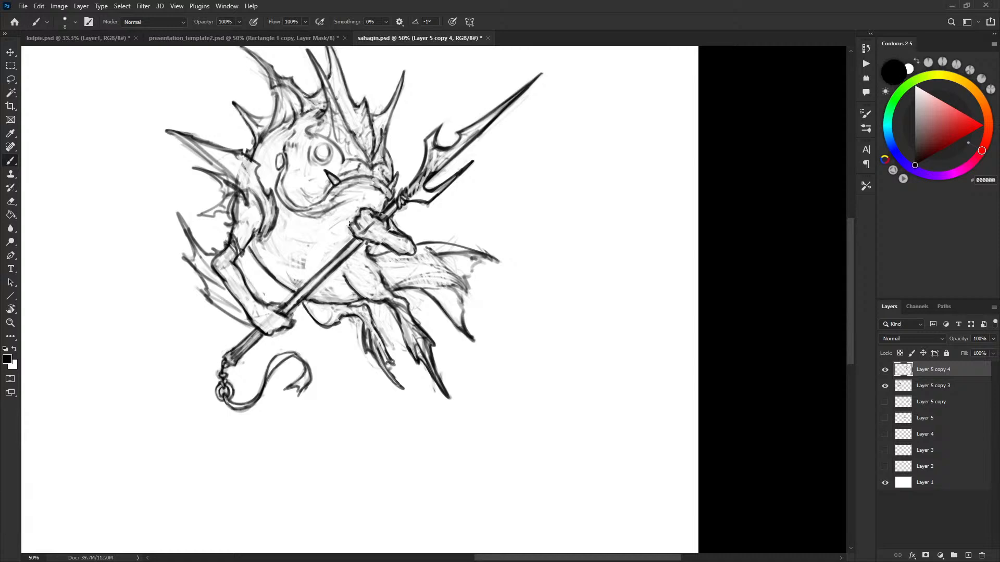
key(x)
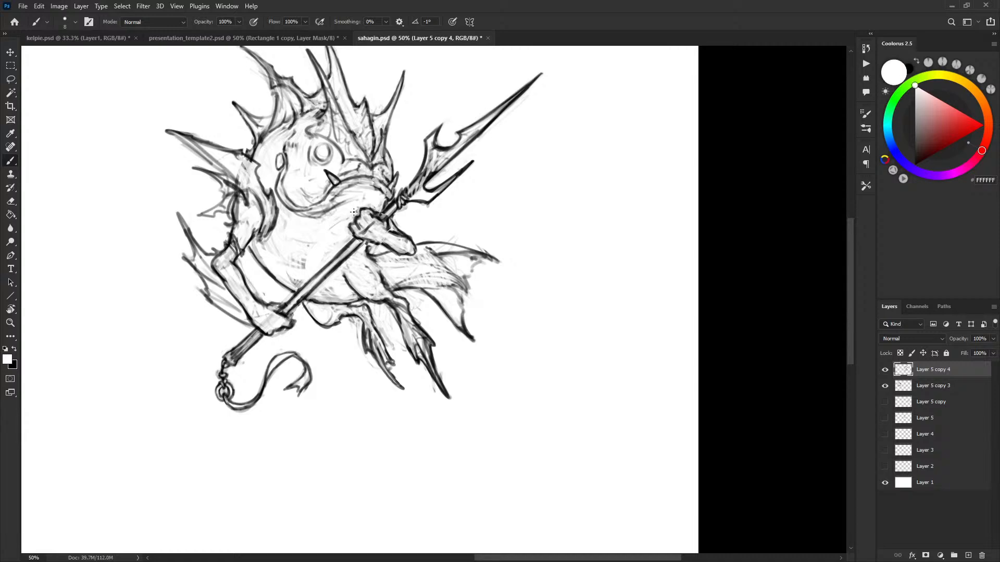
key(x)
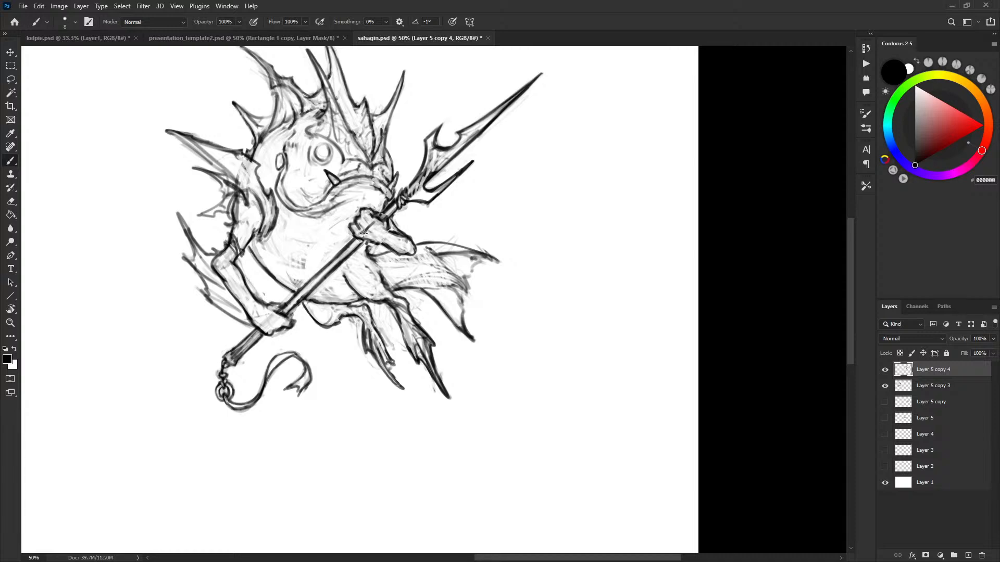
key(x)
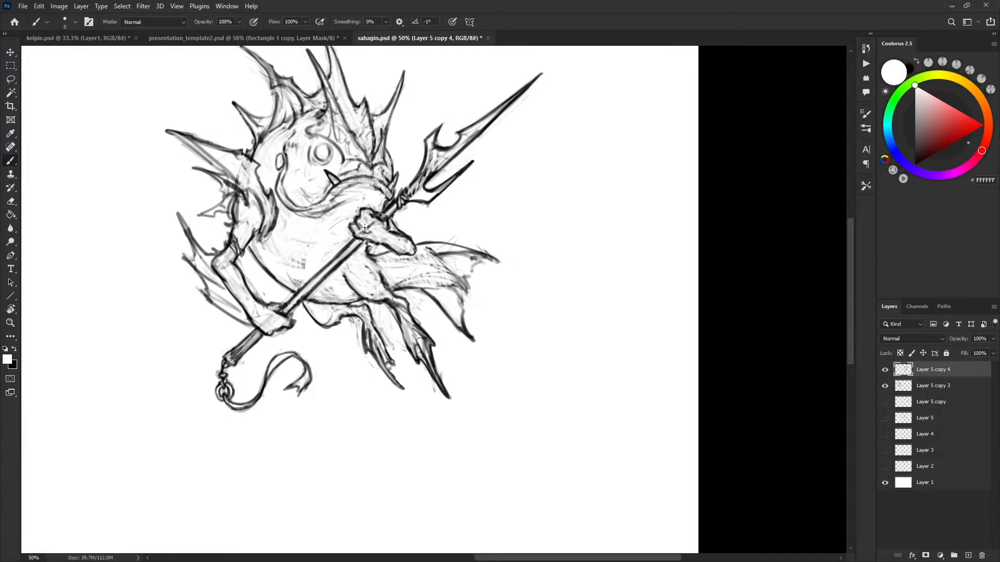
key(x)
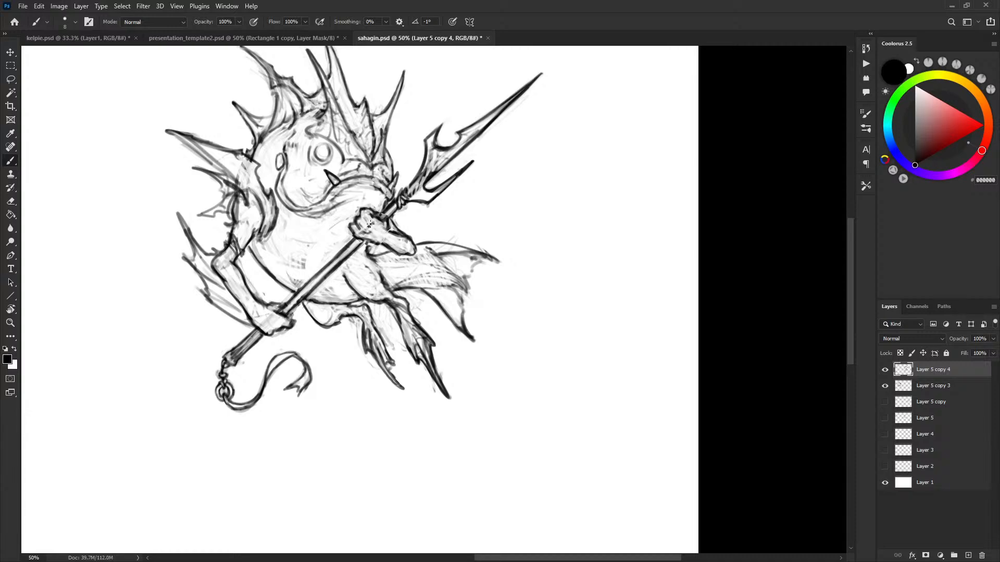
key(x)
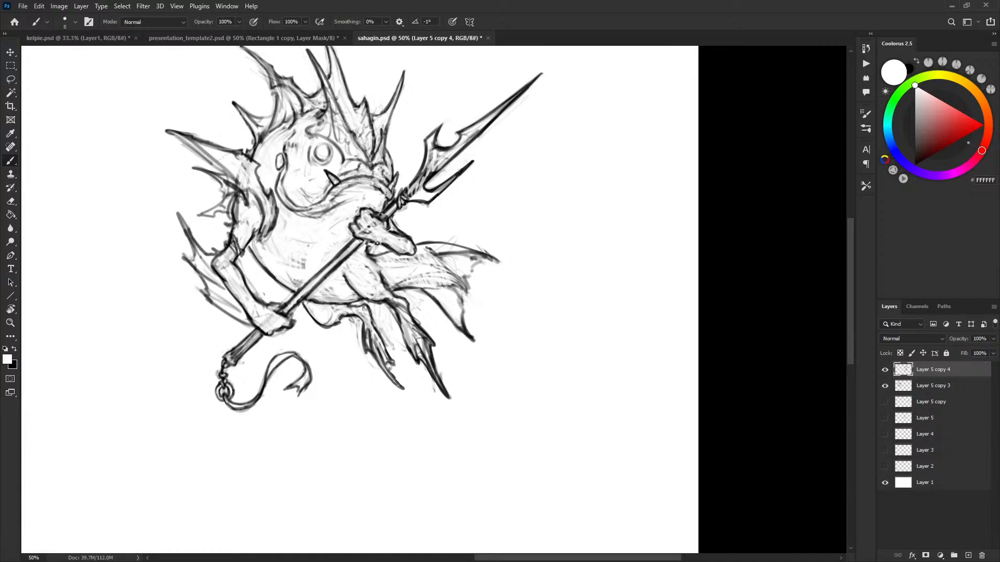
Refine the underside and wrist of the upper hand with further black lines and white cleanup.
key(x)
key(x)
key(x)
key(x)
key(x)
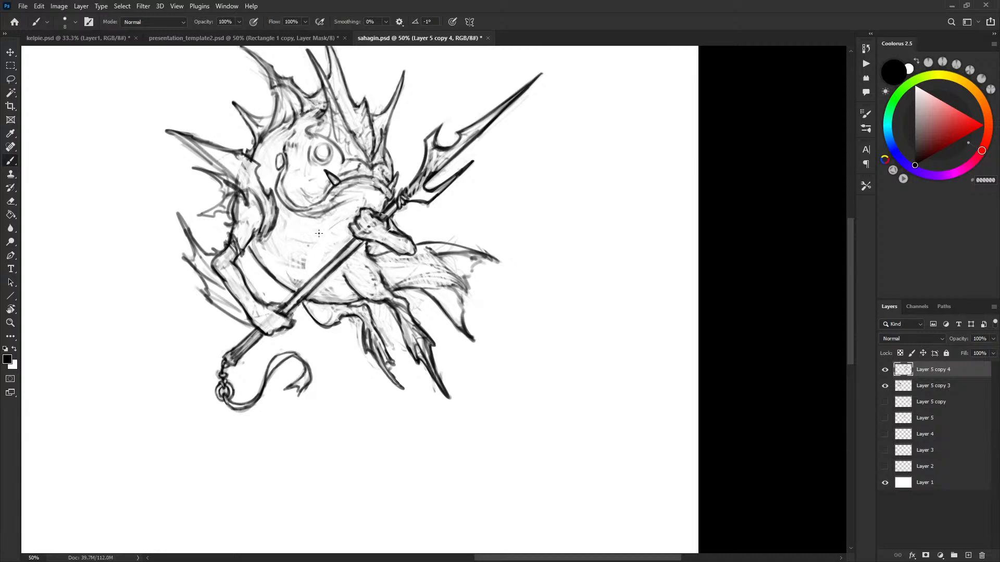
Try light black contour strokes across the belly and undo the last one.
mouse_move(274, 242)
mouse_down()
mouse_move(297, 258)
mouse_move(302, 241)
mouse_up()
drag(409, 236, 438, 284)
drag(315, 236, 328, 250)
key(ctrl+z)
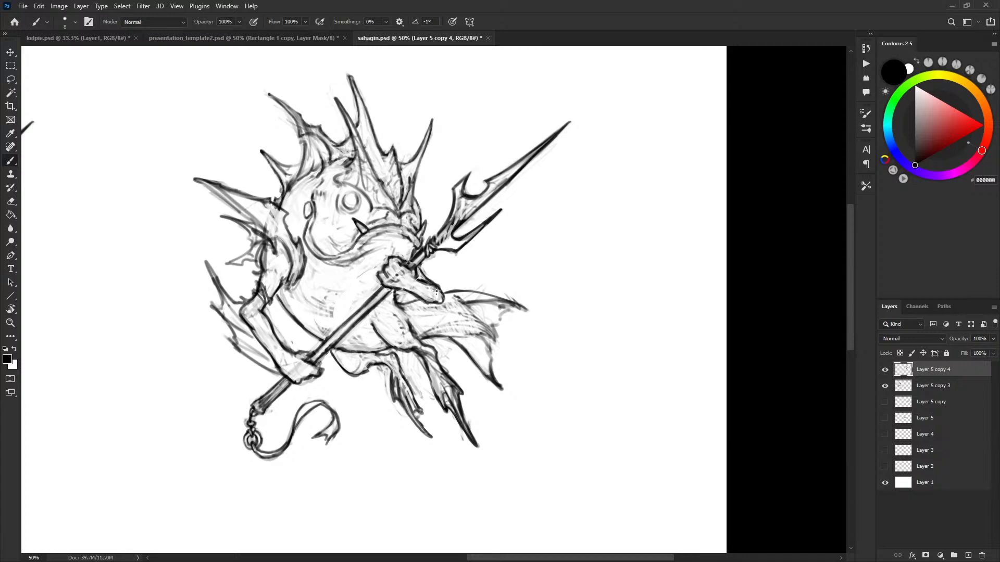
key(x)
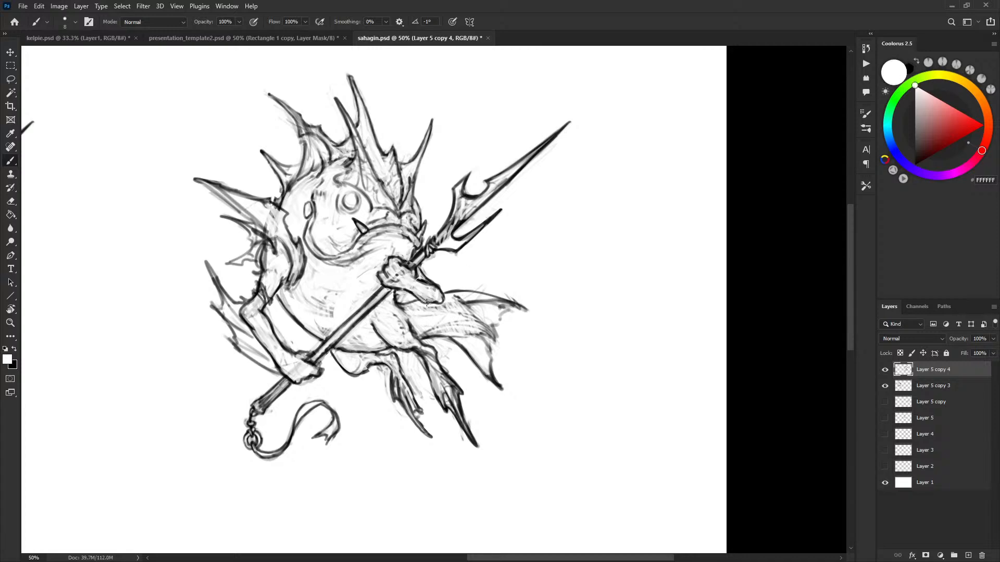
Clean up the outlines of both forearms with small alternating black and white brush strokes.
key(x)
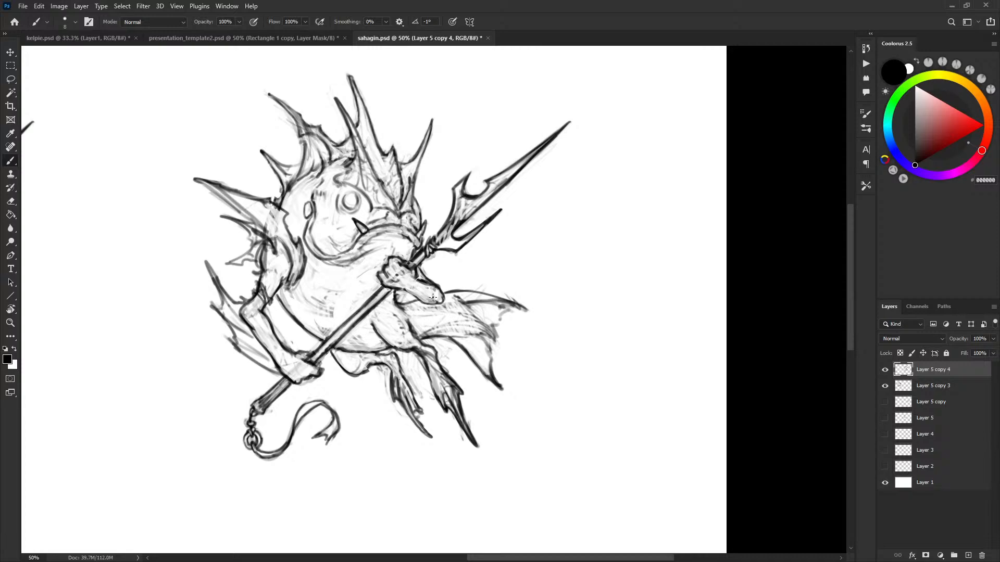
key(x)
key(x)
key(x)
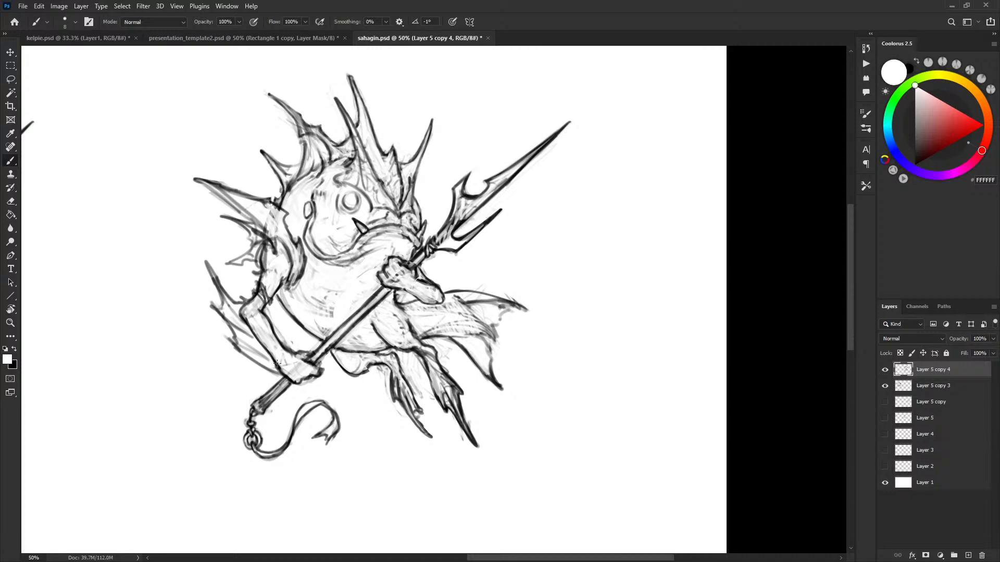
key(x)
key(x)
key(x)
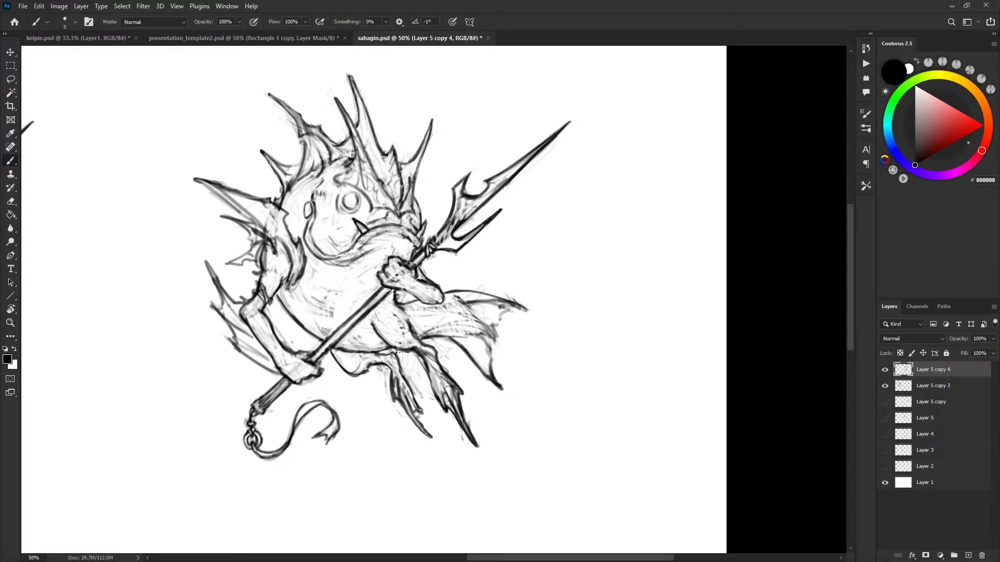
Try drawing a larger back fin shape behind the lower arm with long black strokes, and undo the attempts.
drag(506, 250, 523, 279)
drag(242, 293, 208, 209)
key(ctrl+z)
drag(242, 289, 203, 202)
key(ctrl+z)
mouse_move(242, 293)
mouse_down()
mouse_move(238, 246)
mouse_move(210, 208)
mouse_up()
drag(536, 340, 623, 328)
key(ctrl+minus)
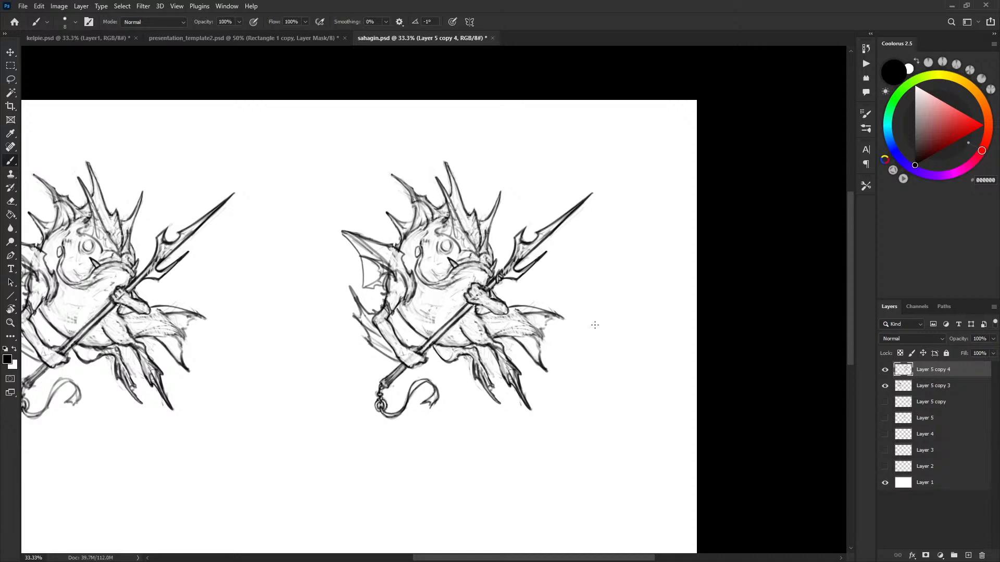
key(ctrl+z)
Try rotating the whole fish sketch about 6° counterclockwise, and cancel the rotation.
key(ctrl+t)
drag(614, 307, 638, 241)
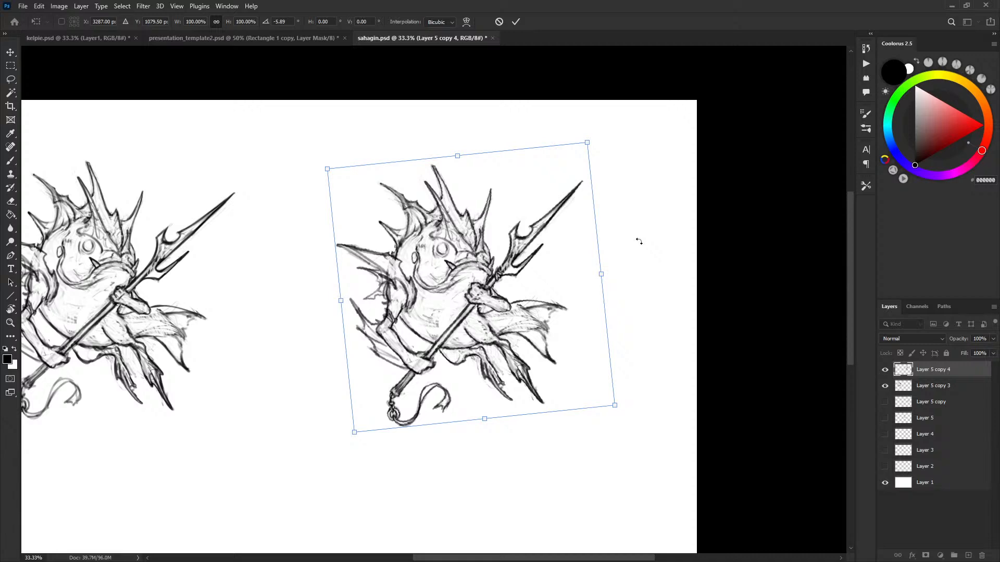
key(Escape)
drag(604, 329, 601, 309)
key(ctrl+plus)
drag(663, 320, 651, 286)
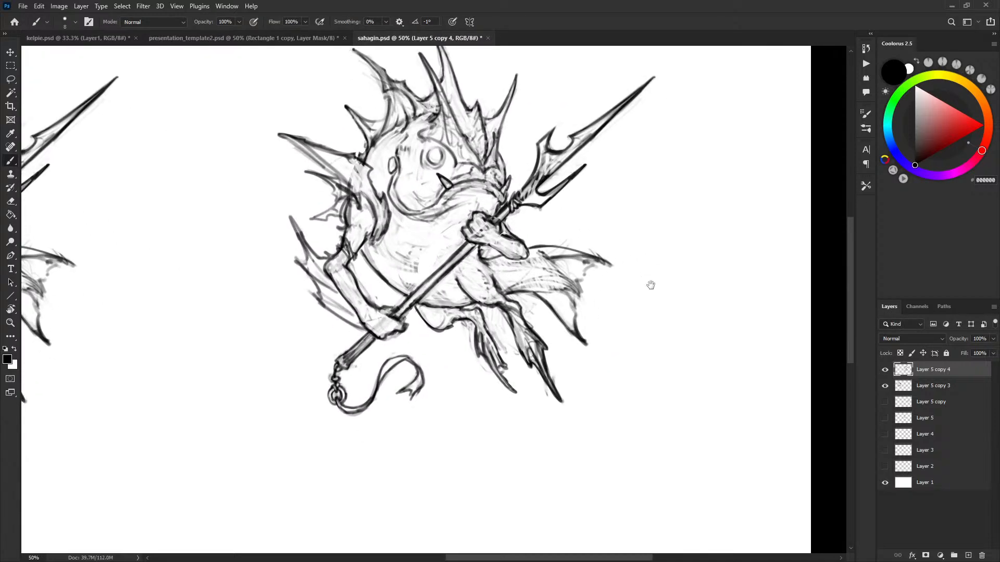
key(l)
mouse_move(489, 322)
mouse_down()
mouse_move(462, 350)
mouse_move(518, 410)
mouse_move(527, 383)
mouse_move(491, 323)
mouse_up()
key(ctrl+d)
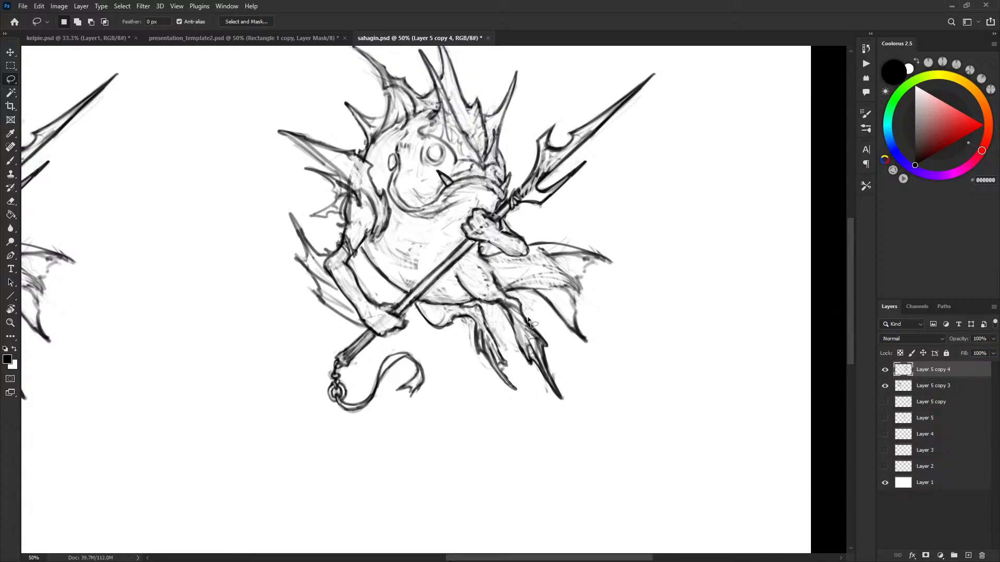
Refine the near leg's knee and shin and trim the inner edges of both legs with black and white strokes.
key(b)
key(x)
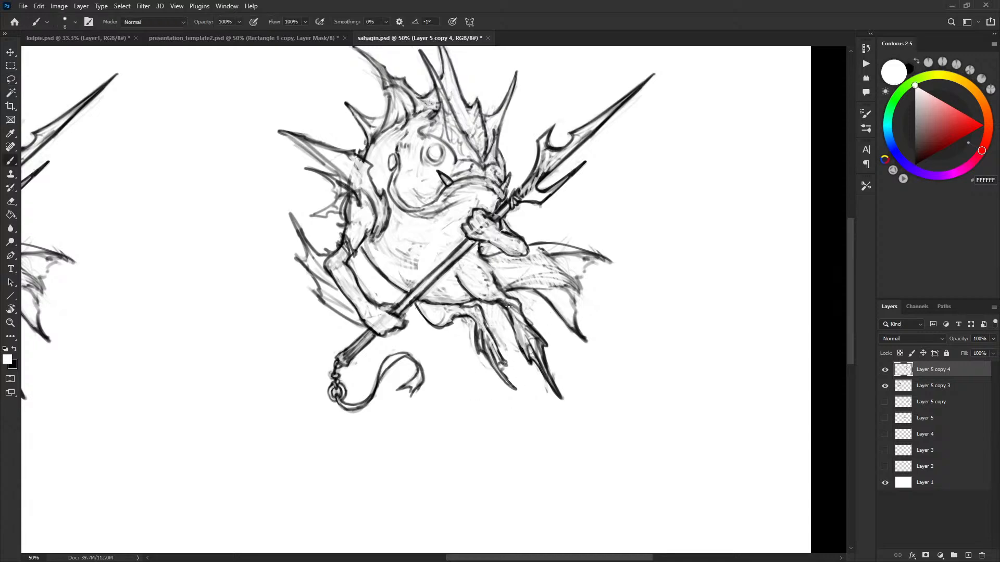
key(x)
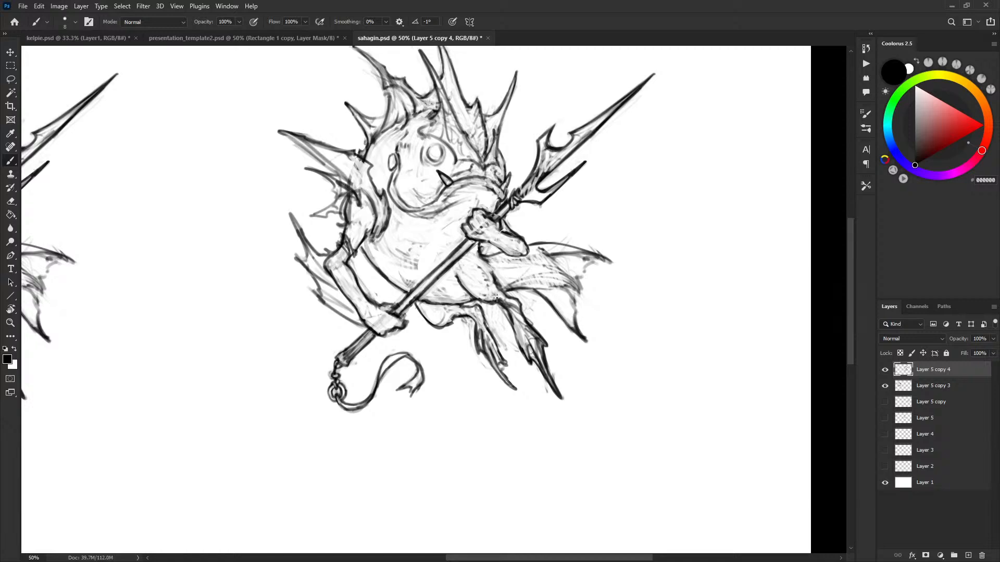
key(x)
mouse_move(516, 308)
mouse_down()
mouse_move(537, 340)
mouse_move(527, 332)
mouse_move(538, 361)
mouse_up()
mouse_move(482, 328)
mouse_down()
mouse_move(480, 345)
mouse_move(495, 356)
mouse_move(485, 339)
mouse_up()
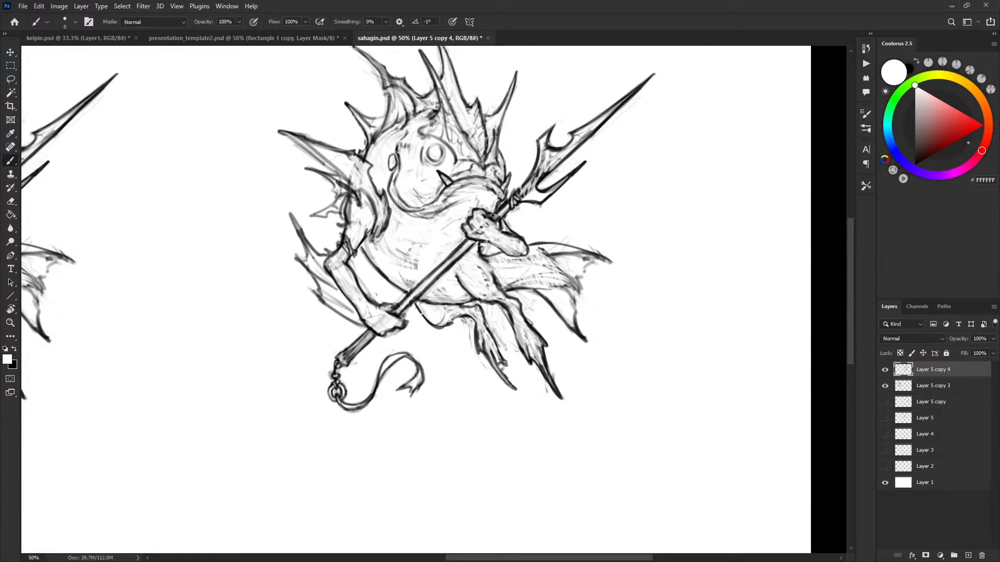
Touch up the belly's underside and the thigh with short black and white strokes, undoing one stray line.
key(x)
mouse_move(414, 303)
mouse_down()
mouse_move(421, 315)
mouse_move(415, 306)
mouse_up()
key(ctrl+z)
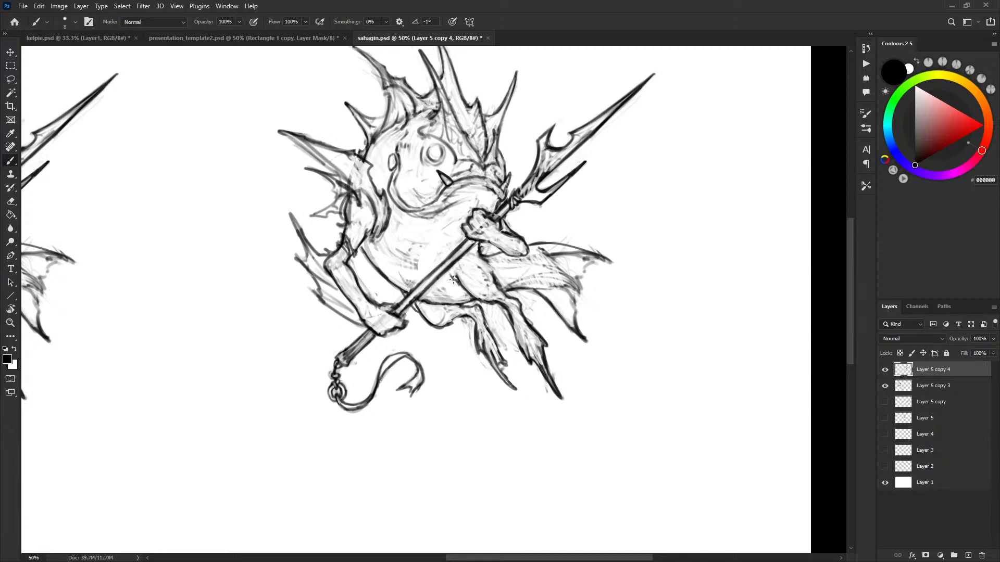
key(x)
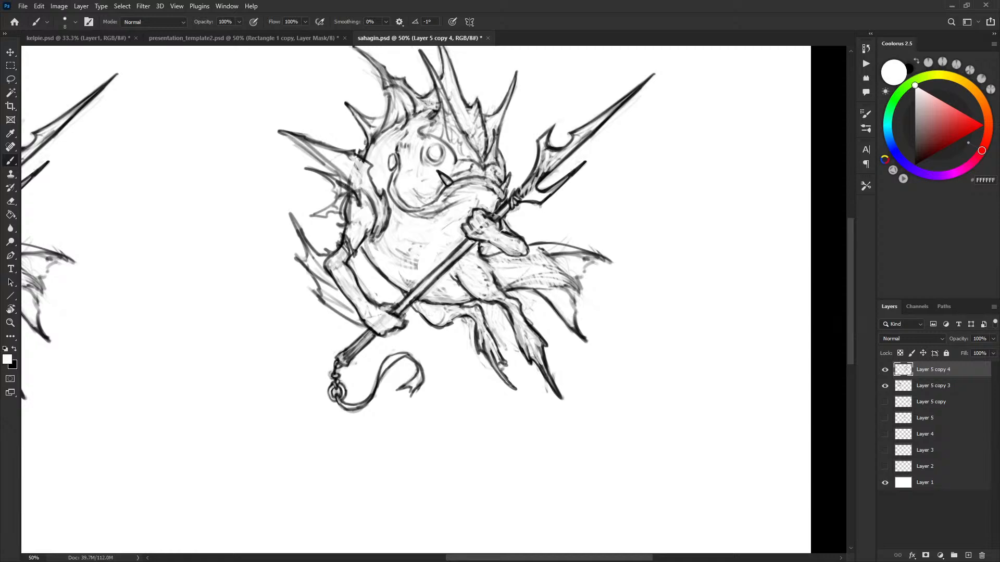
key(x)
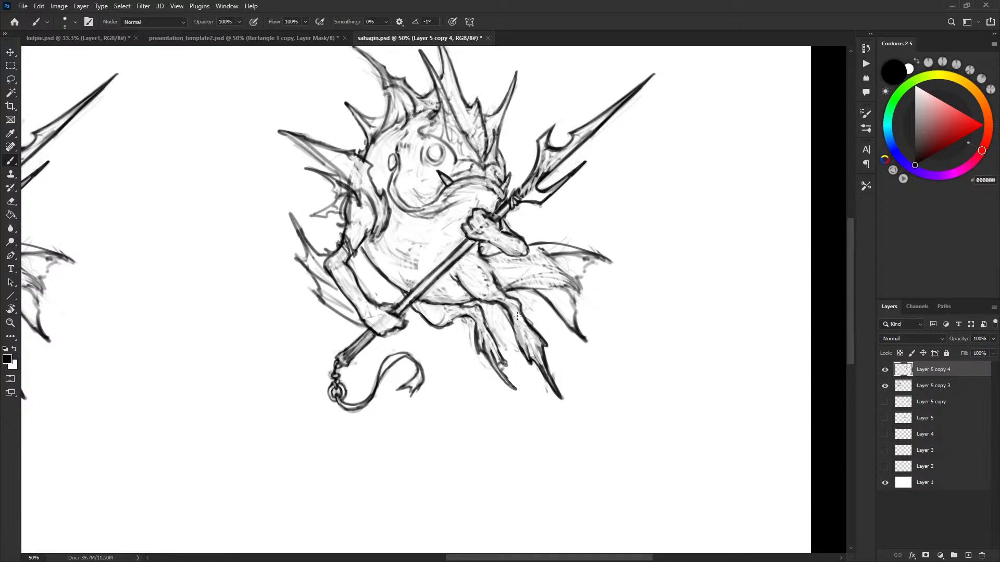
Try rotating the far leg's finned foot about 9° clockwise and shifting it slightly, and undo the transform.
key(l)
mouse_move(487, 317)
mouse_down()
mouse_move(503, 336)
mouse_move(488, 318)
mouse_up()
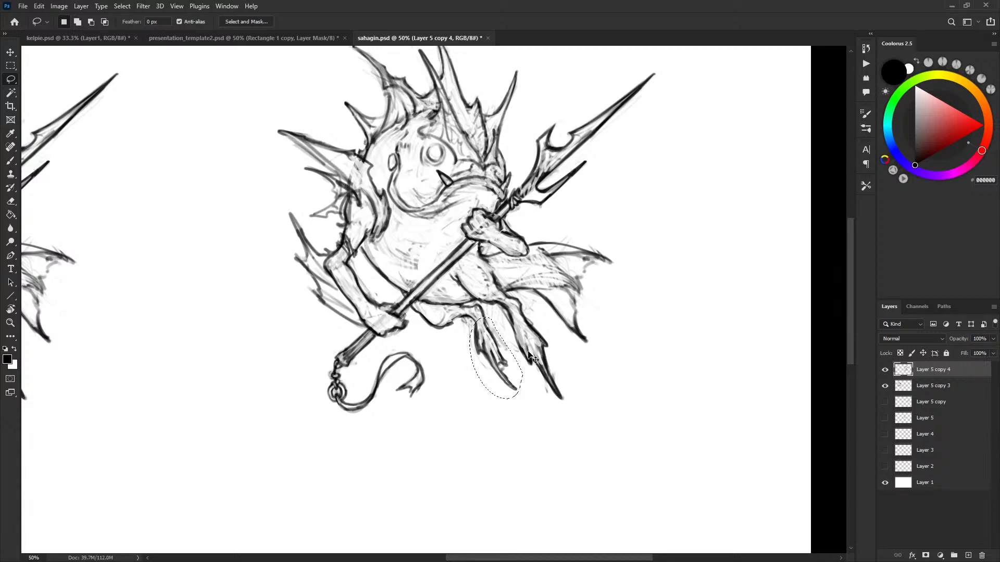
key(ctrl+t)
drag(571, 330, 575, 342)
drag(507, 365, 499, 363)
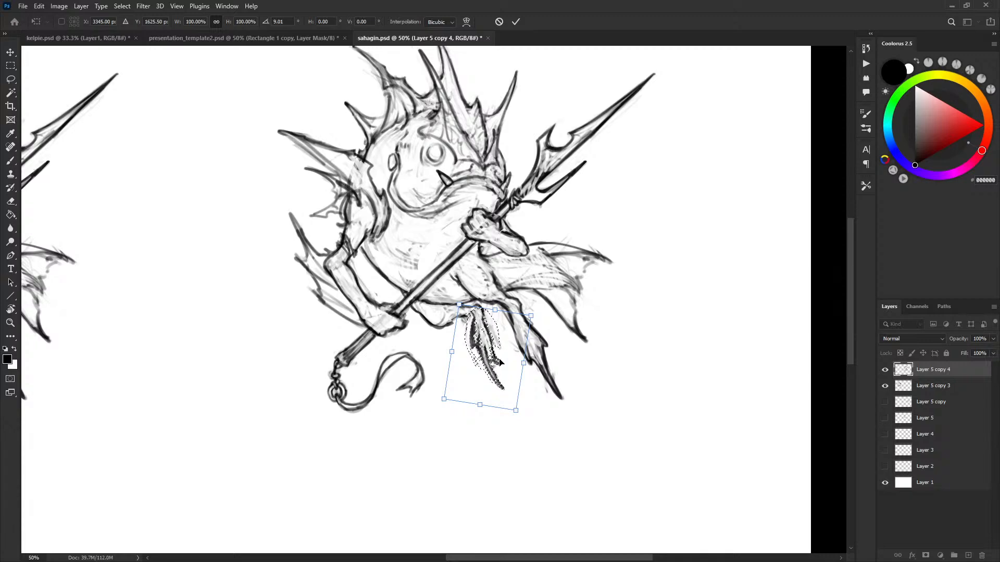
key(ctrl+z)
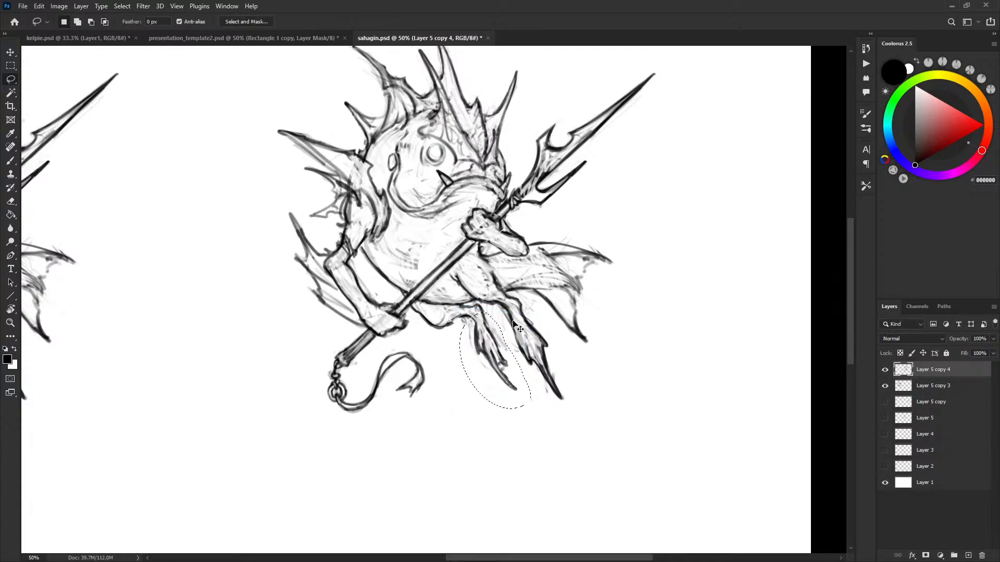
Rotate the selected far foot counterclockwise, shift it closer to the near foot, and clear the selection.
key(ctrl+z)
drag(563, 291, 542, 282)
drag(514, 367, 525, 359)
key(Return)
key(ctrl+d)
Blend the rotated far foot into its leg and tidy the knee and thigh lines in black and white.
drag(605, 321, 601, 357)
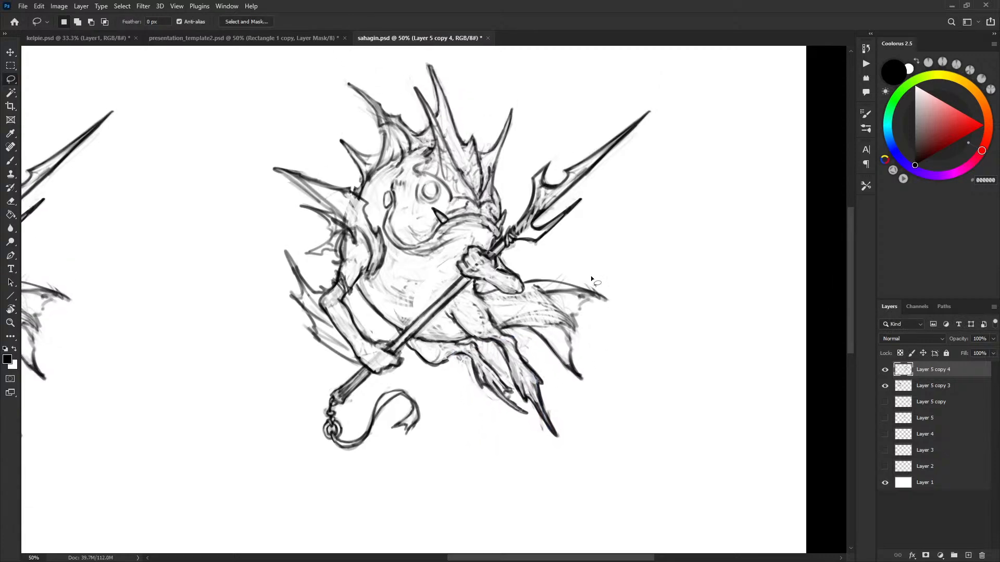
key(x)
key(b)
key(x)
key(x)
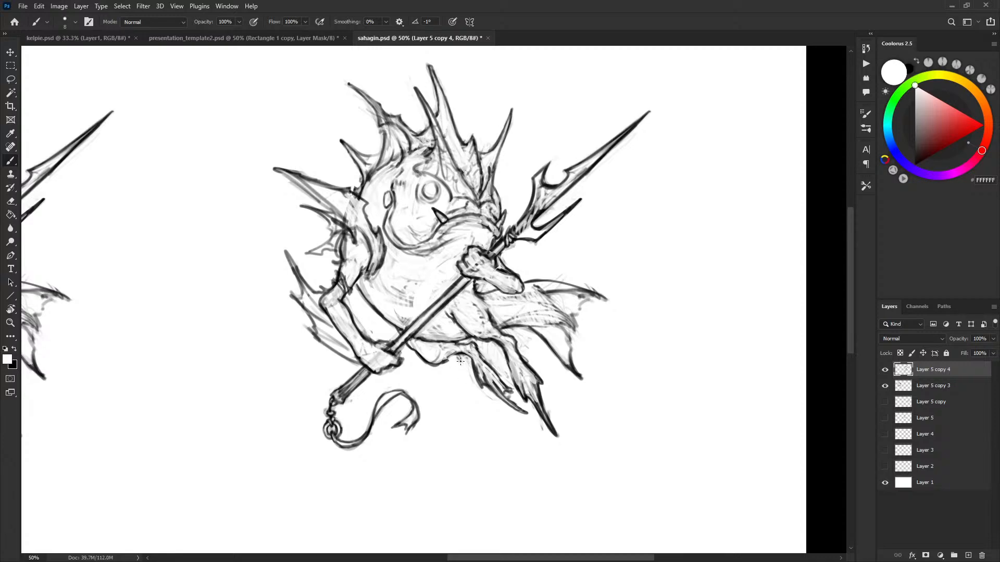
key(x)
key(x)
key(x)
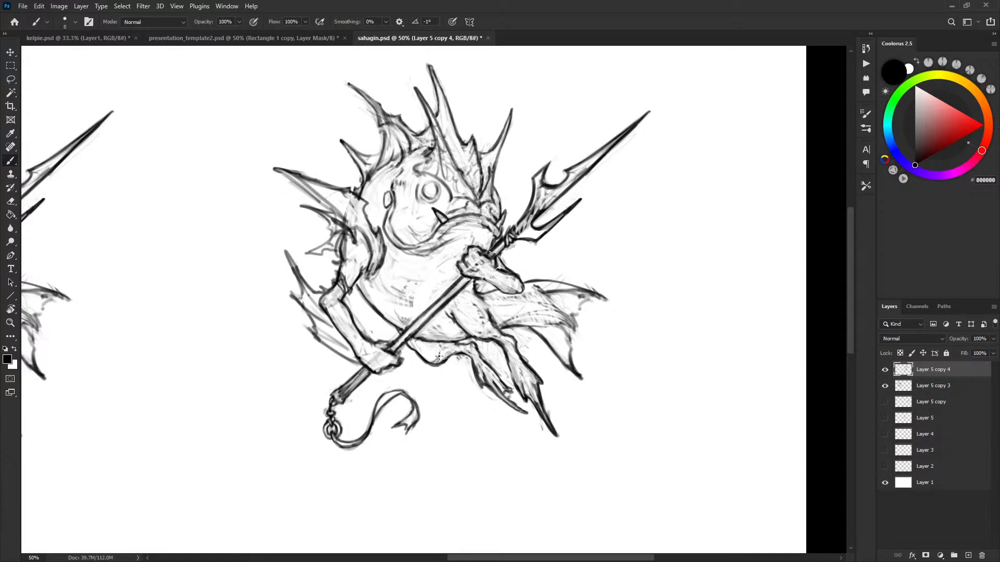
key(x)
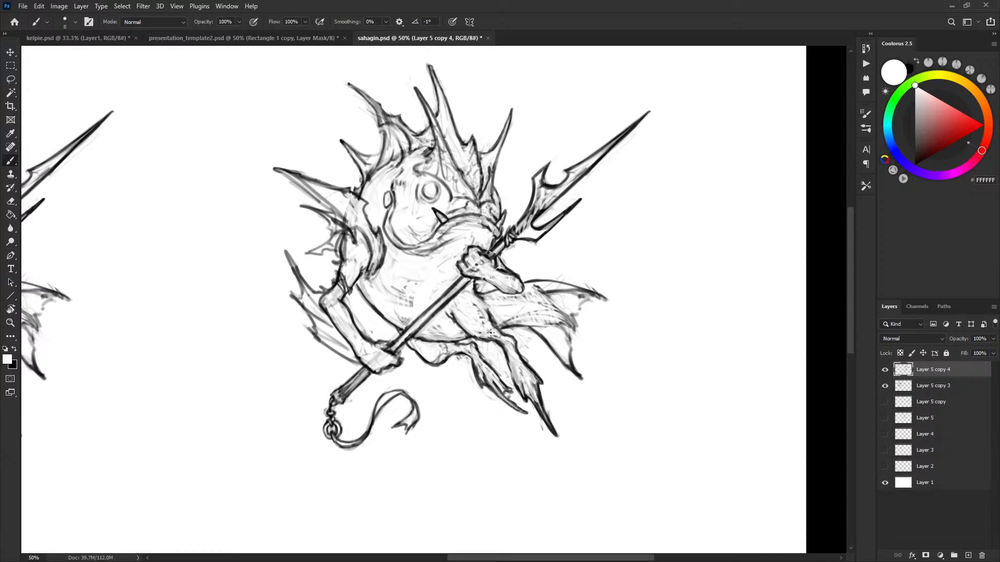
key(x)
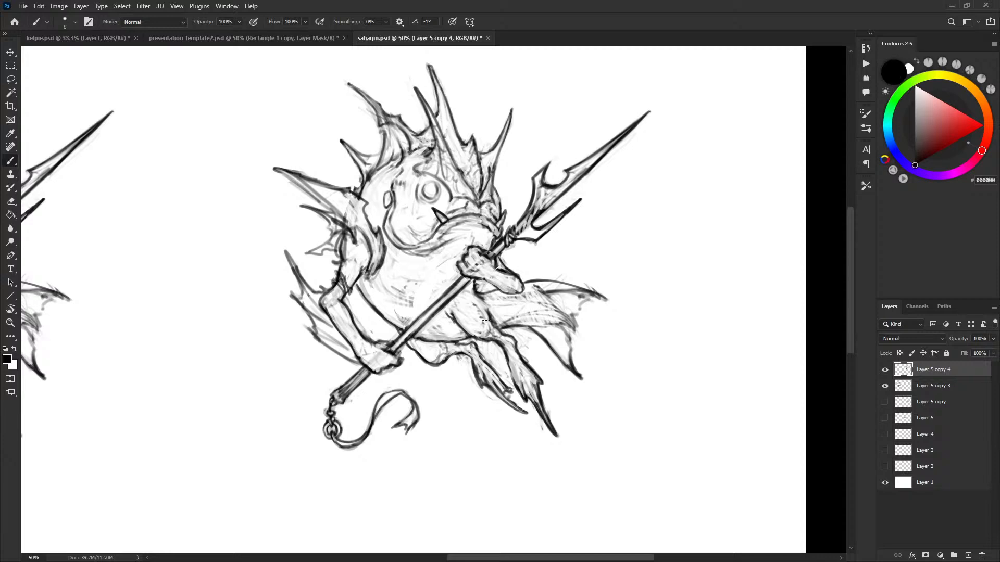
Trim the edges and tips of both finned feet with white strokes.
scroll(666, 312, up, 2)
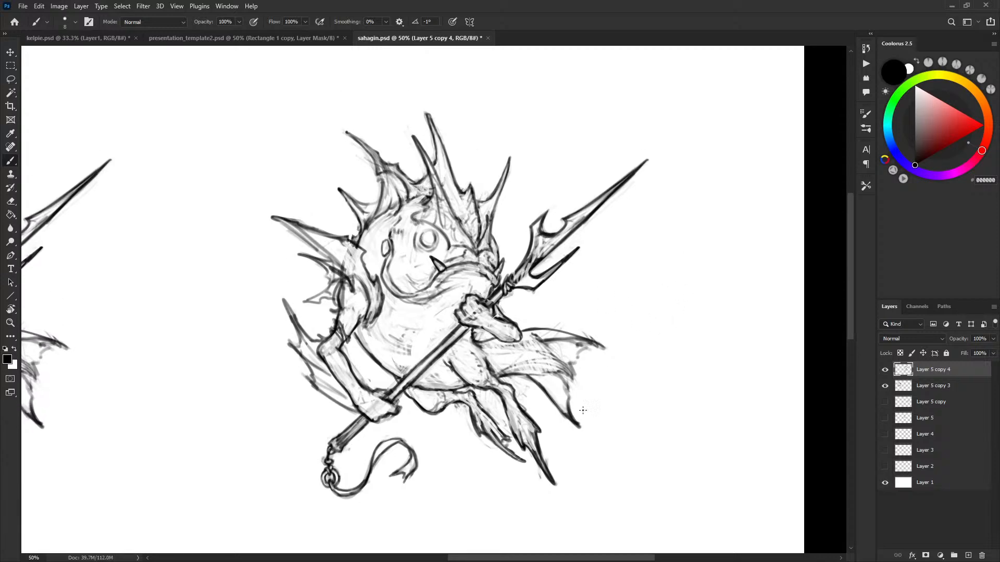
key(x)
drag(539, 443, 555, 485)
drag(503, 440, 531, 468)
drag(469, 420, 475, 432)
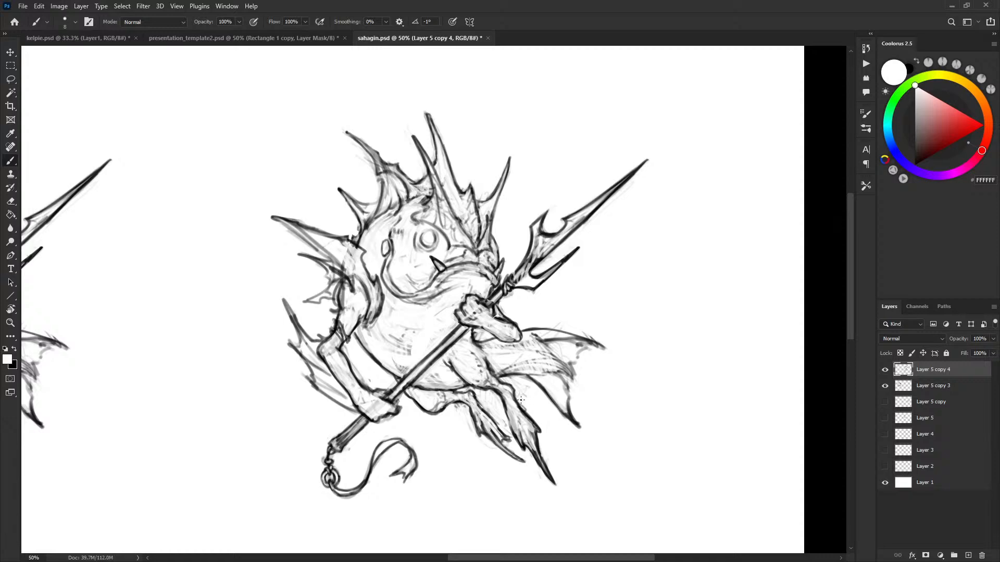
key(x)
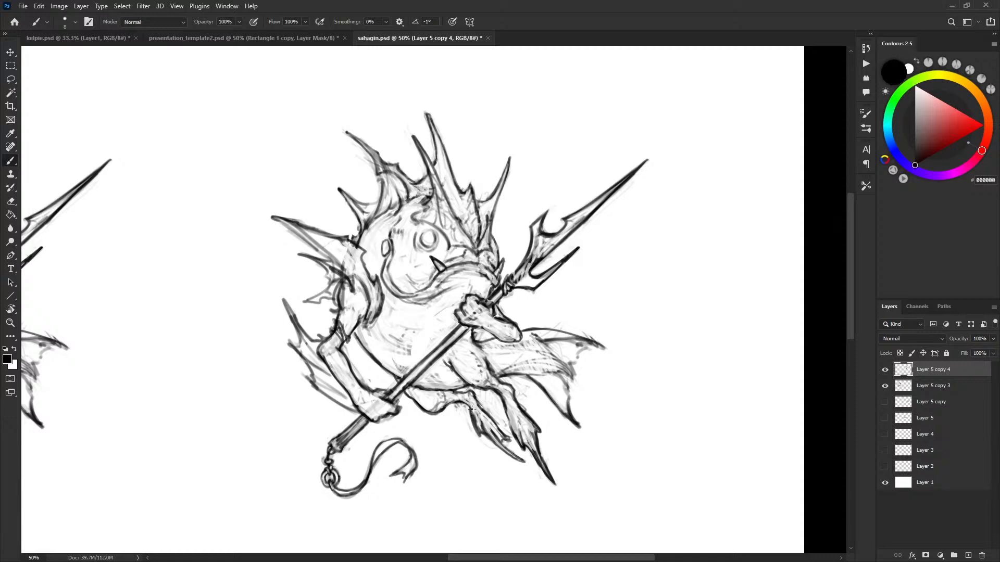
Rework the far shin's contour where it meets the foot with alternating white and black strokes.
key(x)
key(x)
key(x)
drag(469, 408, 480, 432)
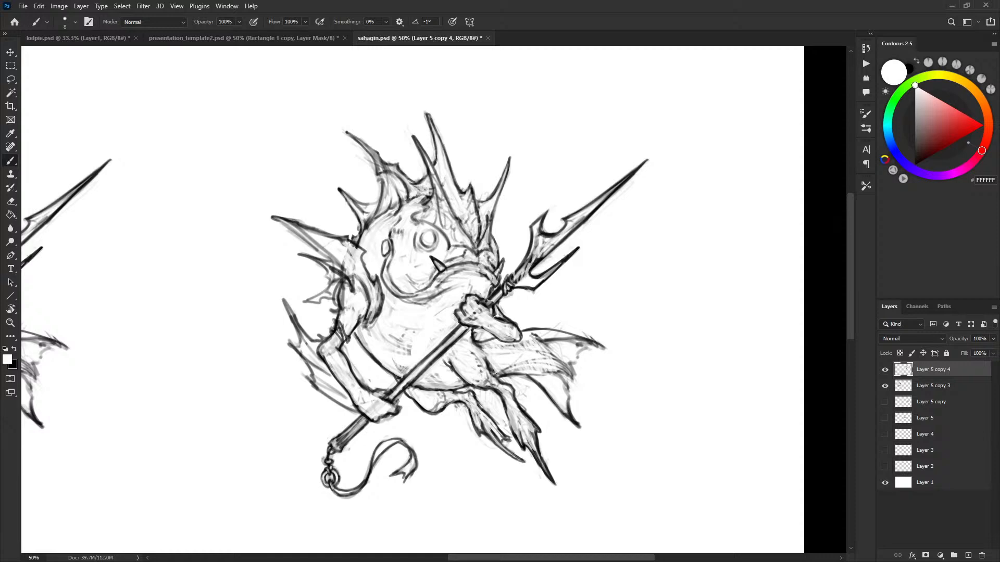
key(x)
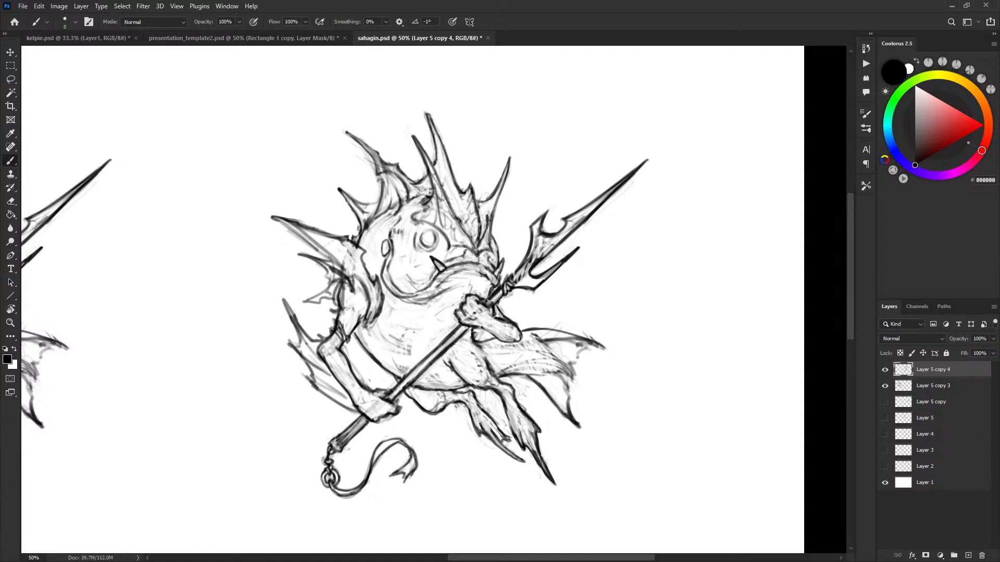
key(x)
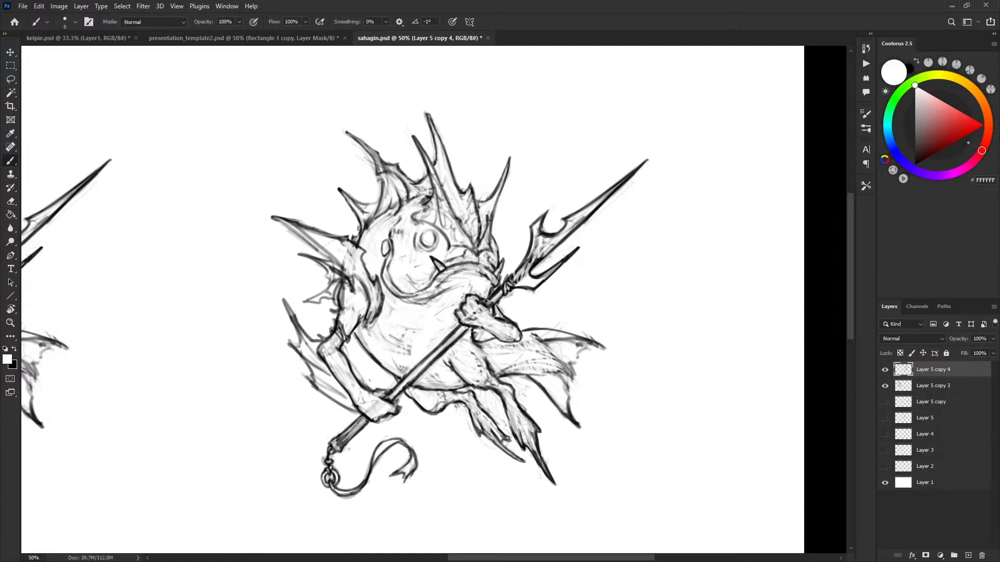
key(x)
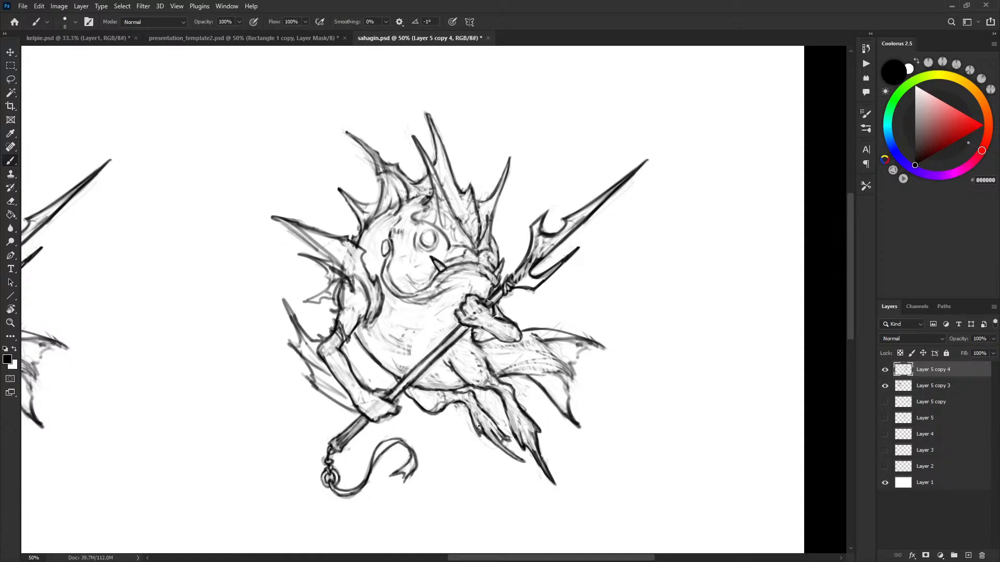
Define ragged fin tips and rays on the far foot with small alternating black and white strokes.
key(x)
key(x)
key(x)
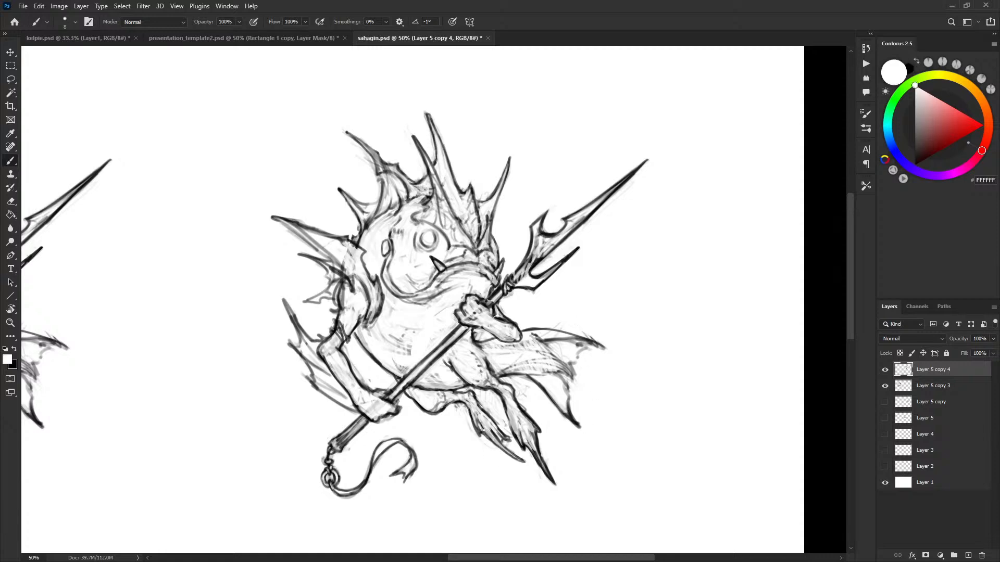
key(x)
key(x)
key(x)
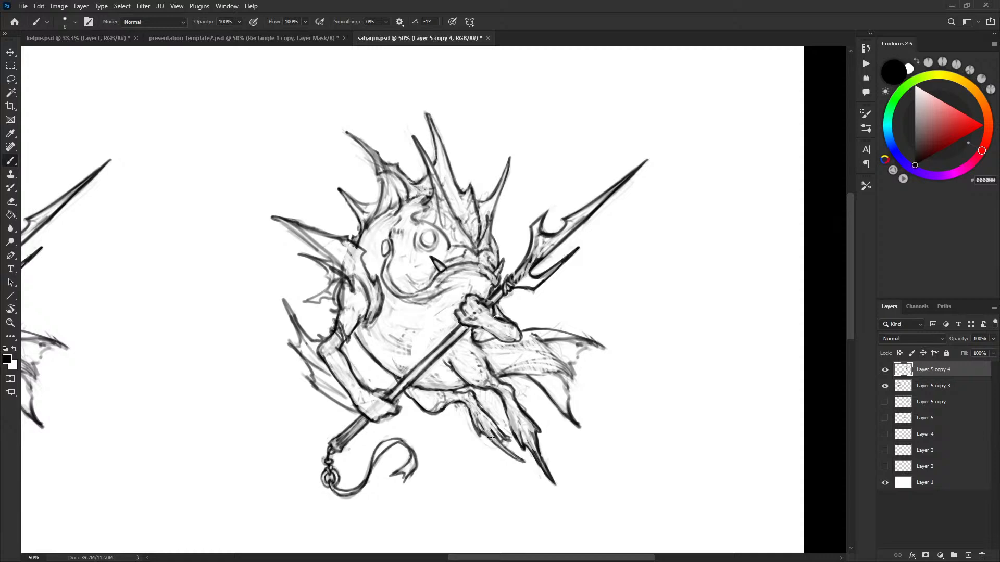
key(x)
key(x)
key(x)
key(x)
key(x)
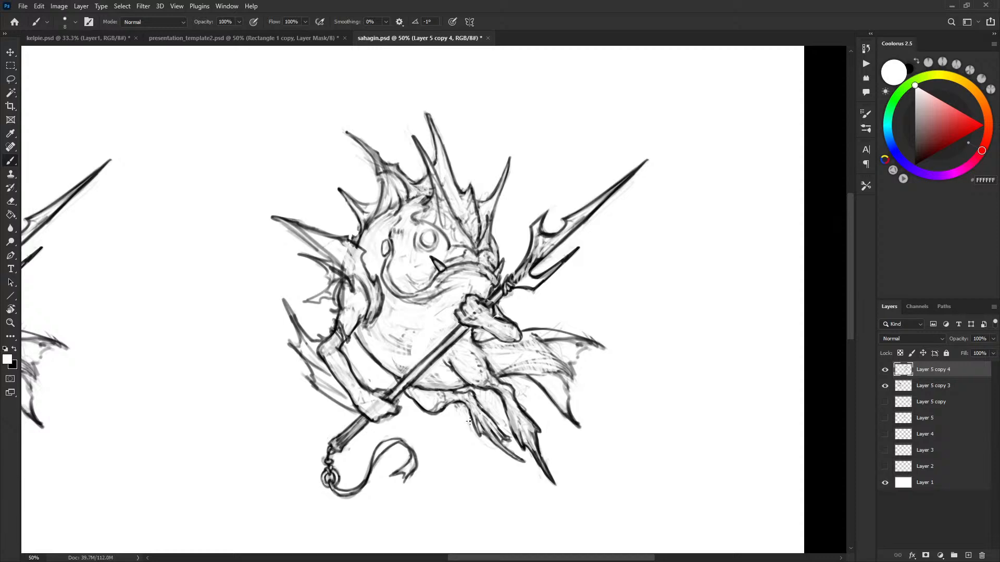
Sharpen the near foot's jagged fin edge and inner rays with small alternating black and white strokes.
scroll(548, 344, down, 3)
scroll(627, 264, left, 2)
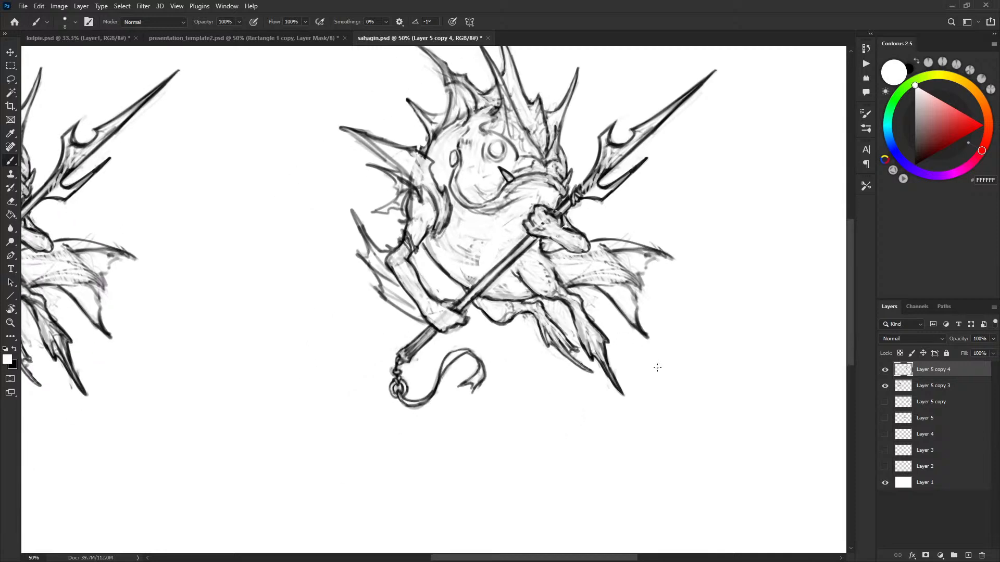
key(x)
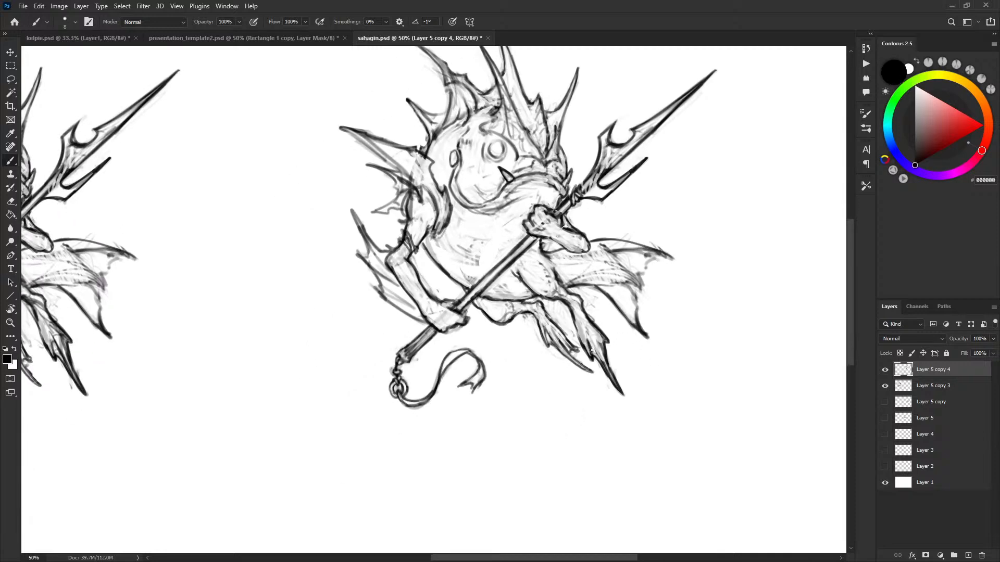
key(x)
key(x)
key(x)
key(x)
key(x)
key(x)
key(x)
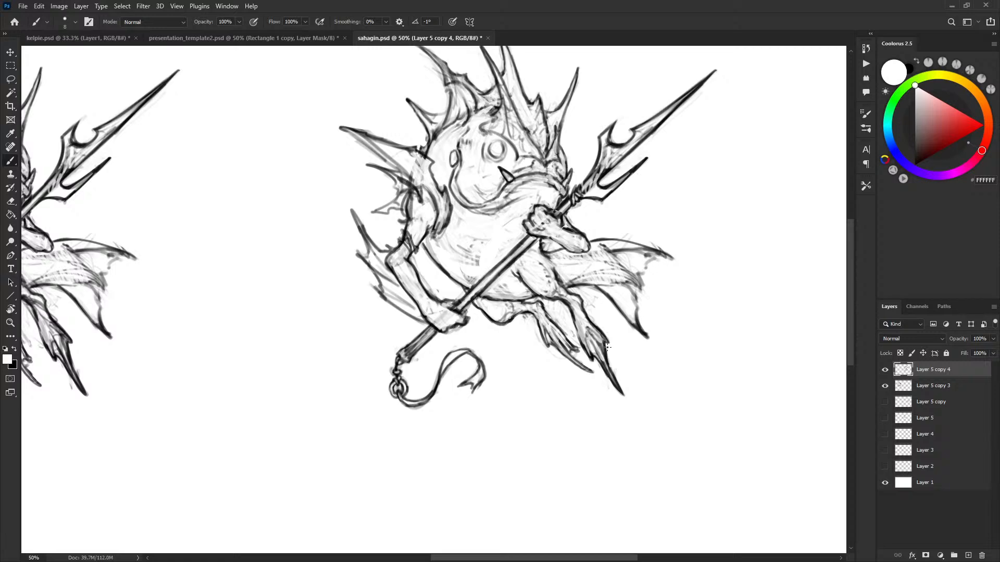
key(x)
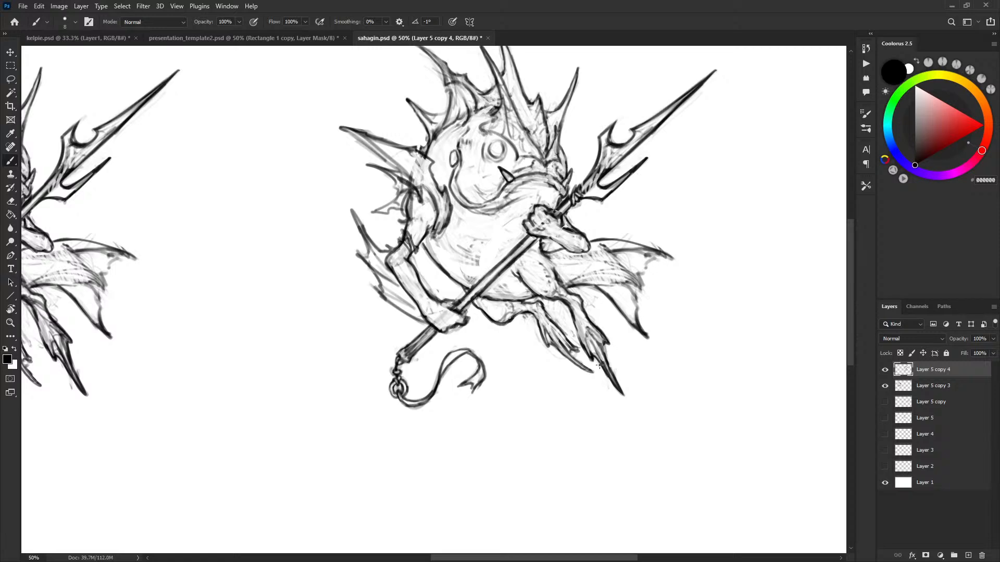
Define the small inner fin point and the base of the near foot's long tip with alternating black and white strokes.
key(x)
key(x)
key(x)
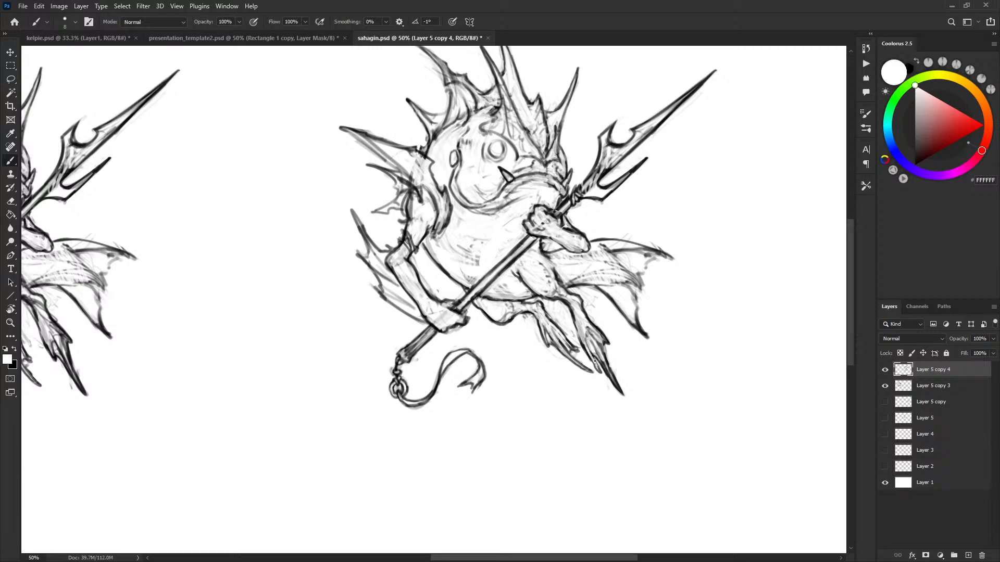
key(x)
key(x)
key(x)
key(x)
key(x)
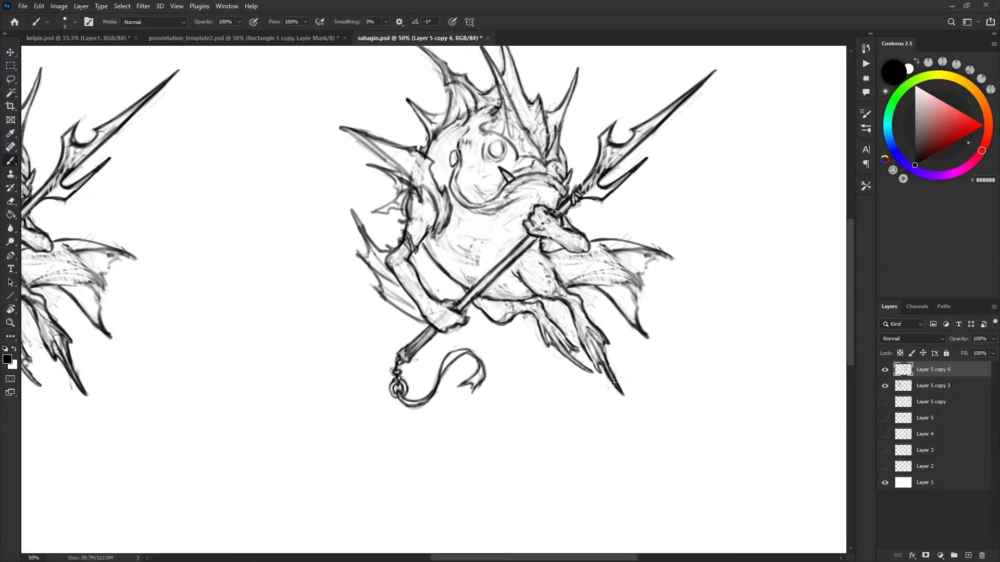
key(x)
key(x)
key(x)
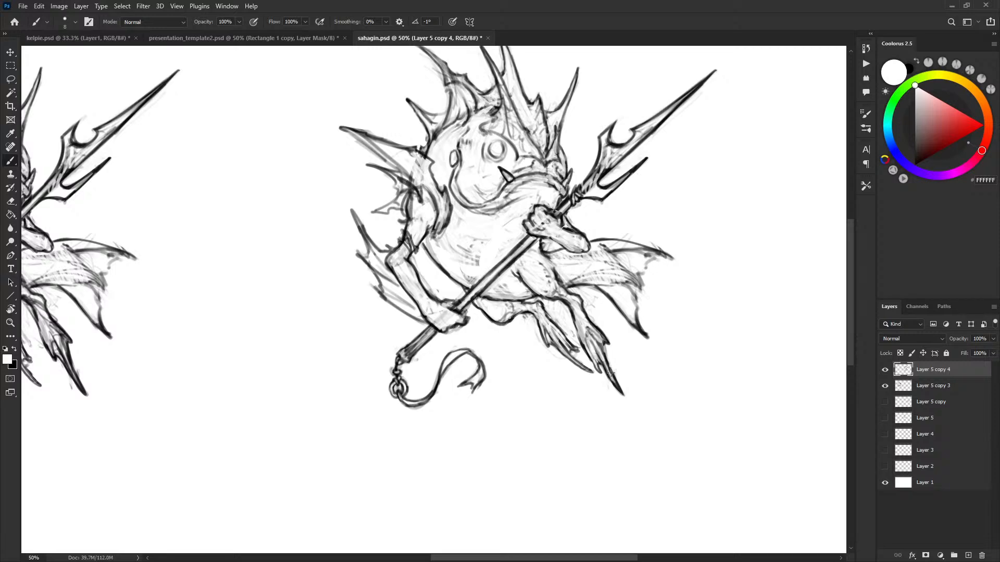
Select the near foot's long fin tip, rotate it about -4°, and shift it slightly outward.
key(l)
mouse_move(604, 360)
mouse_down()
mouse_move(608, 379)
mouse_move(605, 362)
mouse_move(643, 349)
mouse_move(623, 371)
mouse_up()
key(ctrl+t)
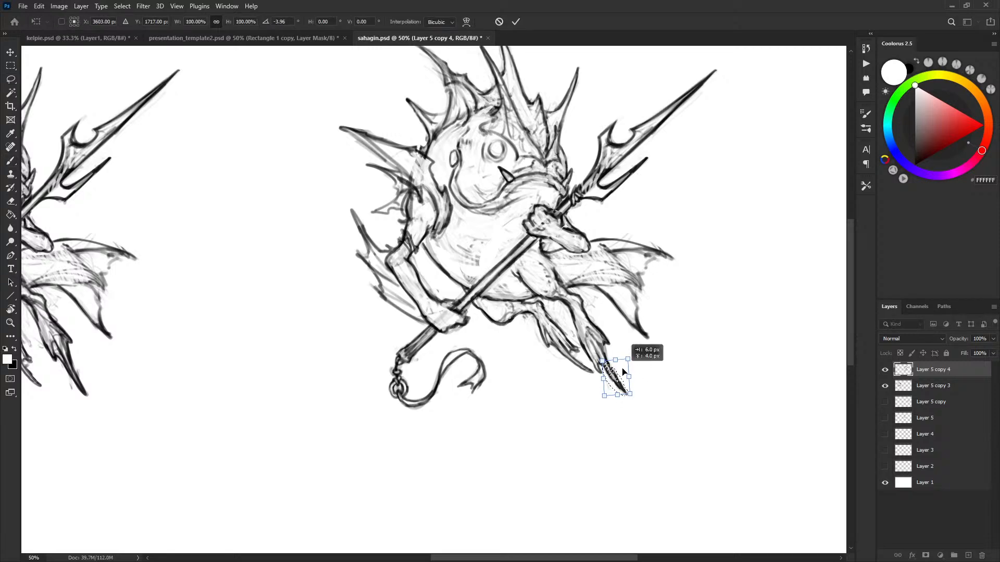
key(Return)
key(b)
key(x)
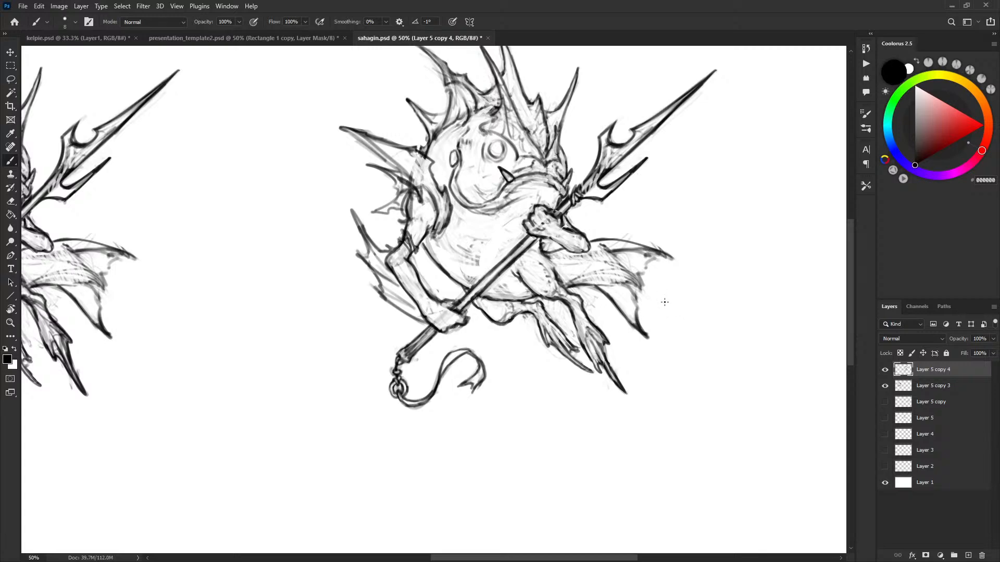
Select the area around both finned feet and open it in the Liquify filter.
key(l)
drag(557, 280, 631, 282)
click(176, 5)
click(177, 6)
click(177, 6)
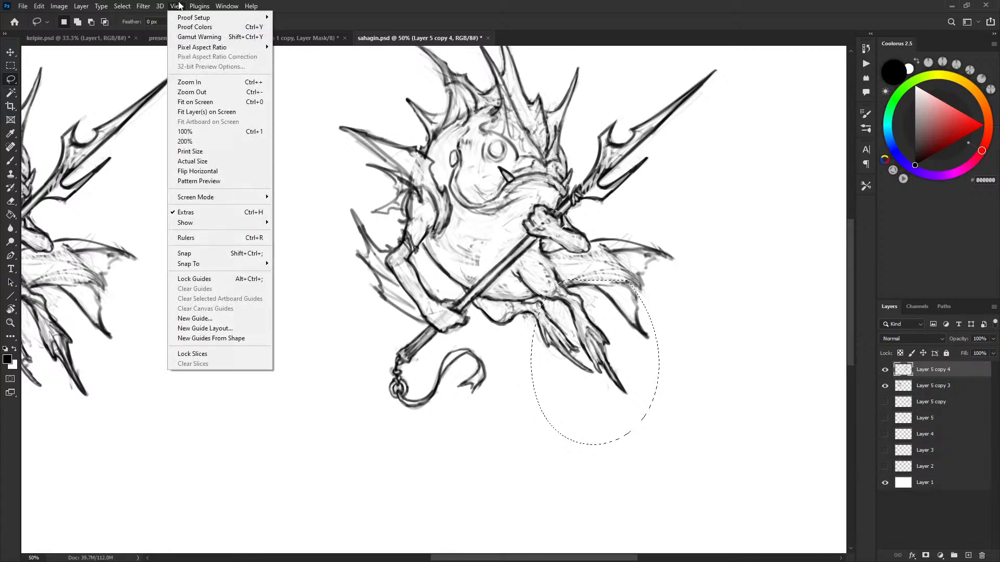
mouse_move(143, 6)
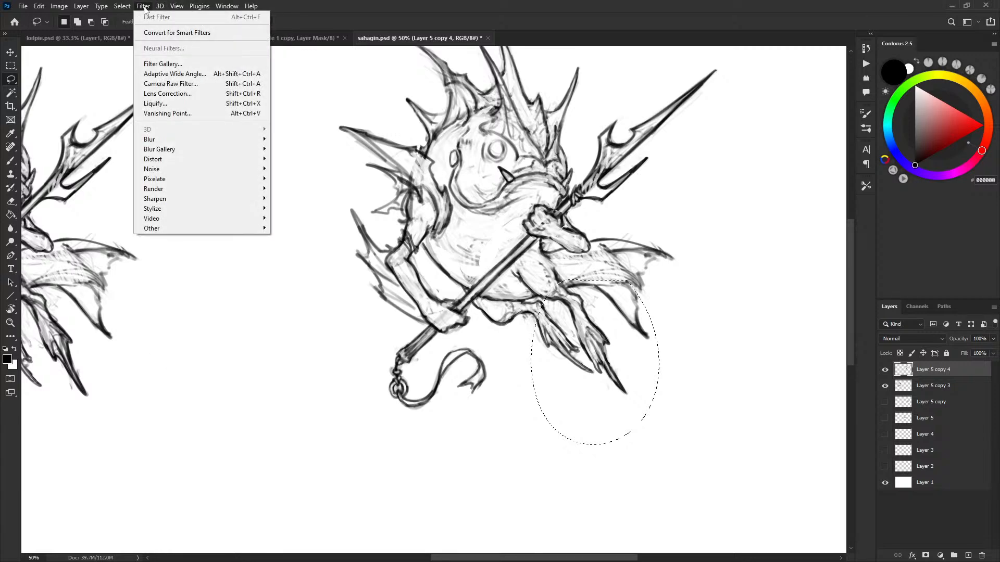
click(243, 105)
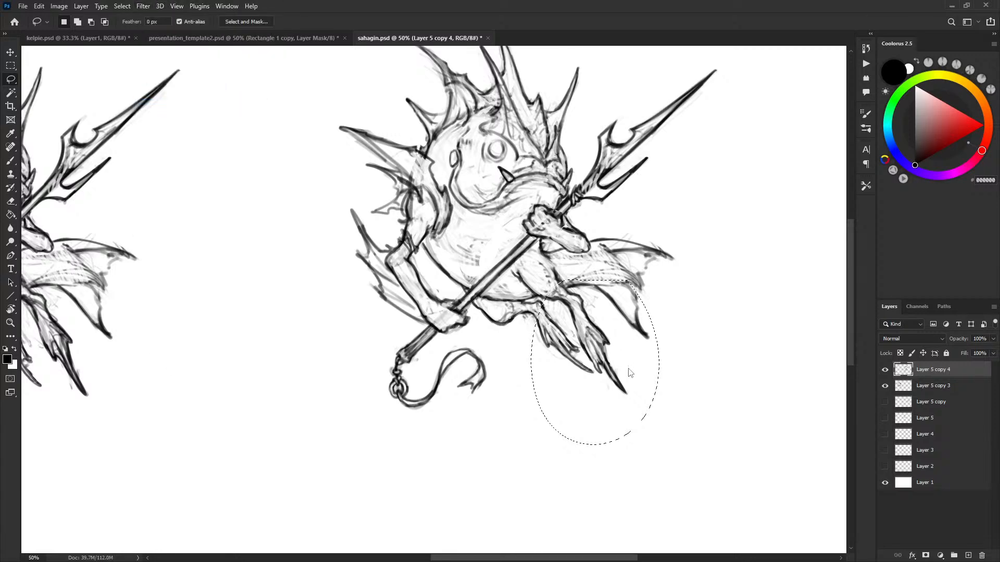
Curve the near foot's long fin tip outward in Liquify, reducing the brush size to 60, apply the warp and deselect.
key(bracketleft)
key(bracketleft)
key(bracketleft)
key(bracketleft)
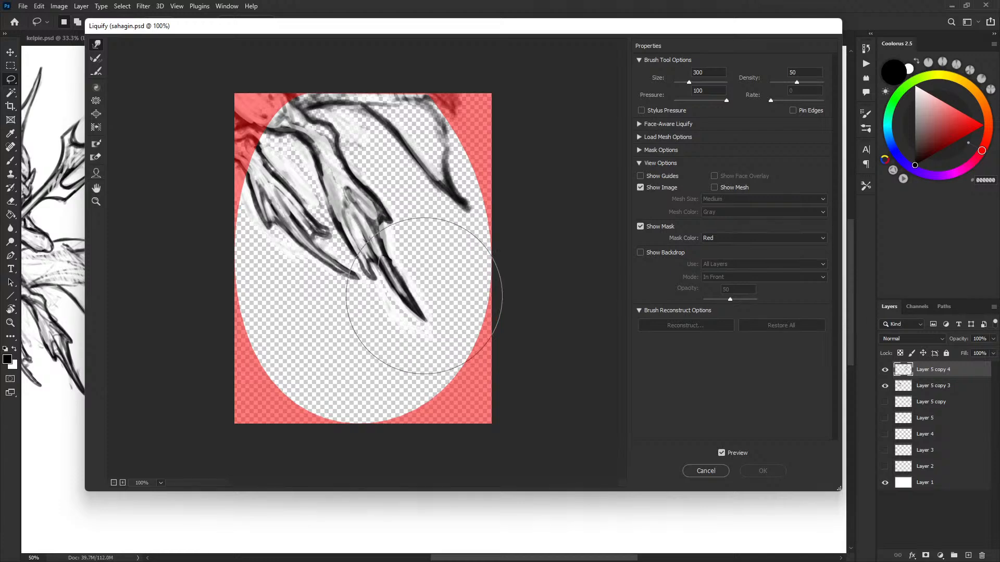
drag(420, 298, 424, 299)
mouse_move(425, 323)
mouse_down()
mouse_move(410, 297)
mouse_move(439, 323)
mouse_move(416, 290)
mouse_move(426, 292)
mouse_move(408, 305)
mouse_move(412, 278)
mouse_move(384, 236)
mouse_up()
key([)
key([)
key([)
key([)
key([)
key([)
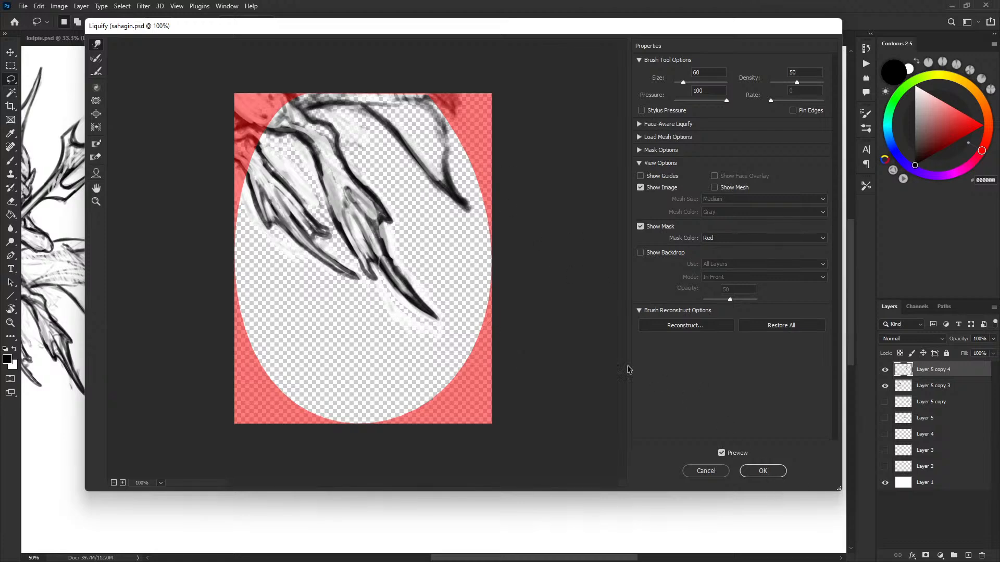
click(763, 471)
drag(680, 294, 655, 313)
key(ctrl+d)
drag(655, 347, 614, 393)
Touch up the lower belly line beside the near thigh with small white and black brush strokes.
key(b)
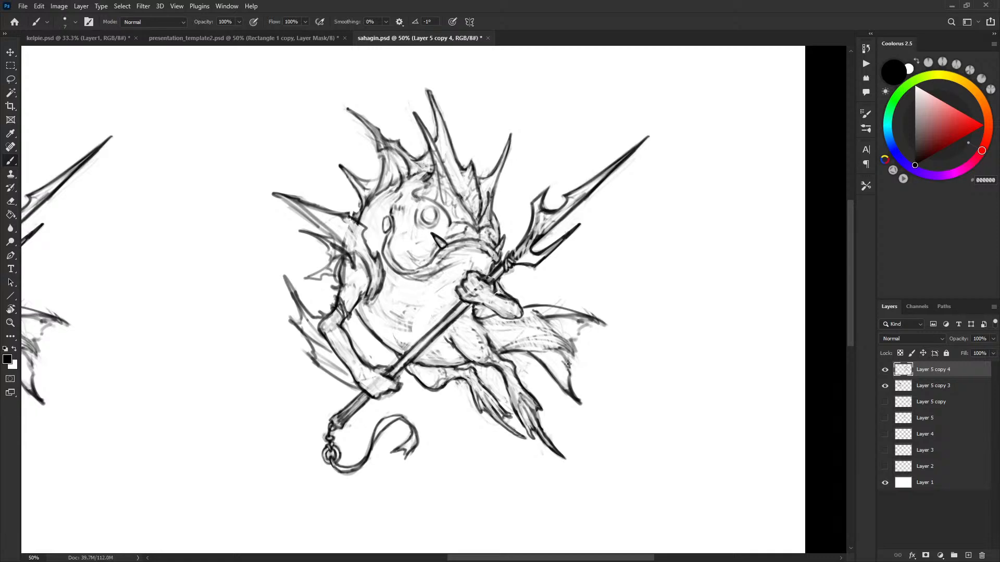
drag(641, 331, 653, 342)
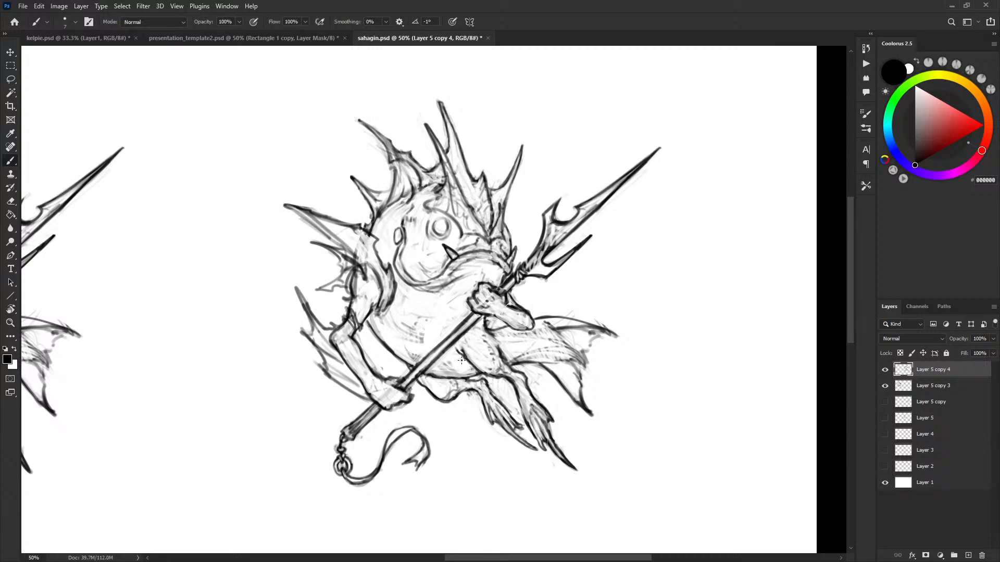
drag(461, 358, 472, 362)
key(x)
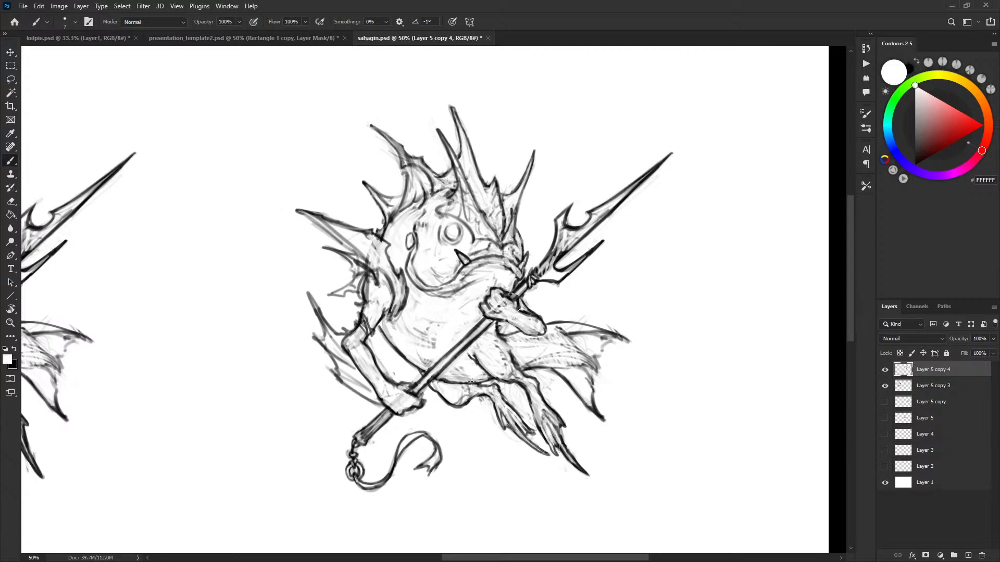
key(x)
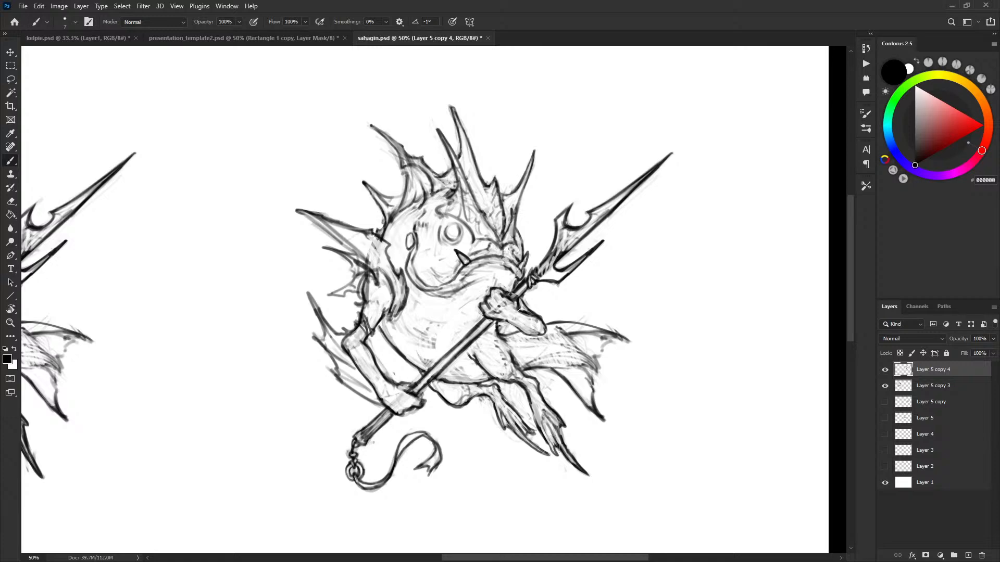
key(l)
drag(480, 347, 485, 380)
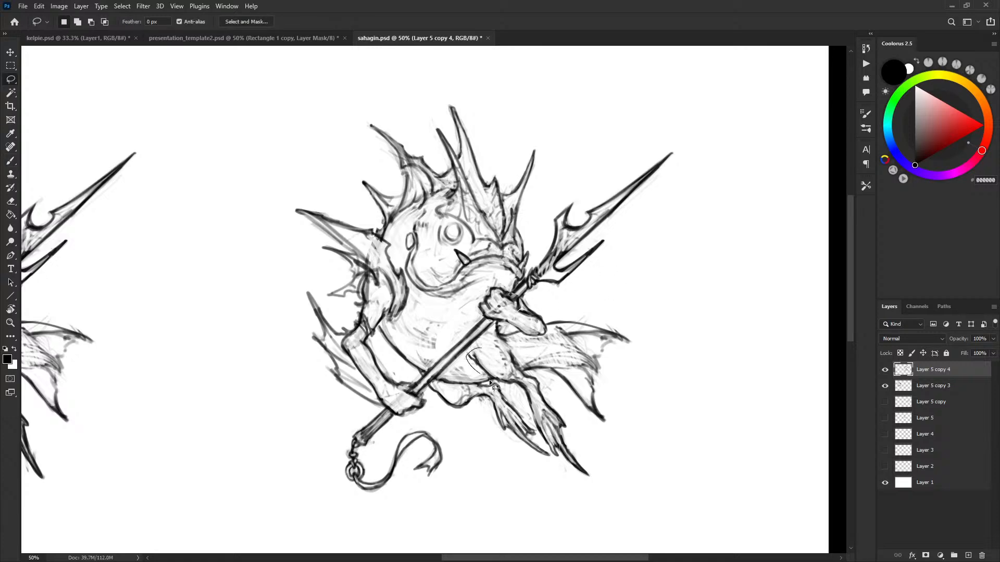
mouse_move(528, 416)
mouse_down()
mouse_move(559, 472)
mouse_move(620, 482)
mouse_move(538, 371)
mouse_up()
key(ctrl+d)
Add short black shading strokes on the belly along the spear shaft, just below the gripping hand.
key(x)
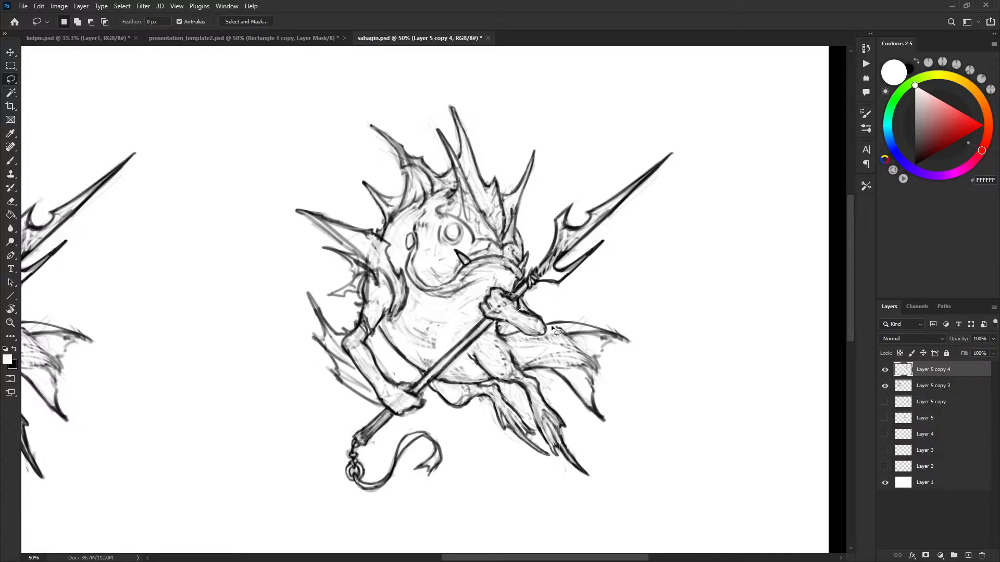
key(b)
key(x)
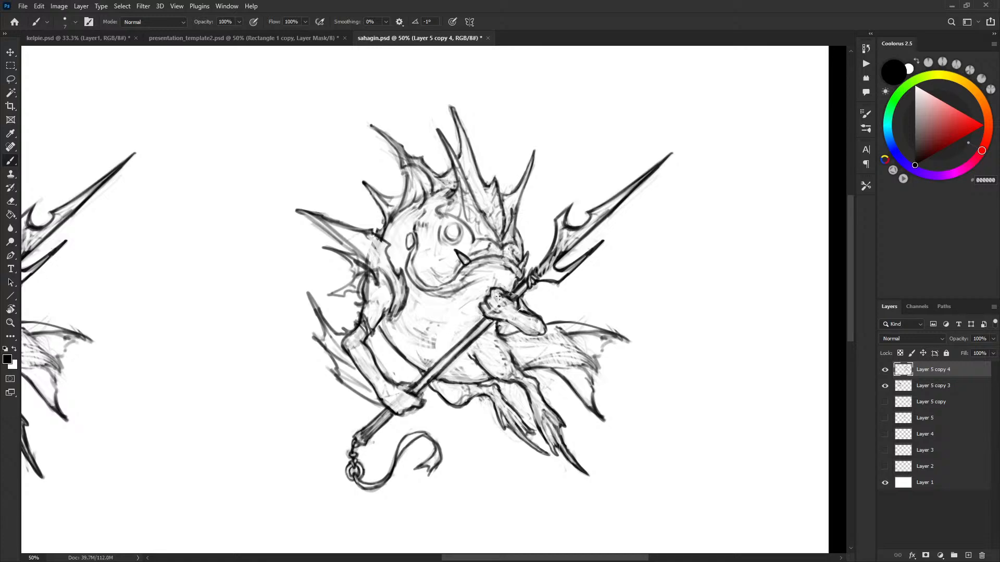
drag(479, 316, 451, 343)
Select the legs and tail fin together and shift them slightly down and away from the spear shaft, then deselect.
key(l)
mouse_move(444, 375)
mouse_down()
mouse_move(430, 388)
mouse_move(572, 502)
mouse_move(606, 295)
mouse_up()
drag(498, 328, 501, 333)
key(v)
drag(570, 401, 576, 405)
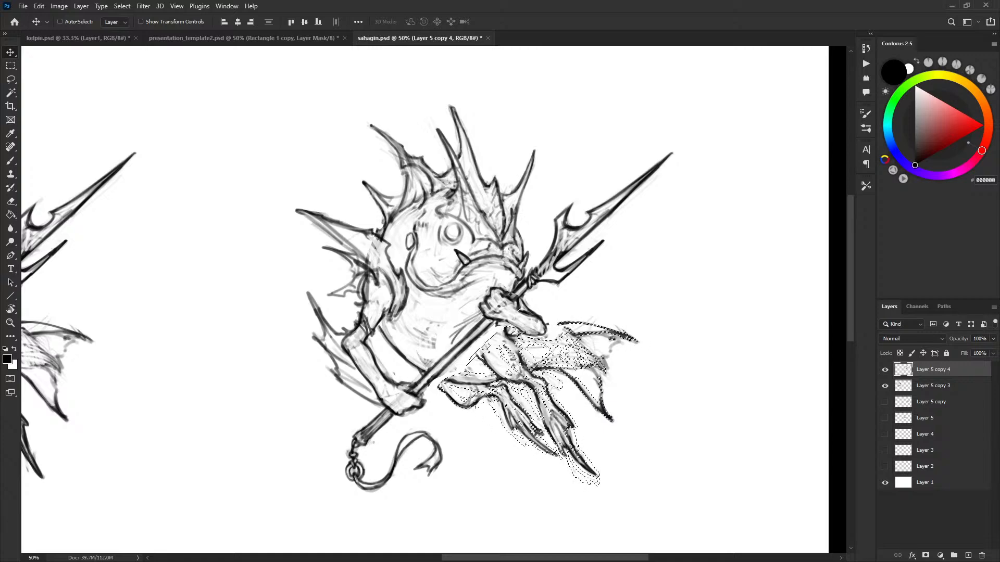
key(ctrl+d)
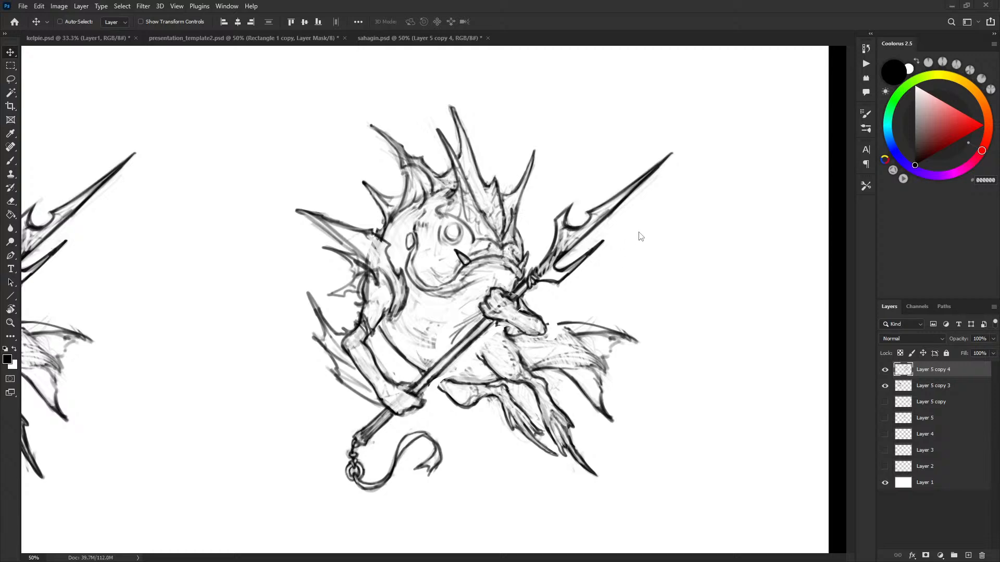
key(ctrl+z)
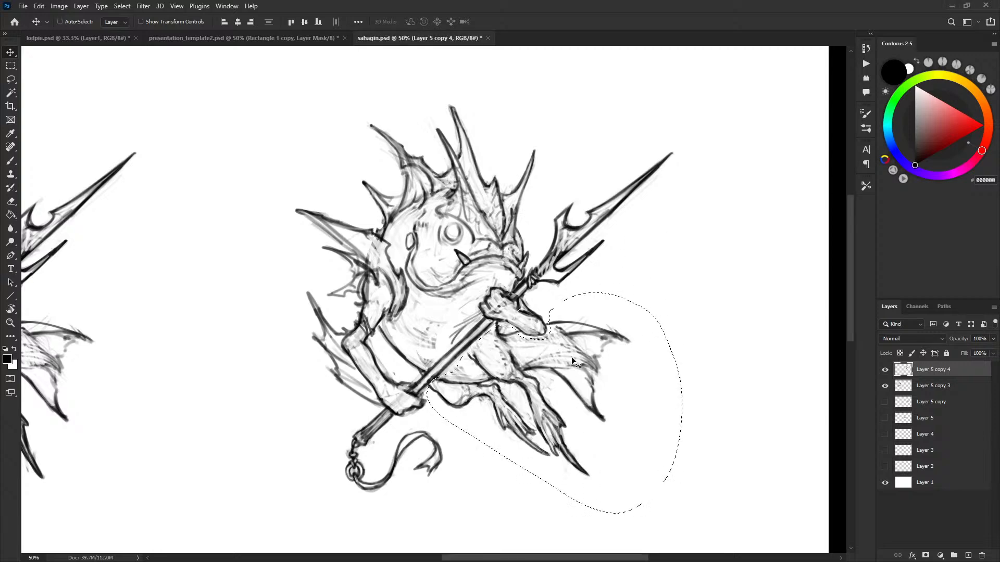
drag(580, 365, 588, 375)
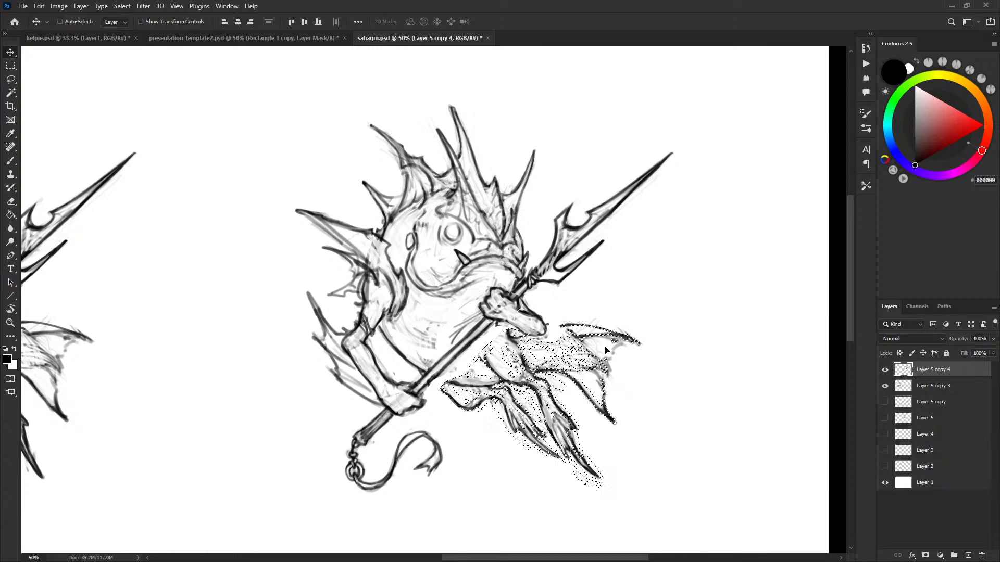
key(ctrl+d)
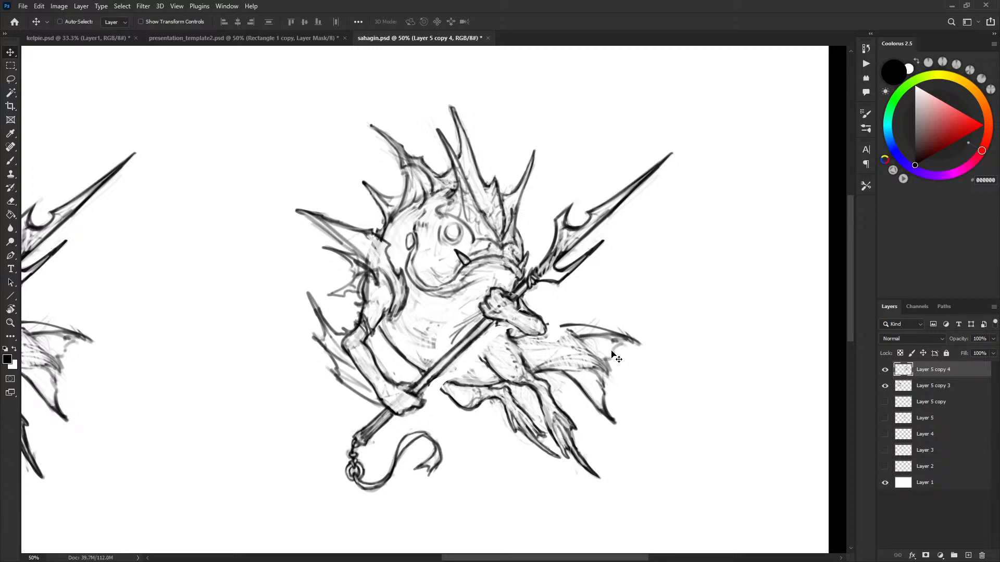
Clean up below the front forearm and join the tail fin's upper edge to it with black and white brush strokes.
mouse_move(596, 310)
mouse_down()
mouse_move(627, 306)
mouse_move(631, 294)
mouse_up()
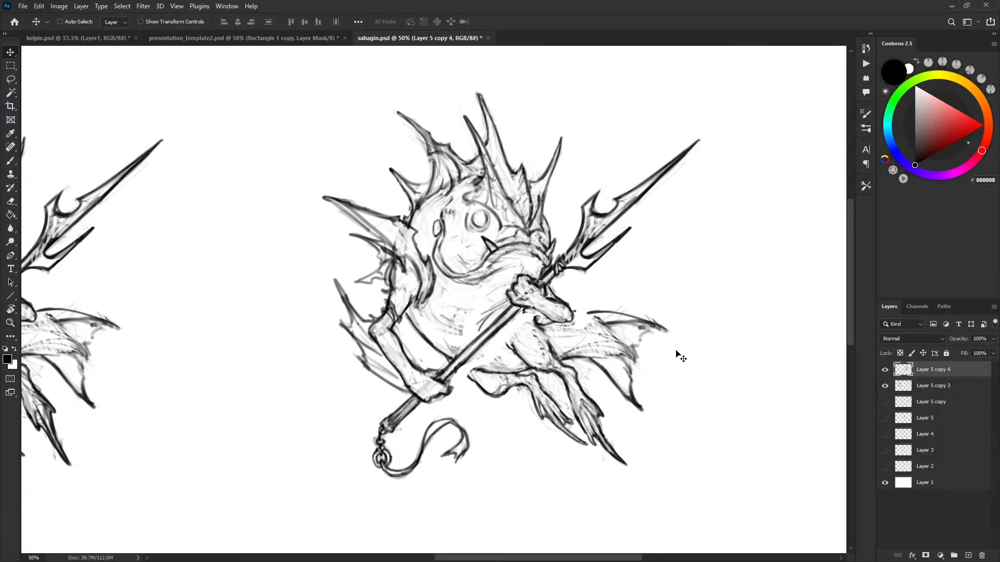
key(x)
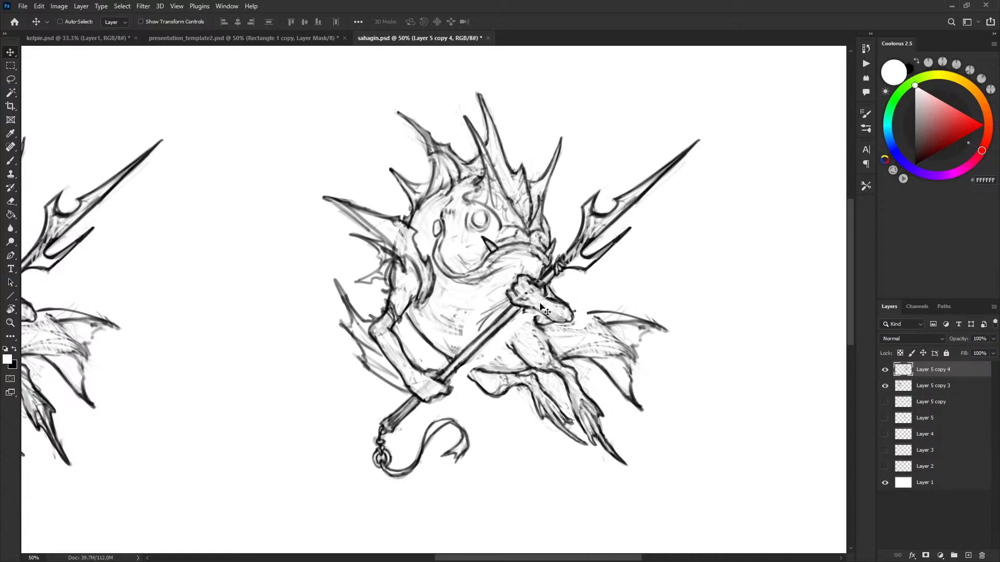
key(b)
key(x)
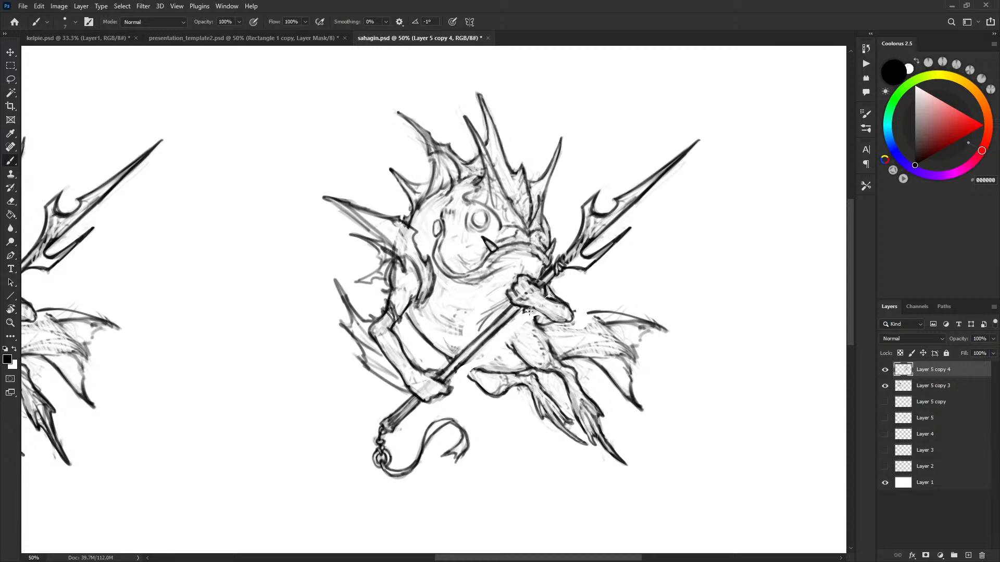
key(x)
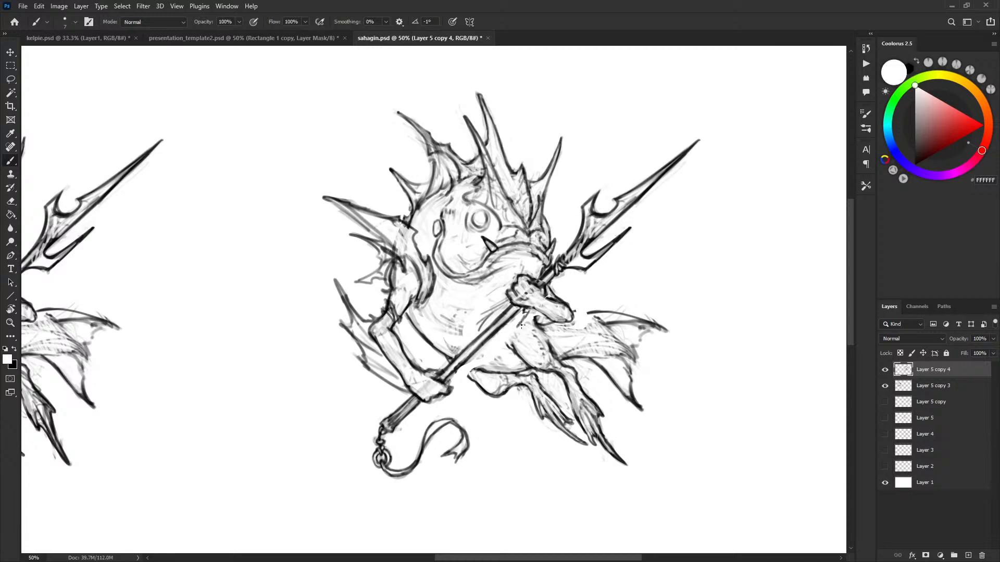
key(x)
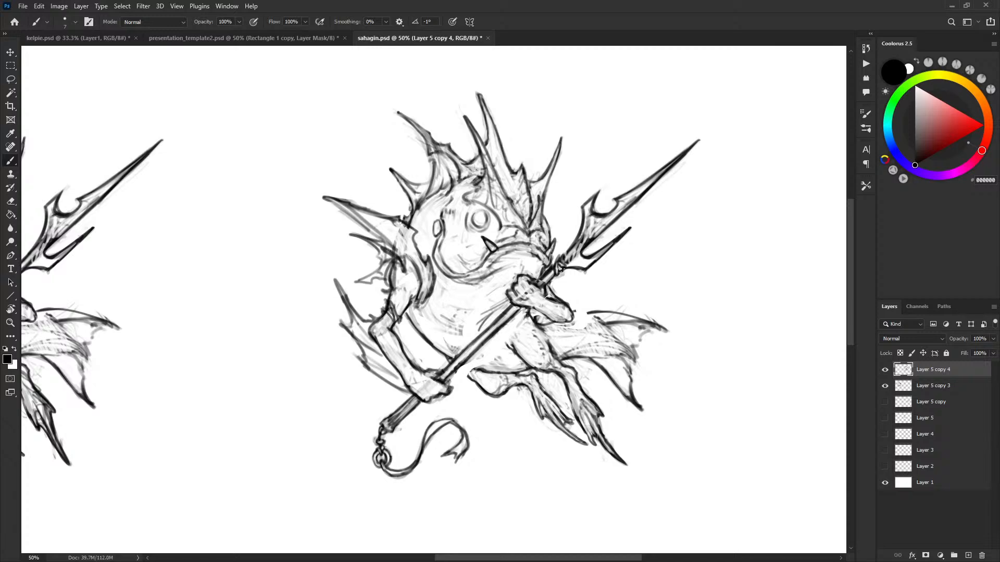
key(x)
key(x)
key(x)
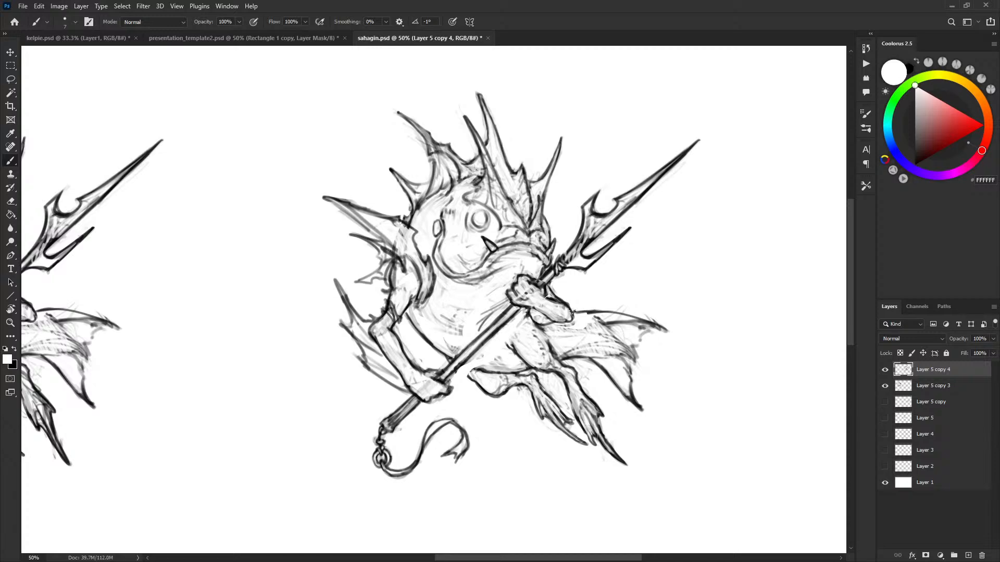
key(x)
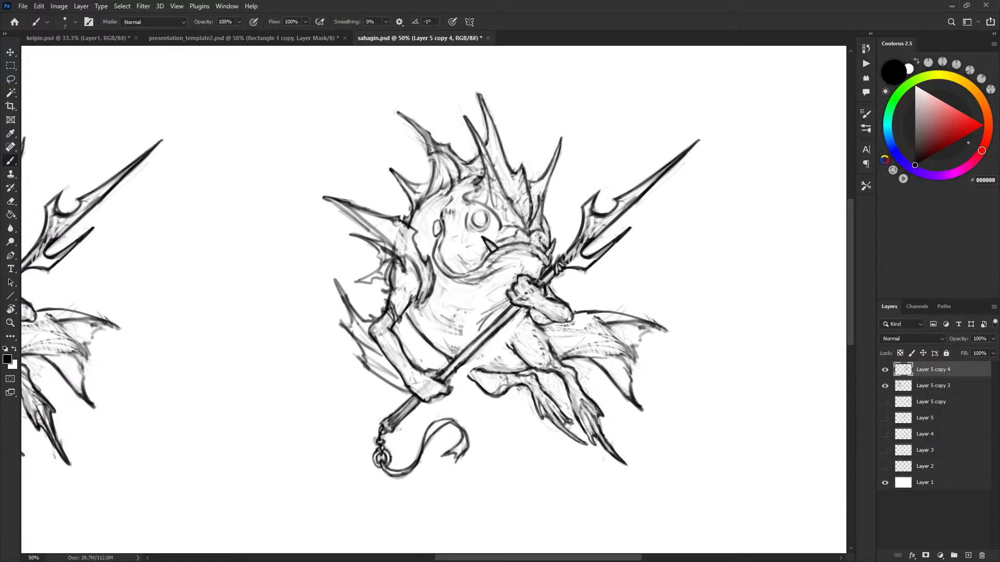
Refine the creature's legs and extend the belly and thigh line up to the spear shaft with black and white brush strokes.
key(v)
mouse_move(567, 318)
mouse_down()
mouse_move(544, 325)
mouse_move(555, 322)
mouse_up()
key(b)
key(x)
key(x)
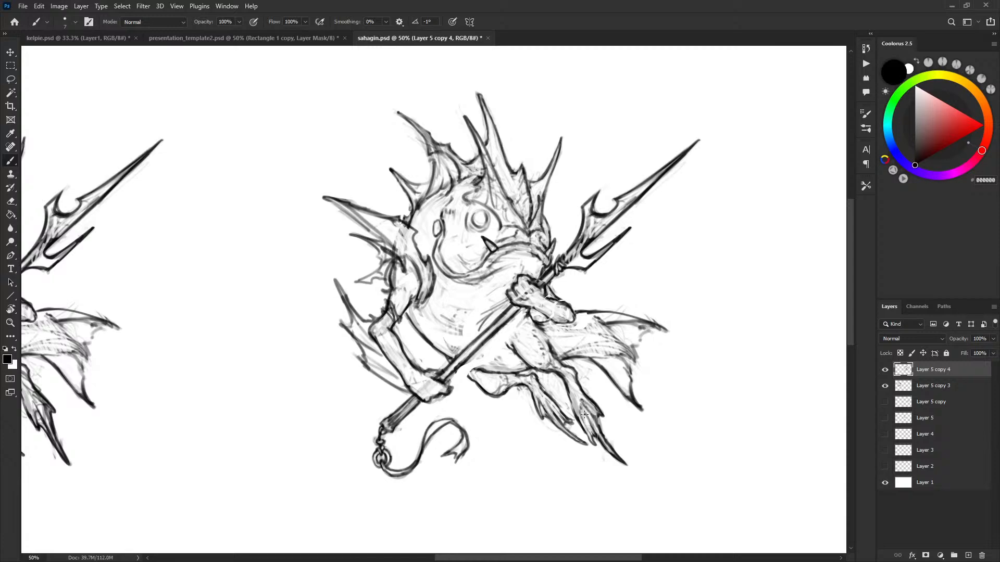
drag(534, 323, 544, 329)
key(x)
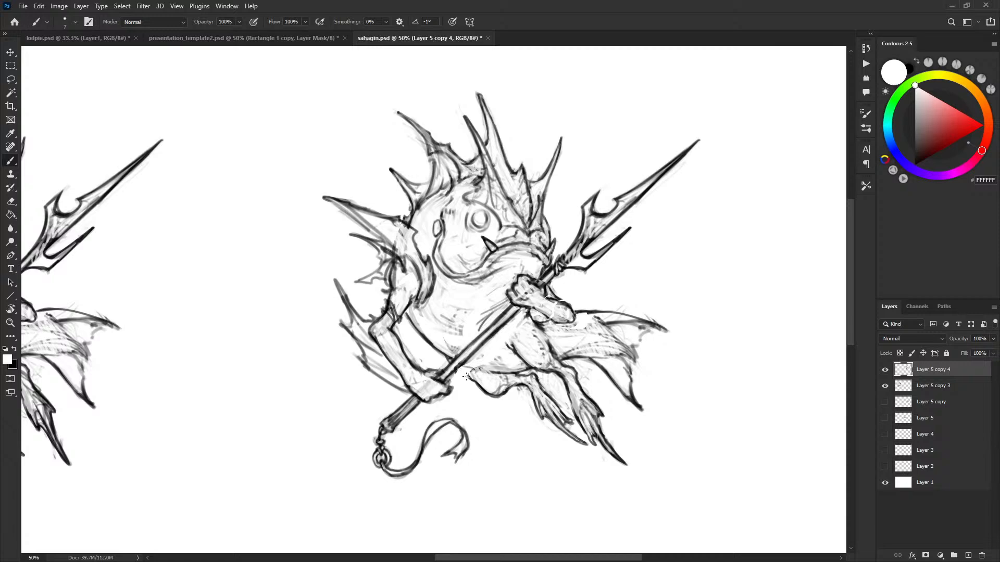
key(x)
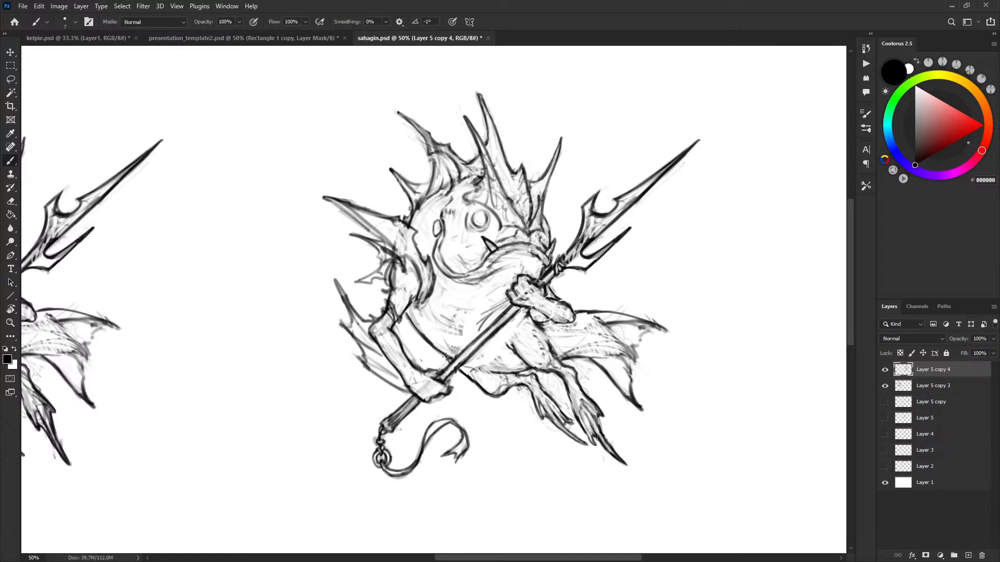
key(x)
key(x)
Briefly show Layer 5 copy and hide it again to compare it with the current sketch.
scroll(705, 319, up, 3)
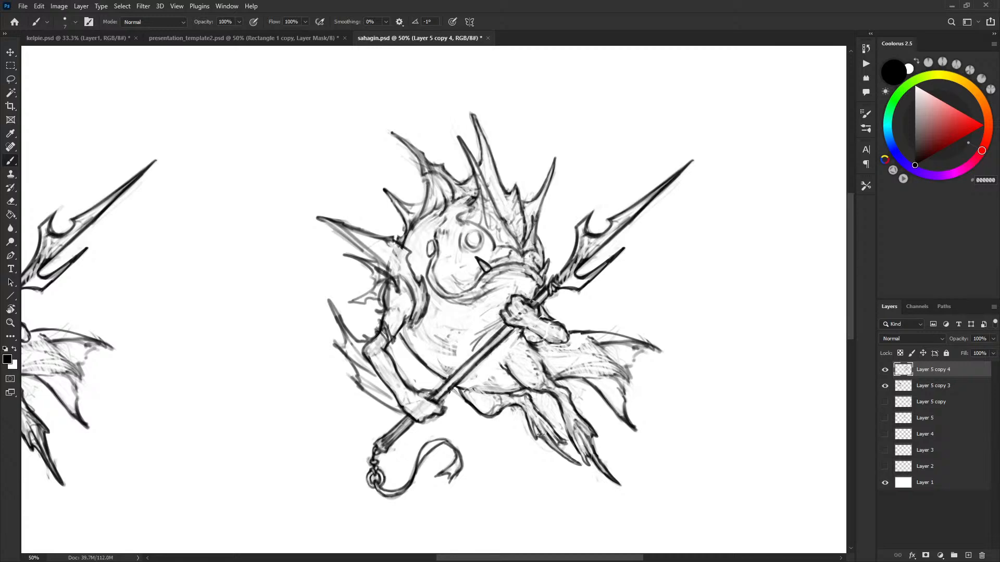
right_click(549, 312)
key(Escape)
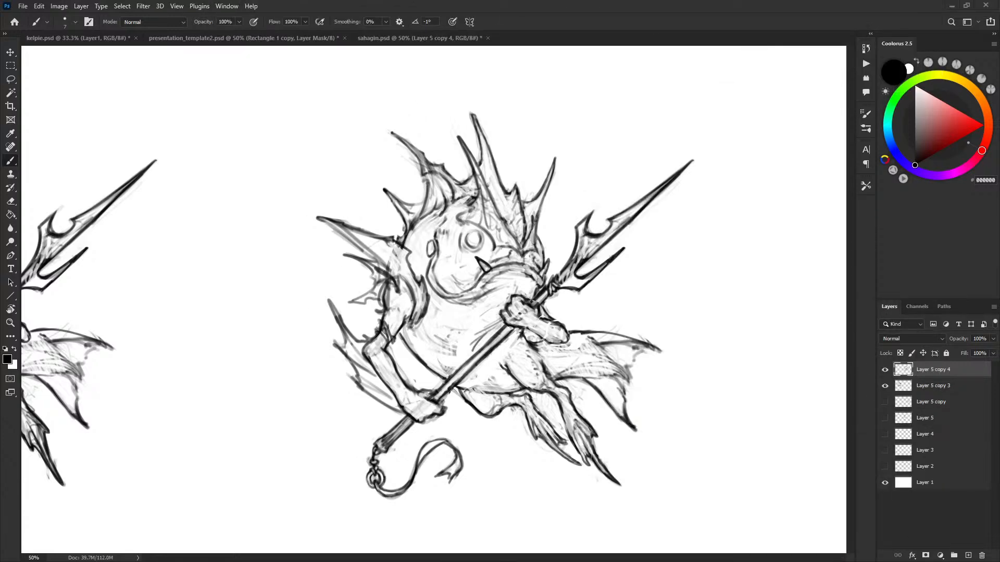
click(649, 22)
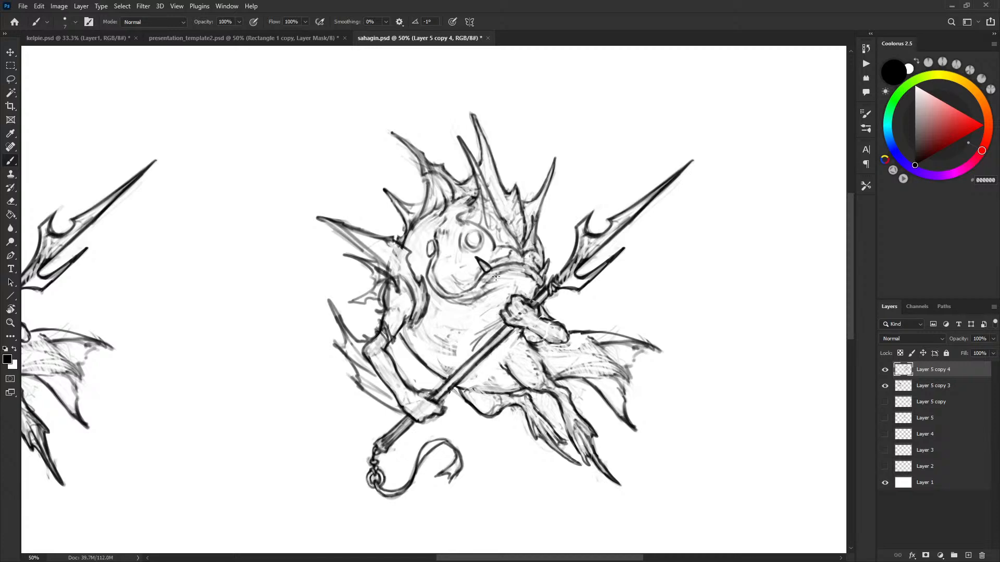
mouse_move(507, 310)
mouse_down()
mouse_move(792, 296)
mouse_move(506, 287)
mouse_move(524, 323)
mouse_up()
click(886, 402)
click(885, 402)
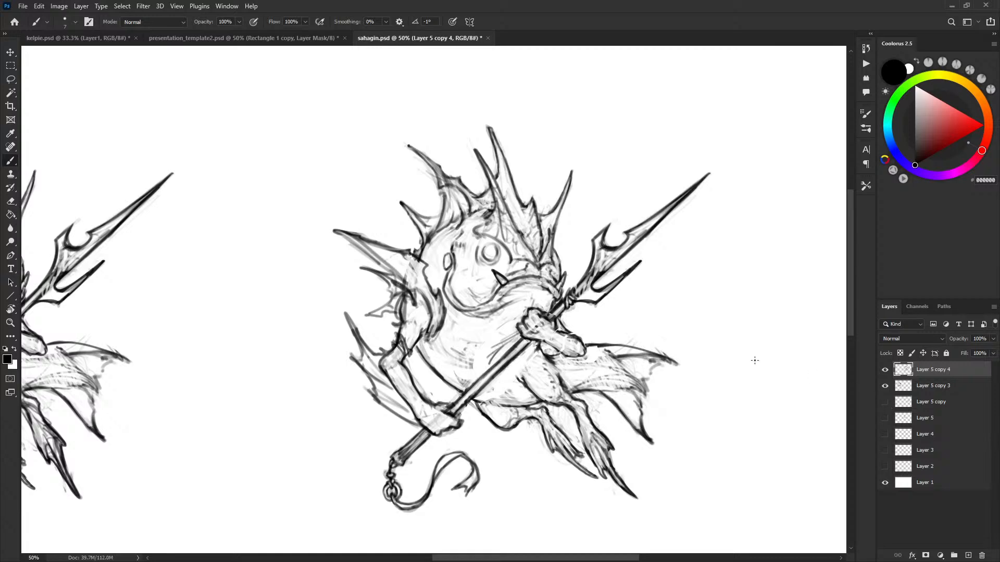
Try new brush lines along the creature's mouth and beneath its jaw.
drag(489, 244, 485, 249)
mouse_move(488, 296)
mouse_down()
mouse_move(500, 282)
mouse_move(498, 315)
mouse_move(560, 289)
mouse_up()
key(ctrl+z)
key(ctrl+z)
drag(559, 289, 529, 315)
key(ctrl+z)
mouse_move(498, 286)
mouse_down()
mouse_move(505, 310)
mouse_move(502, 287)
mouse_move(566, 271)
mouse_up()
key(ctrl+z)
key(ctrl+z)
Sharpen the tusk and clean up the jaw line around it, alternating black and white brush strokes.
key(x)
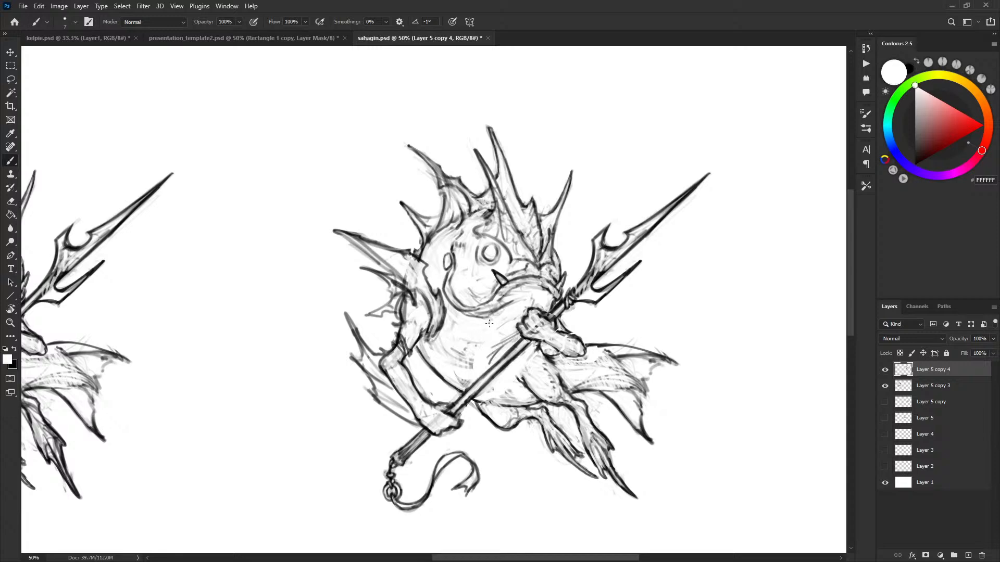
key(x)
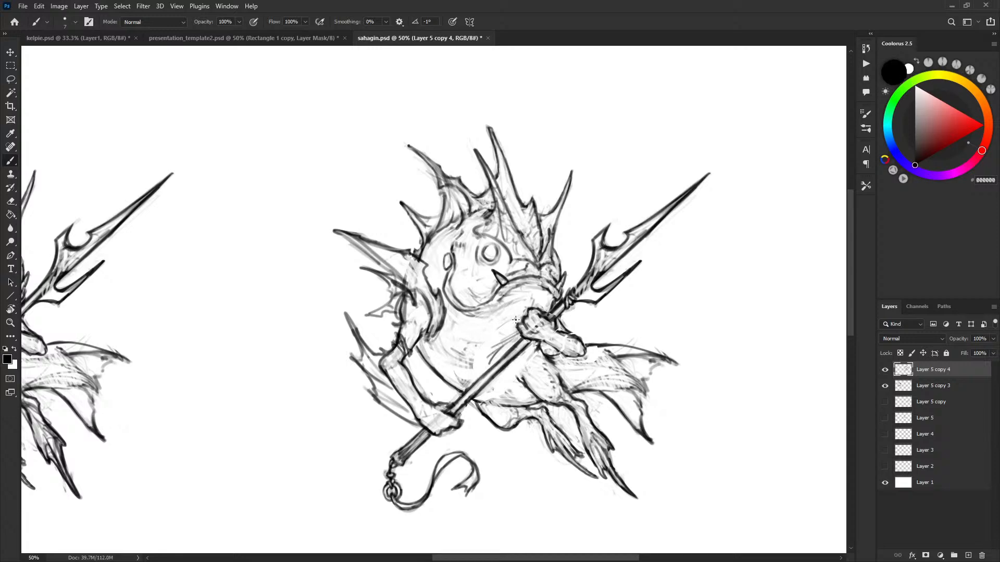
drag(495, 273, 502, 282)
key(x)
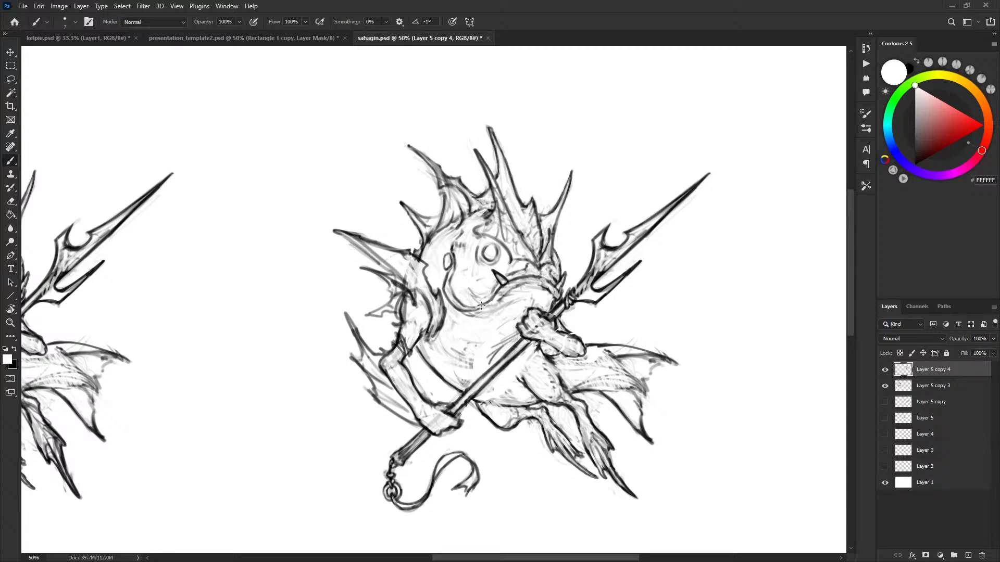
key(x)
key(x)
key(x)
Refine the cheek and the round eye with black and white brush strokes.
mouse_move(468, 263)
mouse_down()
mouse_move(471, 283)
mouse_move(491, 253)
mouse_up()
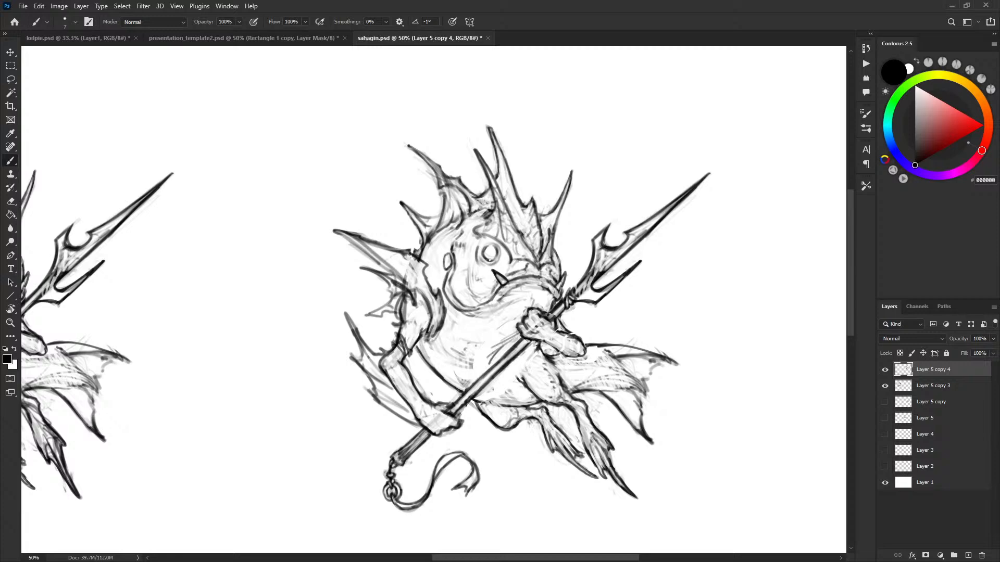
key(x)
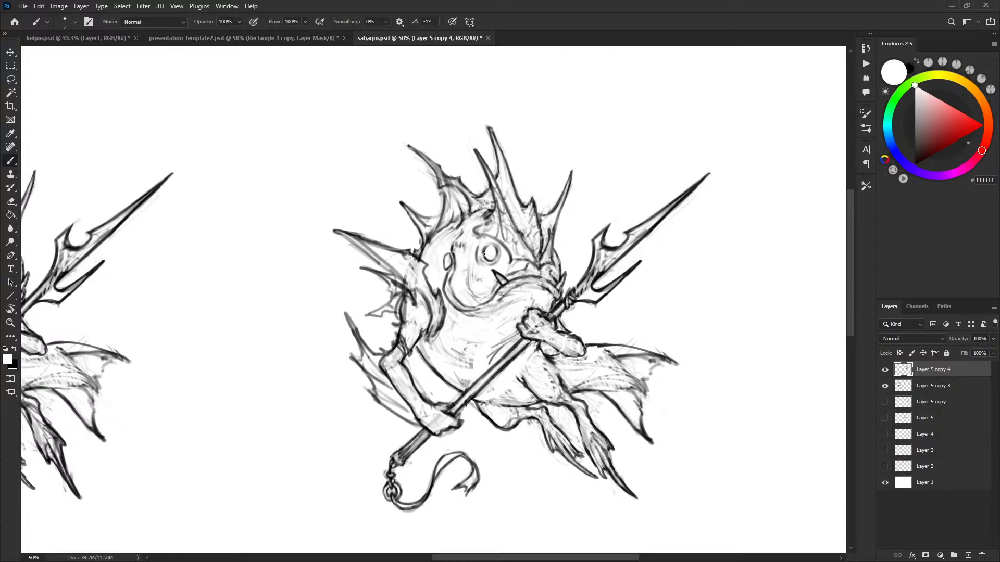
key(x)
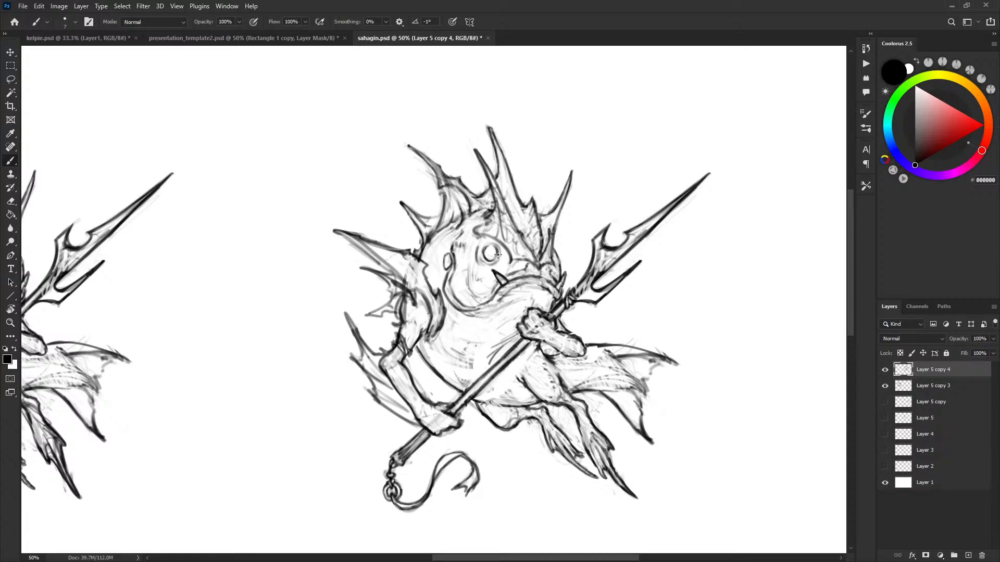
key(x)
key(x)
Clean up and redefine the lines of the spiky fin on the back shoulder.
drag(339, 238, 361, 269)
key(ctrl+z)
key(x)
mouse_move(398, 299)
mouse_down()
mouse_move(398, 270)
mouse_move(408, 283)
mouse_move(400, 269)
mouse_move(413, 263)
mouse_move(408, 287)
mouse_up()
key(x)
Try extra brush lines beside the back arm and across the belly.
drag(485, 372, 498, 288)
mouse_move(410, 256)
mouse_down()
mouse_move(306, 347)
mouse_move(329, 358)
mouse_move(371, 254)
mouse_move(370, 394)
mouse_move(387, 378)
mouse_move(362, 372)
mouse_move(387, 370)
mouse_move(350, 379)
mouse_move(382, 366)
mouse_move(349, 364)
mouse_move(334, 337)
mouse_up()
key(ctrl+z)
key(ctrl+z)
key(ctrl+z)
key(ctrl+z)
drag(428, 265, 521, 257)
key(ctrl+z)
Try three differently curved ribbon lines trailing from the binding below the spearhead.
drag(696, 243, 602, 291)
drag(489, 272, 599, 303)
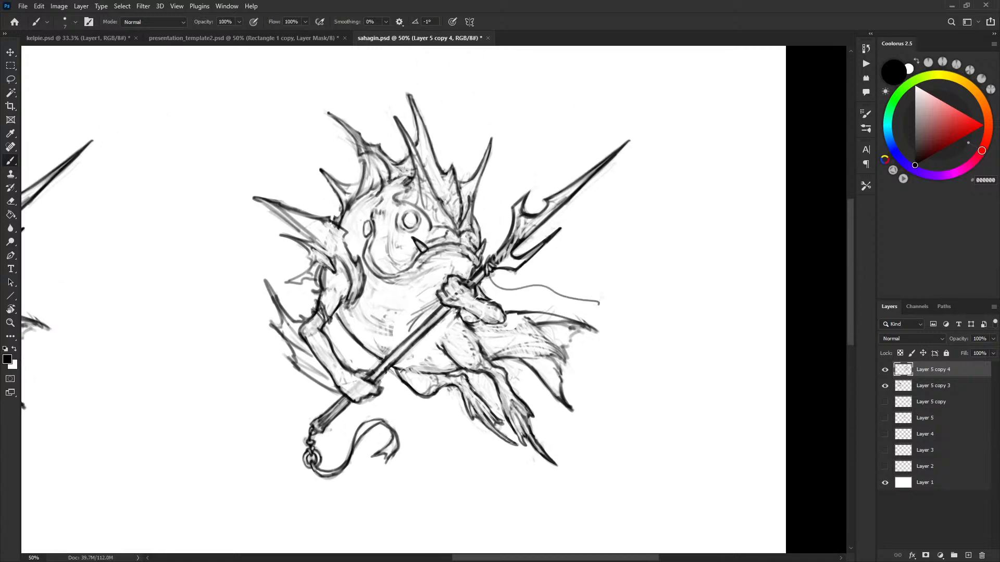
key(ctrl+z)
drag(490, 274, 574, 252)
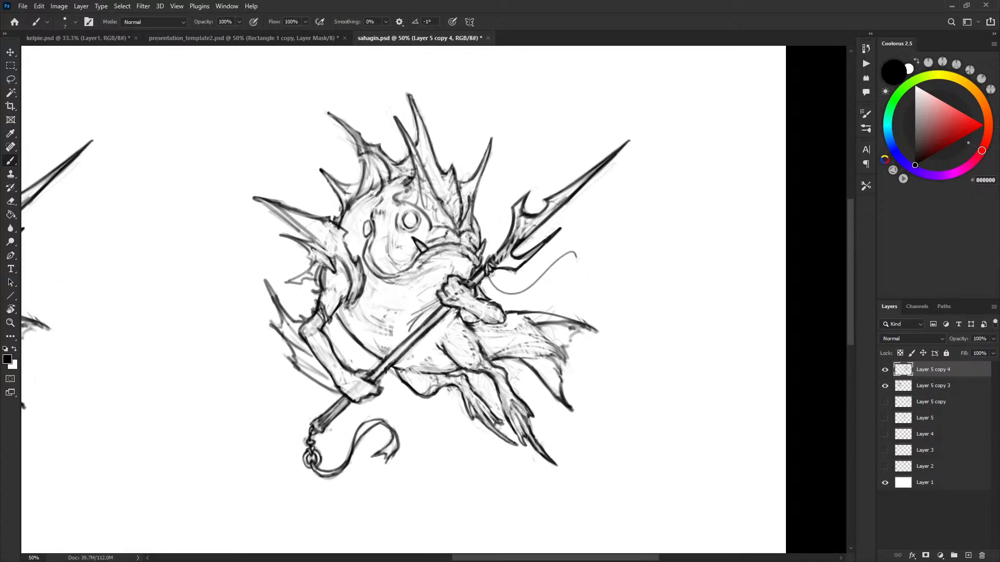
key(ctrl+z)
drag(490, 274, 589, 255)
key(ctrl+z)
mouse_move(623, 294)
mouse_down()
mouse_move(620, 303)
mouse_move(683, 270)
mouse_move(680, 343)
mouse_move(607, 249)
mouse_up()
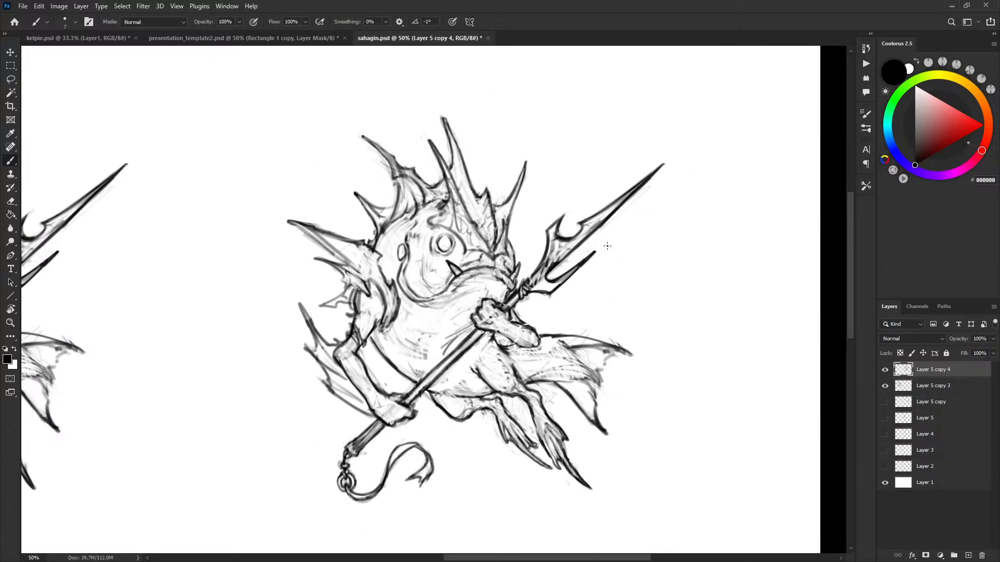
Try thin curved membrane outlines linking the tips of the head and back spines.
drag(355, 194, 361, 135)
drag(354, 192, 352, 242)
drag(364, 134, 444, 124)
key(ctrl+z)
key(ctrl+z)
mouse_move(363, 135)
mouse_down()
mouse_move(443, 120)
mouse_move(447, 131)
mouse_up()
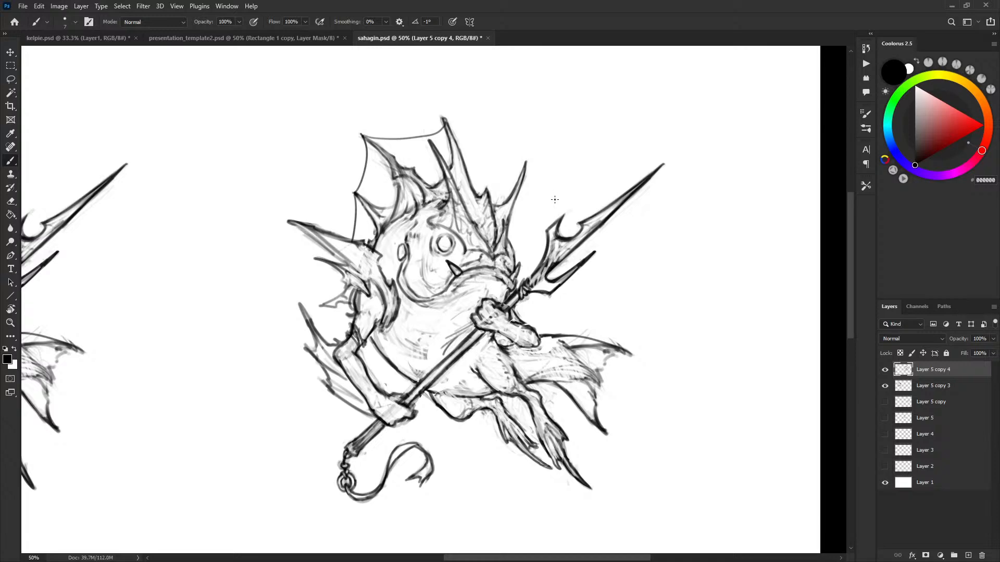
drag(450, 126, 487, 188)
Undo the membrane outlines drawn between the head and back spines.
mouse_move(608, 313)
mouse_down()
mouse_move(781, 307)
mouse_move(757, 354)
mouse_up()
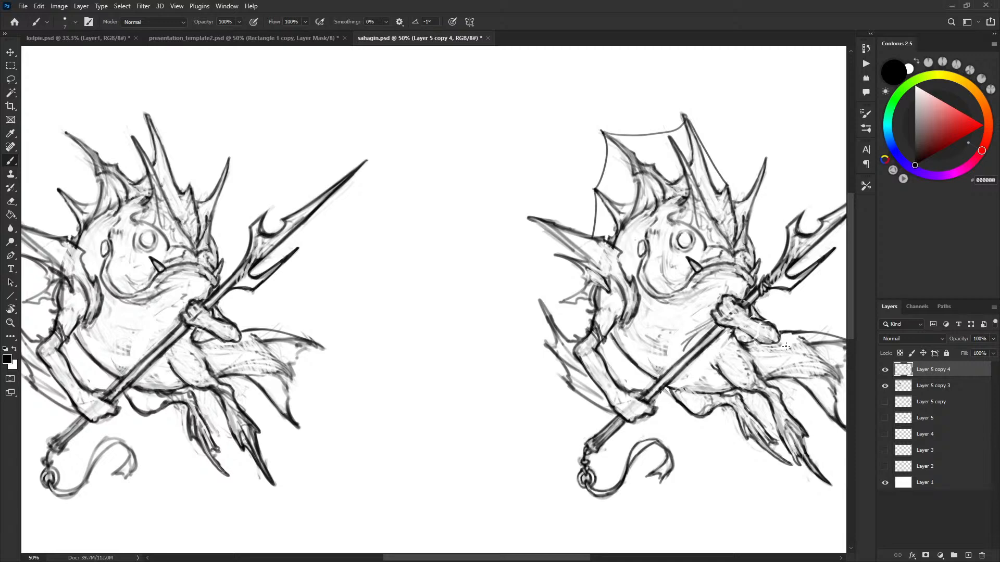
mouse_move(771, 342)
mouse_down()
mouse_move(757, 321)
mouse_move(758, 334)
mouse_move(687, 317)
mouse_up()
key(ctrl+z)
key(ctrl+z)
key(ctrl+z)
key(ctrl+z)
drag(557, 335, 542, 319)
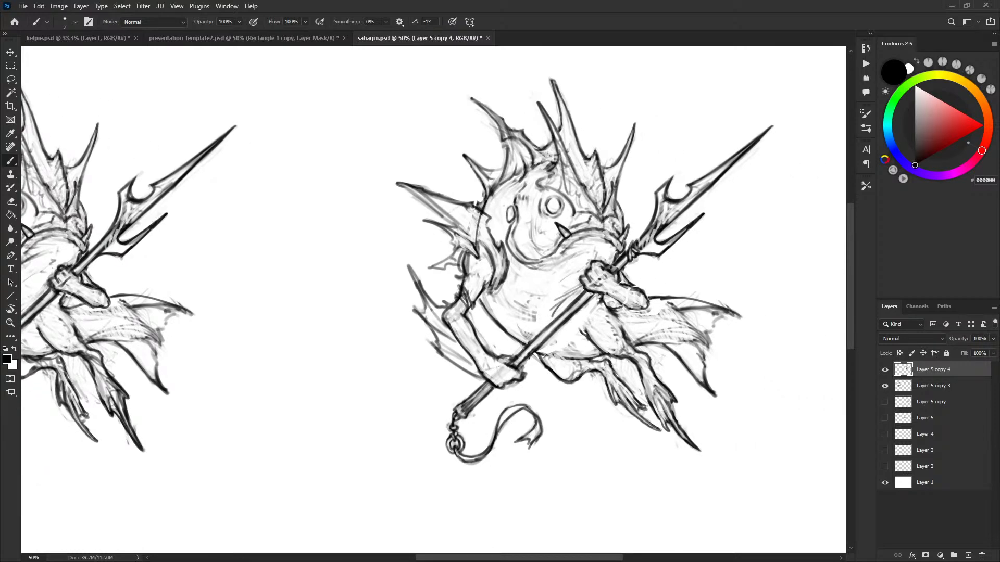
Hide Layer 5 copy 3 so only the current creature sketch shows on the white background.
key(x)
key(x)
drag(664, 319, 700, 308)
click(887, 385)
drag(652, 341, 677, 368)
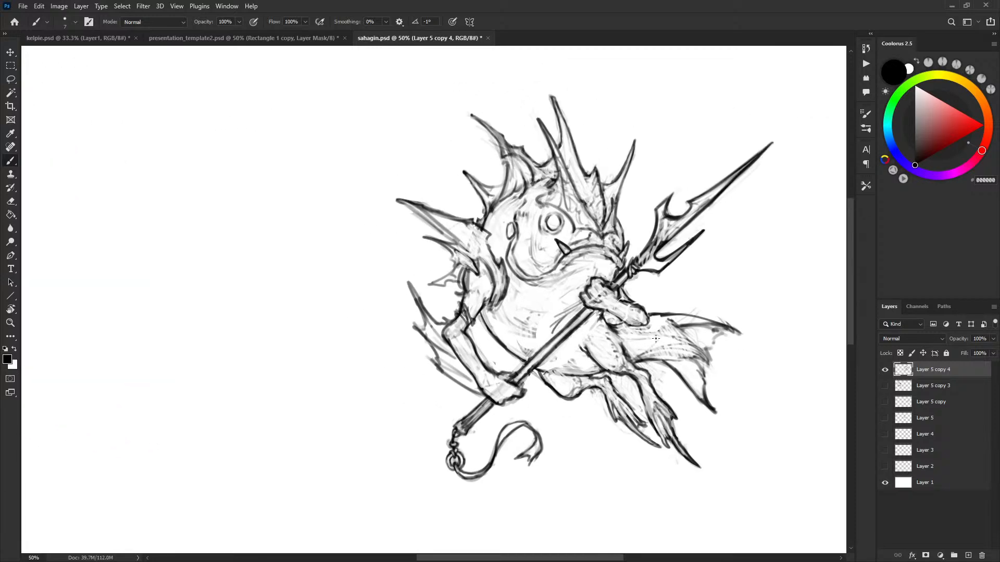
Duplicate the Layer 5 copy 4 sketch and move the copy into the empty area beside the original.
key(ctrl+j)
key(v)
drag(646, 329, 193, 330)
drag(380, 357, 683, 357)
drag(516, 367, 599, 369)
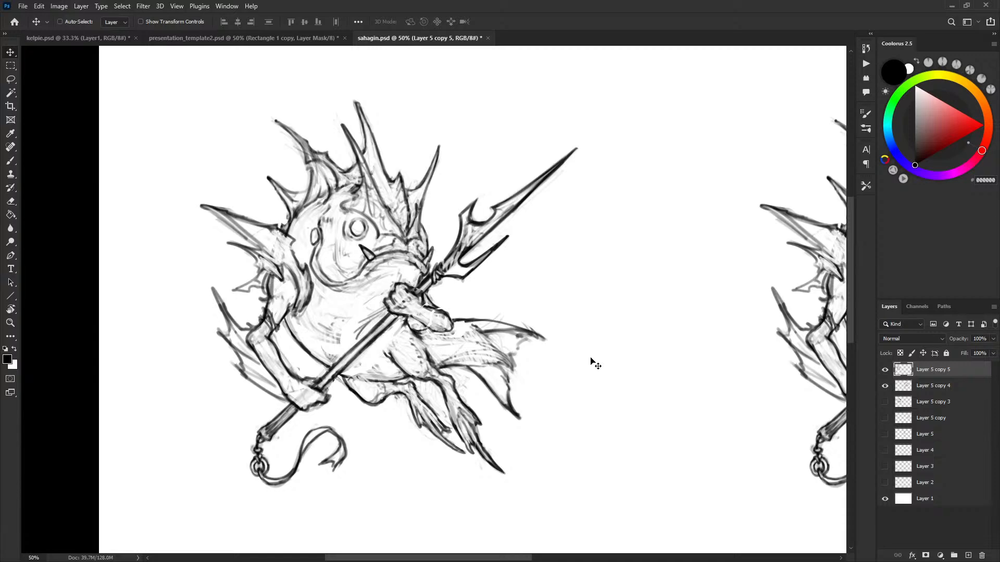
Try additional brush lines along the spearhead's blades and inner notch on the duplicated sketch.
key(b)
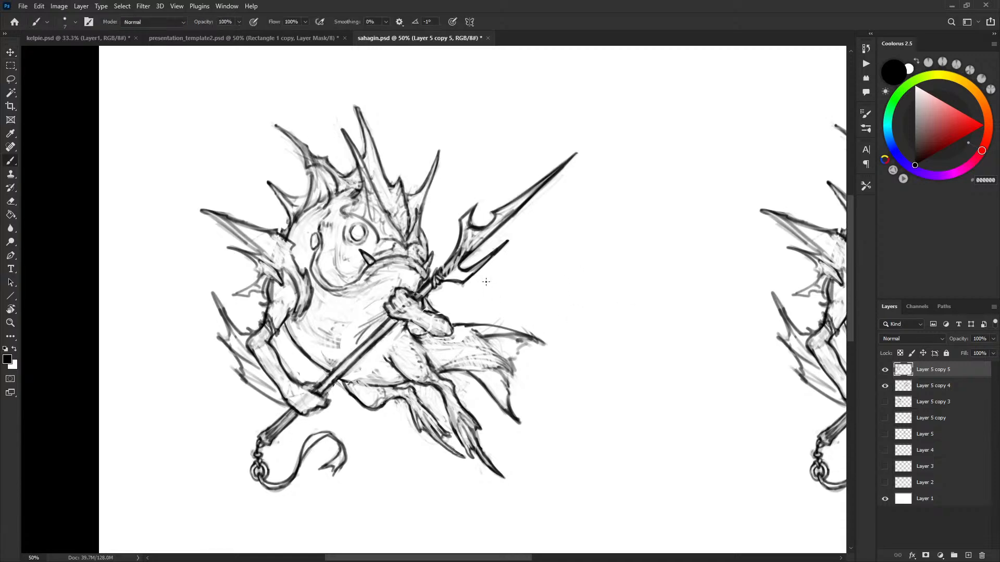
mouse_move(471, 275)
mouse_down()
mouse_move(523, 233)
mouse_move(562, 177)
mouse_move(479, 270)
mouse_move(575, 159)
mouse_up()
key(ctrl+z)
key(ctrl+z)
drag(484, 264, 577, 152)
key(ctrl+z)
key(ctrl+z)
drag(478, 204, 498, 212)
key(ctrl+z)
Draw small binding bands on the spear shaft on both sides of the lower hand.
drag(482, 306, 530, 279)
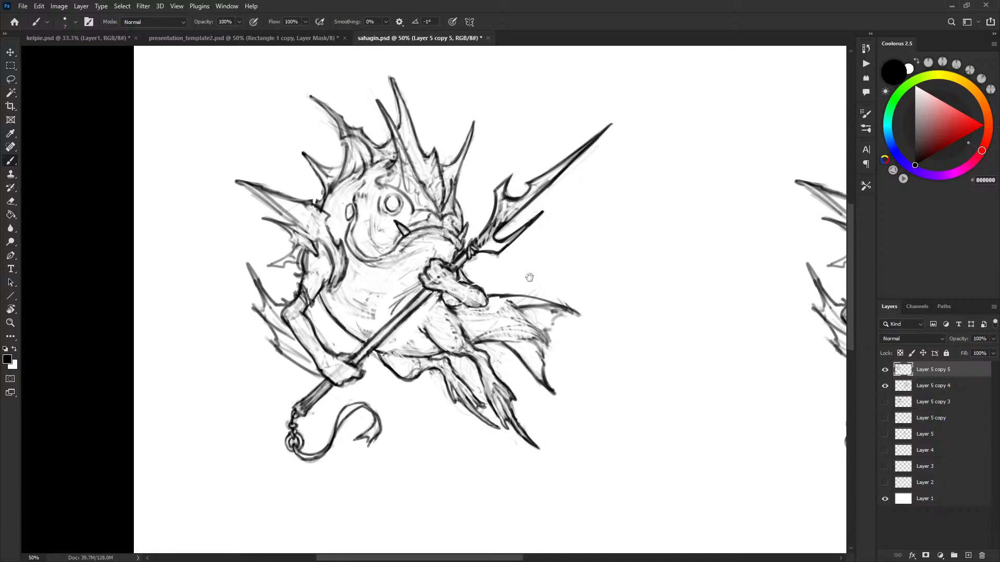
drag(366, 351, 328, 395)
drag(326, 384, 334, 393)
drag(538, 257, 539, 255)
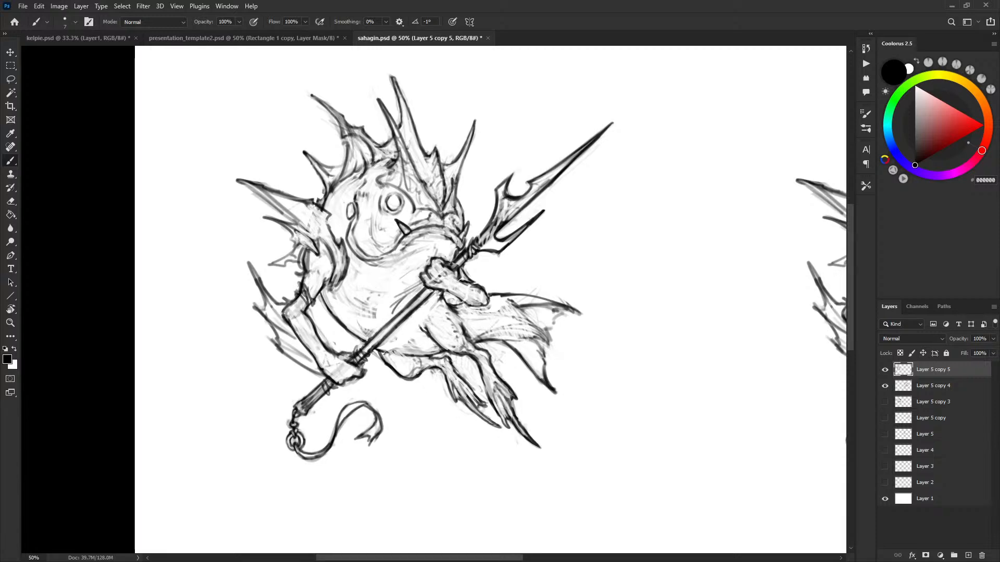
Draw fuller contours along the inside of the back forearm and the underside of the front forearm.
drag(305, 309, 338, 353)
drag(309, 314, 330, 329)
mouse_move(335, 345)
mouse_down()
mouse_move(343, 355)
mouse_move(315, 320)
mouse_up()
drag(303, 312, 324, 324)
mouse_move(442, 290)
mouse_down()
mouse_move(489, 307)
mouse_move(465, 280)
mouse_up()
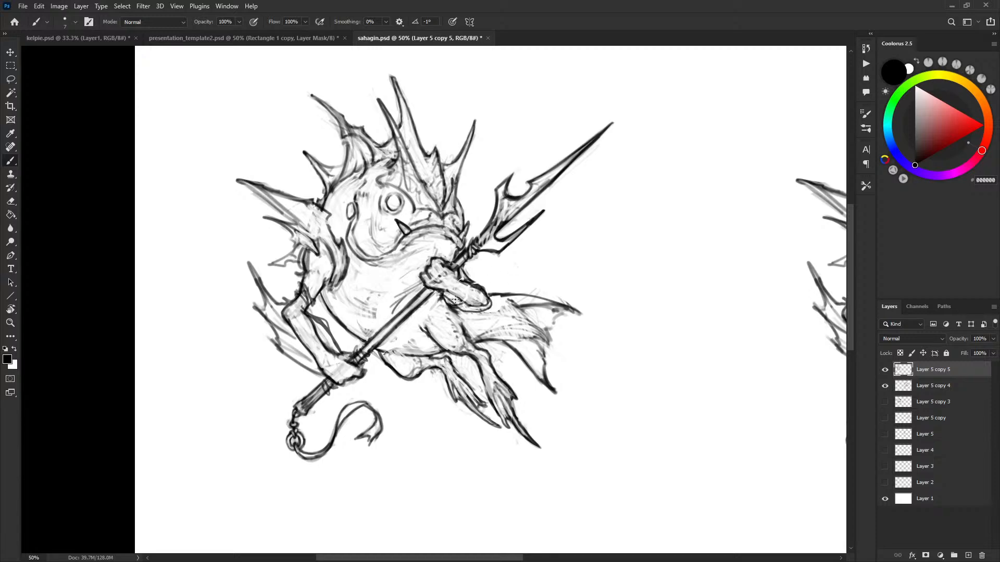
Fill lasso-selected forearm areas with white to clear the old sketch lines inside them, and deselect.
key(x)
key(l)
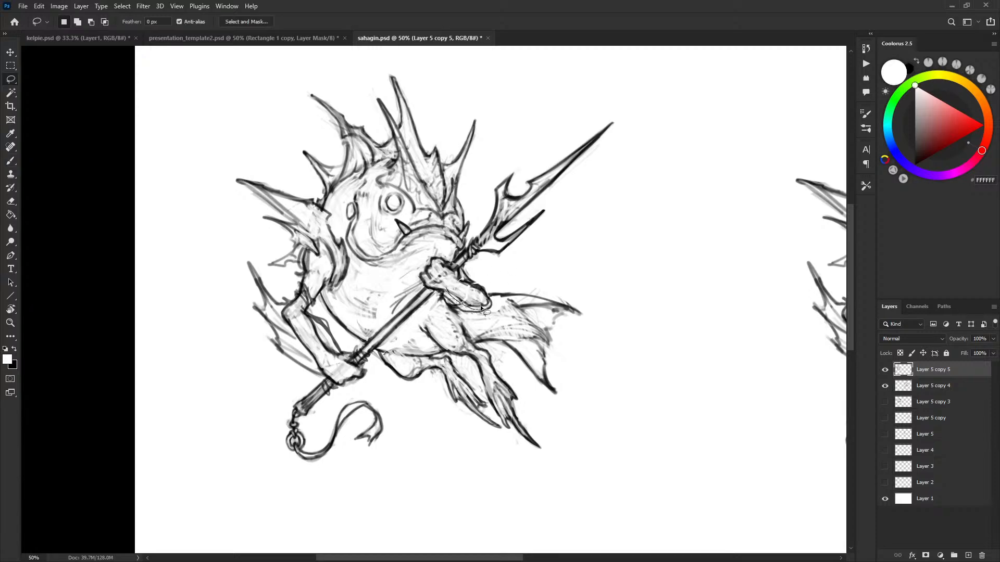
key(ctrl+d)
drag(337, 352, 305, 299)
key(alt+BackSpace)
key(ctrl+d)
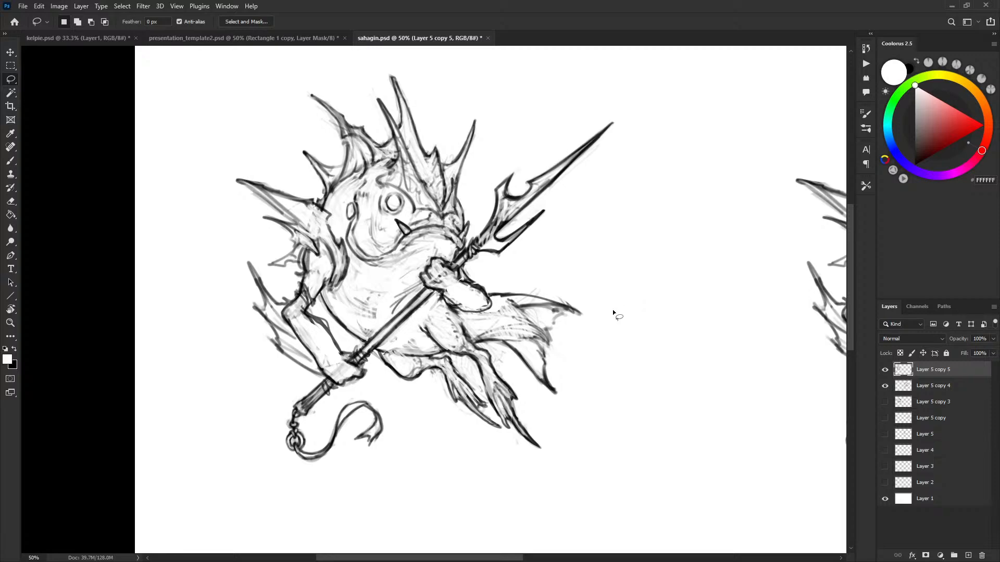
Refine the inner contour of the back forearm between elbow and lower hand with alternating black and white brush strokes.
key(x)
key(x)
key(x)
key(x)
key(b)
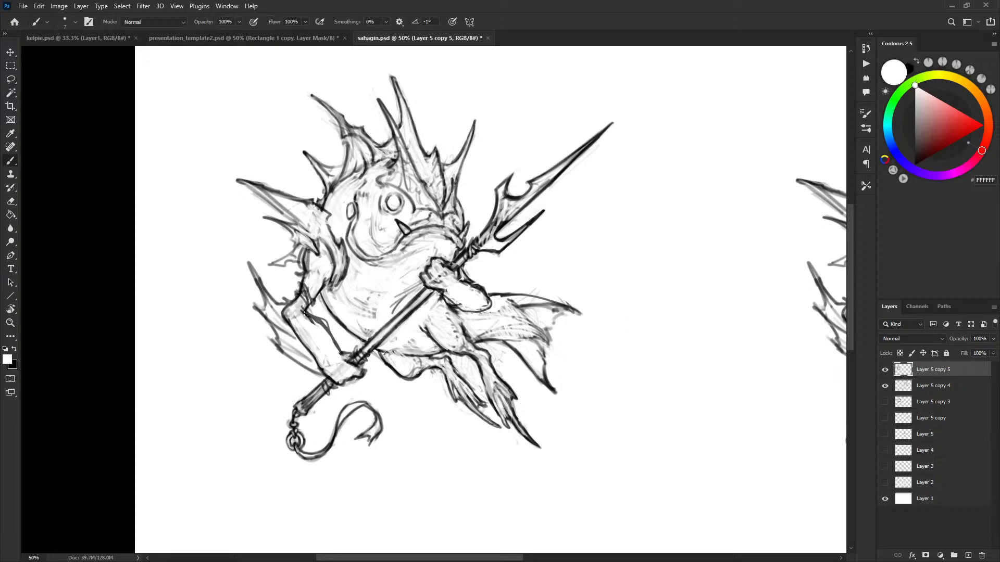
key(x)
key(x)
key(x)
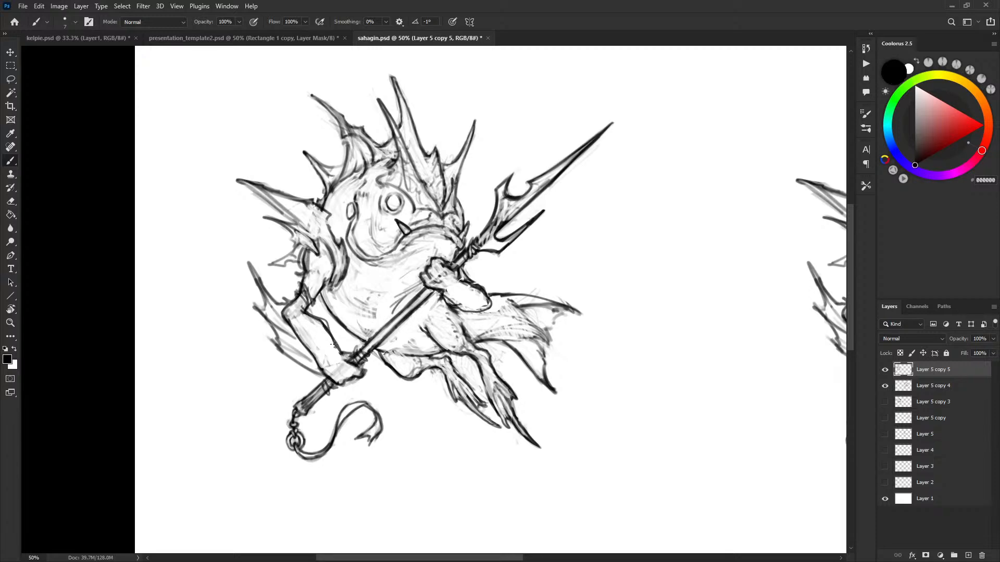
key(x)
key(x)
key(x)
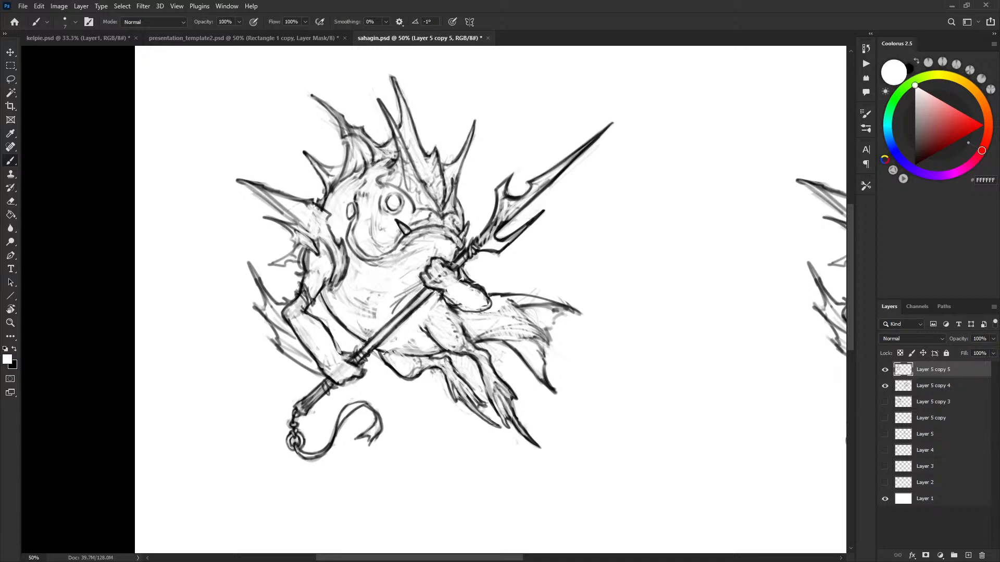
key(x)
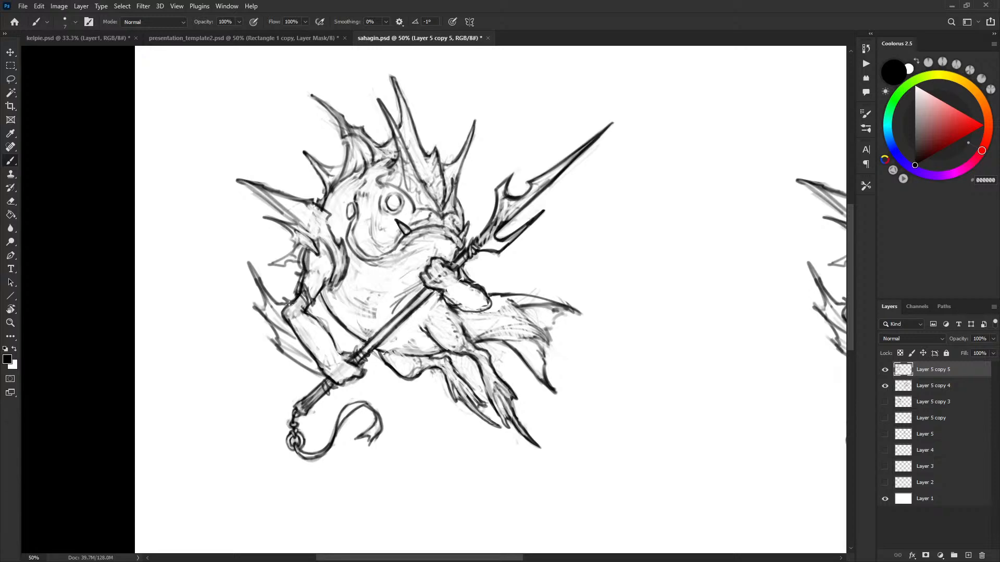
Clear the old sketch lines from a lasso-selected area of the back upper arm, deselect, and return to the Brush tool.
mouse_move(303, 249)
mouse_down()
mouse_move(306, 280)
mouse_move(298, 268)
mouse_move(311, 266)
mouse_move(295, 255)
mouse_move(300, 273)
mouse_move(305, 252)
mouse_move(301, 277)
mouse_move(312, 275)
mouse_move(320, 309)
mouse_move(297, 278)
mouse_move(304, 293)
mouse_move(293, 289)
mouse_move(305, 296)
mouse_move(296, 280)
mouse_move(309, 302)
mouse_move(298, 280)
mouse_move(292, 301)
mouse_move(307, 312)
mouse_up()
key(l)
key(Delete)
key(ctrl+d)
key(b)
Redraw the back upper arm's outer contour and add a wrapped band just above the elbow, alternating black and white strokes.
key(x)
key(x)
key(x)
key(x)
key(x)
key(x)
key(x)
key(x)
key(x)
key(x)
key(x)
key(x)
key(x)
key(x)
key(x)
key(x)
key(x)
key(x)
key(x)
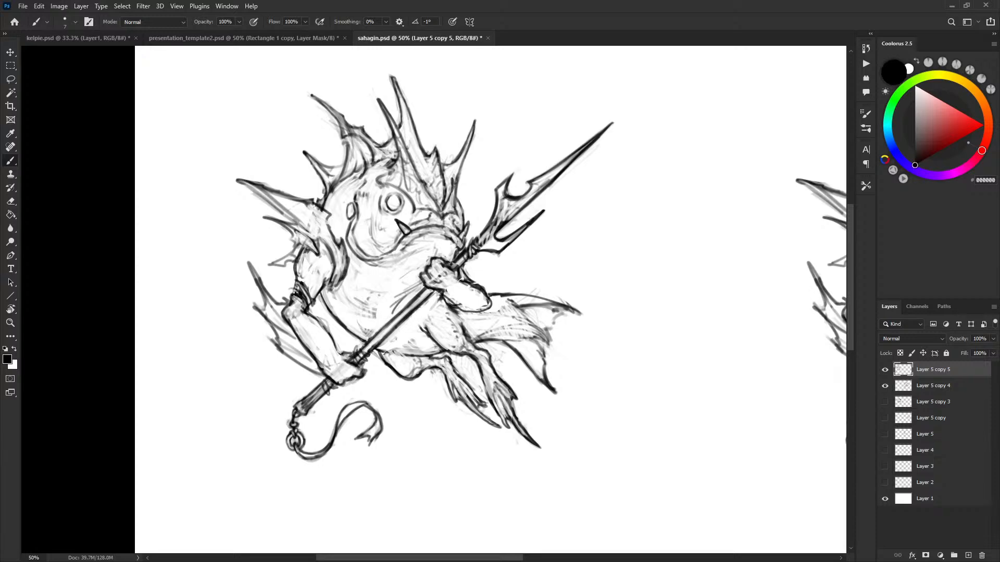
Tighten the wrapping lines of the armband above the back elbow with short black and white brush strokes.
key(x)
mouse_move(292, 294)
mouse_down()
mouse_move(305, 308)
mouse_move(294, 294)
mouse_up()
key(x)
key(x)
key(x)
key(x)
key(x)
key(x)
key(x)
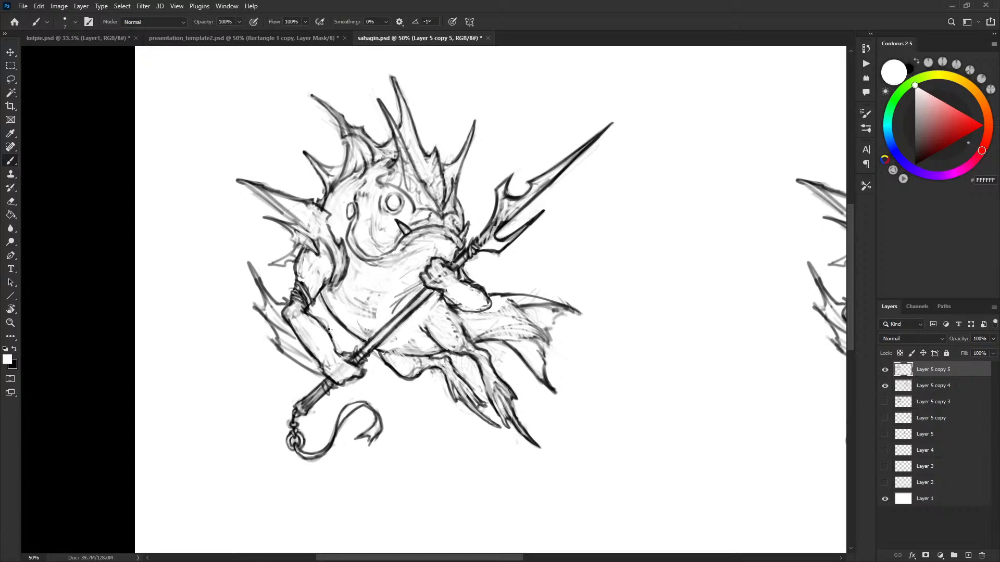
Touch up the back forearm's contours around the wrist and the lower hand with black and white strokes.
key(x)
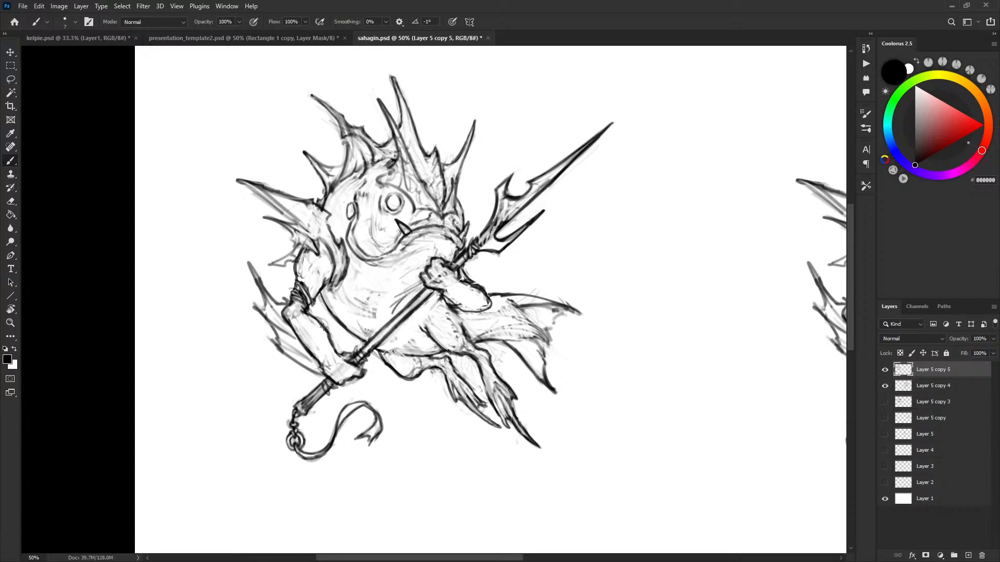
key(x)
key(x)
key(x)
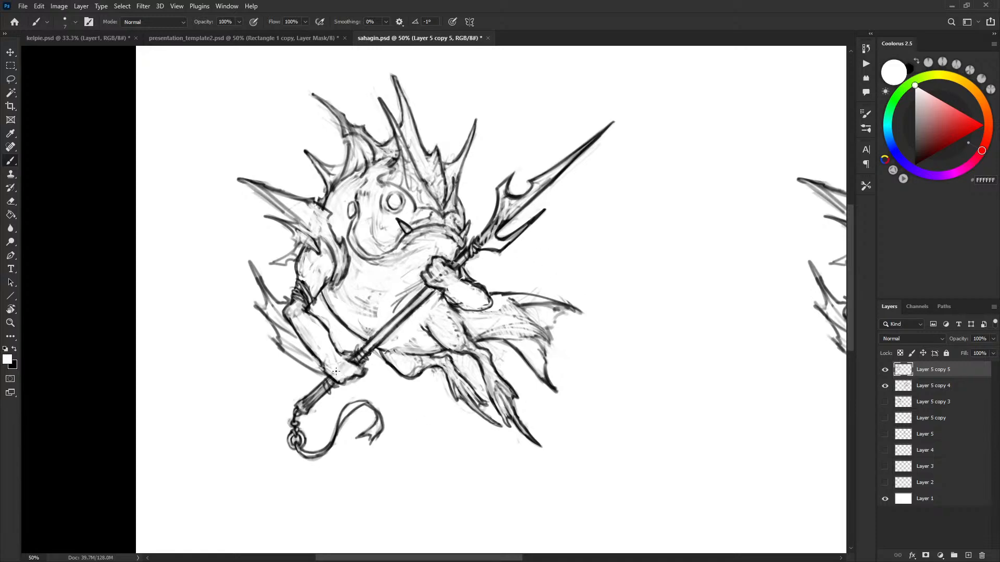
key(x)
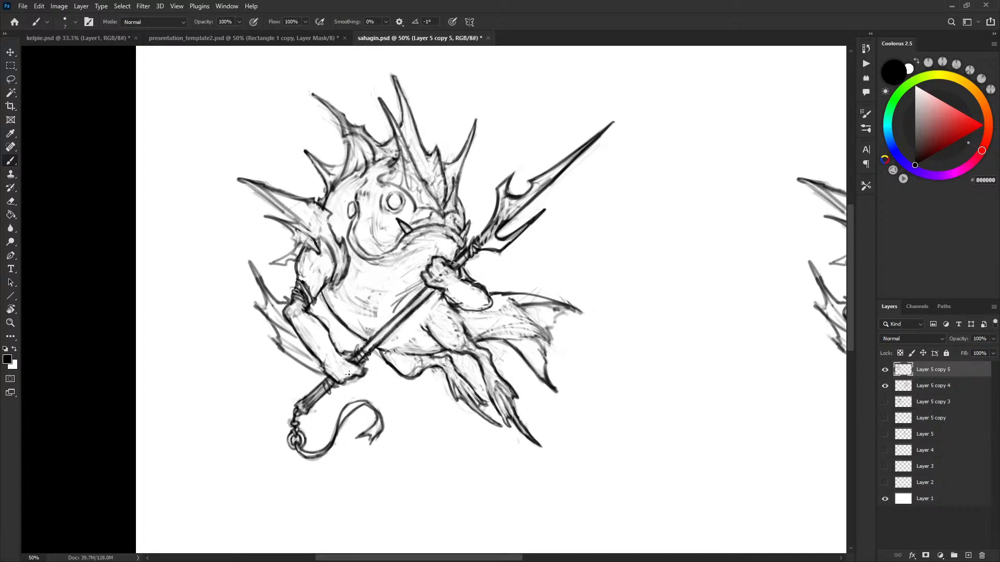
key(x)
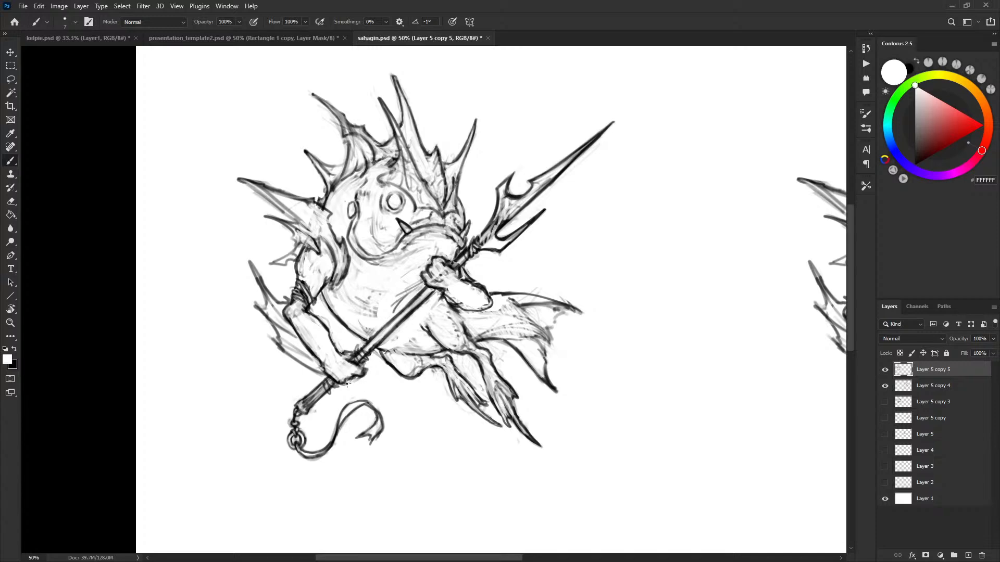
Touch up the underside of the front forearm toward the elbow with alternating black and white brush strokes.
drag(633, 346, 630, 377)
mouse_move(727, 421)
mouse_down()
mouse_move(434, 363)
mouse_move(480, 336)
mouse_up()
drag(701, 358, 716, 400)
drag(775, 390, 797, 397)
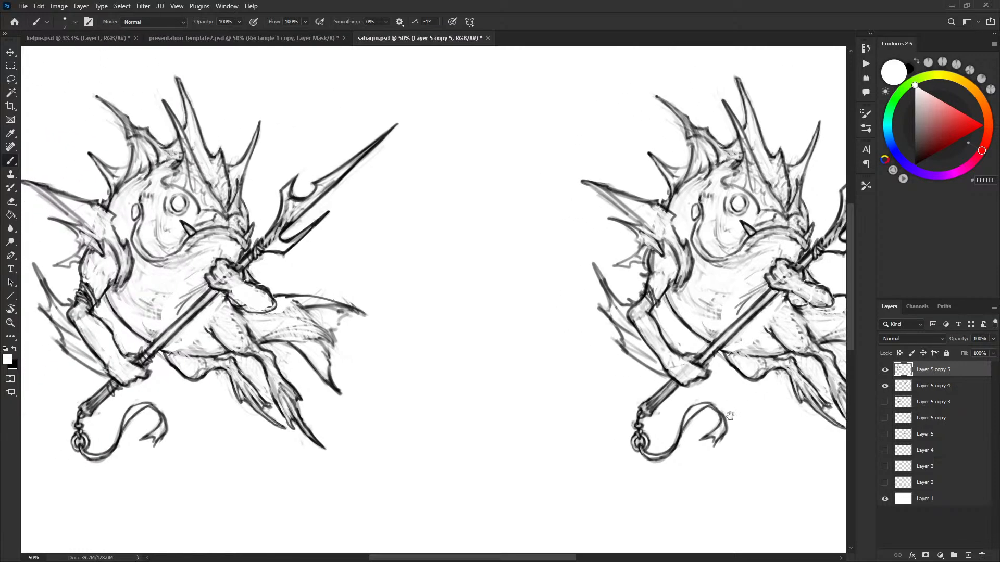
drag(724, 413, 748, 423)
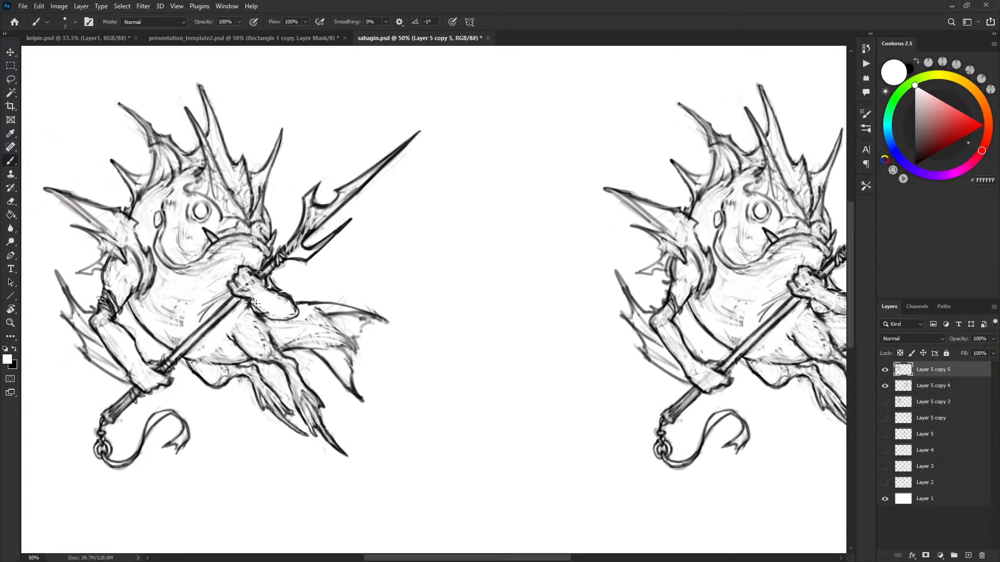
key(x)
key(x)
key(x)
key(x)
key(x)
key(x)
key(x)
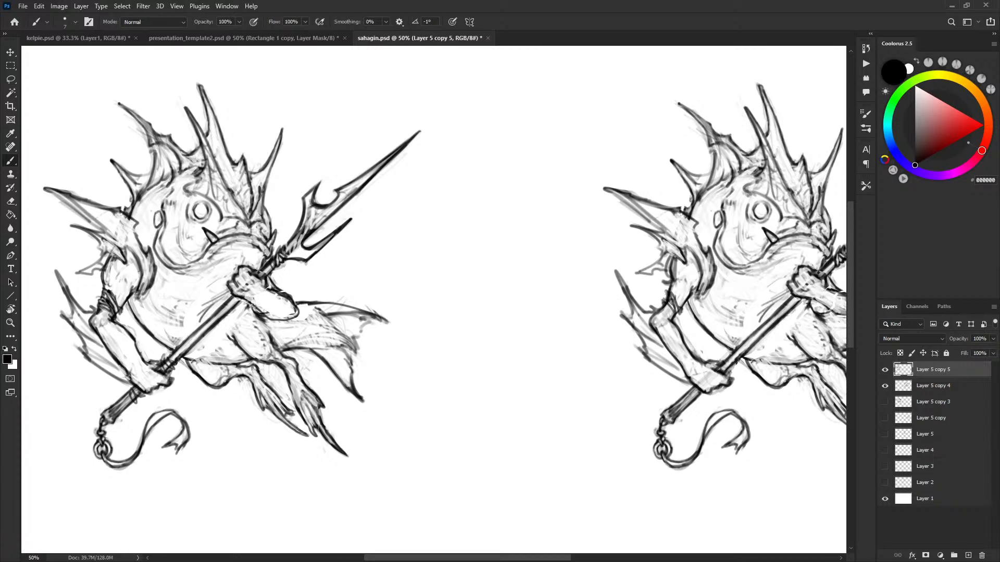
key(x)
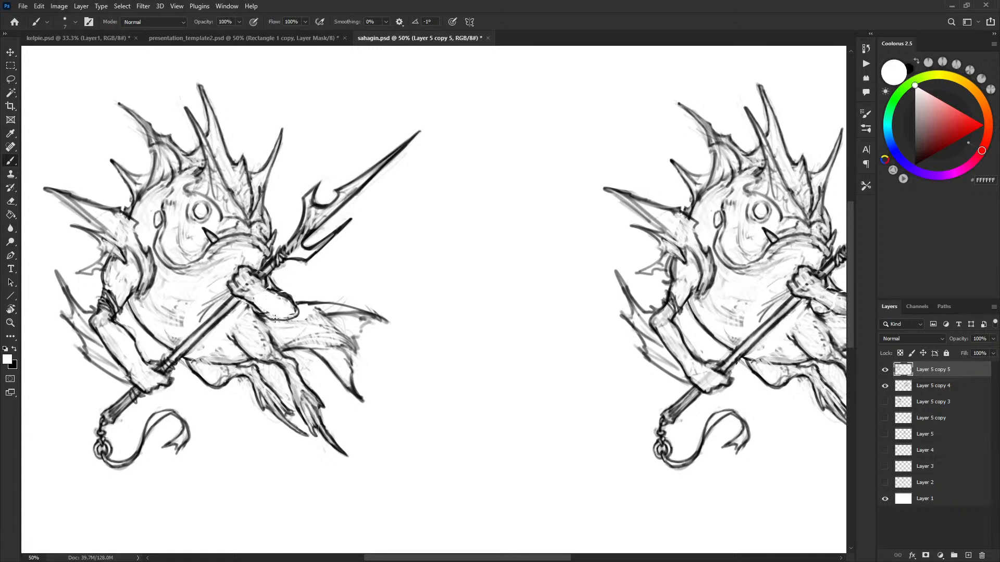
key(x)
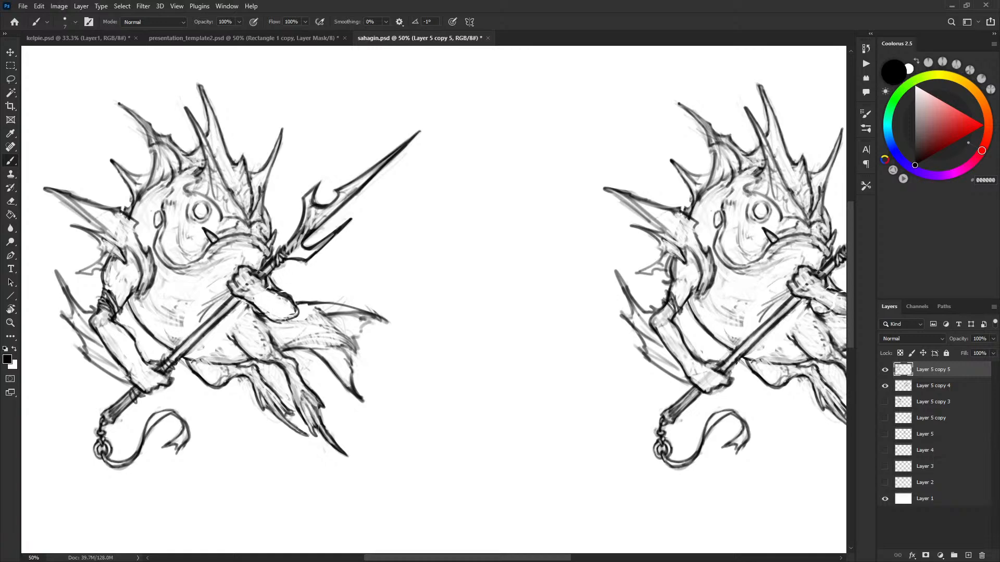
Undo the last stroke and redraw the front forearm's lower edge near the elbow and its upper edge.
key(ctrl+z)
mouse_move(265, 313)
mouse_down()
mouse_move(288, 321)
mouse_move(274, 317)
mouse_up()
key(x)
key(x)
key(x)
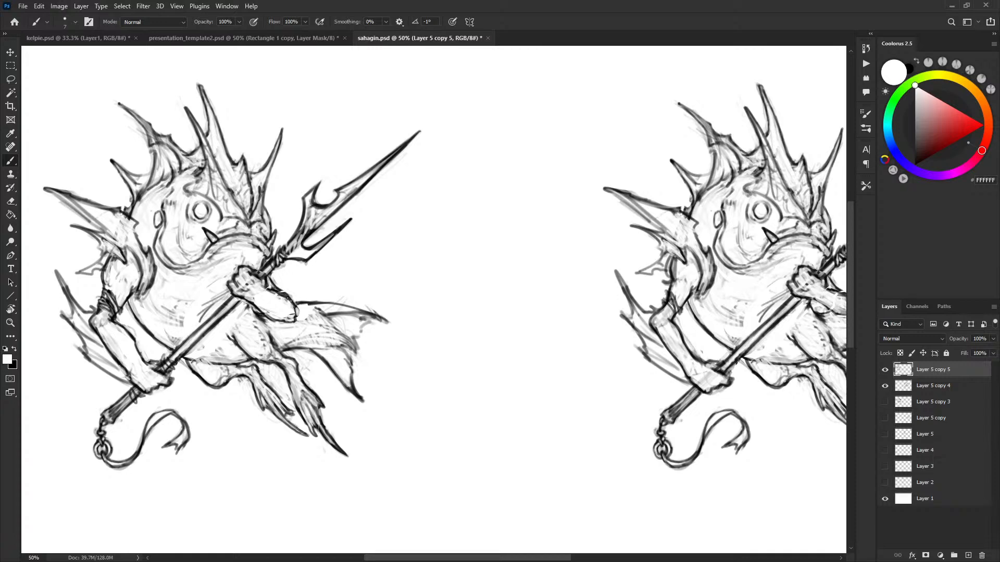
key(x)
drag(268, 286, 281, 293)
key(x)
key(x)
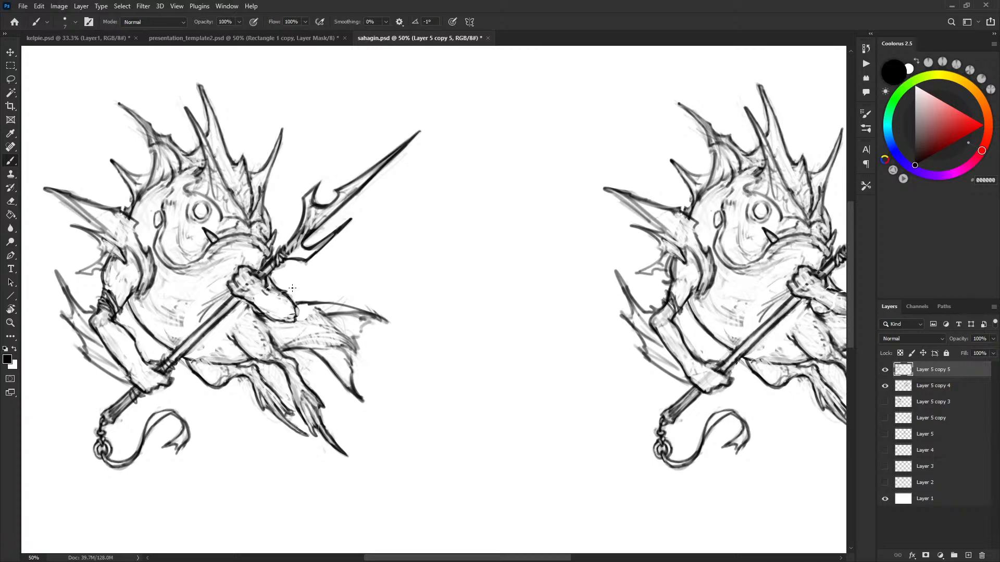
Refine the small lines inside the front forearm near the wrist with alternating black and white brush strokes.
key(x)
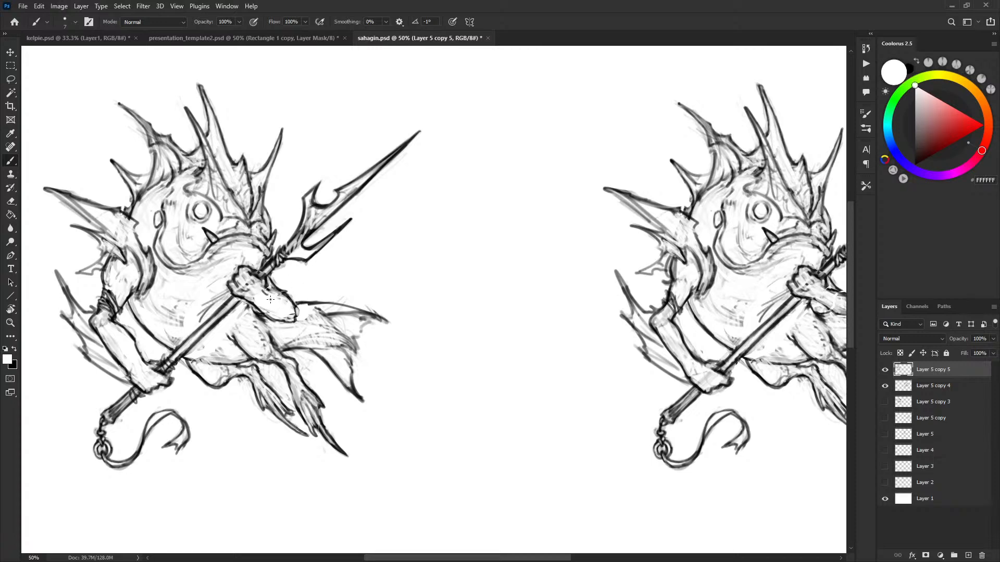
key(x)
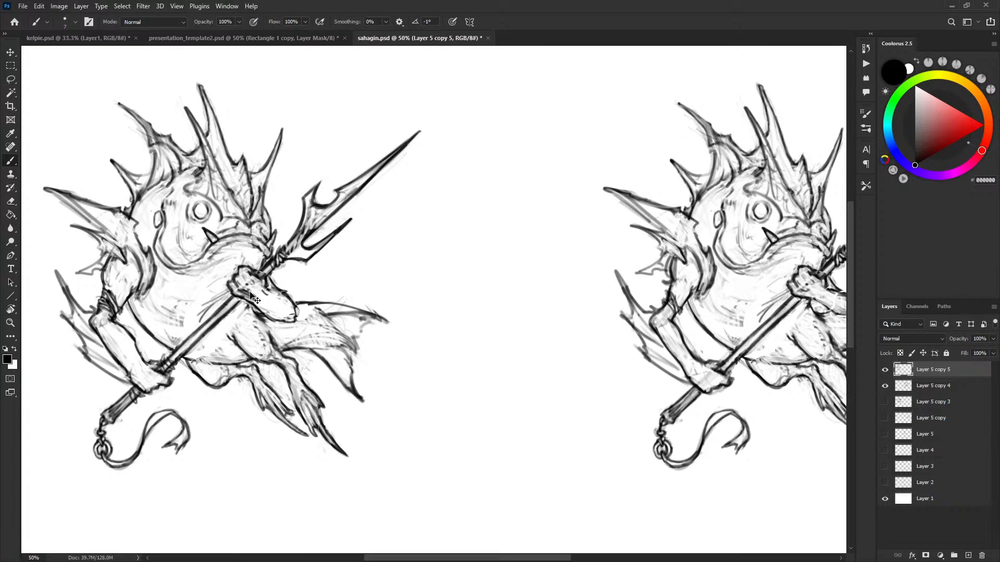
key(x)
key(x)
key(x)
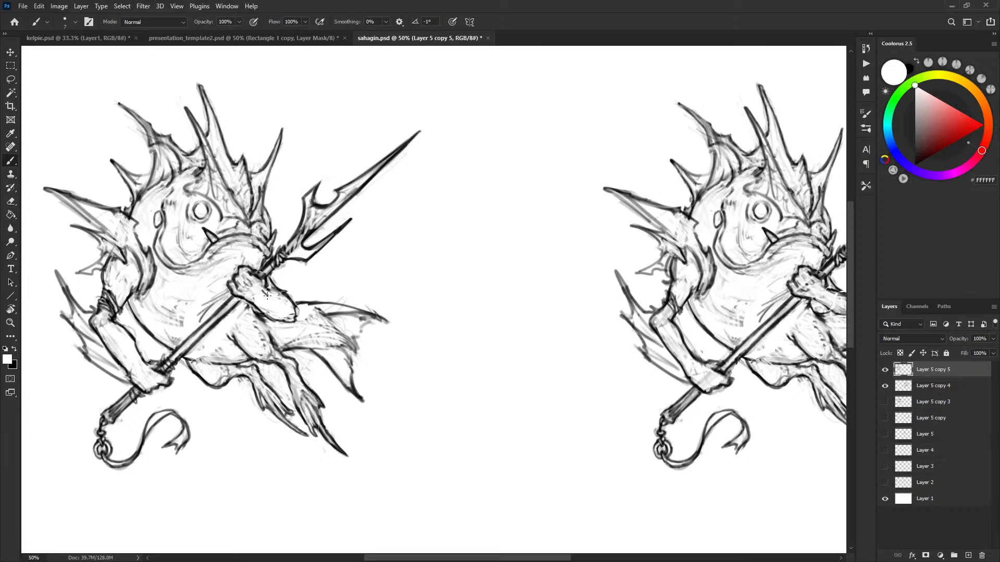
key(x)
key(x)
key(x)
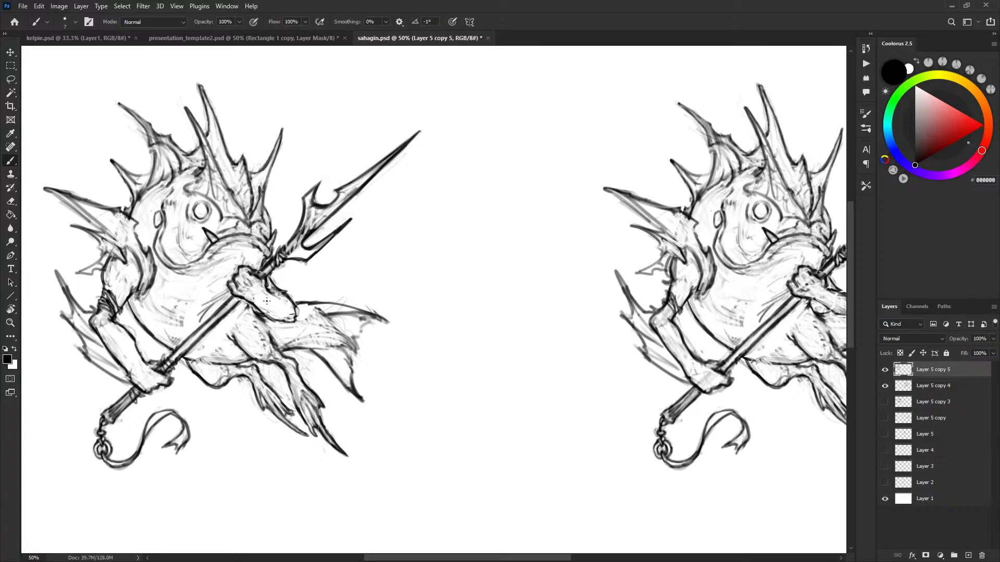
key(x)
key(x)
key(x)
key(x)
Draw the first curved wrapping lines across the front forearm just behind the wrist.
scroll(429, 433, left, 5)
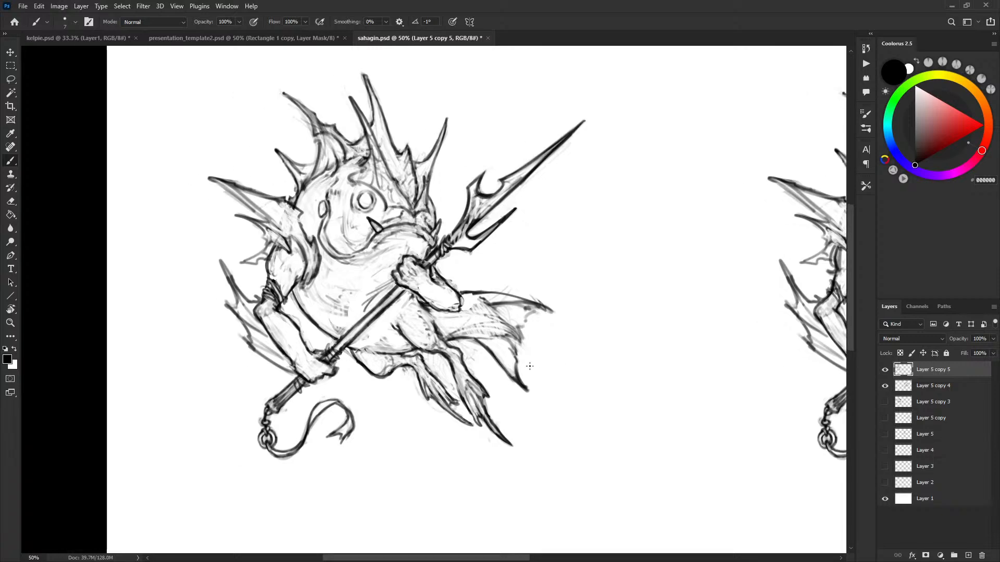
mouse_move(411, 286)
mouse_down()
mouse_move(452, 283)
mouse_move(415, 292)
mouse_move(446, 311)
mouse_up()
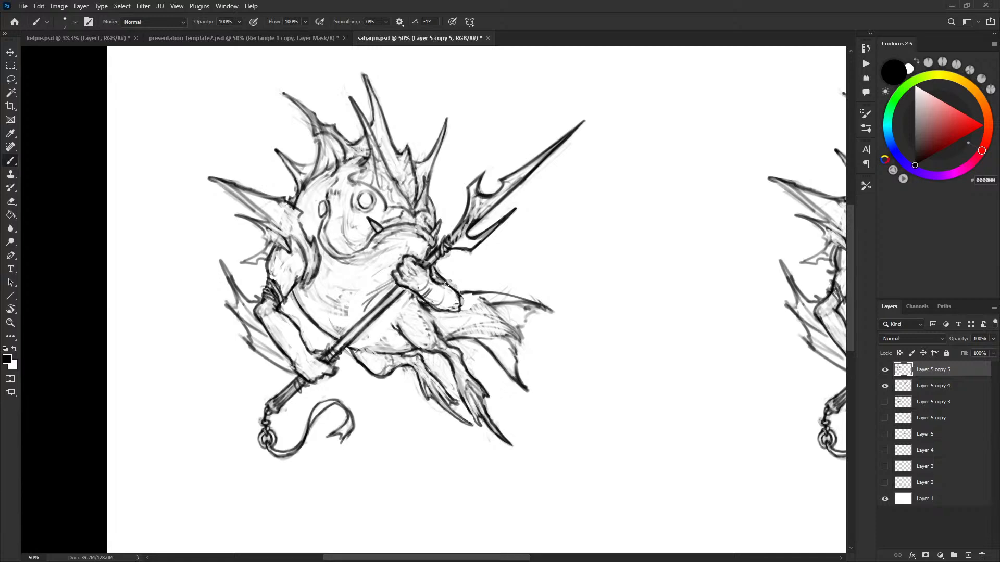
key(x)
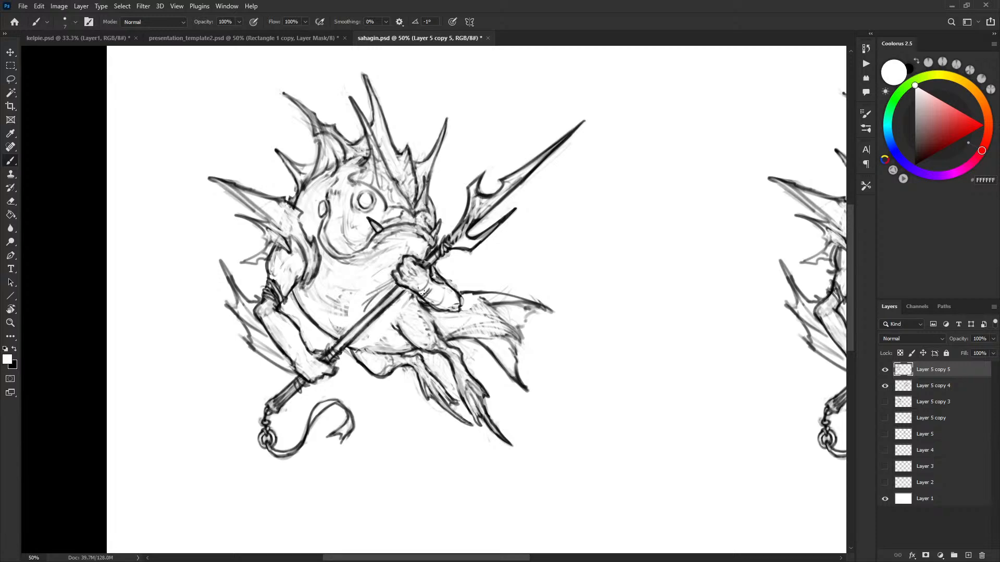
key(x)
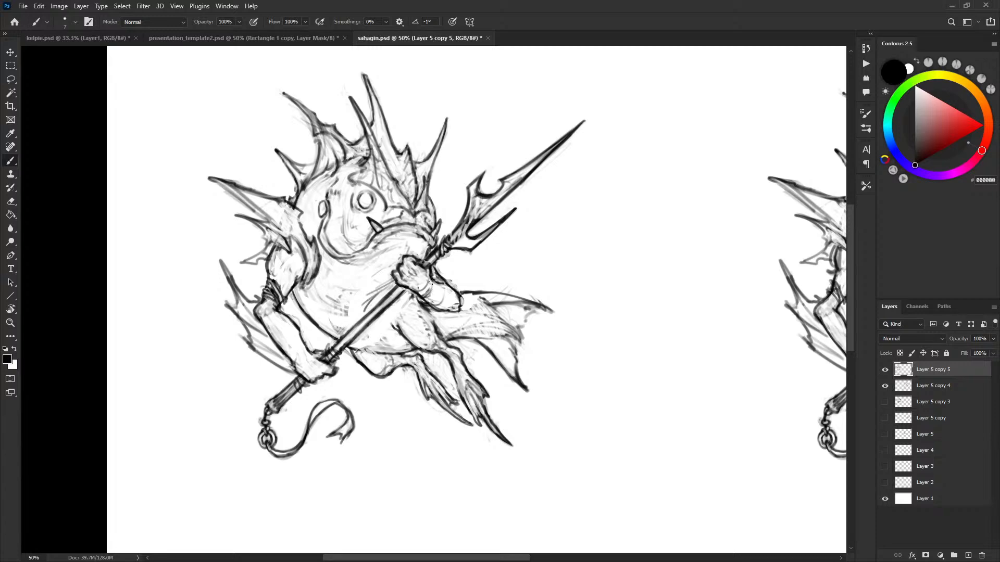
key(x)
key(x)
Undo the last wrapping strokes and draw a series of curved bandage bands along the front forearm toward the elbow.
mouse_move(420, 301)
mouse_down()
mouse_move(453, 307)
mouse_move(438, 311)
mouse_up()
key(ctrl+z)
key(ctrl+z)
key(x)
key(x)
drag(419, 297, 432, 302)
drag(476, 331, 486, 329)
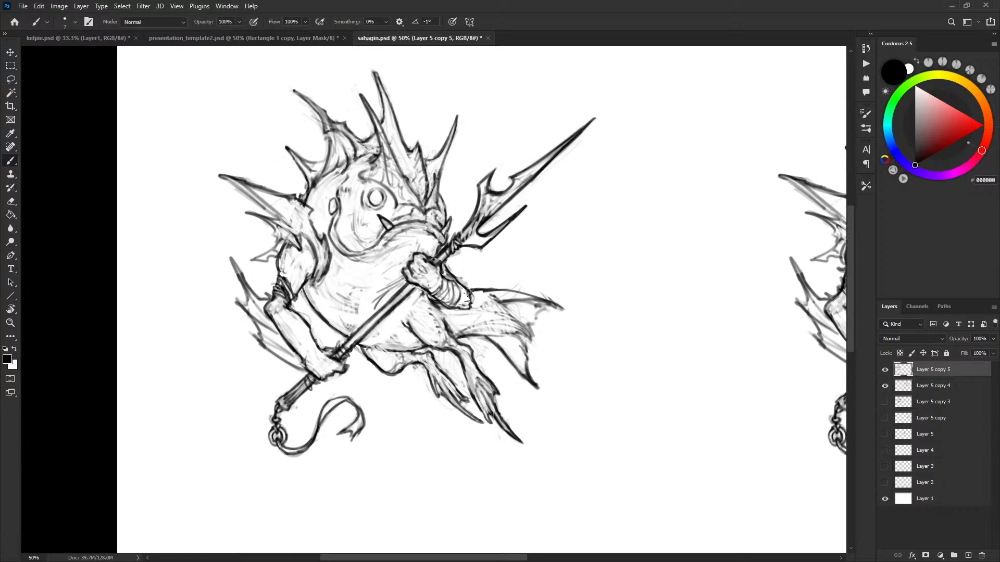
Clean up the bandage bands on the front forearm with alternating black and white brush strokes.
key(x)
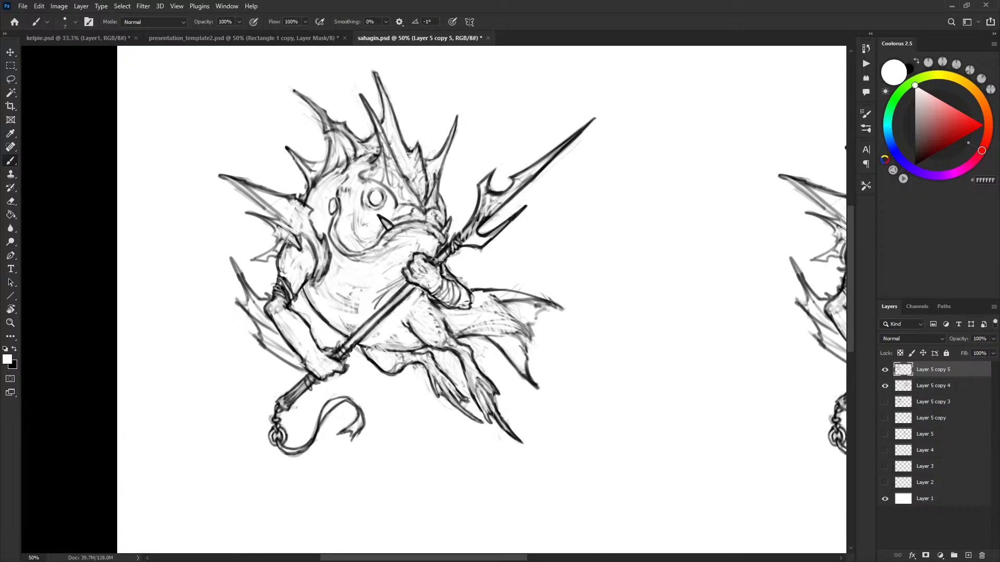
key(x)
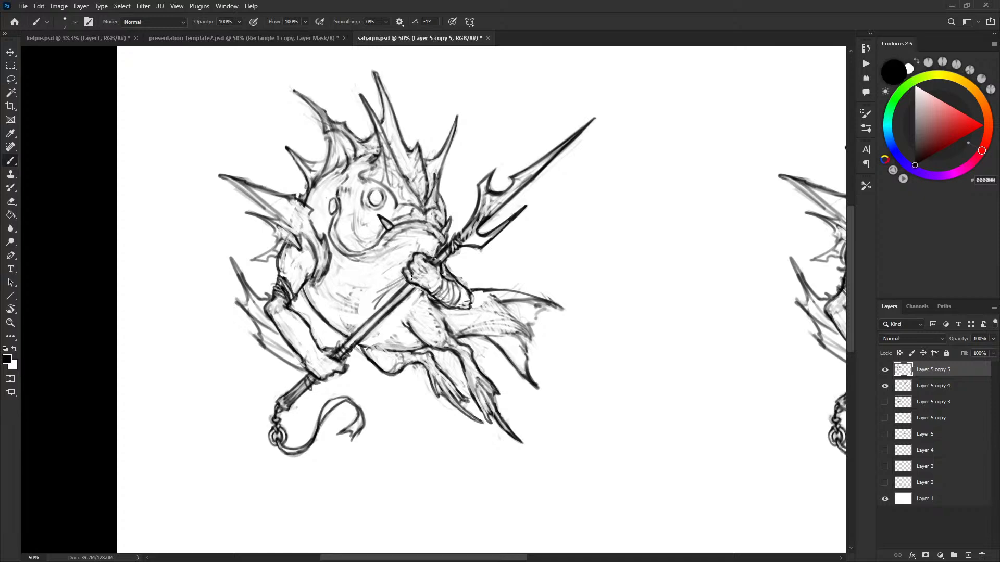
key(x)
key(x)
key(x)
key(x)
key(x)
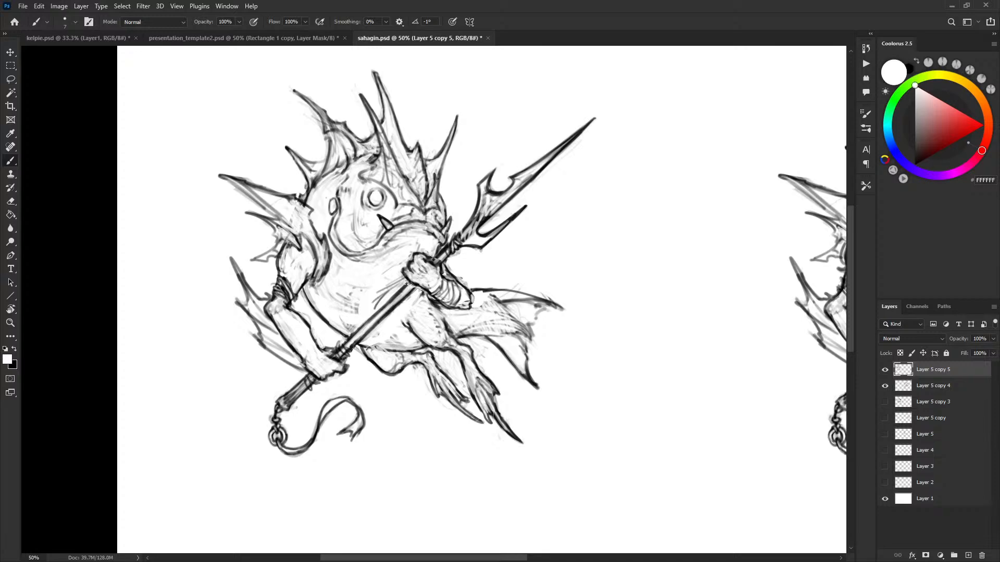
key(x)
key(x)
key(x)
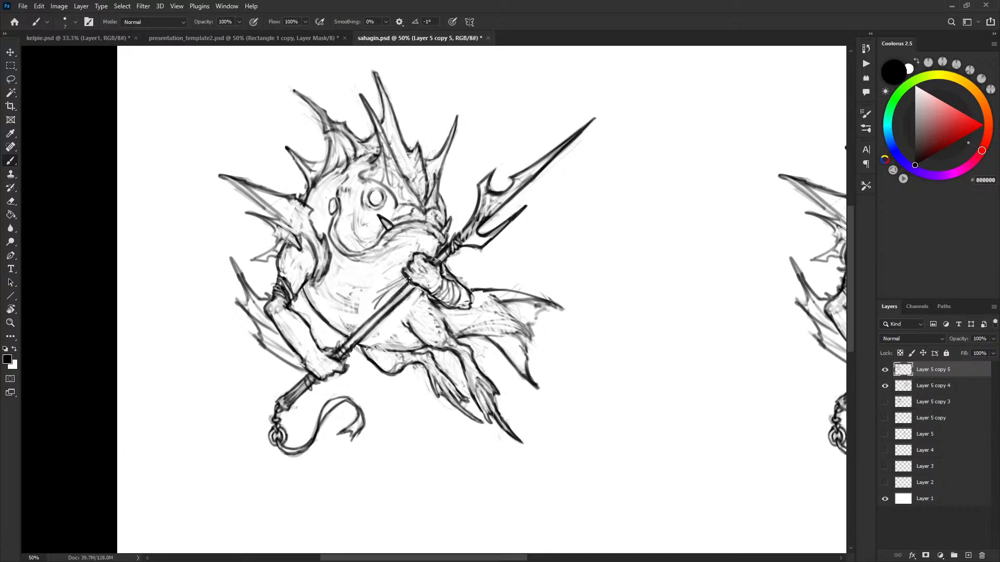
Refine the lines of the front hand and wrist around the spear shaft with alternating black and white brush strokes.
key(x)
key(x)
key(x)
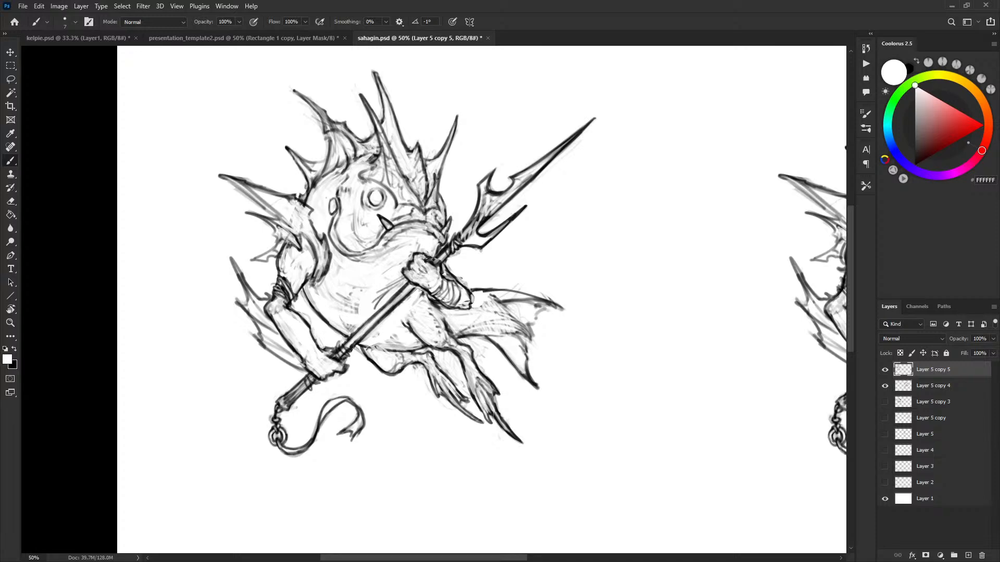
key(x)
key(x)
key(x)
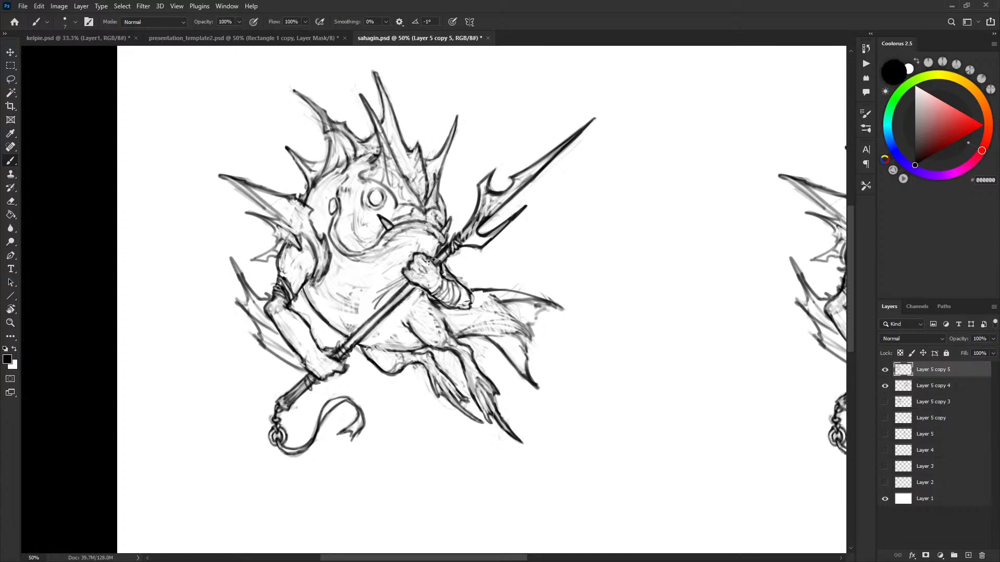
key(x)
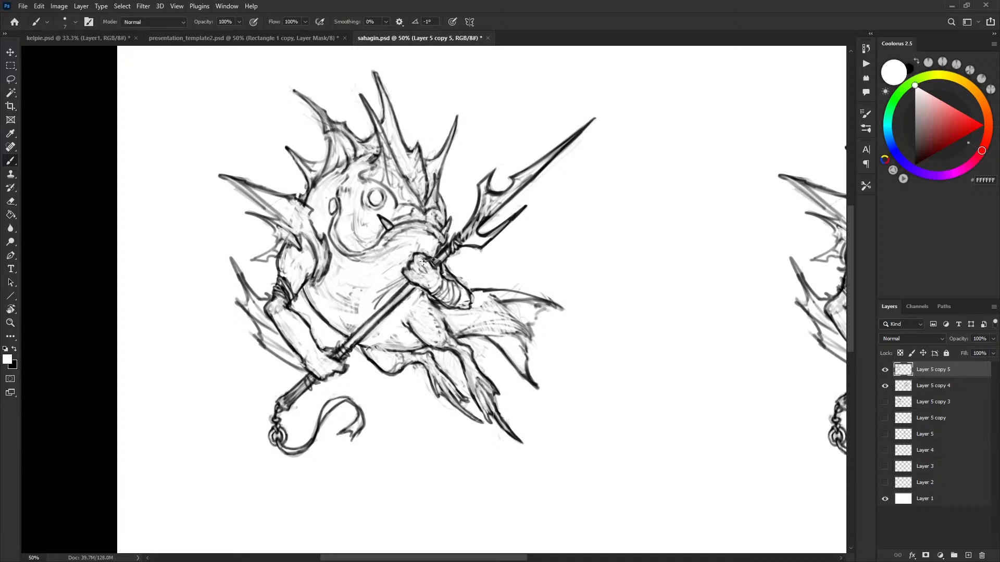
key(x)
key(x)
key(x)
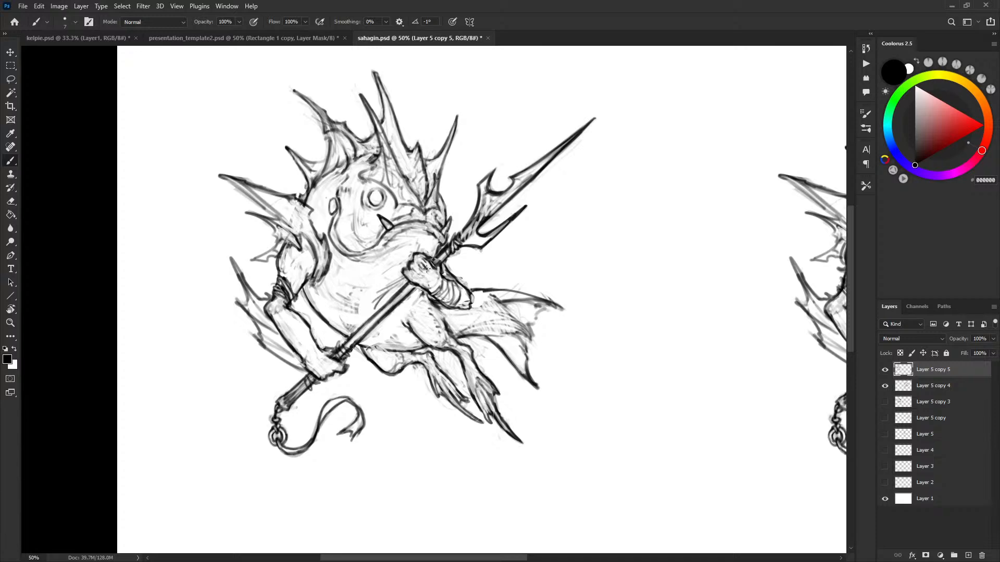
key(x)
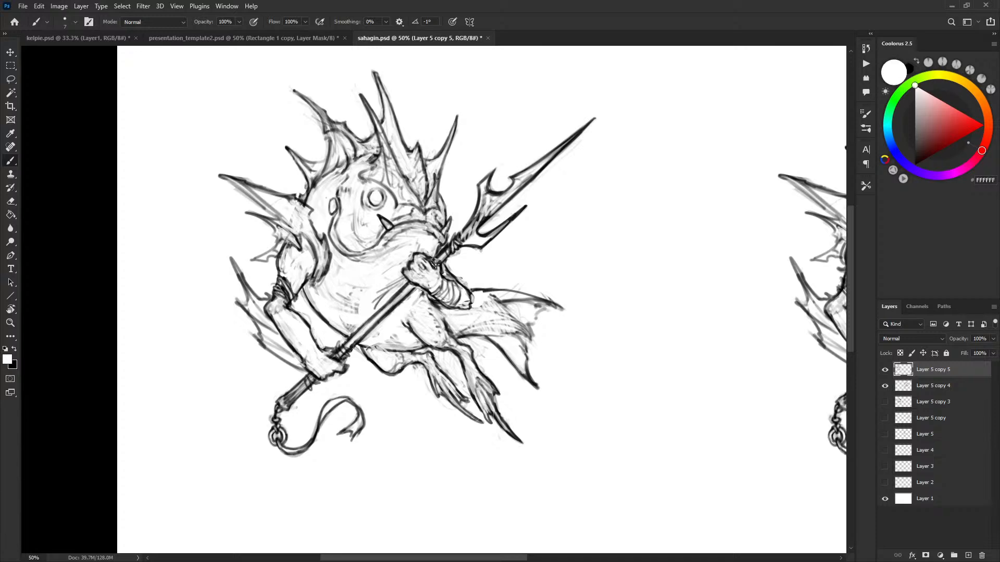
Lasso the front fist, nudge it slightly along the spear shaft and deselect it.
key(l)
mouse_move(414, 255)
mouse_down()
mouse_move(400, 275)
mouse_move(424, 291)
mouse_up()
mouse_move(428, 254)
mouse_down()
mouse_move(411, 257)
mouse_move(429, 276)
mouse_up()
key(v)
key(ctrl+d)
key(b)
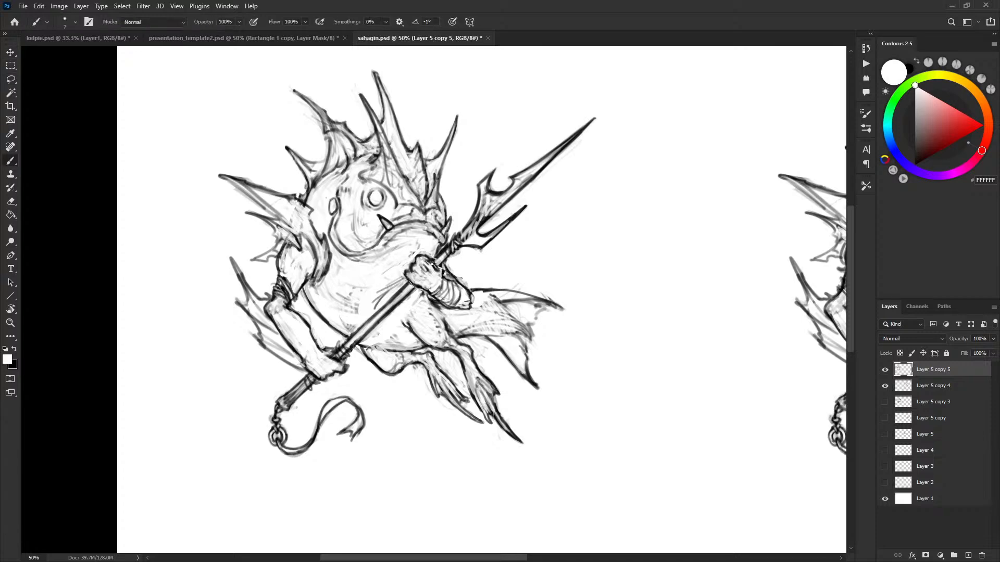
Touch up the knuckle and wrist lines of the repositioned front fist with black and white brush strokes.
key(x)
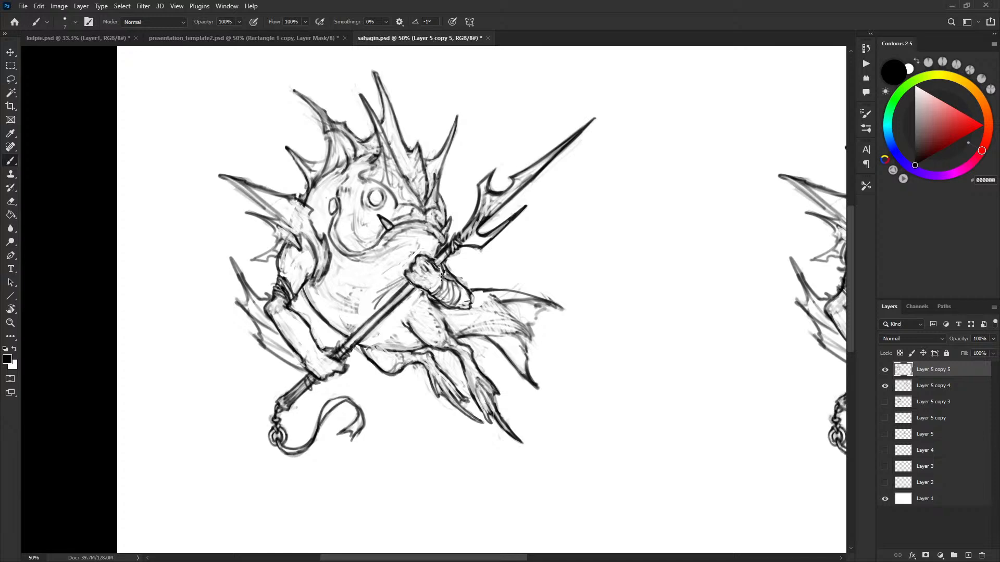
key(x)
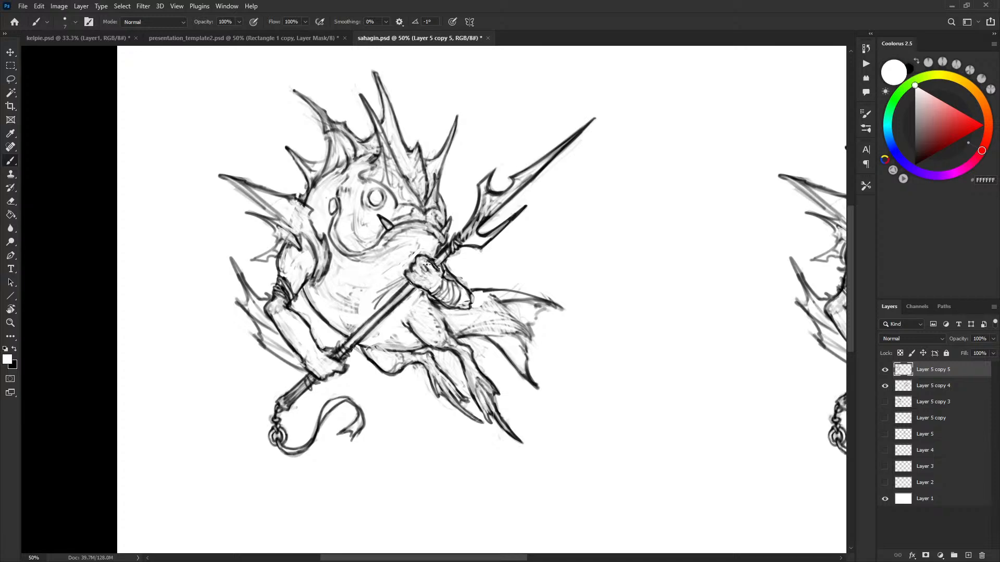
key(l)
key(b)
key(x)
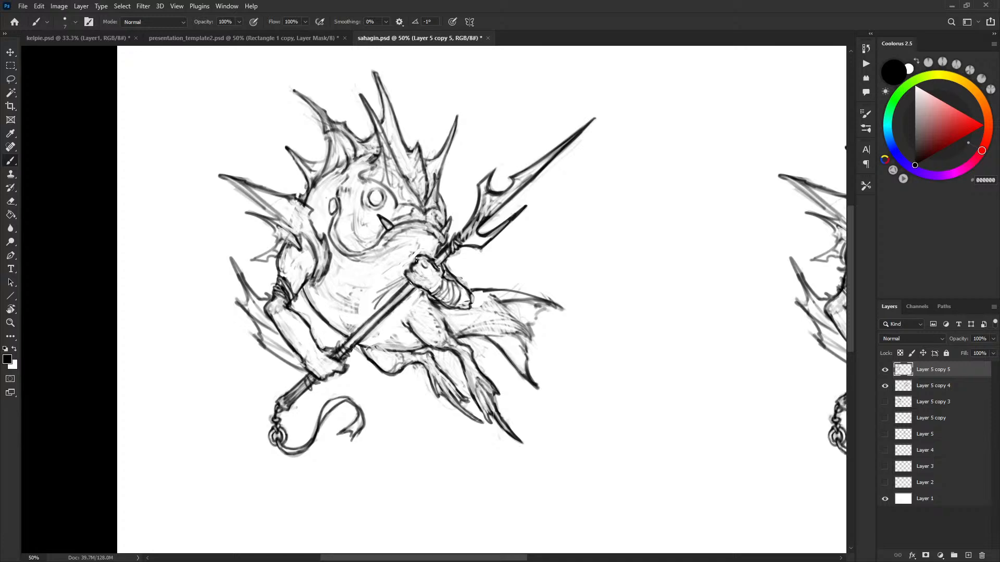
key(x)
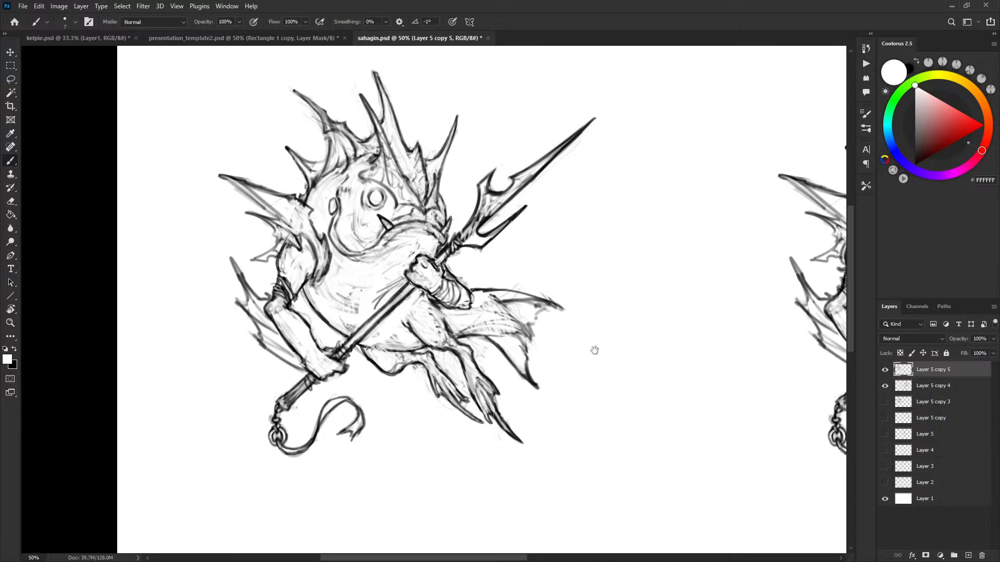
Add short shading strokes to the belly above the spear shaft, between the shoulder and the front hand.
drag(599, 345, 618, 368)
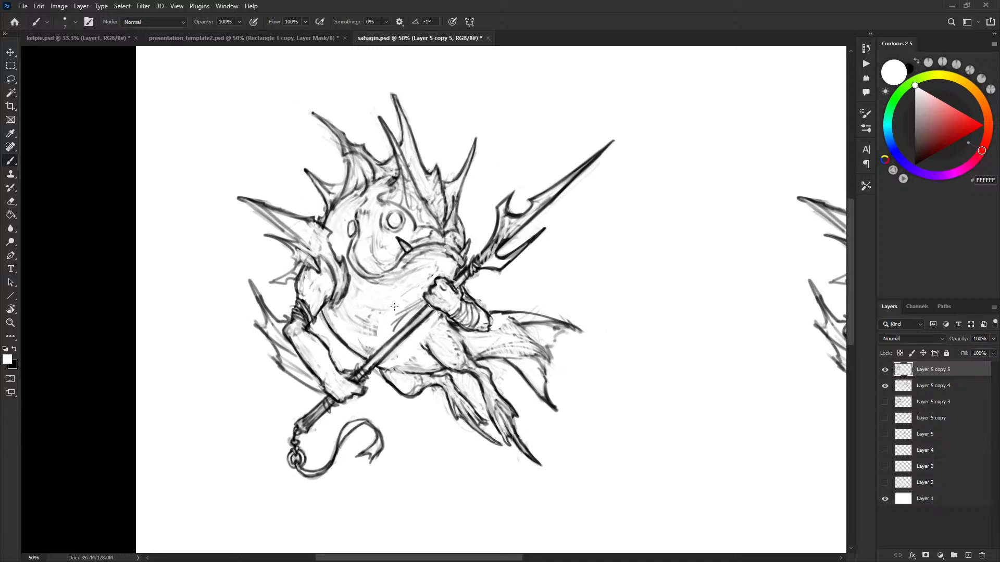
key(x)
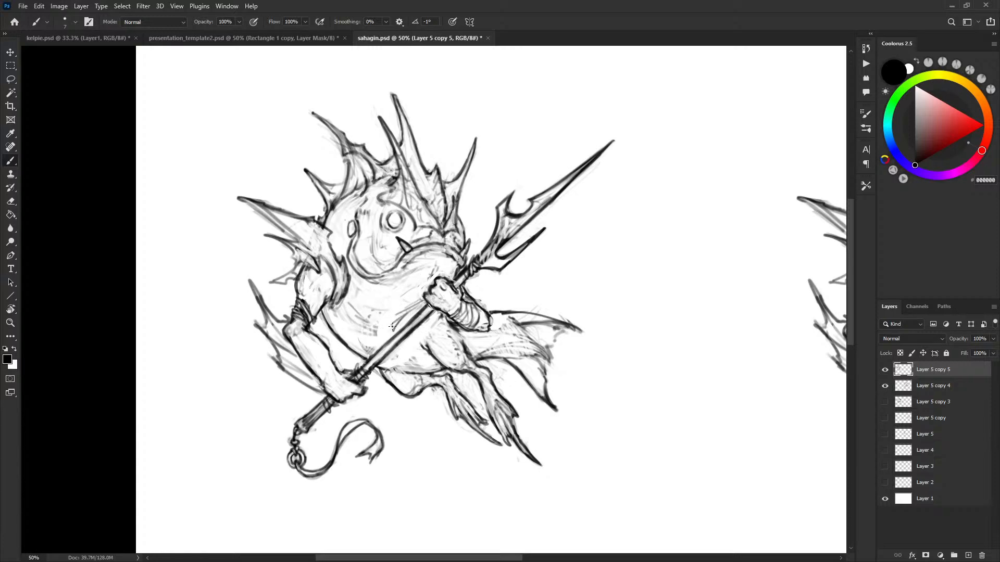
drag(347, 303, 358, 315)
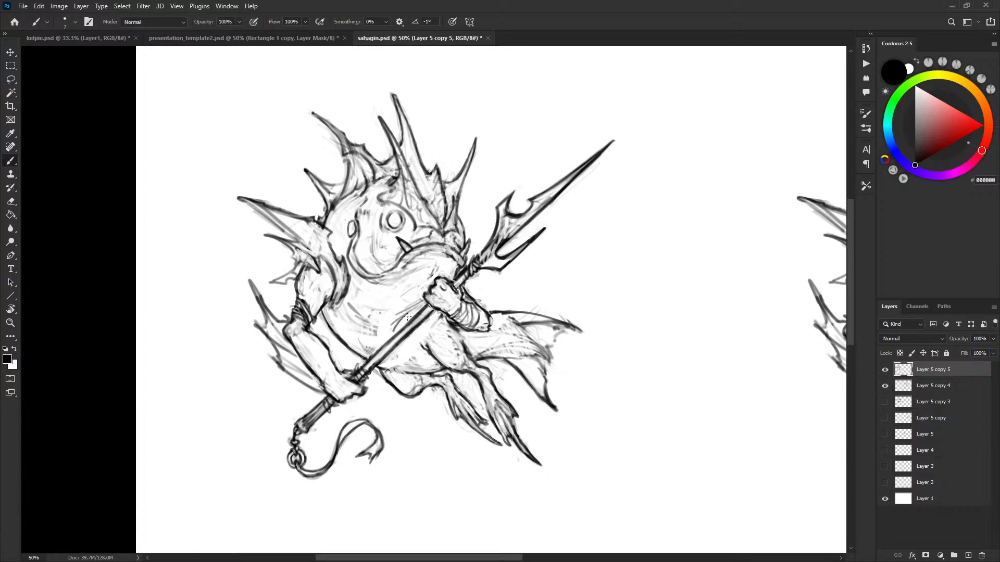
key(x)
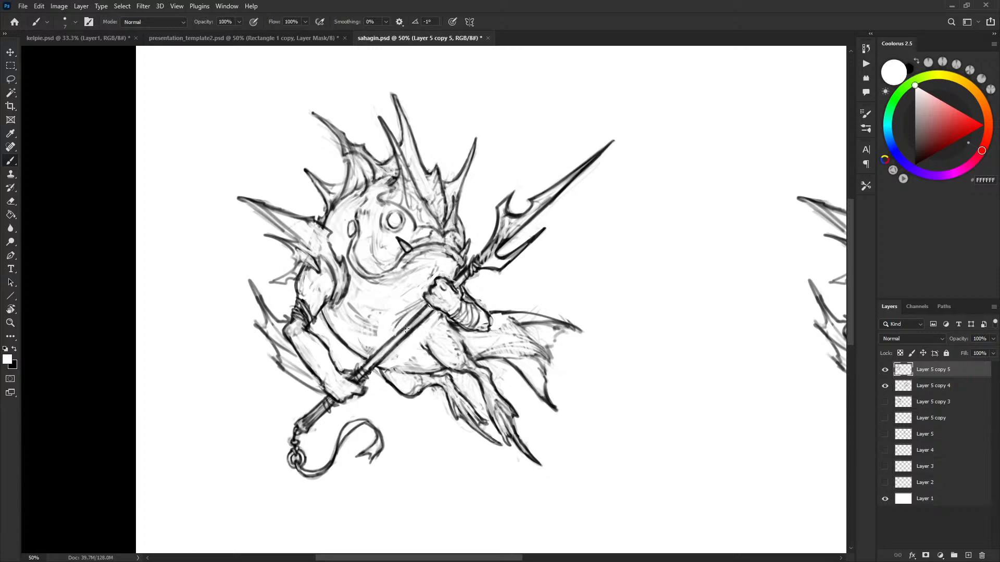
Hatch and clean up the lower belly beneath the spear shaft with alternating black and white brush strokes.
key(x)
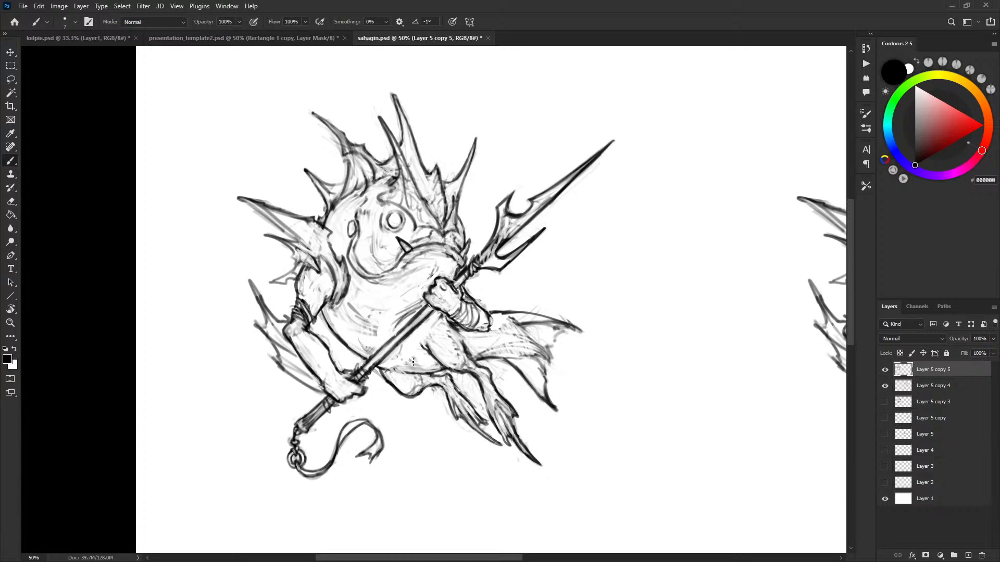
key(x)
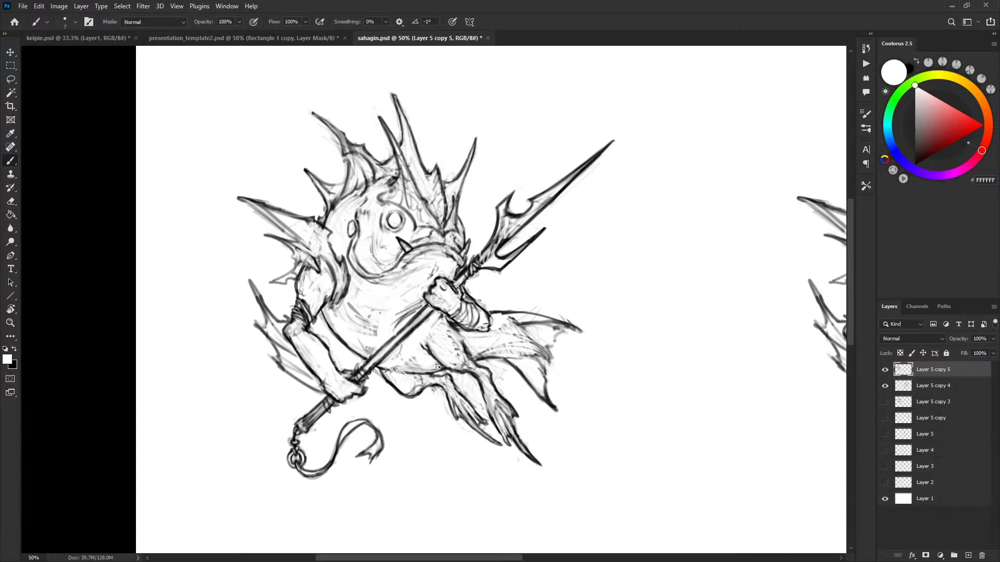
key(x)
key(x)
key(x)
key(x)
key(x)
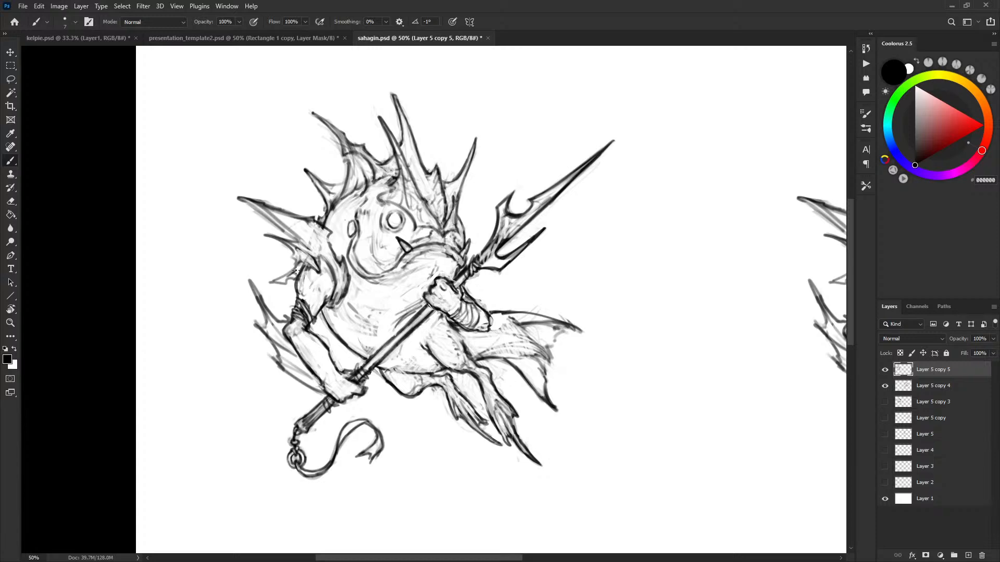
Redraw the upper-arm fin and the pointed shoulder fin spines overlapping the rear arm.
key(x)
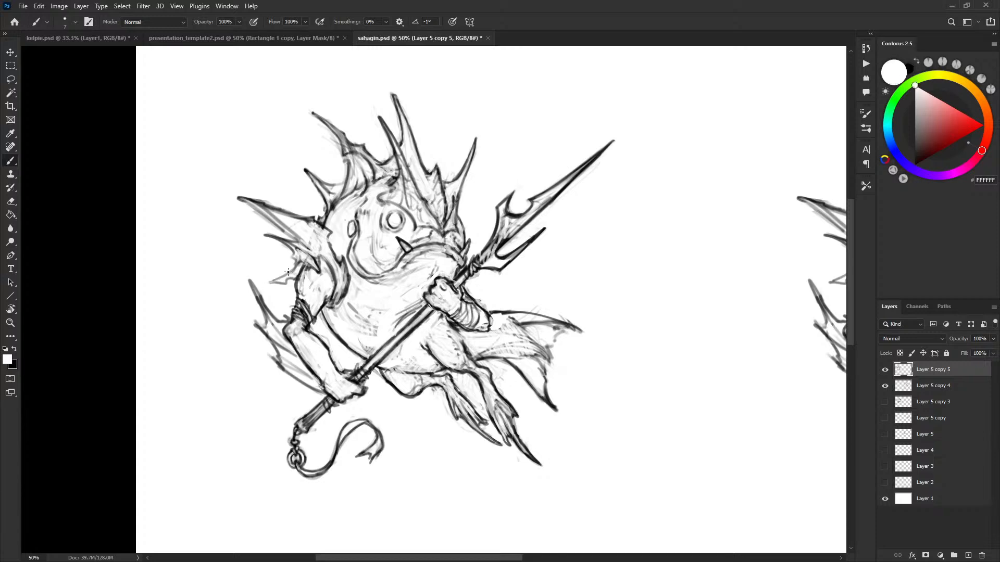
key(x)
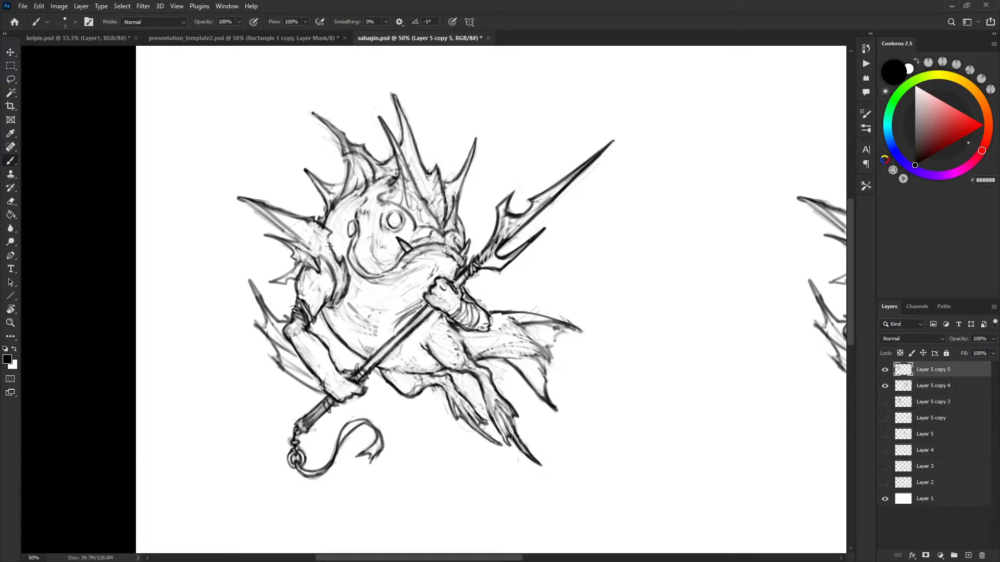
drag(241, 201, 292, 241)
key(x)
key(x)
mouse_move(249, 202)
mouse_down()
mouse_move(326, 260)
mouse_move(308, 232)
mouse_move(334, 263)
mouse_up()
mouse_move(307, 229)
mouse_down()
mouse_move(332, 274)
mouse_move(315, 238)
mouse_move(342, 264)
mouse_move(337, 296)
mouse_move(350, 271)
mouse_move(345, 280)
mouse_move(343, 260)
mouse_move(330, 307)
mouse_up()
Clean up the overlapping shoulder fin spikes with alternating black and white brush strokes.
key(x)
key(x)
key(x)
key(x)
key(x)
key(x)
key(x)
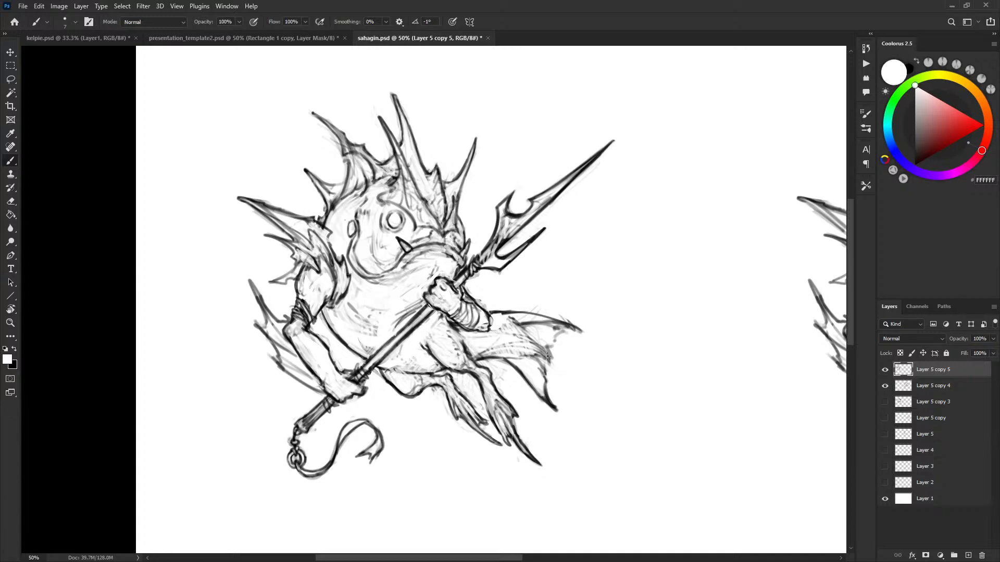
key(x)
drag(399, 296, 400, 283)
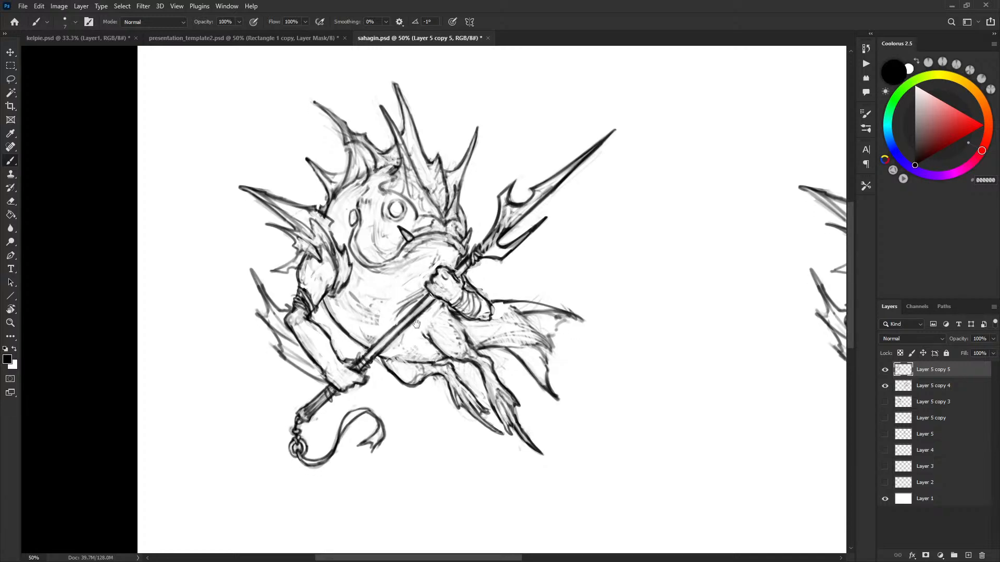
drag(410, 321, 420, 326)
drag(336, 328, 422, 311)
key(ctrl+z)
drag(353, 327, 414, 318)
key(ctrl+z)
drag(344, 341, 436, 308)
key(ctrl+z)
drag(411, 275, 375, 320)
key(ctrl+z)
Draw long curved fold lines down the side of the belly behind the rear arm and refine them.
mouse_move(370, 281)
mouse_down()
mouse_move(365, 318)
mouse_move(371, 288)
mouse_move(378, 311)
mouse_move(368, 285)
mouse_move(382, 338)
mouse_move(438, 350)
mouse_move(421, 356)
mouse_move(380, 326)
mouse_up()
drag(439, 347, 427, 319)
mouse_move(371, 300)
mouse_down()
mouse_move(376, 277)
mouse_move(369, 335)
mouse_up()
mouse_move(374, 340)
mouse_down()
mouse_move(383, 348)
mouse_move(371, 331)
mouse_up()
drag(378, 335, 372, 326)
mouse_move(378, 285)
mouse_down()
mouse_move(372, 330)
mouse_move(374, 284)
mouse_move(368, 319)
mouse_move(378, 341)
mouse_move(373, 293)
mouse_up()
key(x)
key(x)
mouse_move(372, 292)
mouse_down()
mouse_move(364, 313)
mouse_move(351, 313)
mouse_move(357, 338)
mouse_up()
drag(351, 302, 367, 344)
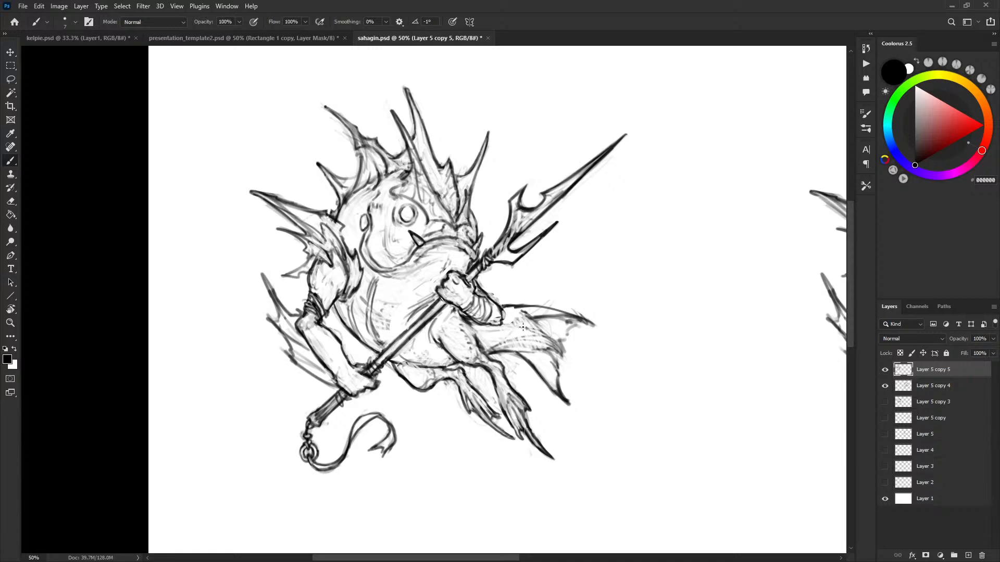
Lower the fill of Layer 5 copy 5 to 36% and hide Layer 5 copy 4.
drag(526, 333, 559, 353)
click(993, 354)
drag(992, 366, 962, 367)
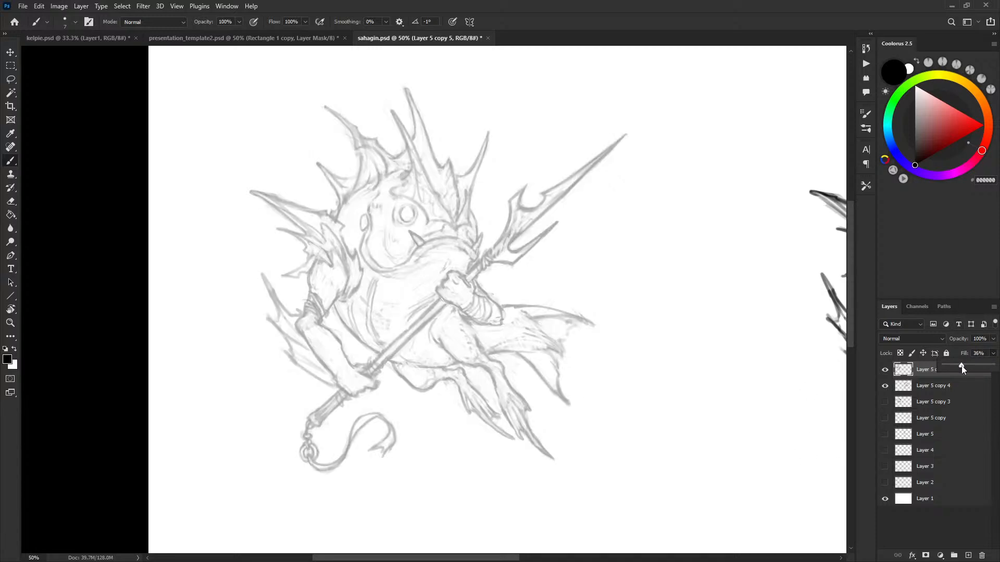
click(885, 386)
Enlarge the faded creature sketch proportionally with Free Transform and center it on the canvas.
key(ctrl+minus)
key(ctrl+minus)
drag(696, 380, 519, 335)
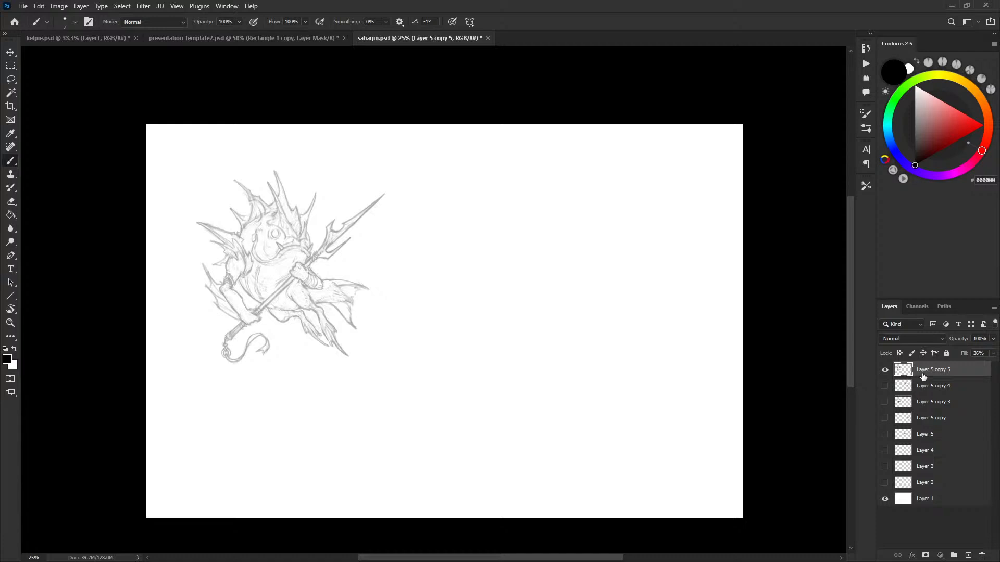
key(ctrl+t)
drag(393, 364, 594, 458)
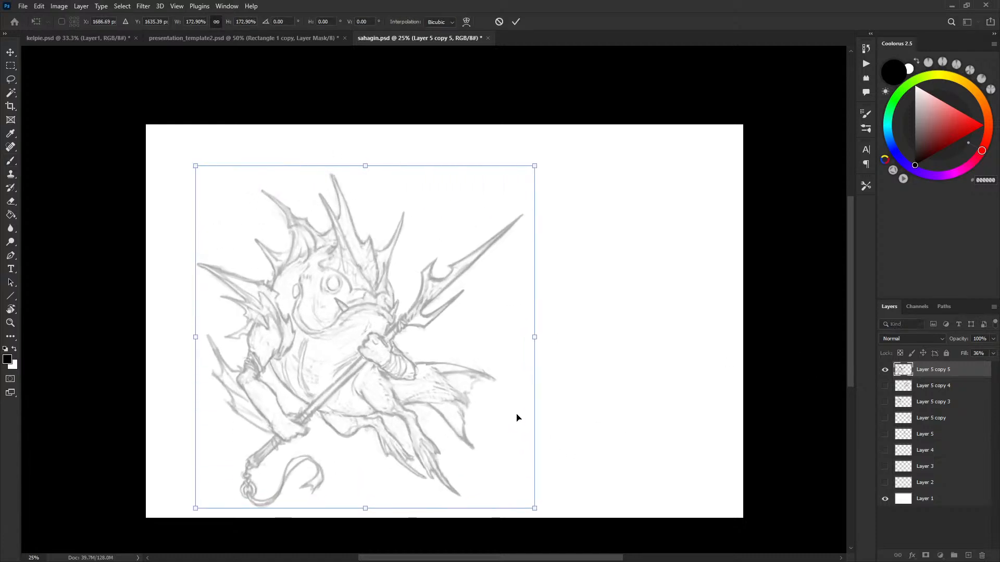
drag(508, 428, 603, 395)
mouse_move(632, 472)
mouse_down()
mouse_move(595, 442)
mouse_move(591, 415)
mouse_up()
key(Return)
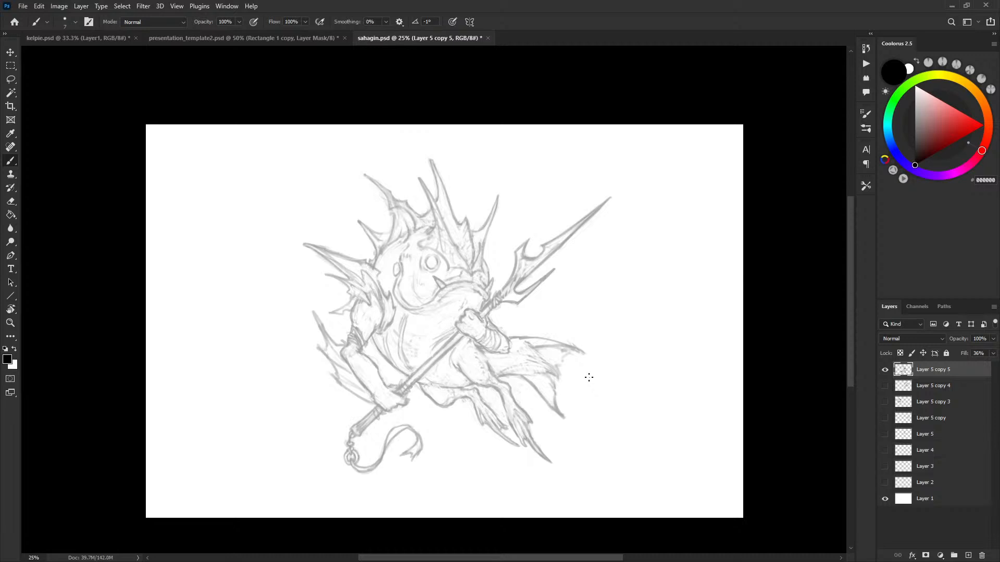
Add a new empty layer above the faded sketch for the line art.
key(ctrl+plus)
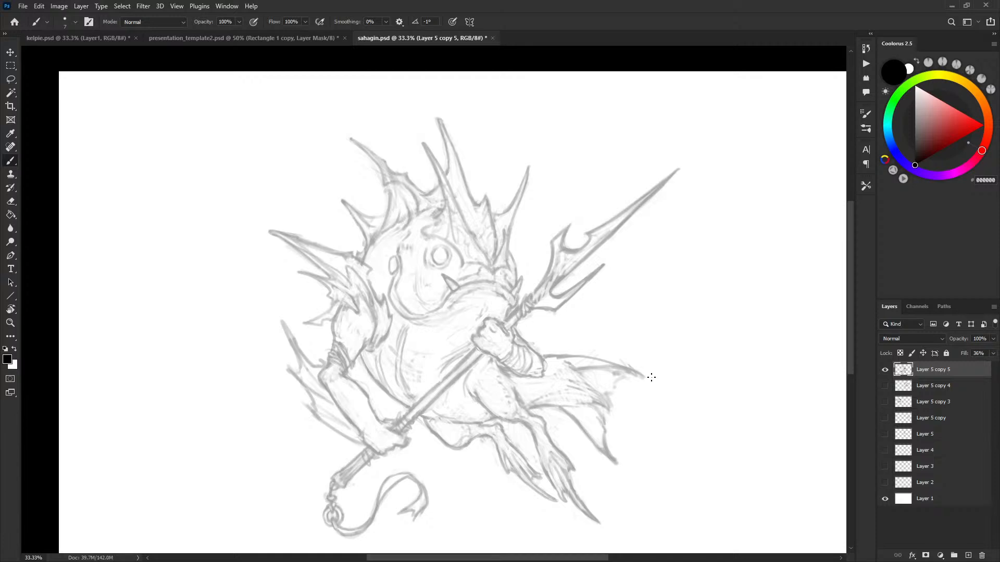
drag(579, 288, 587, 279)
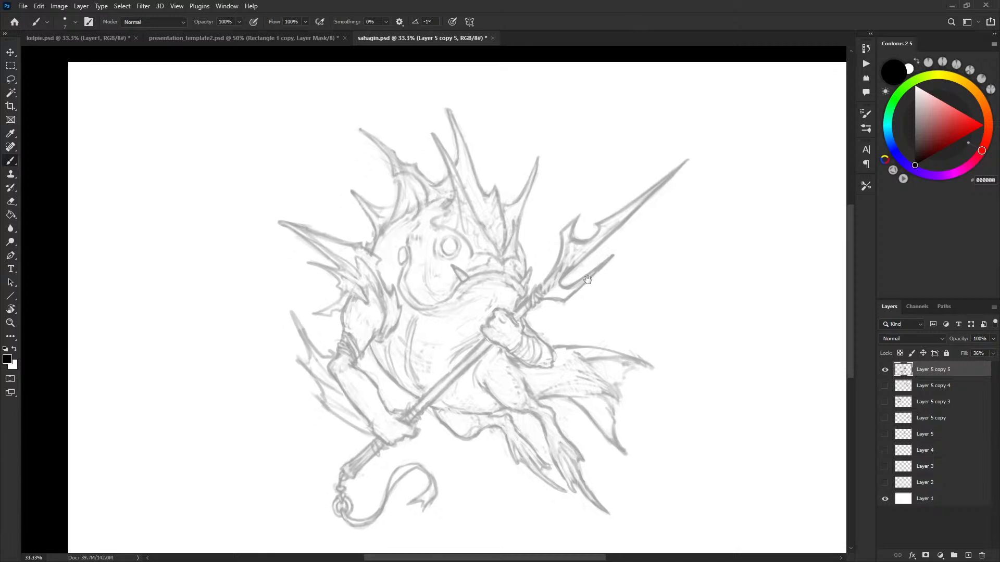
click(968, 555)
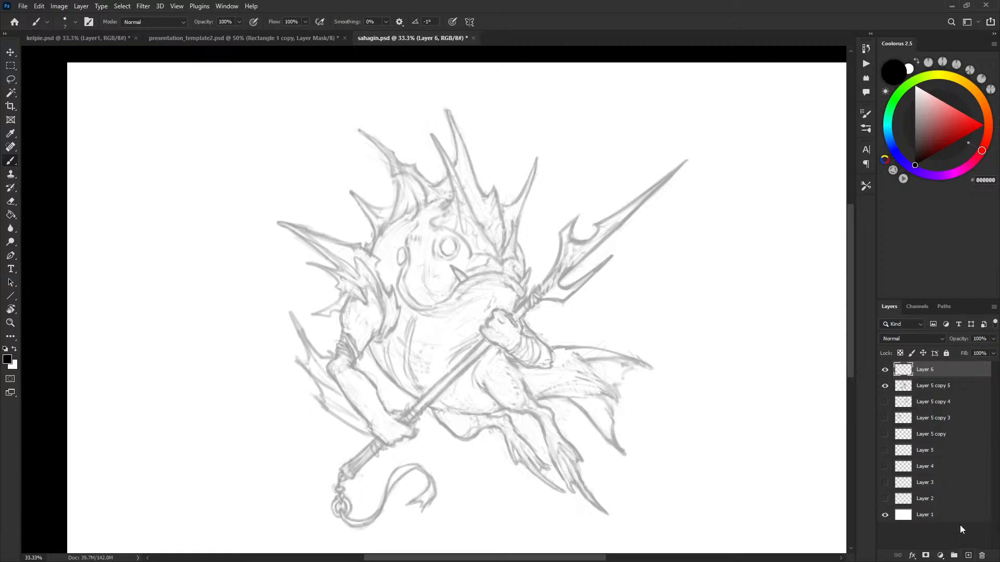
key(ctrl+plus)
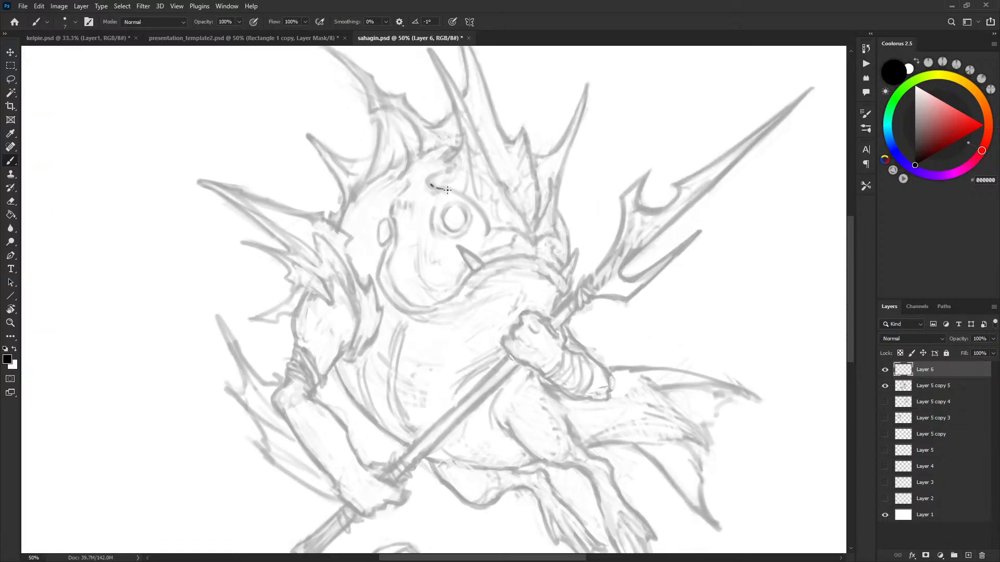
drag(467, 198, 488, 221)
mouse_move(661, 324)
mouse_down()
mouse_move(645, 304)
mouse_move(652, 290)
mouse_move(612, 335)
mouse_move(598, 394)
mouse_move(620, 340)
mouse_up()
key(ctrl+z)
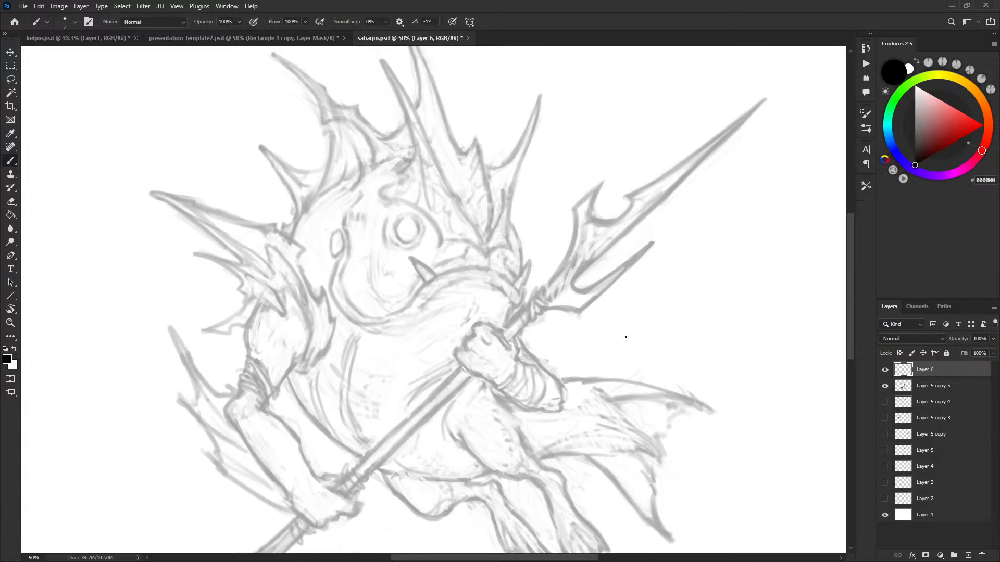
Ink the brow ridge above the eye and the lower edge of the tall head spine down to the snout.
mouse_move(614, 423)
mouse_down()
mouse_move(636, 308)
mouse_move(650, 284)
mouse_move(614, 421)
mouse_up()
drag(612, 386, 606, 400)
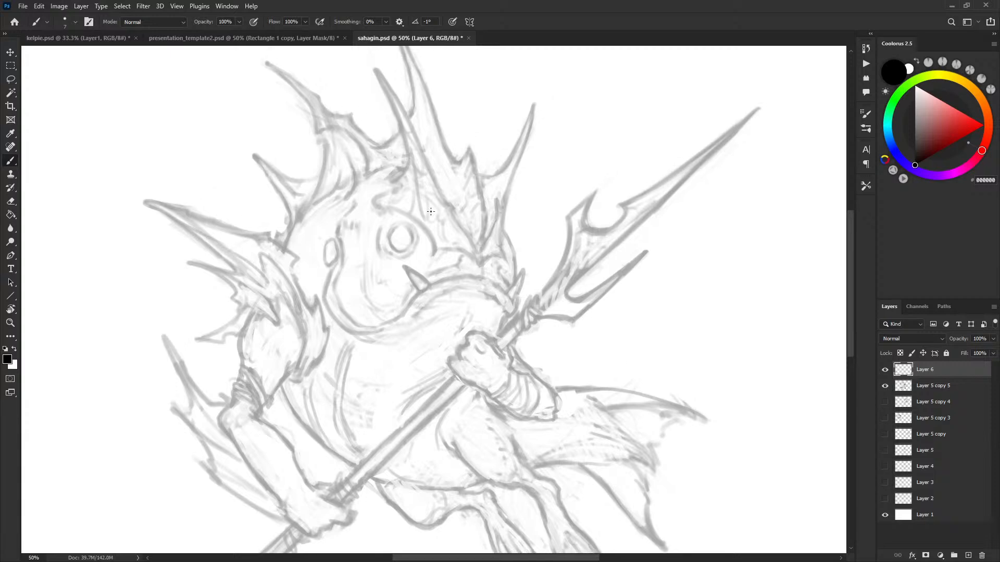
mouse_move(378, 206)
mouse_down()
mouse_move(422, 226)
mouse_move(435, 250)
mouse_move(475, 262)
mouse_move(498, 254)
mouse_up()
drag(441, 196, 480, 254)
drag(565, 278, 555, 323)
Ink the front head spine's edge and the pointed folds at its base above the brow.
drag(401, 257, 403, 241)
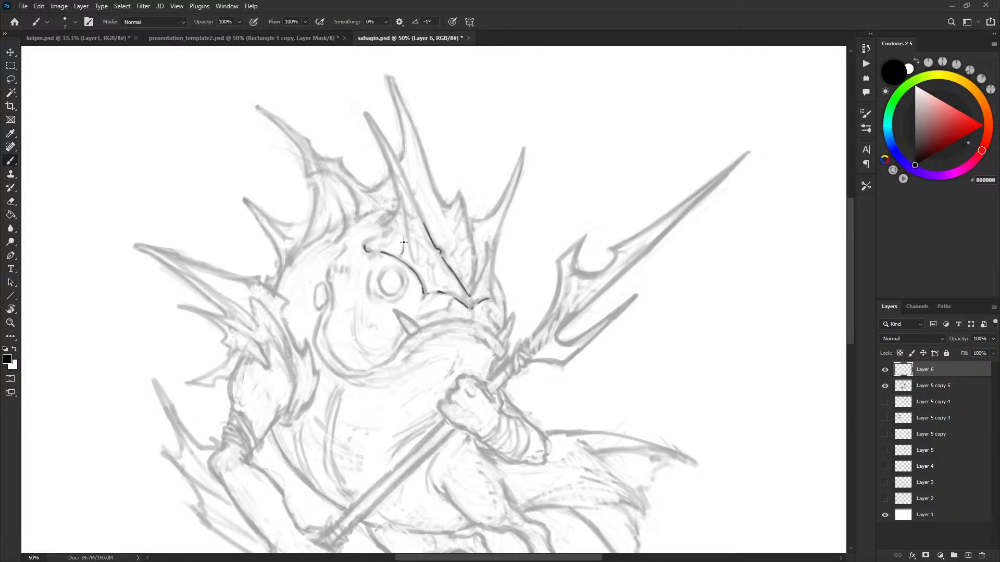
drag(389, 164, 399, 186)
mouse_move(406, 221)
mouse_down()
mouse_move(419, 264)
mouse_move(424, 257)
mouse_up()
drag(425, 295, 423, 238)
drag(439, 276, 430, 250)
drag(411, 305, 463, 281)
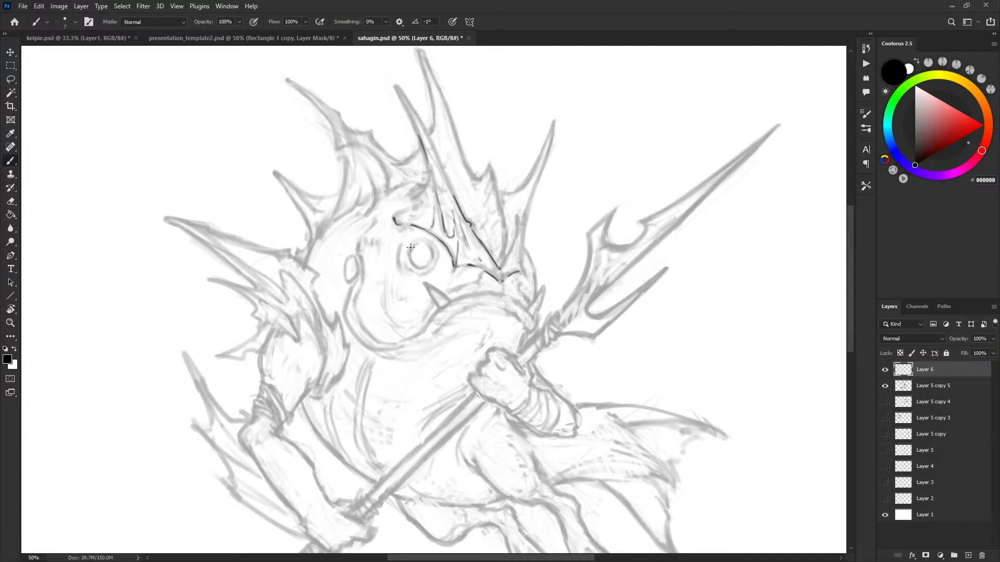
Ink the eye as concentric rings with a small round pupil and hatch the cheek beside and below it.
mouse_move(411, 244)
mouse_down()
mouse_move(418, 268)
mouse_move(433, 256)
mouse_move(424, 243)
mouse_move(433, 257)
mouse_up()
key(ctrl+z)
drag(407, 268, 436, 262)
key(x)
key(x)
mouse_move(407, 269)
mouse_down()
mouse_move(431, 270)
mouse_move(440, 253)
mouse_move(431, 241)
mouse_up()
mouse_move(440, 253)
mouse_down()
mouse_move(400, 268)
mouse_move(399, 246)
mouse_move(401, 260)
mouse_move(412, 251)
mouse_move(404, 269)
mouse_move(402, 244)
mouse_up()
key(ctrl+z)
mouse_move(406, 261)
mouse_down()
mouse_move(416, 240)
mouse_move(435, 256)
mouse_move(422, 253)
mouse_up()
drag(469, 279, 474, 266)
mouse_move(388, 257)
mouse_down()
mouse_move(390, 287)
mouse_move(401, 288)
mouse_up()
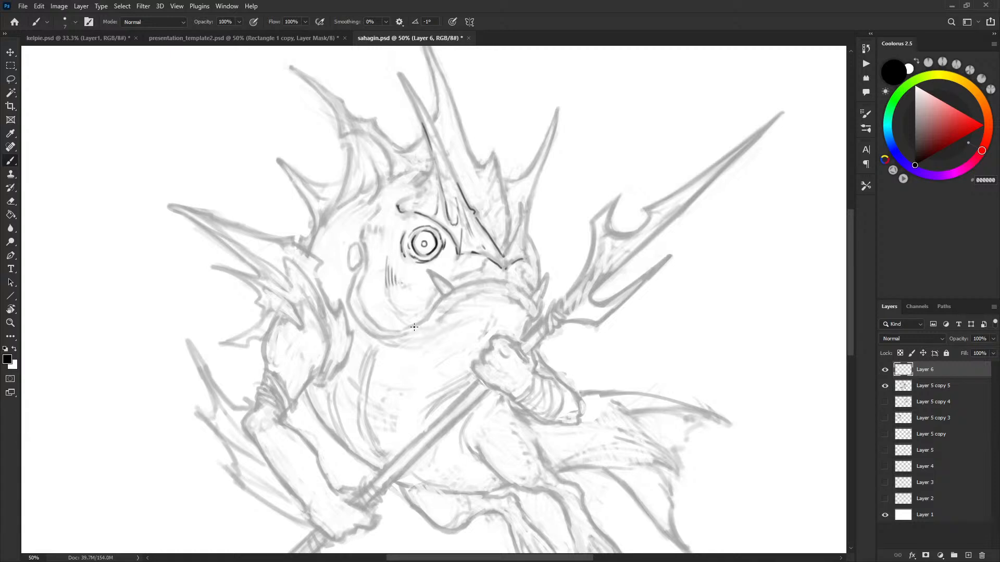
Ink the mouth line from the lower cheek over the muzzle to its front end, along with the rear fang.
mouse_move(408, 329)
mouse_down()
mouse_move(462, 285)
mouse_move(441, 301)
mouse_up()
mouse_move(462, 286)
mouse_down()
mouse_move(493, 270)
mouse_move(524, 283)
mouse_move(508, 274)
mouse_move(479, 282)
mouse_move(534, 303)
mouse_up()
mouse_move(442, 296)
mouse_down()
mouse_move(428, 271)
mouse_move(446, 282)
mouse_up()
key(x)
key(x)
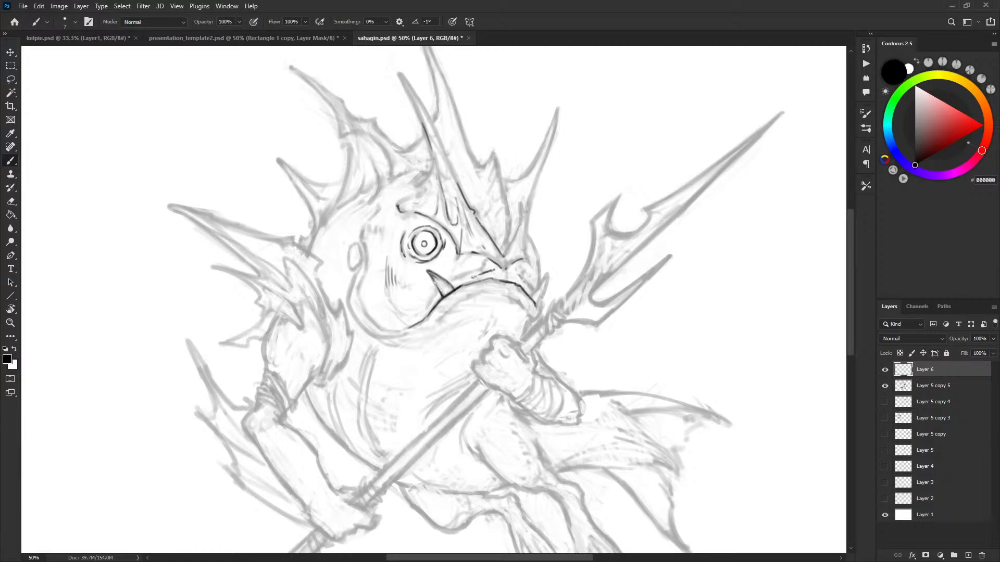
mouse_move(531, 296)
mouse_down()
mouse_move(546, 278)
mouse_move(538, 305)
mouse_up()
drag(398, 71, 585, 119)
drag(427, 270, 571, 284)
key(ctrl+z)
key(ctrl+z)
key(ctrl+z)
key(ctrl+z)
key(x)
key(x)
drag(446, 295, 539, 312)
key(ctrl+z)
drag(442, 295, 536, 313)
key(ctrl+z)
mouse_move(442, 295)
mouse_down()
mouse_move(539, 317)
mouse_move(451, 298)
mouse_move(543, 315)
mouse_move(542, 282)
mouse_up()
key(ctrl+z)
key(ctrl+z)
key(ctrl+z)
key(ctrl+z)
Ink the front fang at the end of the mouth and redraw the rear fang with firmer curved edges.
drag(545, 286, 537, 302)
mouse_move(433, 270)
mouse_down()
mouse_move(492, 274)
mouse_move(438, 286)
mouse_move(429, 267)
mouse_move(441, 292)
mouse_up()
key(x)
key(x)
mouse_move(434, 272)
mouse_down()
mouse_move(442, 297)
mouse_move(452, 289)
mouse_up()
key(x)
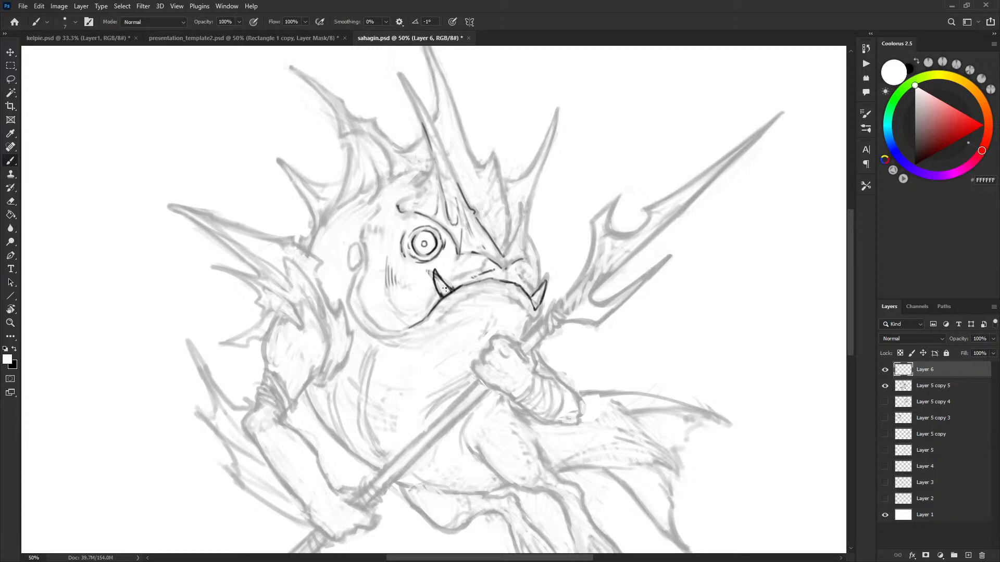
Clean up both fangs in black and white and extend the mouth corner just below the front fang.
key(x)
key(x)
key(x)
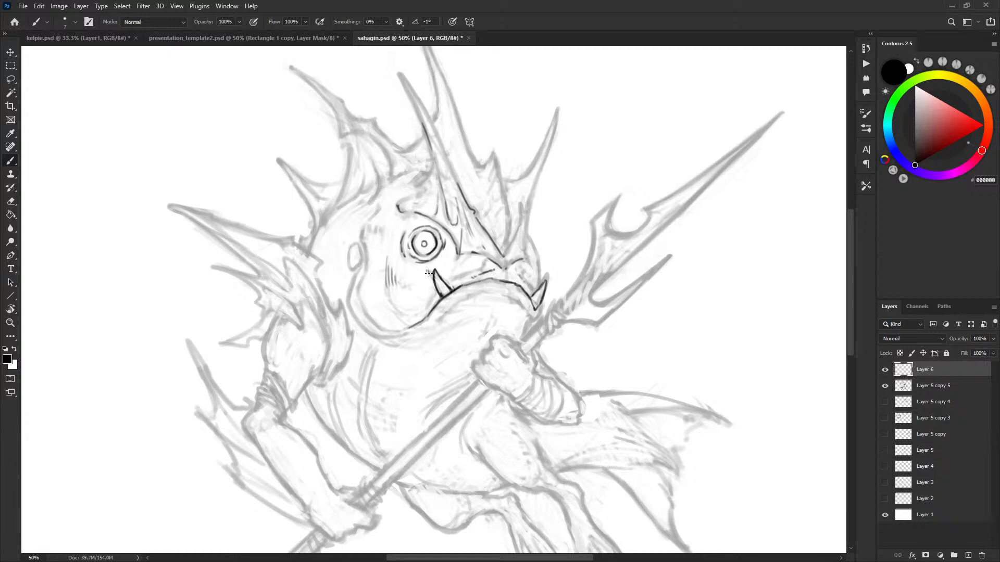
key(x)
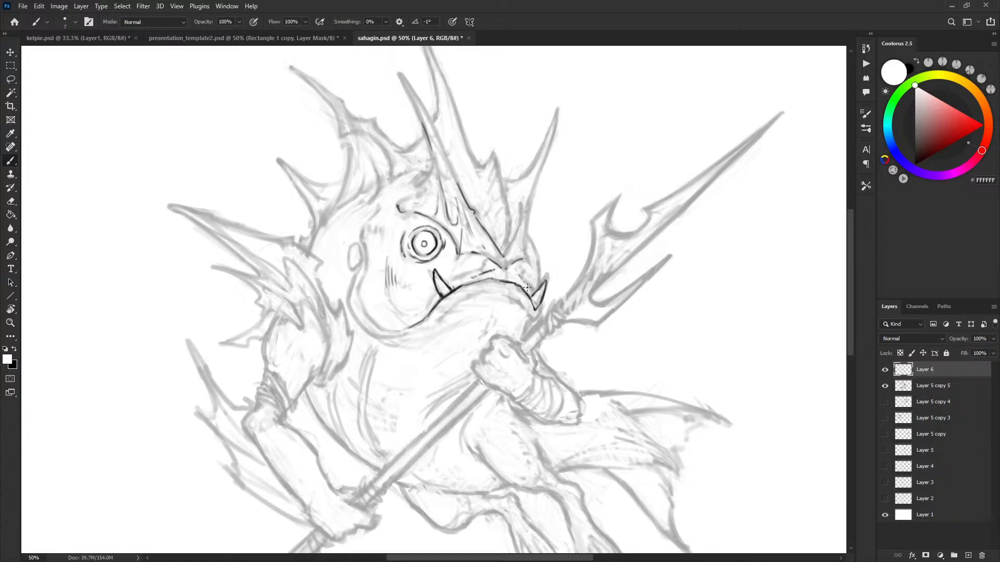
key(x)
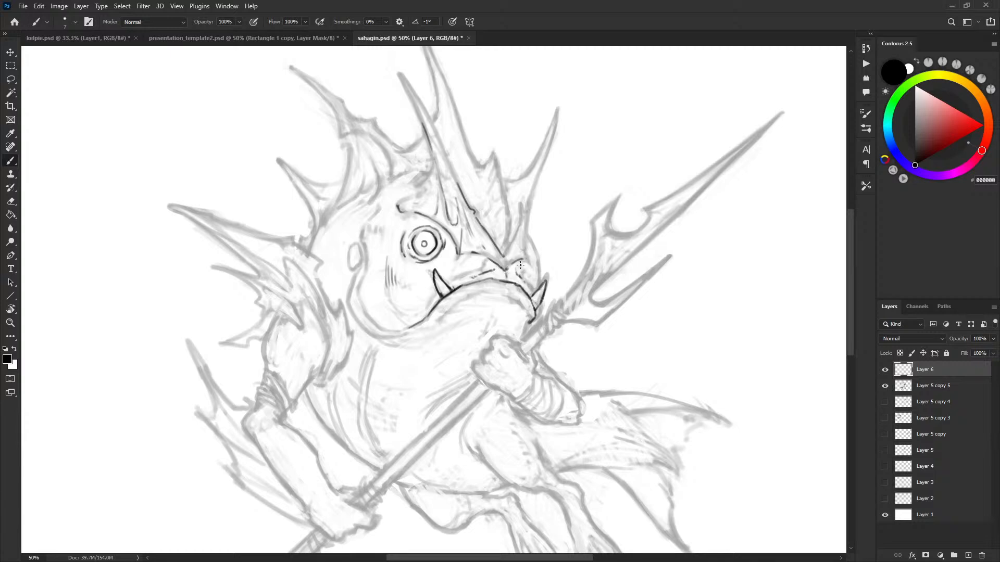
key(x)
key(x)
Ink the edges of the far-side head spike from its shaft down to the snout tip.
drag(514, 243, 520, 222)
key(ctrl+z)
mouse_move(507, 256)
mouse_down()
mouse_move(519, 222)
mouse_move(476, 215)
mouse_move(522, 210)
mouse_move(527, 221)
mouse_move(521, 212)
mouse_move(554, 135)
mouse_up()
key(x)
key(x)
key(ctrl+z)
key(ctrl+z)
drag(523, 209, 540, 174)
key(ctrl+z)
drag(523, 210, 554, 137)
key(ctrl+z)
drag(544, 163, 523, 253)
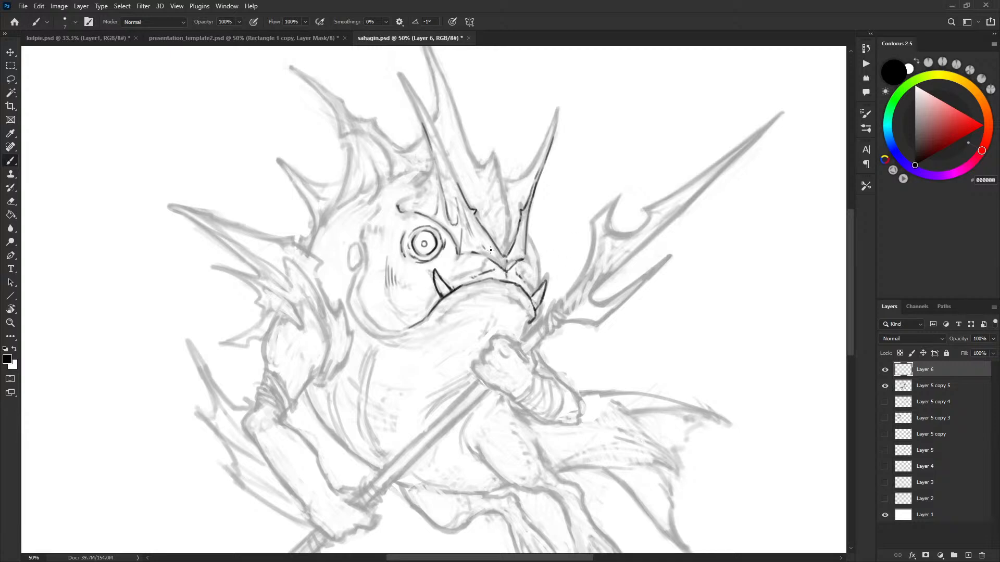
Thicken the far spike's lower edge and trim its base at the snout tip with white corrections.
key(x)
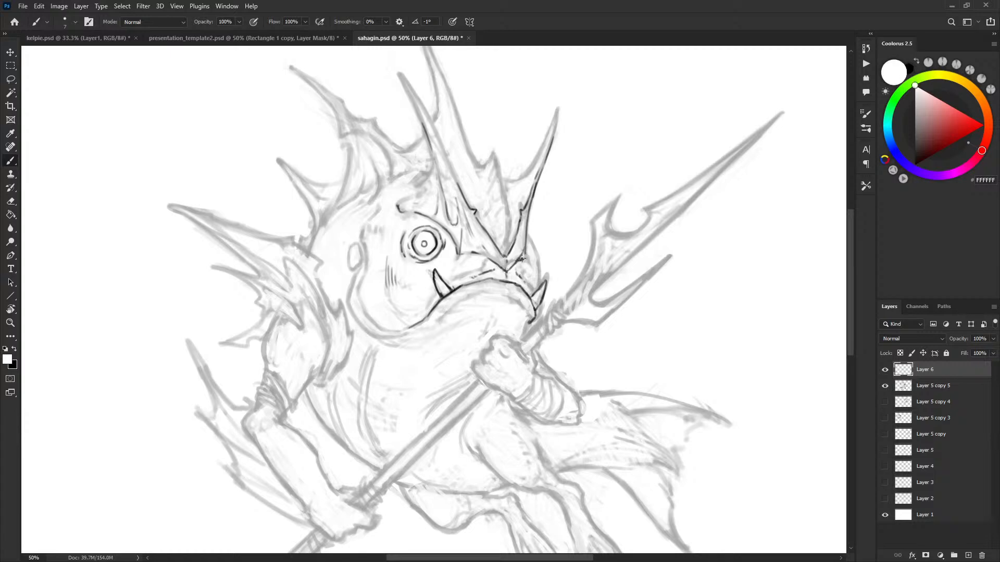
key(x)
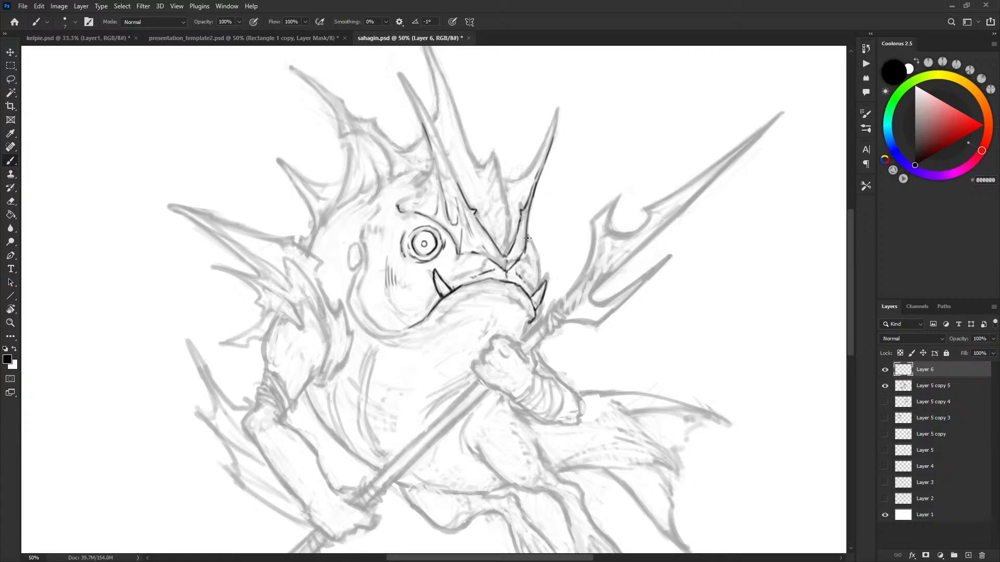
key(x)
key(x)
key(x)
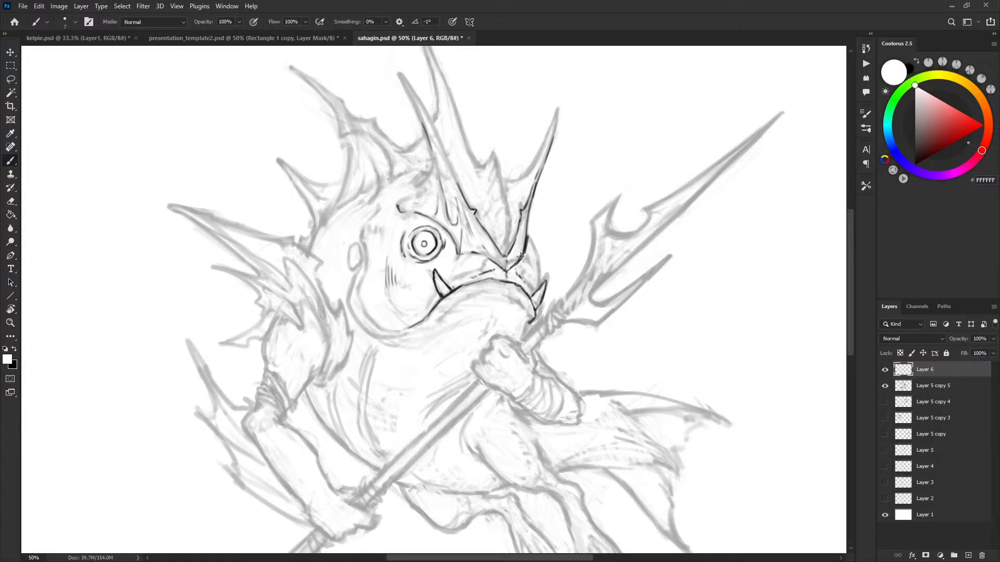
key(x)
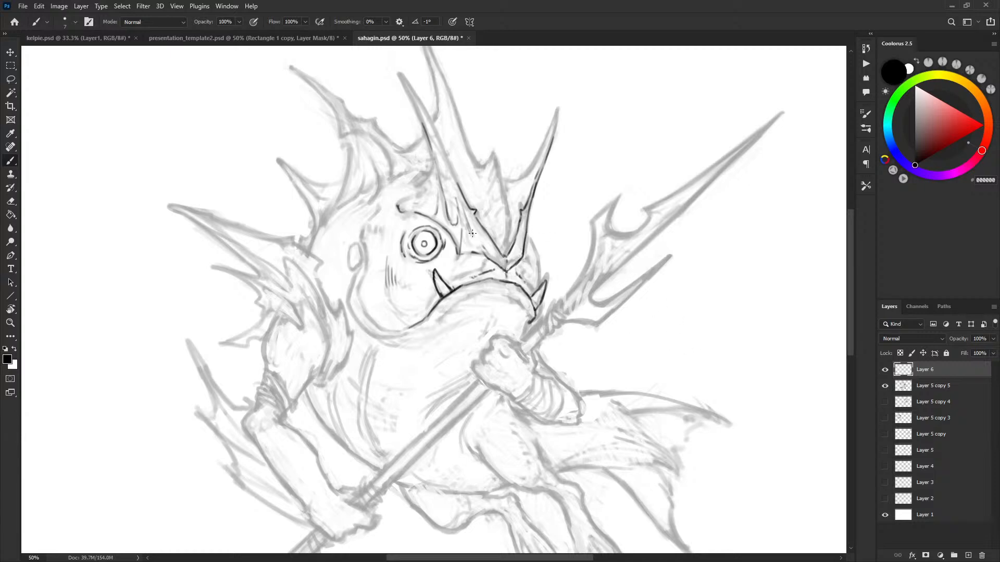
key(x)
key(x)
key(x)
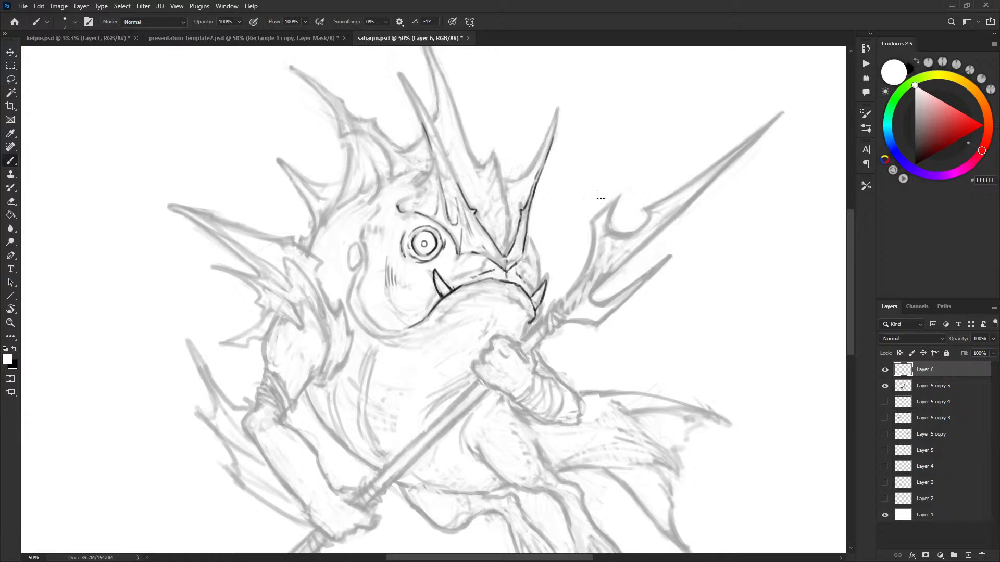
key(x)
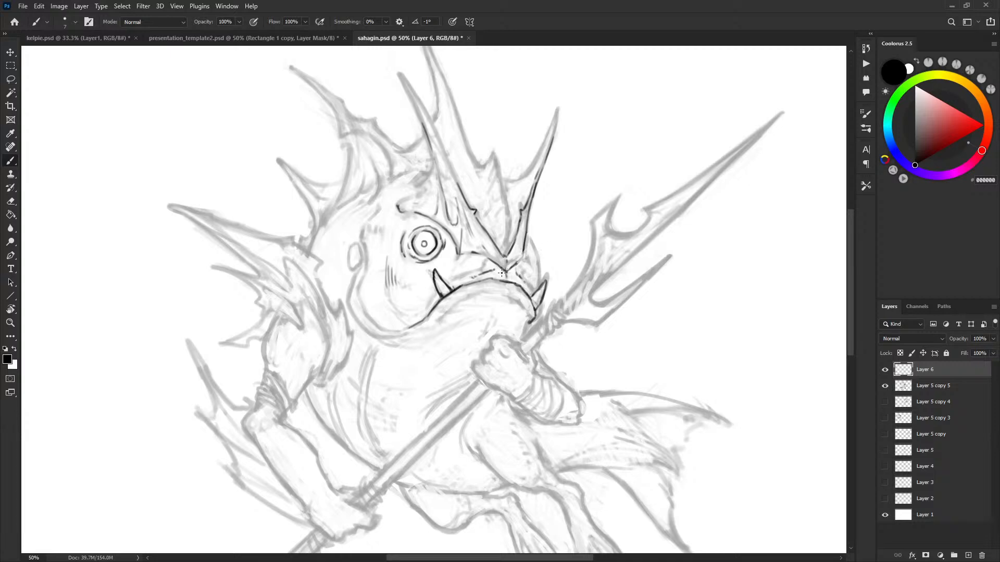
Rework the short lines joining the far spike to the snout tip, painting out stray ink in white.
drag(507, 272, 523, 260)
drag(529, 214, 513, 263)
drag(460, 255, 499, 256)
key(ctrl+z)
key(ctrl+z)
key(x)
key(x)
key(x)
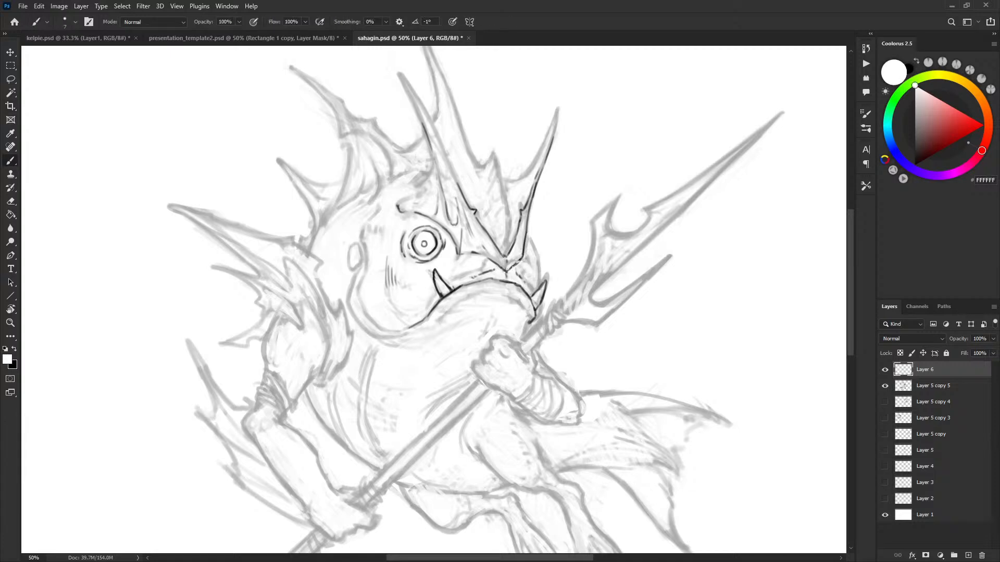
key(x)
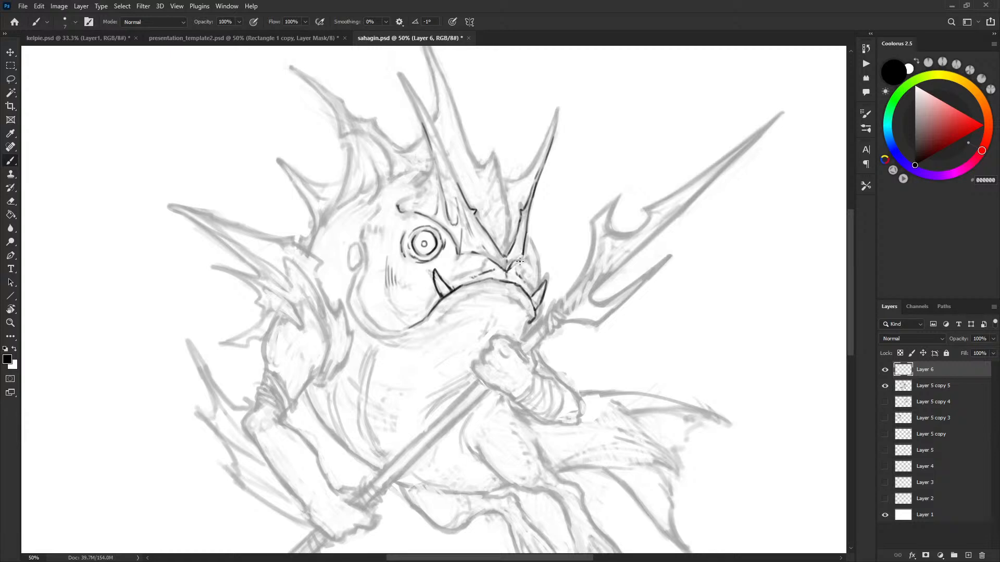
Ink the far side of the face from the spike base to the front fang and finish the spike's pointed tip.
key(x)
key(x)
mouse_move(525, 234)
mouse_down()
mouse_move(520, 262)
mouse_move(524, 252)
mouse_up()
key(x)
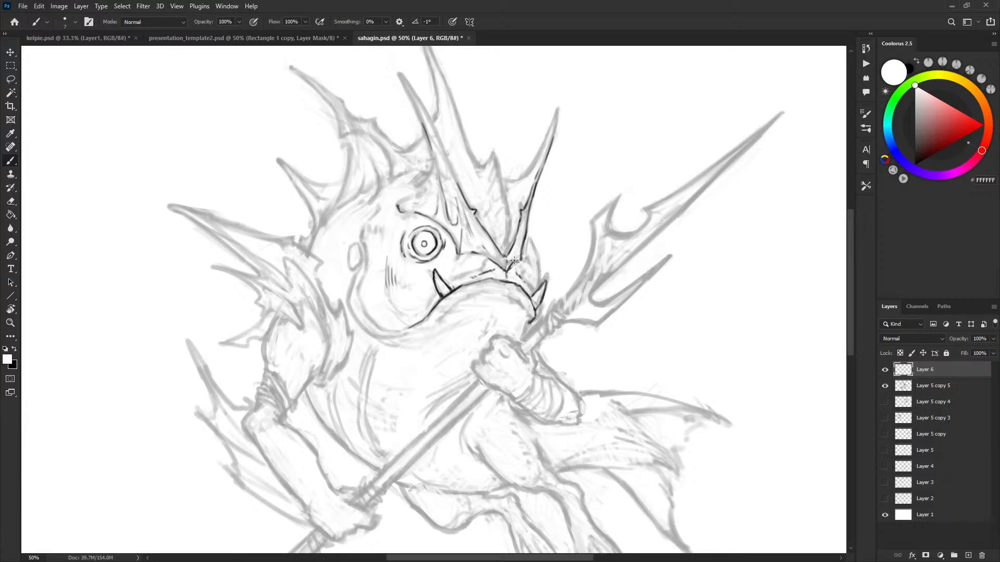
key(x)
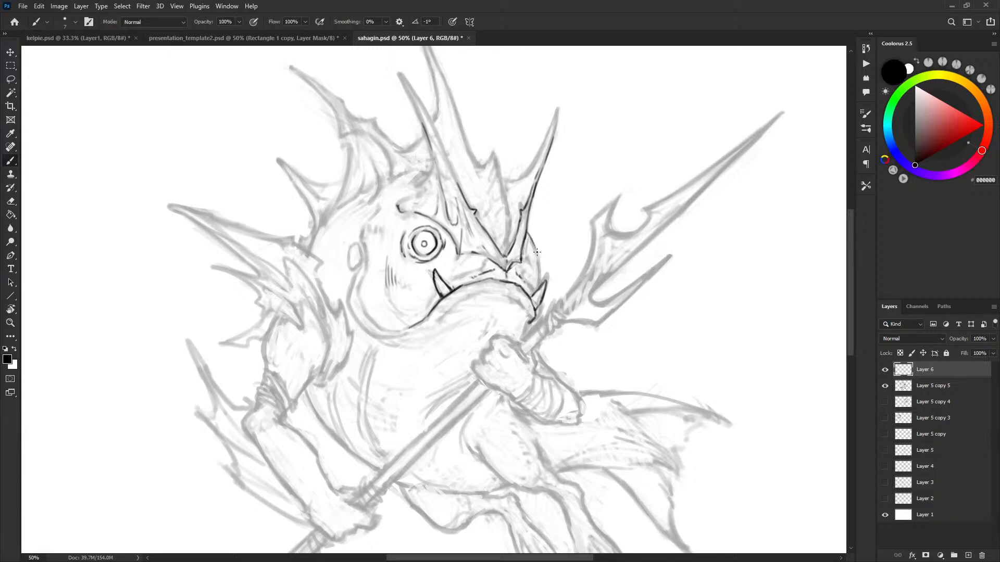
drag(526, 230, 540, 281)
mouse_move(539, 196)
mouse_down()
mouse_move(546, 238)
mouse_move(536, 212)
mouse_move(508, 229)
mouse_move(520, 231)
mouse_move(535, 210)
mouse_move(517, 234)
mouse_move(550, 170)
mouse_move(541, 208)
mouse_move(550, 168)
mouse_move(539, 221)
mouse_move(537, 199)
mouse_up()
drag(539, 271, 540, 266)
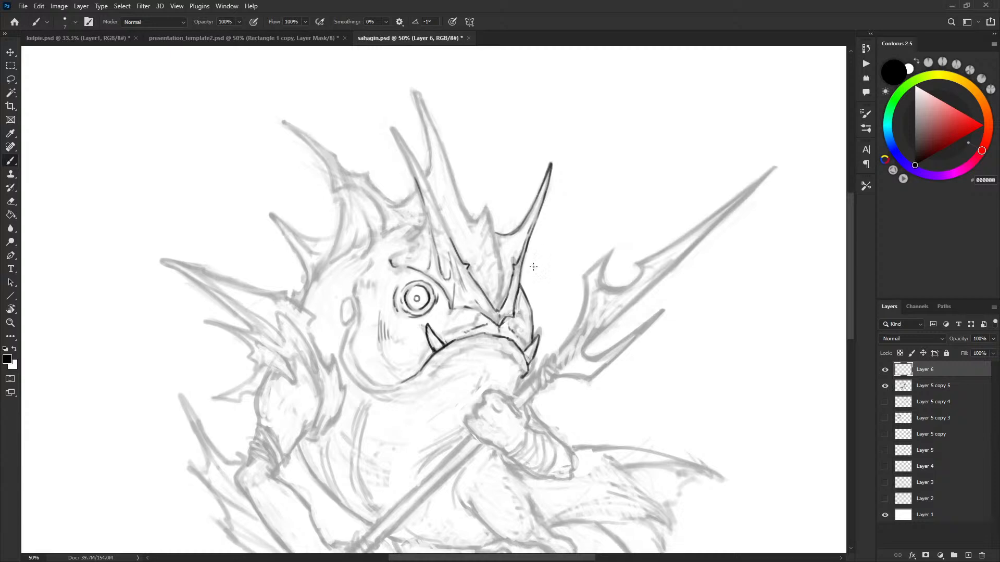
Ink both edges of the front head spine and the short spine with hatched webbing between it and the far spike.
drag(392, 127, 452, 241)
mouse_move(394, 136)
mouse_down()
mouse_move(426, 211)
mouse_move(412, 275)
mouse_move(463, 267)
mouse_move(417, 229)
mouse_move(425, 216)
mouse_move(409, 251)
mouse_move(395, 256)
mouse_move(415, 243)
mouse_up()
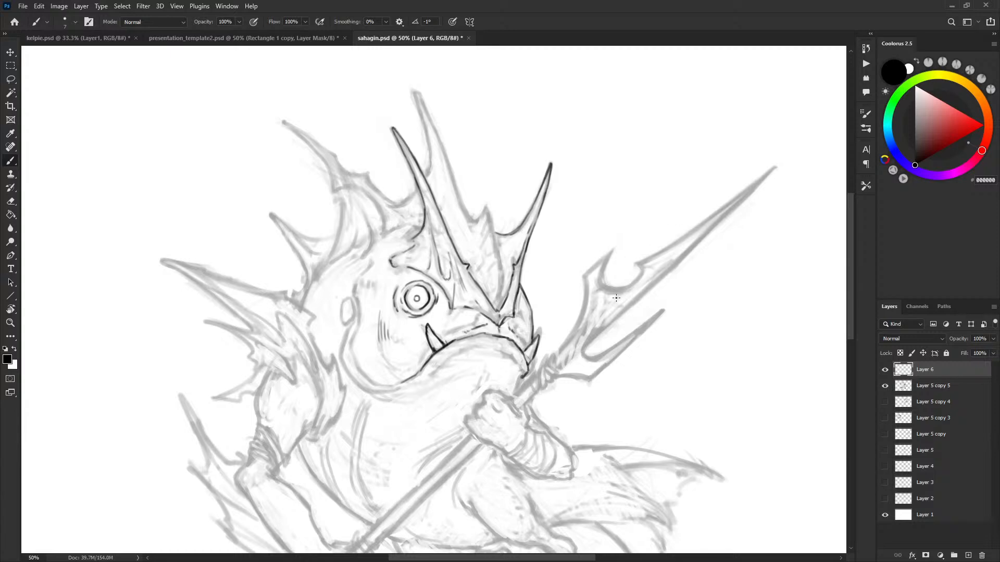
mouse_move(506, 247)
mouse_down()
mouse_move(513, 237)
mouse_move(486, 206)
mouse_move(495, 240)
mouse_up()
drag(494, 235, 501, 304)
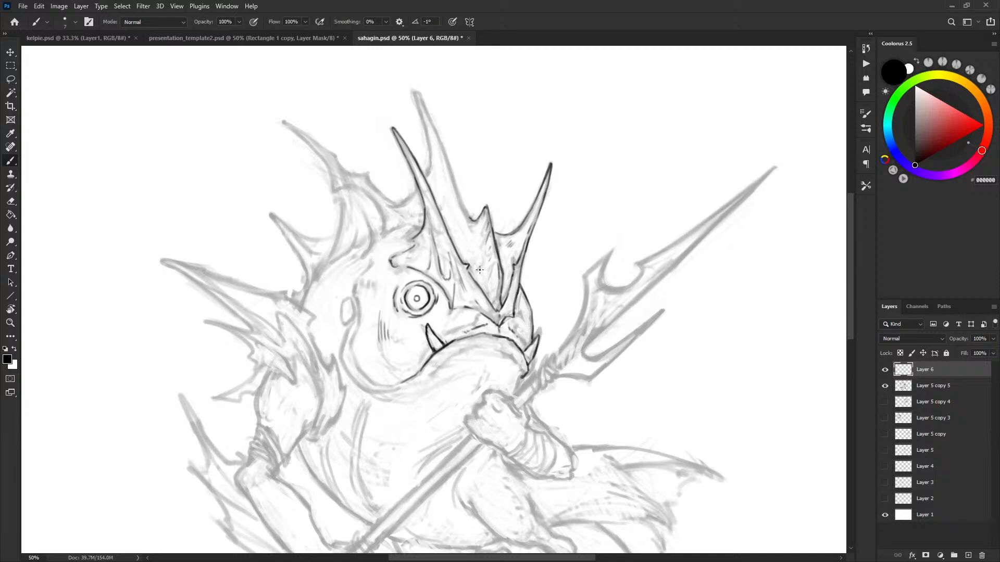
drag(489, 264, 482, 282)
drag(474, 237, 460, 261)
Ink the front edge of the tallest head spine from its tip down to the short middle spine.
drag(462, 206, 473, 221)
drag(448, 170, 464, 202)
drag(421, 101, 443, 148)
key(ctrl+z)
drag(421, 95, 452, 174)
Refine the far brow and the lines beside the spike base, alternating black strokes with white corrections.
drag(564, 320, 579, 274)
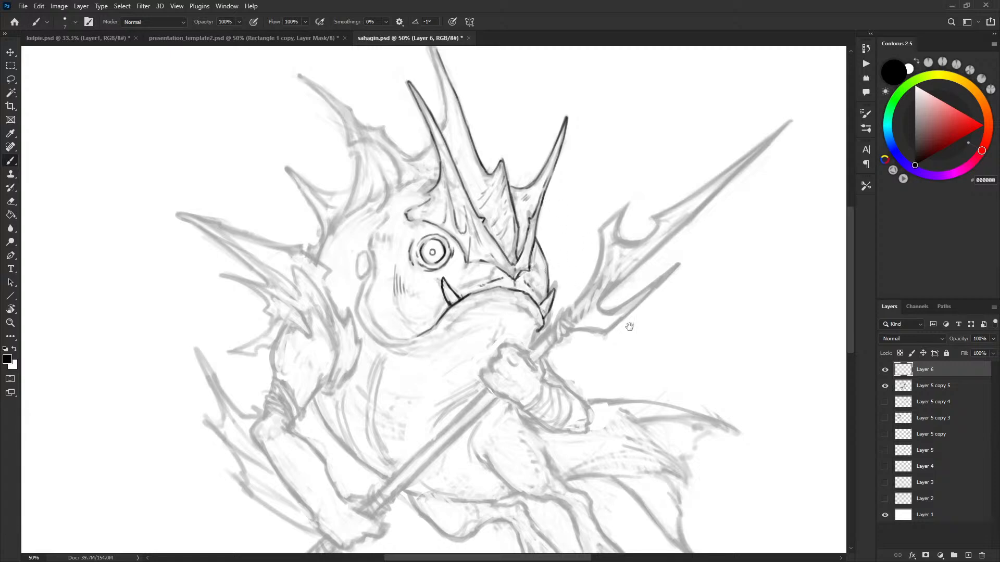
drag(630, 327, 638, 308)
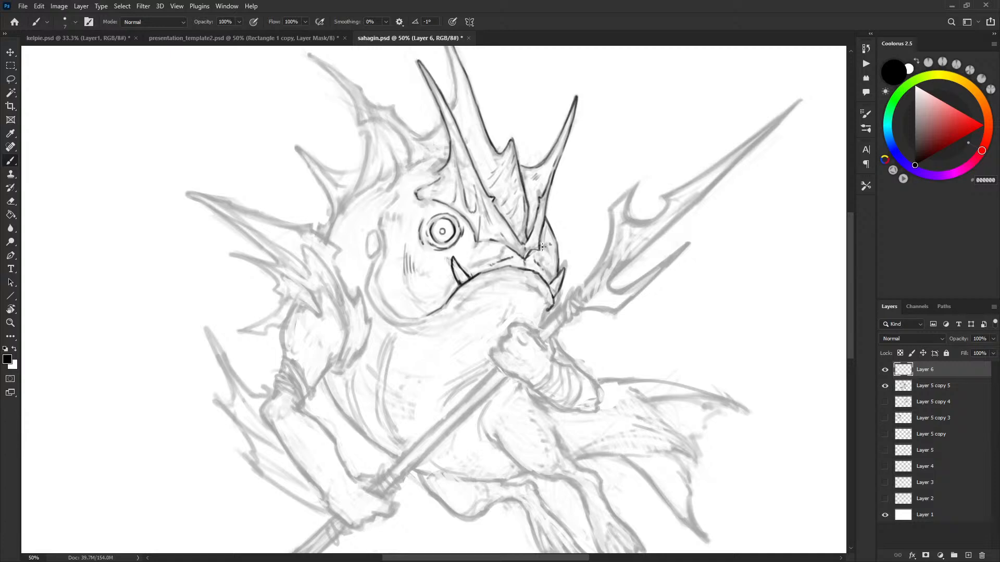
key(x)
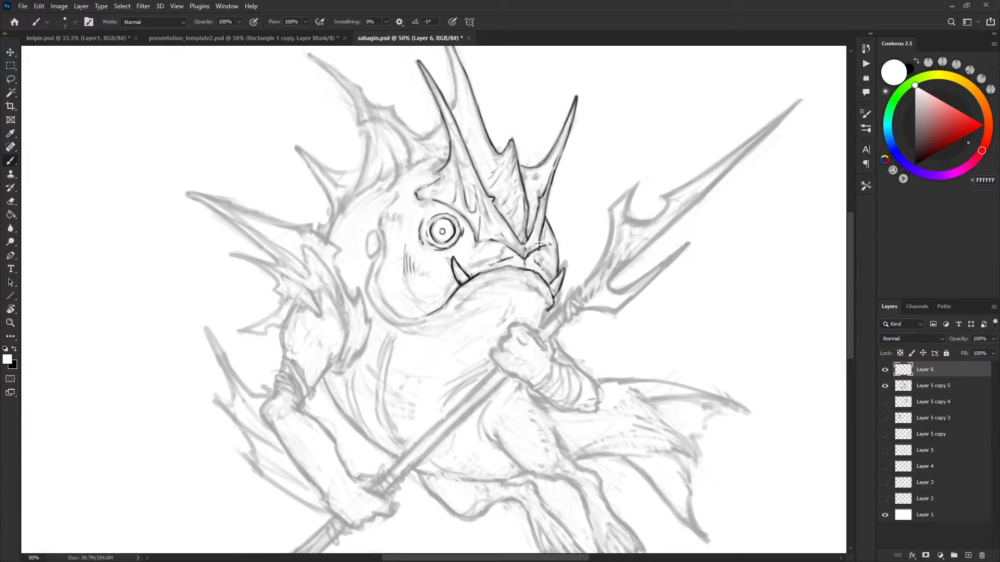
key(x)
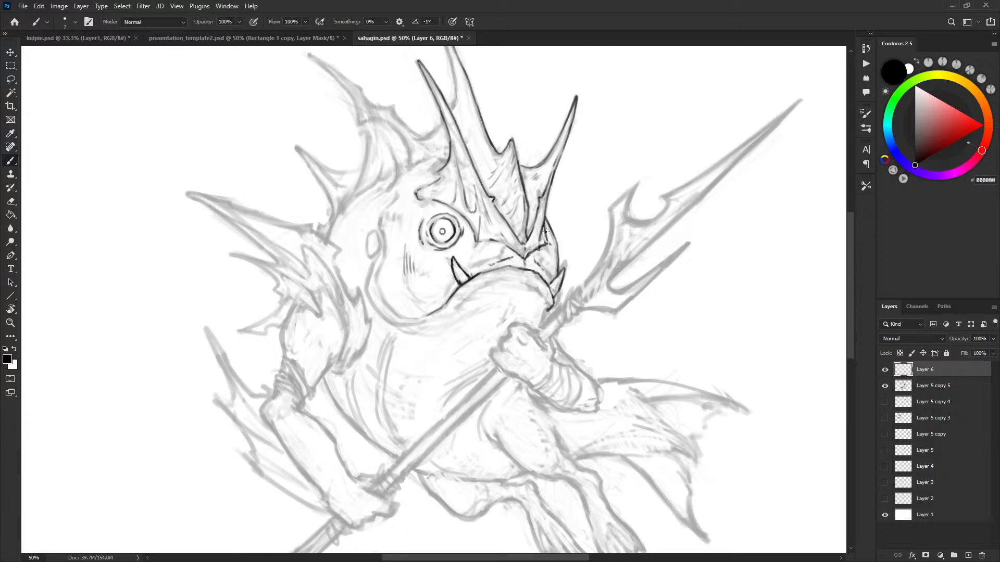
key(x)
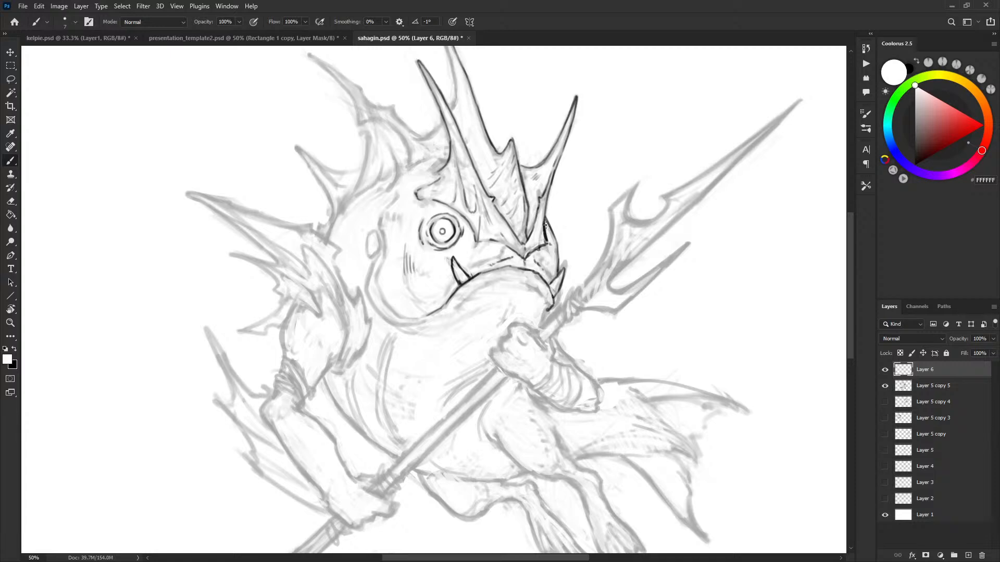
key(x)
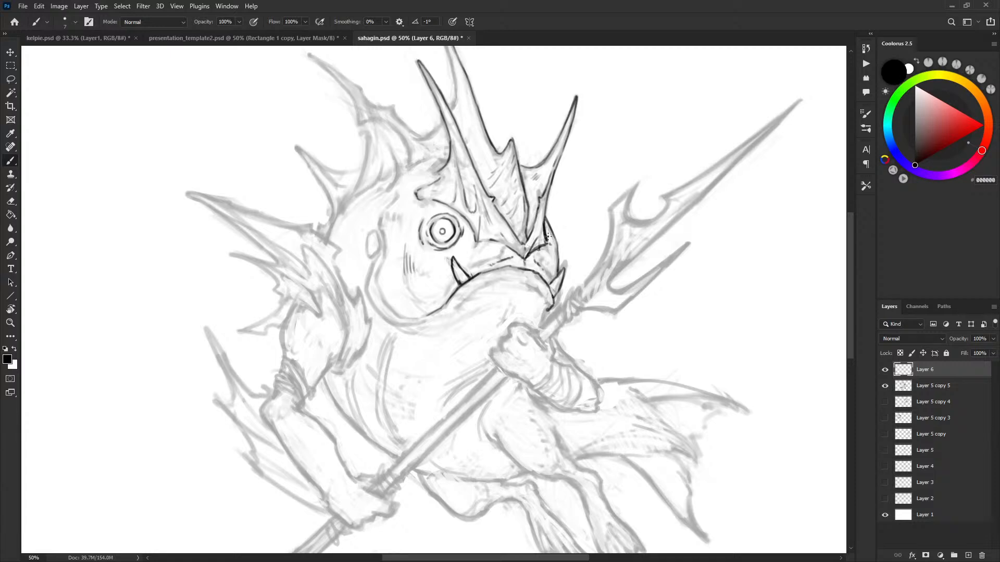
key(x)
key(x)
key(x)
mouse_move(545, 215)
mouse_down()
mouse_move(547, 236)
mouse_move(555, 177)
mouse_up()
key(x)
key(x)
Ink the rear edge of the cheek beside the gill opening and hatch the lower cheek.
drag(628, 272, 681, 240)
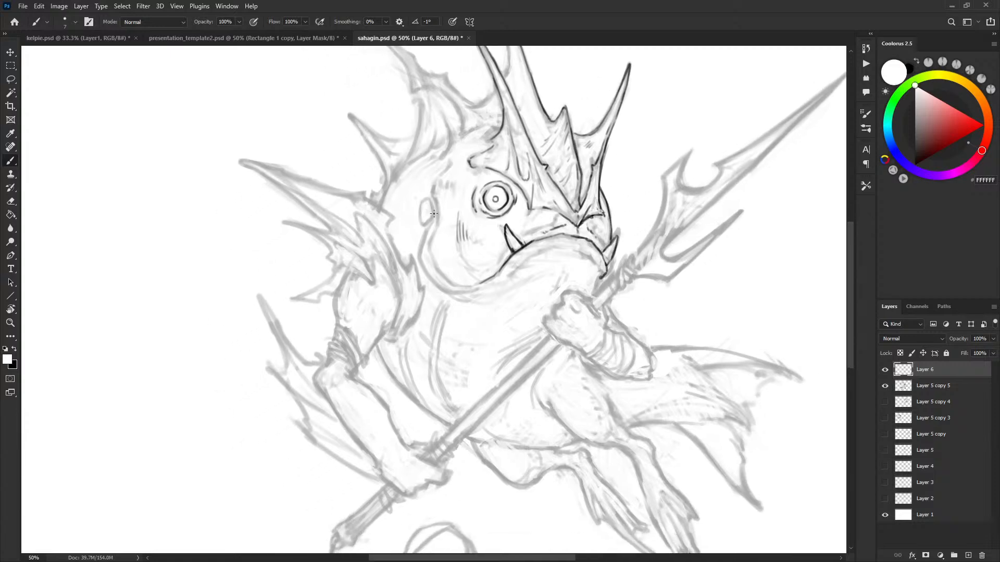
key(x)
key(x)
key(x)
drag(433, 183, 430, 245)
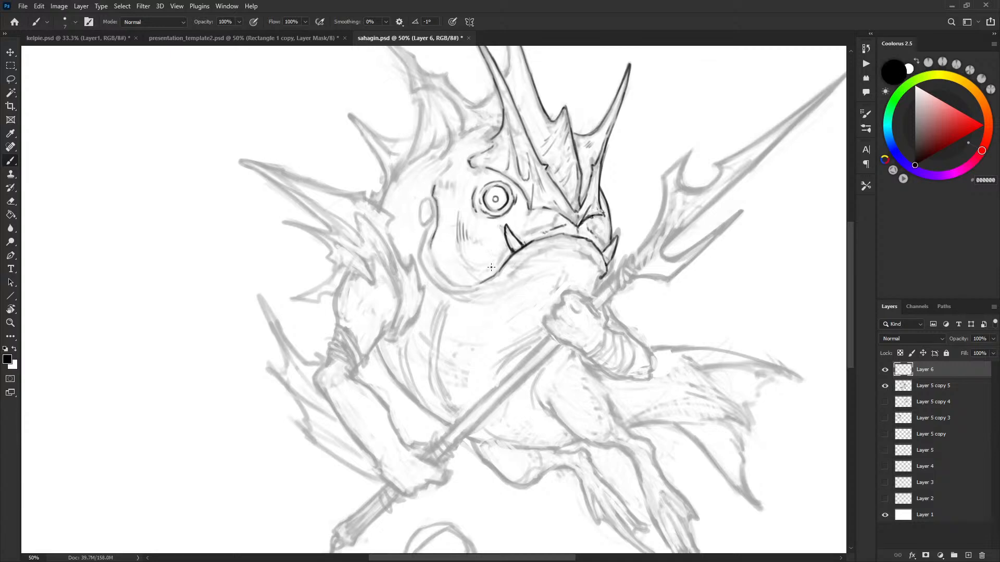
drag(465, 258, 492, 271)
Ink the upper lip from the rear fang to the snout and detail the nostril wrinkles on the far side.
mouse_move(520, 237)
mouse_down()
mouse_move(555, 217)
mouse_move(595, 213)
mouse_move(604, 243)
mouse_move(603, 222)
mouse_move(604, 240)
mouse_move(596, 221)
mouse_up()
key(x)
key(x)
key(x)
key(x)
key(x)
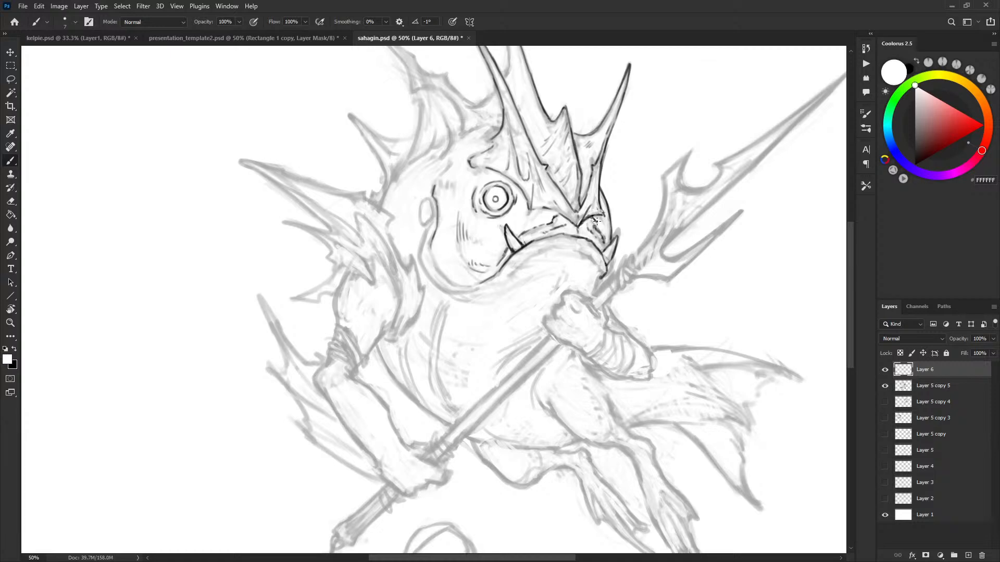
key(x)
key(x)
drag(589, 215, 594, 217)
key(x)
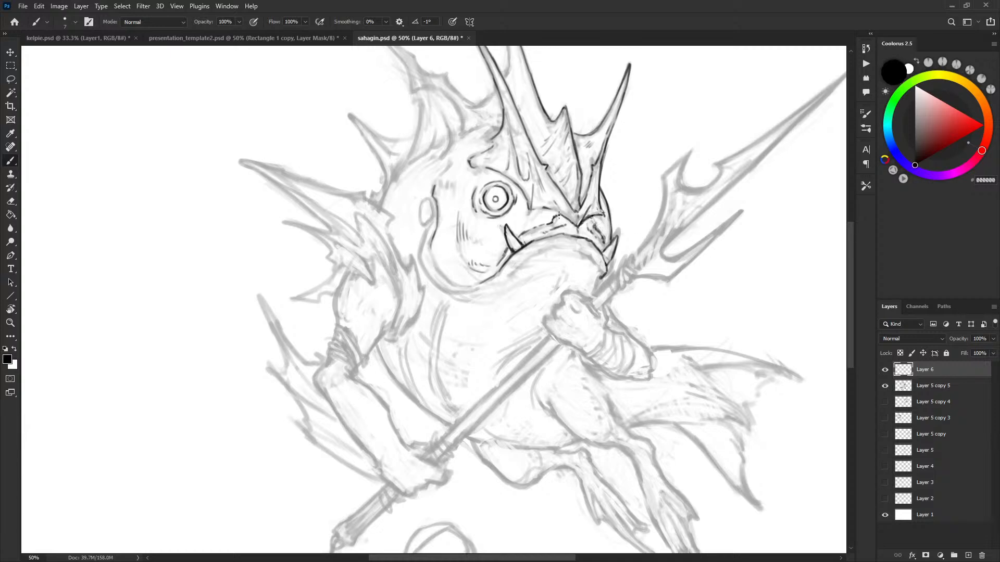
drag(594, 224, 601, 229)
Clean up the lines around the snout tip and far nostril with black and white touch-ups.
mouse_move(530, 208)
mouse_down()
mouse_move(575, 221)
mouse_move(575, 302)
mouse_move(566, 319)
mouse_up()
drag(410, 134, 585, 174)
drag(471, 316, 546, 331)
key(ctrl+z)
key(ctrl+z)
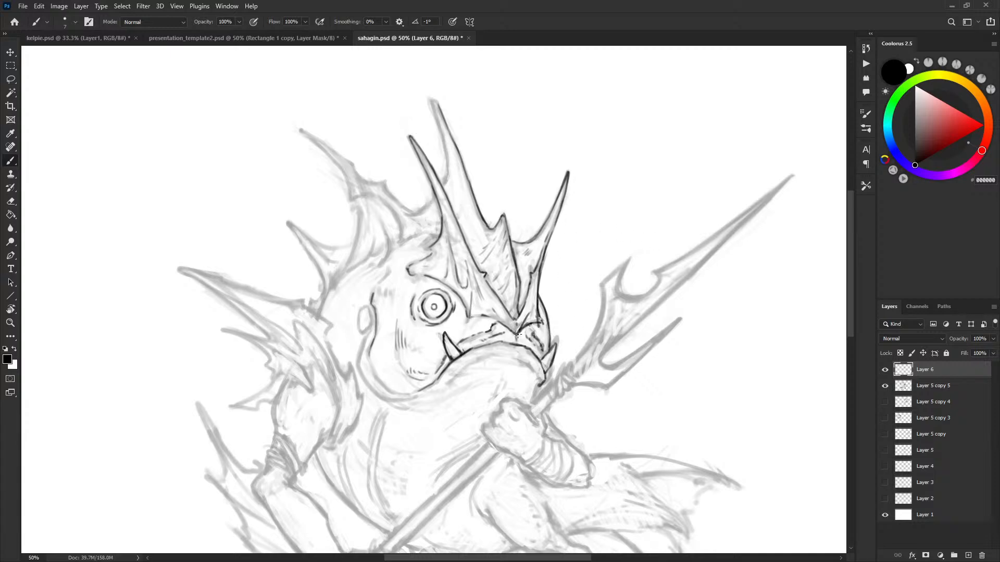
key(x)
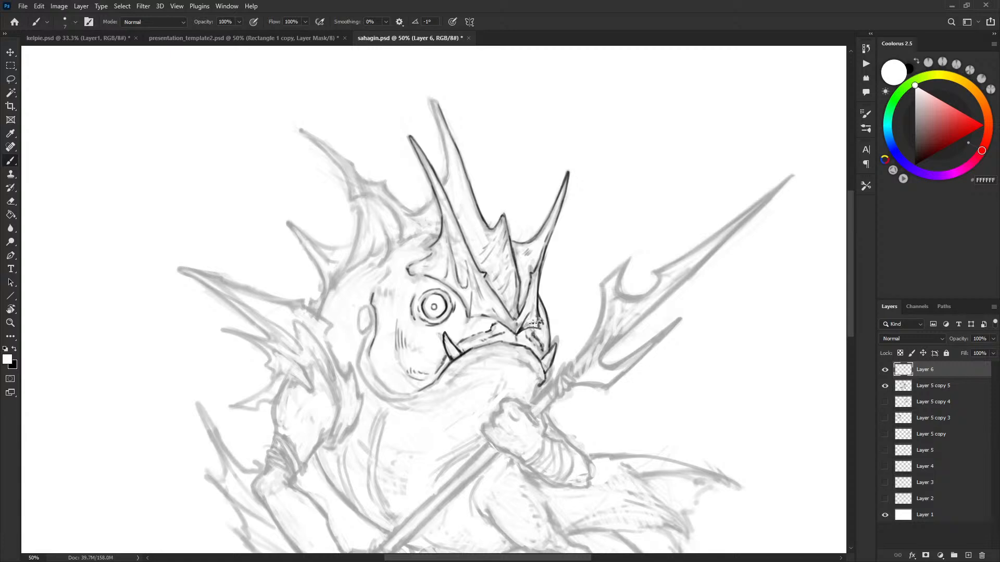
key(x)
key(x)
key(x)
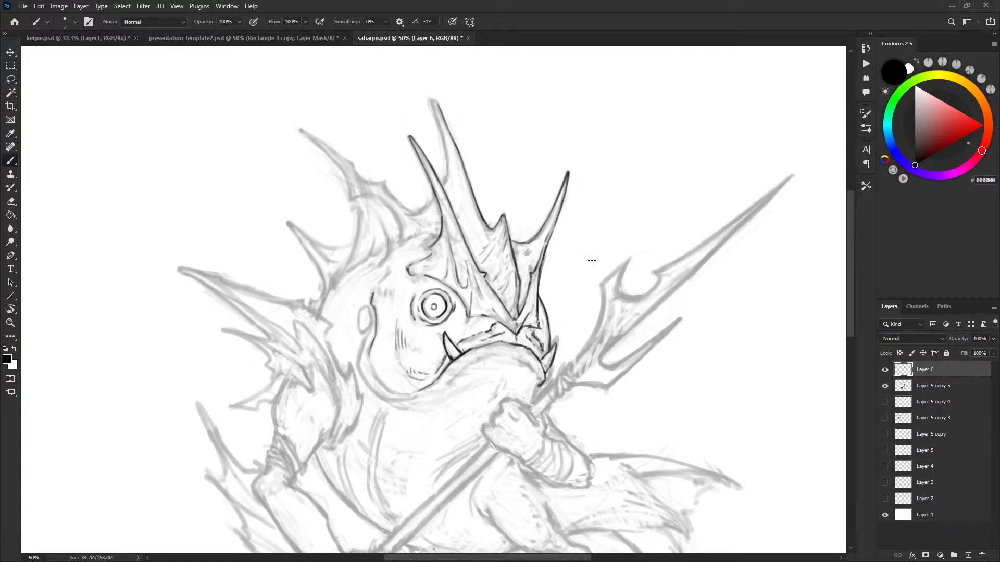
Sharpen the far spike's outer edge where it meets the brow, painting out the excess line in white.
key(x)
key(x)
drag(536, 299, 538, 315)
key(x)
key(x)
drag(539, 272, 542, 303)
key(x)
key(x)
Select the pupil dot inside the eye's inner ring and clear it, leaving the iris empty.
drag(433, 307, 505, 233)
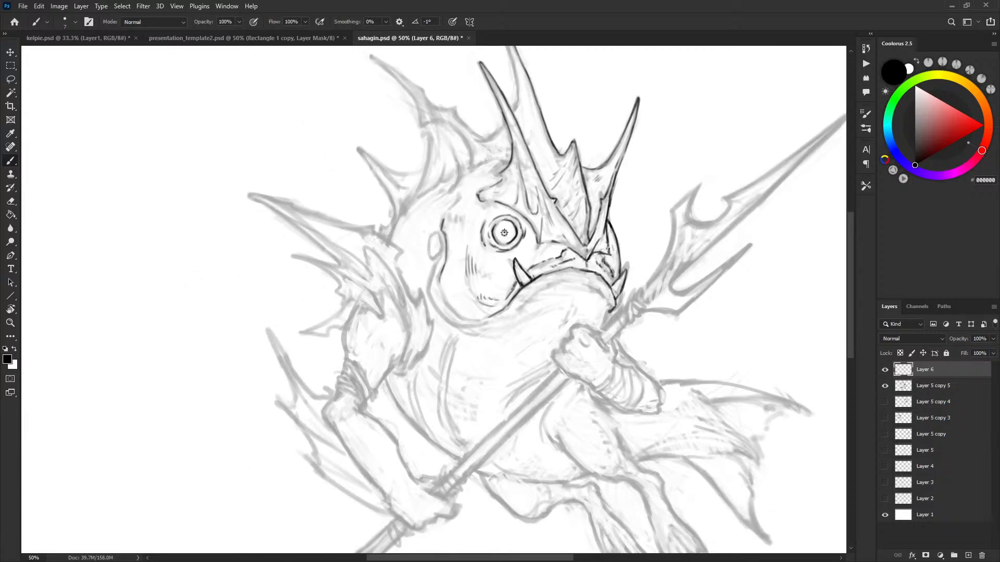
key(x)
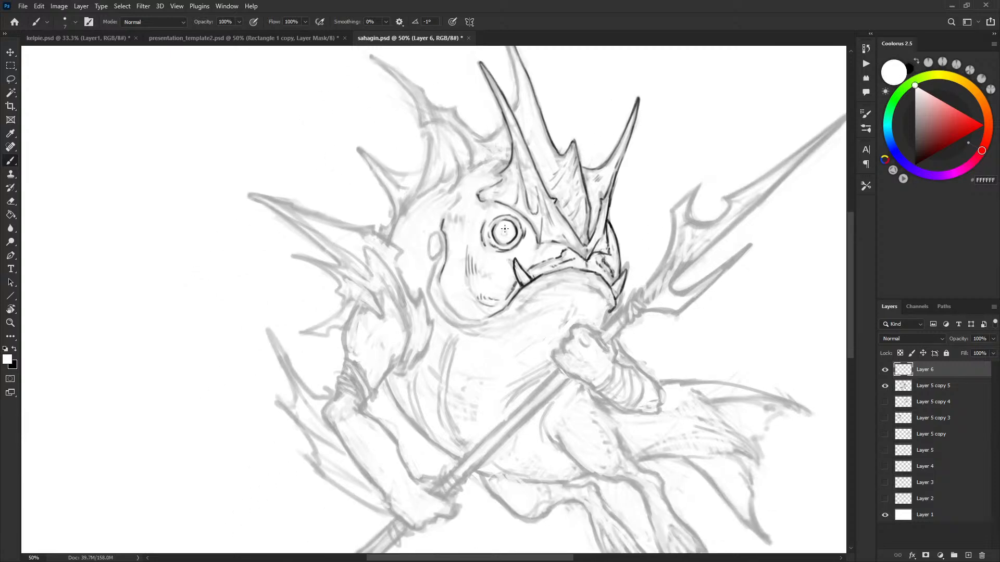
key(l)
drag(503, 228, 501, 239)
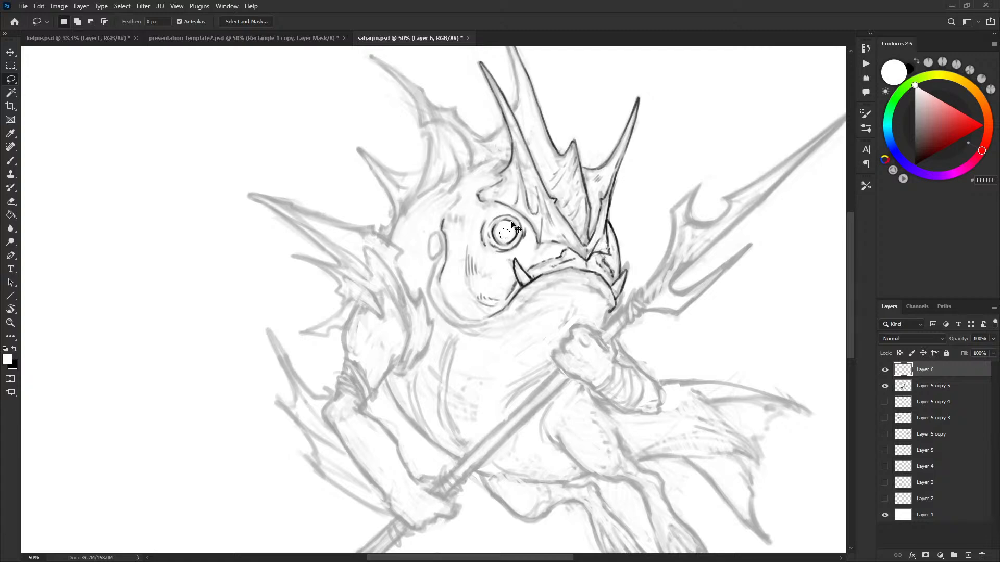
key(ctrl+d)
key(b)
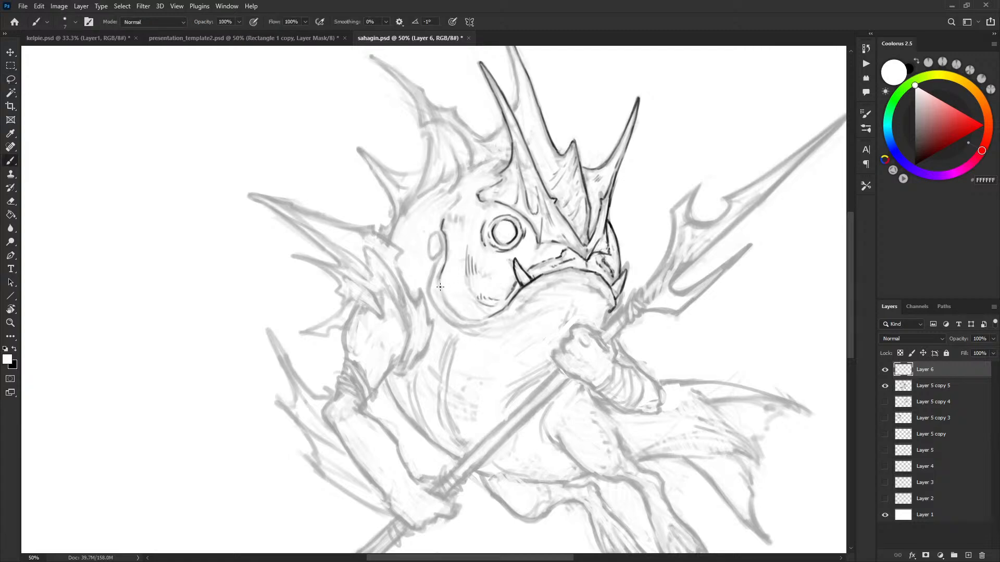
Ink the cheek's lower contour in black from the gill round to the mouth corner and outline the lower lip.
key(x)
drag(440, 283, 459, 318)
drag(554, 368, 573, 341)
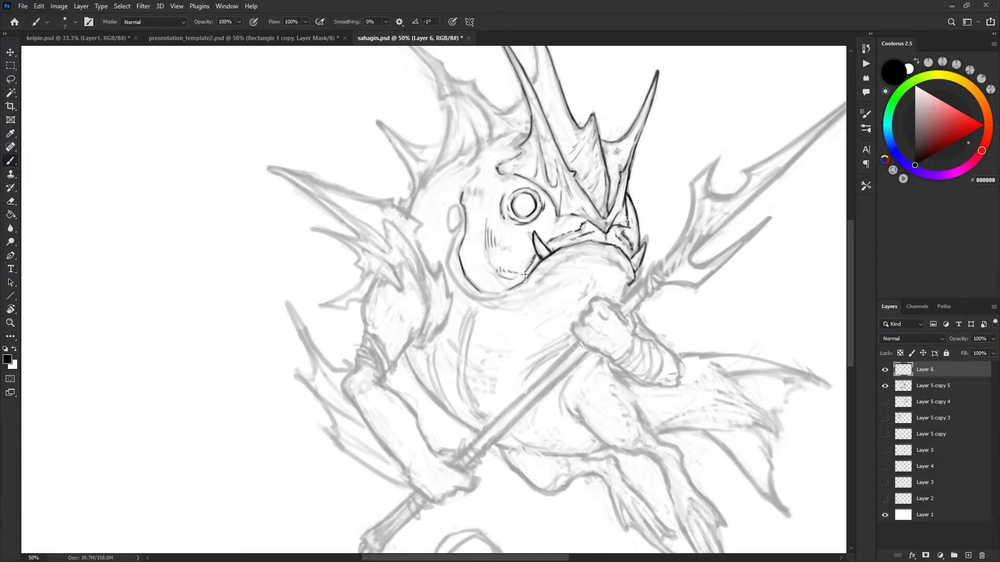
mouse_move(459, 255)
mouse_down()
mouse_move(489, 297)
mouse_move(526, 249)
mouse_move(500, 288)
mouse_up()
drag(562, 248, 597, 242)
mouse_move(540, 279)
mouse_down()
mouse_move(565, 297)
mouse_move(595, 267)
mouse_move(560, 266)
mouse_move(611, 259)
mouse_up()
key(ctrl+z)
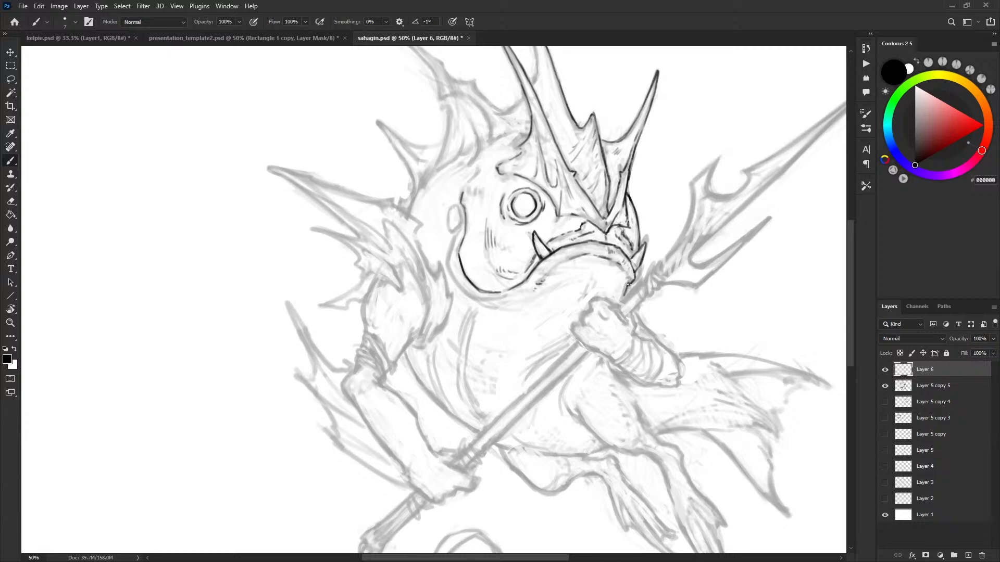
Add fold lines on the throat, ink the jaw's outer rear edge and hatch the upper cheek behind the eye.
drag(599, 269, 596, 285)
drag(603, 269, 599, 285)
mouse_move(449, 267)
mouse_down()
mouse_move(473, 300)
mouse_move(495, 298)
mouse_move(468, 297)
mouse_move(453, 262)
mouse_up()
mouse_move(461, 198)
mouse_down()
mouse_move(465, 187)
mouse_move(471, 198)
mouse_up()
mouse_move(478, 190)
mouse_down()
mouse_move(474, 198)
mouse_move(467, 181)
mouse_move(480, 167)
mouse_up()
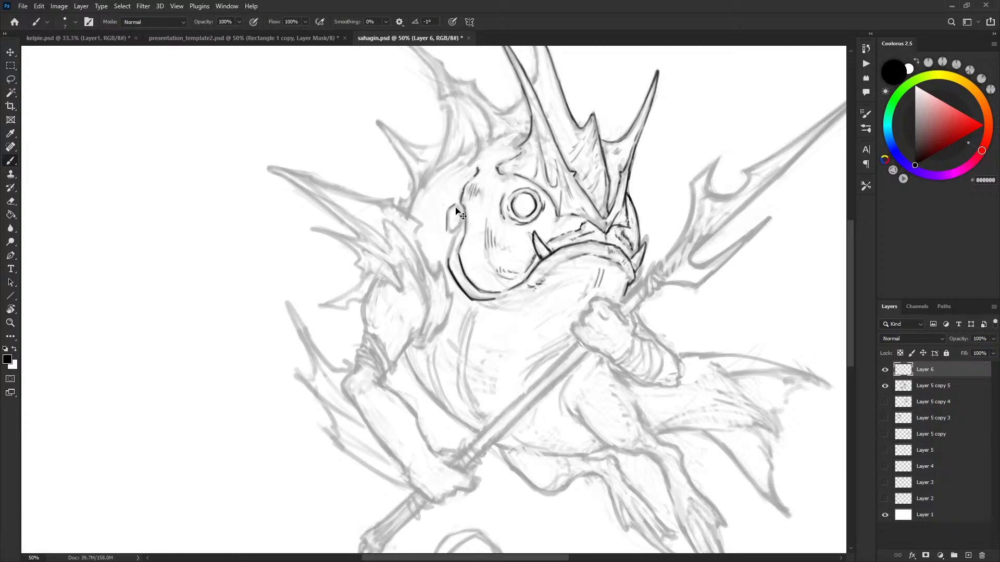
Outline the small oval gill flap behind the cheek and refine its edges with black and white strokes.
drag(456, 204, 454, 233)
key(x)
key(x)
key(x)
key(x)
key(x)
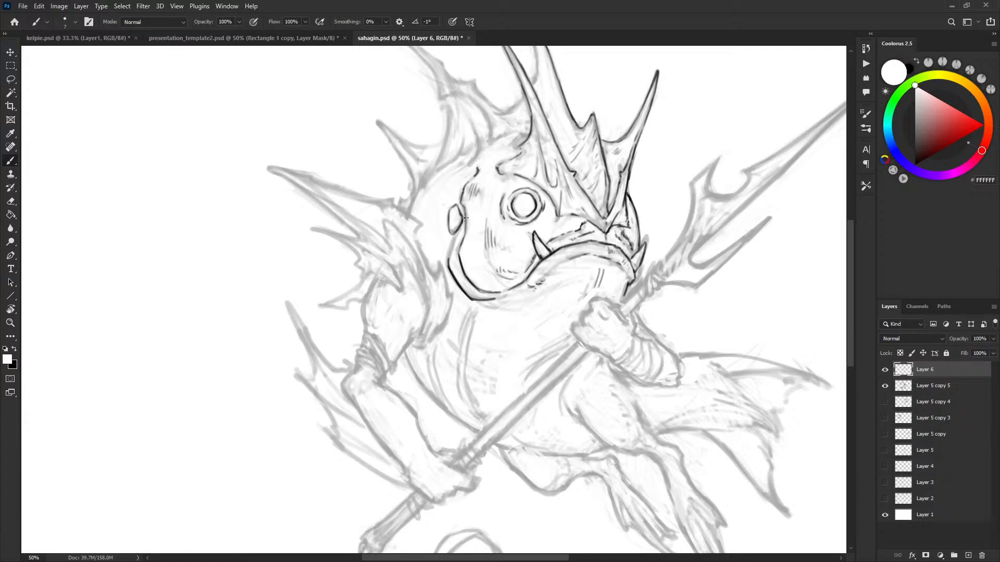
key(x)
key(x)
key(x)
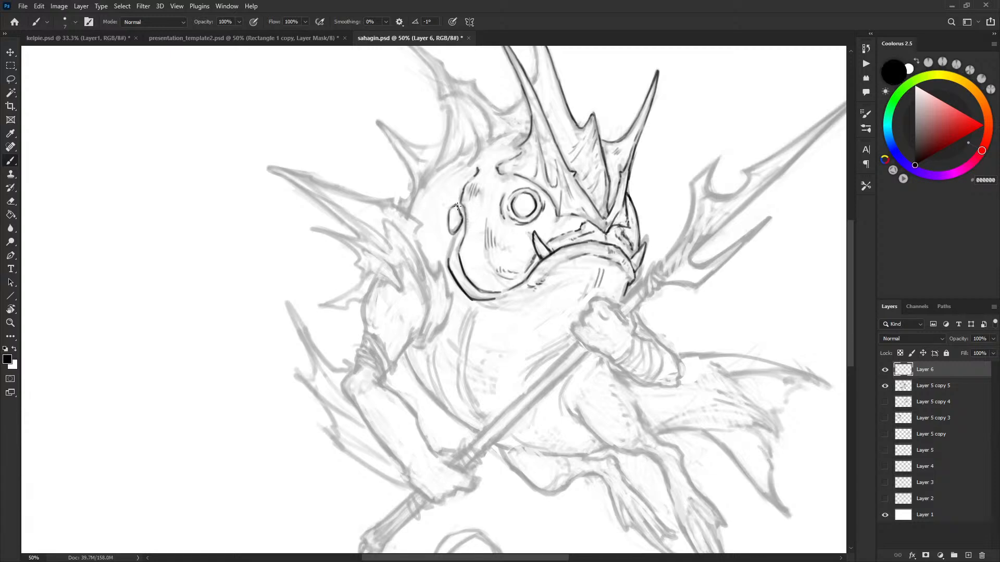
key(x)
key(x)
drag(448, 215, 452, 230)
key(x)
key(x)
Hatch along the inner cheek edge and ink the lower lip's underside and the throat line above the raised fist.
drag(594, 302, 596, 294)
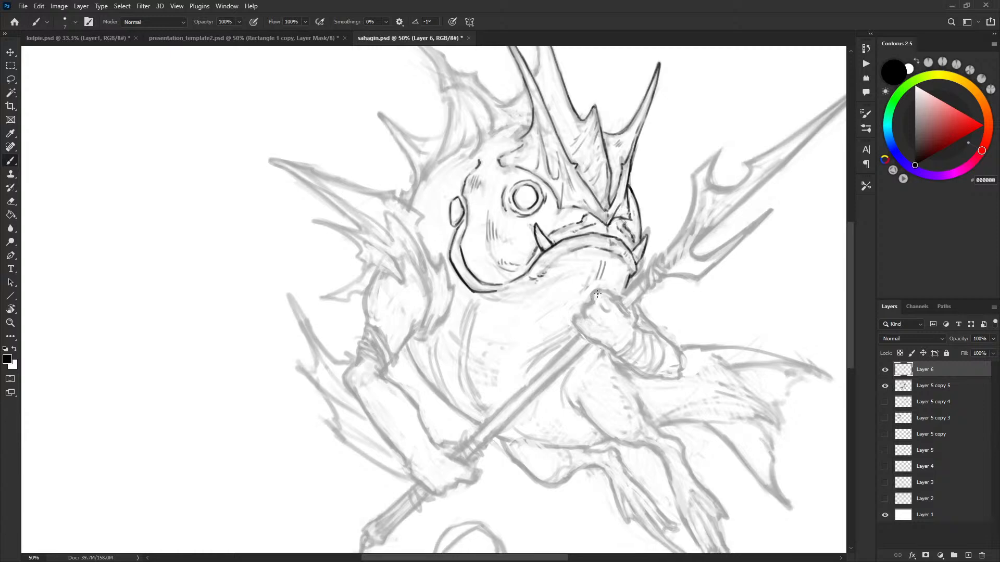
drag(455, 253, 473, 273)
right_click(640, 134)
key(Escape)
drag(507, 297, 525, 287)
drag(489, 298, 490, 309)
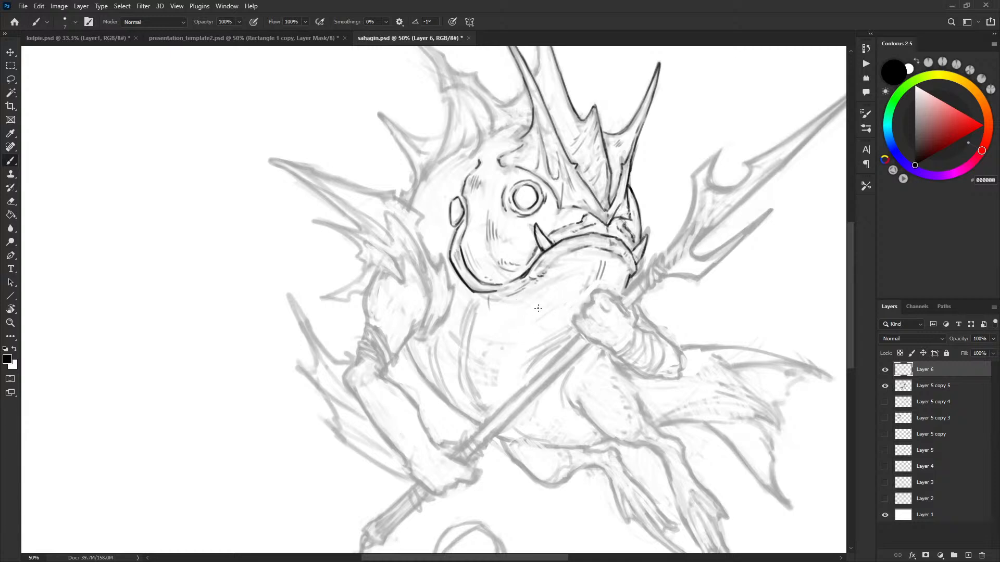
mouse_move(474, 289)
mouse_down()
mouse_move(513, 297)
mouse_move(568, 278)
mouse_move(565, 290)
mouse_move(533, 297)
mouse_move(571, 267)
mouse_up()
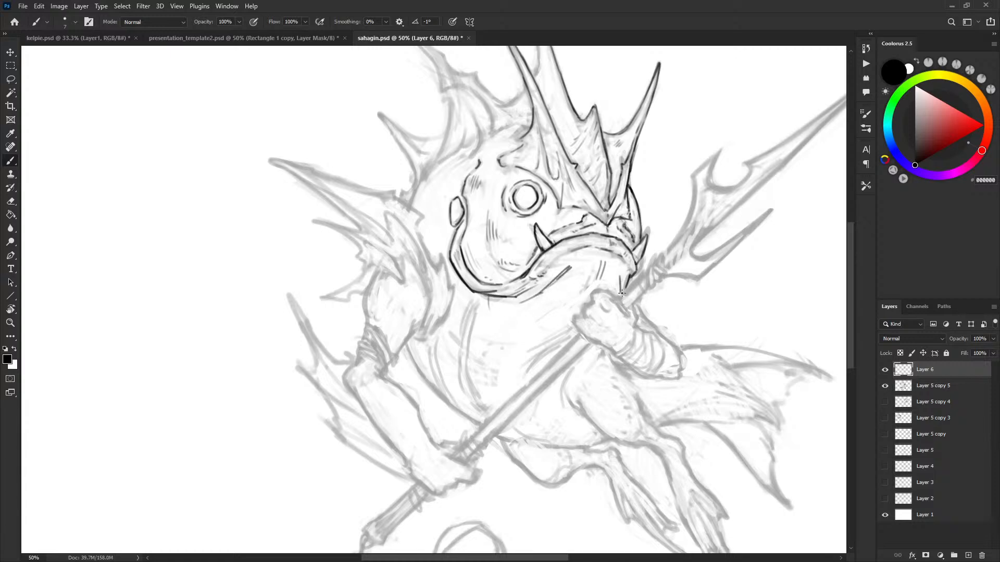
drag(625, 282, 621, 299)
Ink the wrapped bands and inner edge of the upper arm whose hand grips the lower shaft.
drag(705, 258, 715, 251)
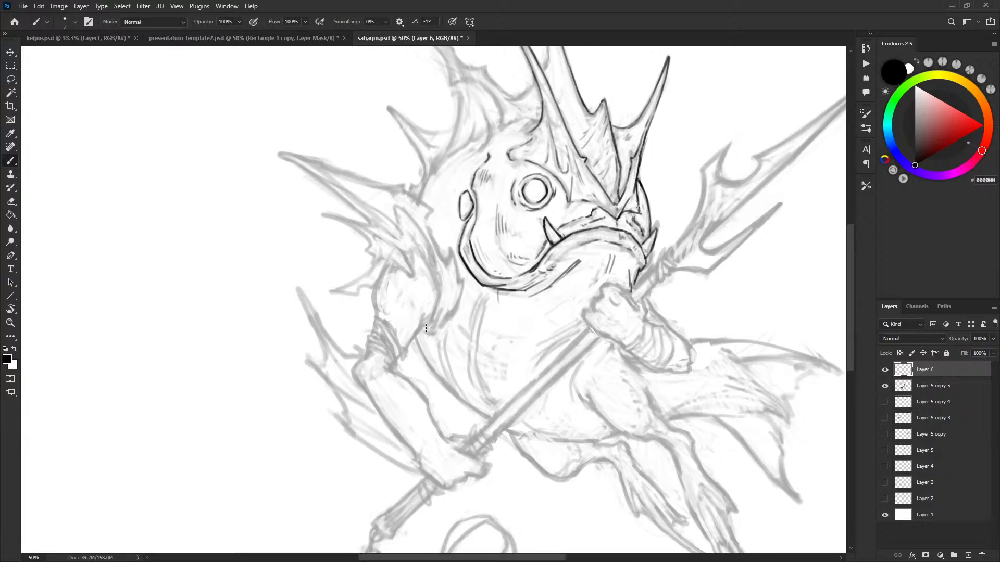
mouse_move(420, 326)
mouse_down()
mouse_move(406, 353)
mouse_move(369, 346)
mouse_move(391, 362)
mouse_move(369, 348)
mouse_move(393, 345)
mouse_move(402, 352)
mouse_move(394, 359)
mouse_up()
mouse_move(378, 324)
mouse_down()
mouse_move(408, 348)
mouse_move(395, 363)
mouse_up()
key(ctrl+z)
key(ctrl+z)
key(x)
key(x)
key(x)
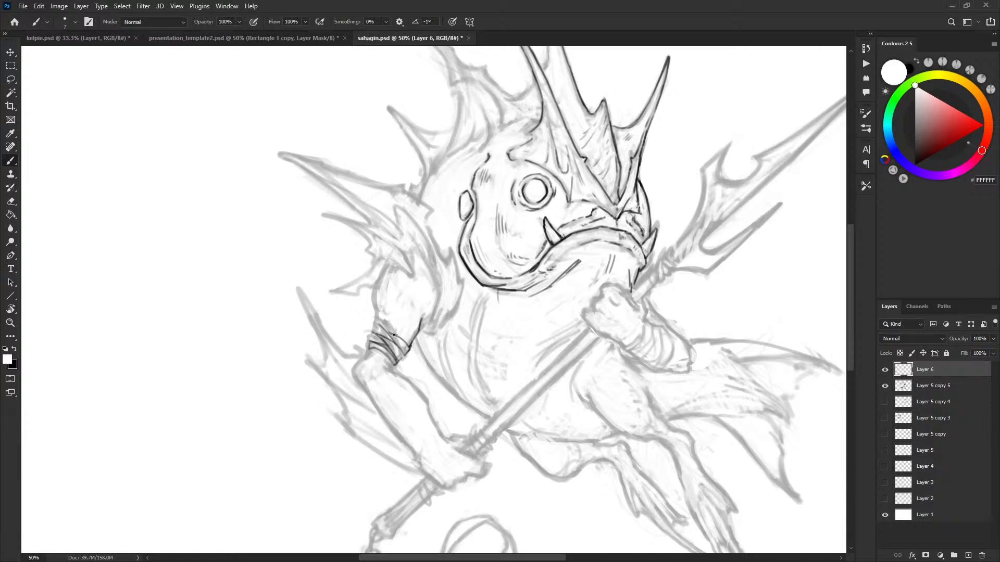
key(x)
key(x)
key(x)
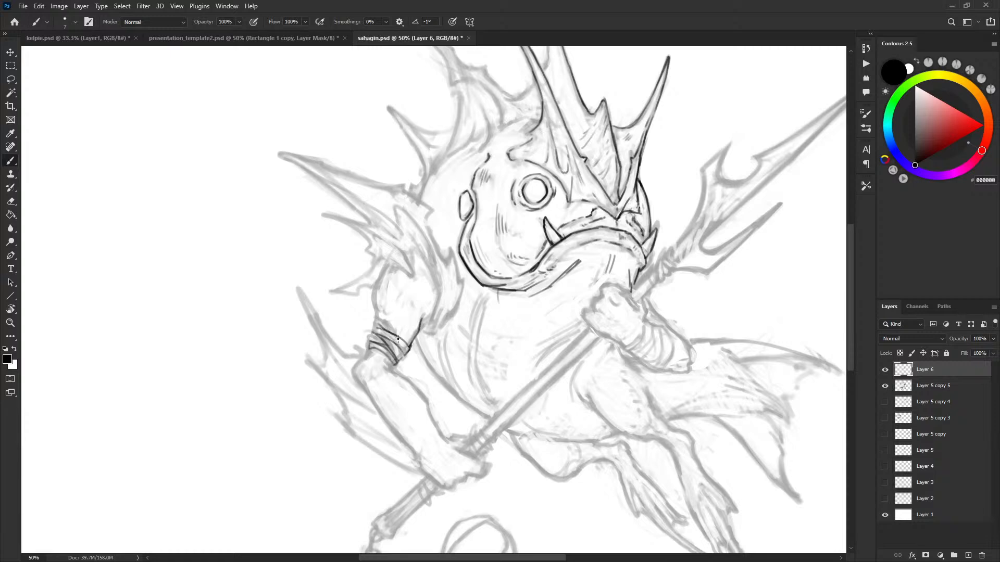
Refine the overlapping arm wraps, alternating black lines with white clean-up strokes.
key(x)
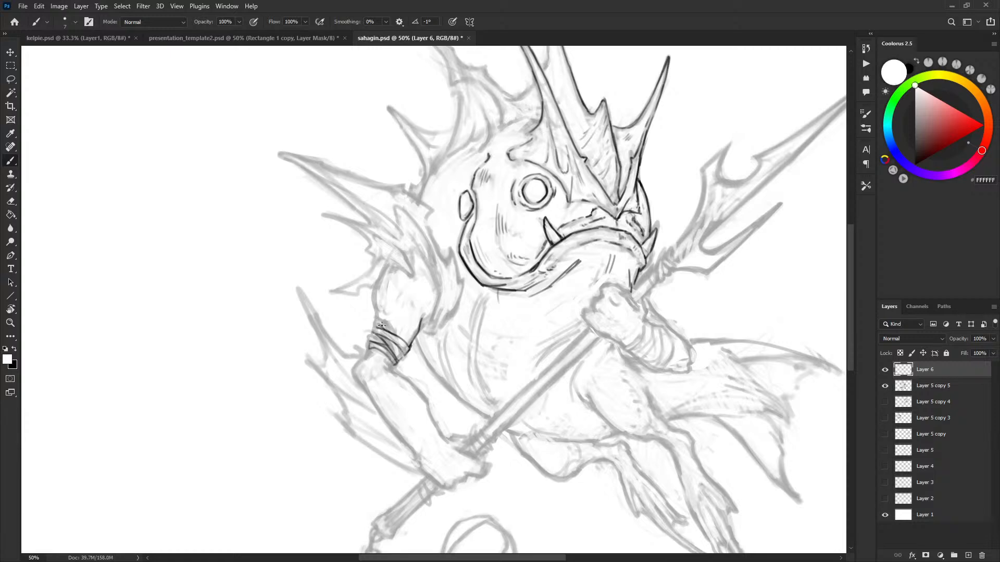
key(x)
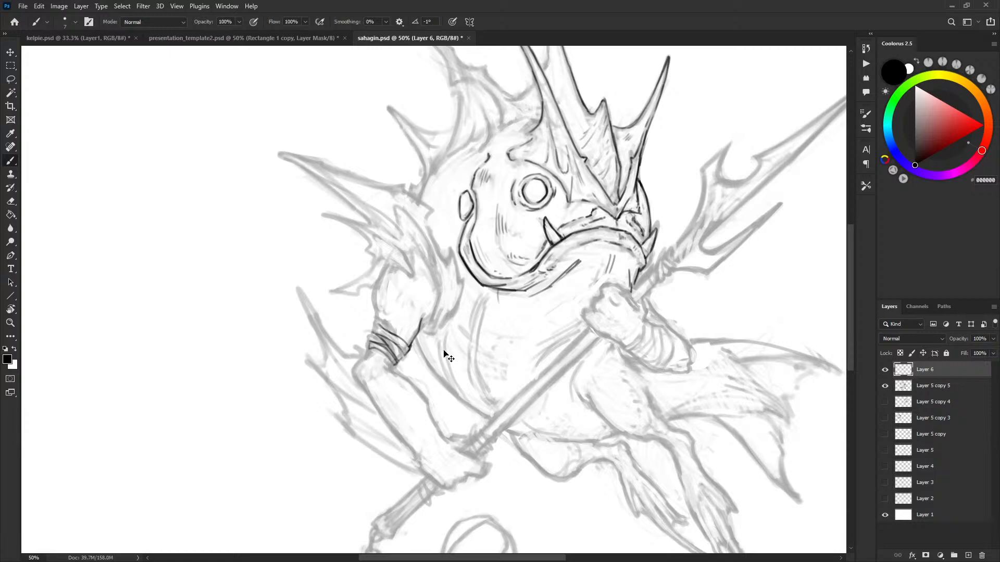
key(x)
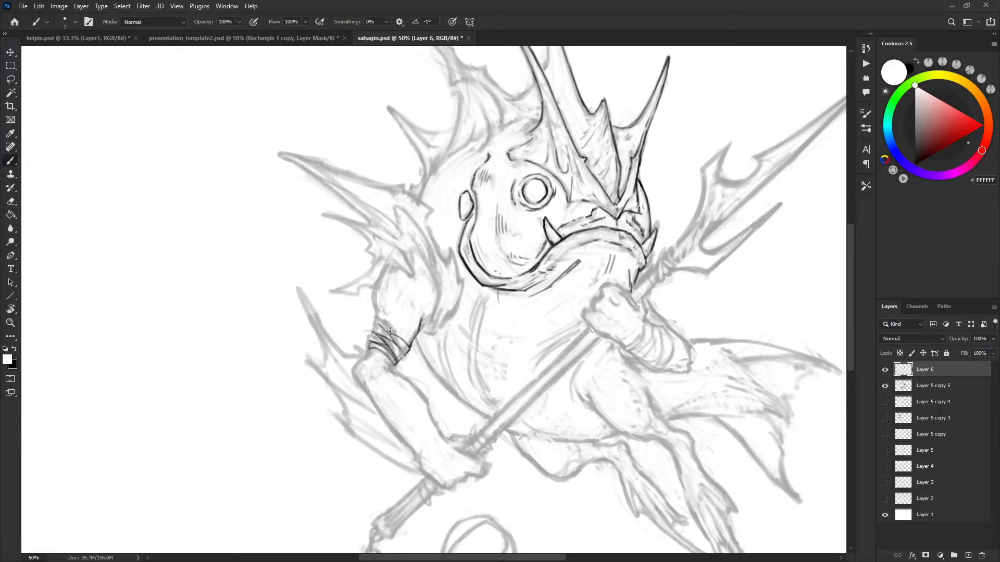
key(x)
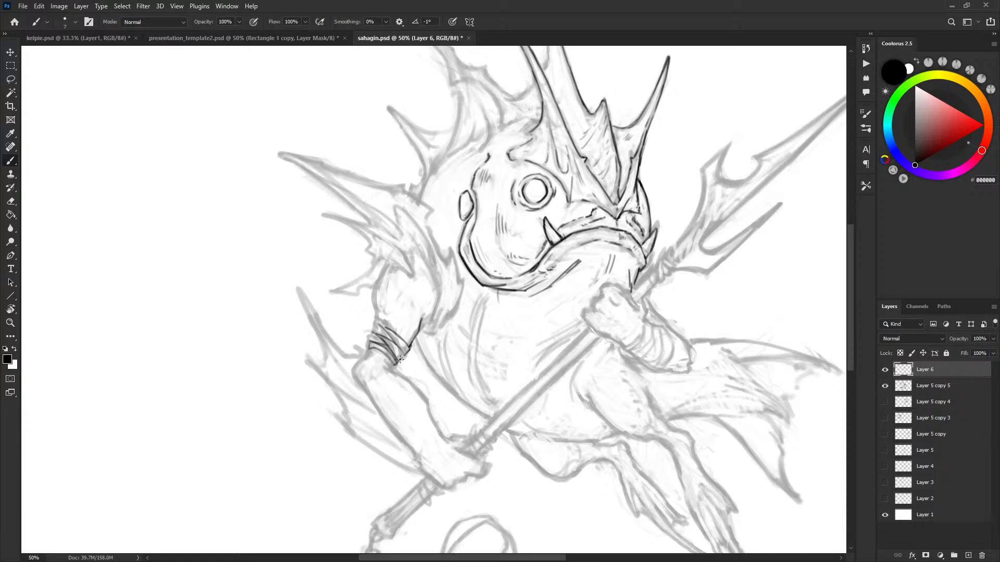
drag(408, 351, 398, 364)
key(x)
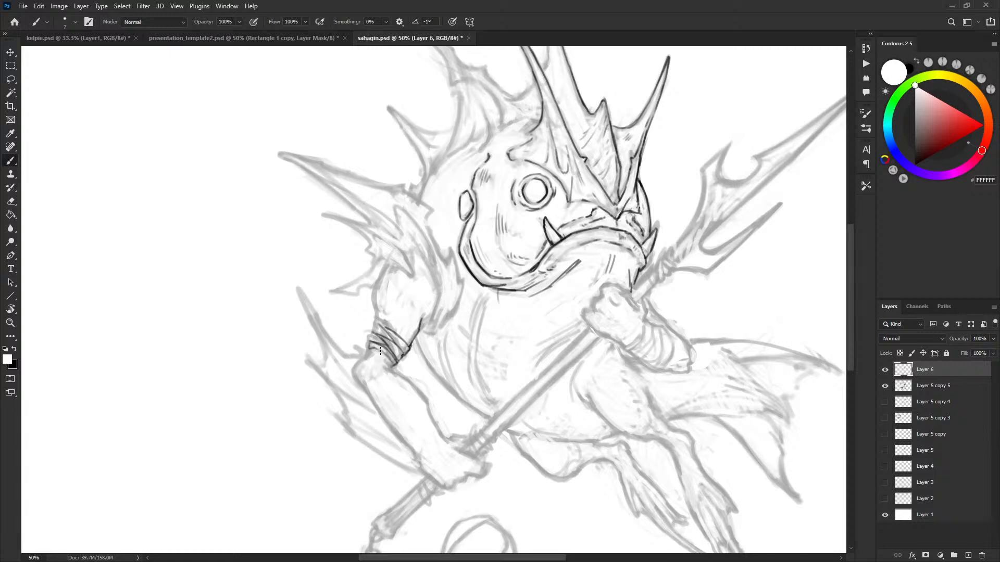
key(x)
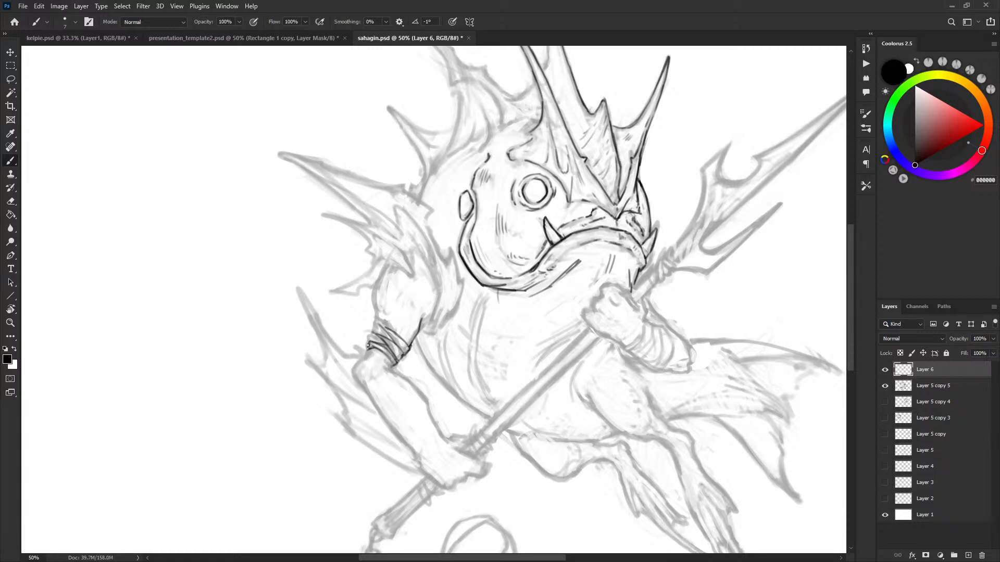
key(x)
key(x)
Ink the upper arm's outer contour above the wraps and clean up where it meets the top band.
drag(368, 346, 378, 323)
drag(374, 322, 375, 326)
mouse_move(376, 326)
mouse_down()
mouse_move(398, 331)
mouse_move(375, 301)
mouse_move(388, 263)
mouse_up()
key(ctrl+z)
scroll(386, 271, down, 3)
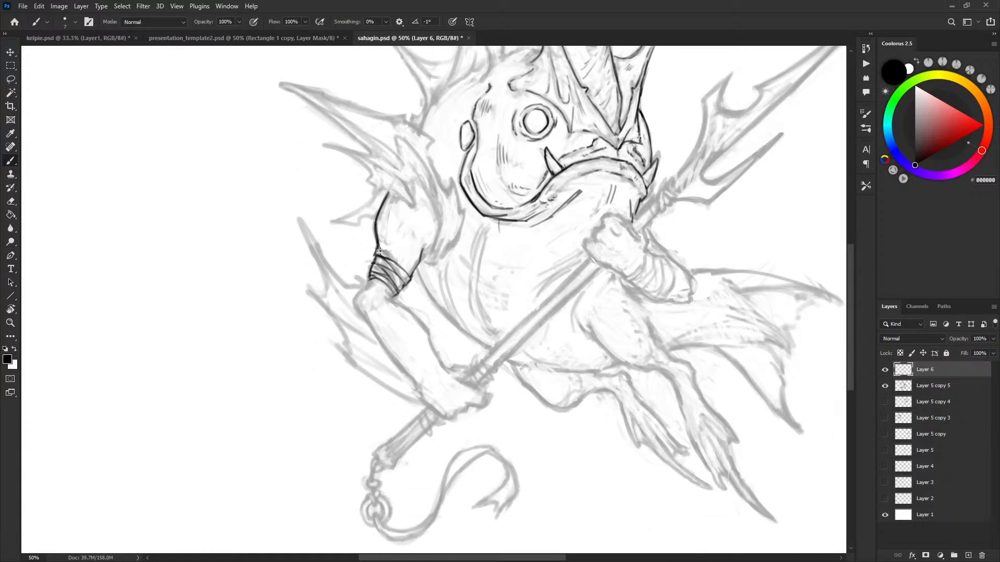
key(x)
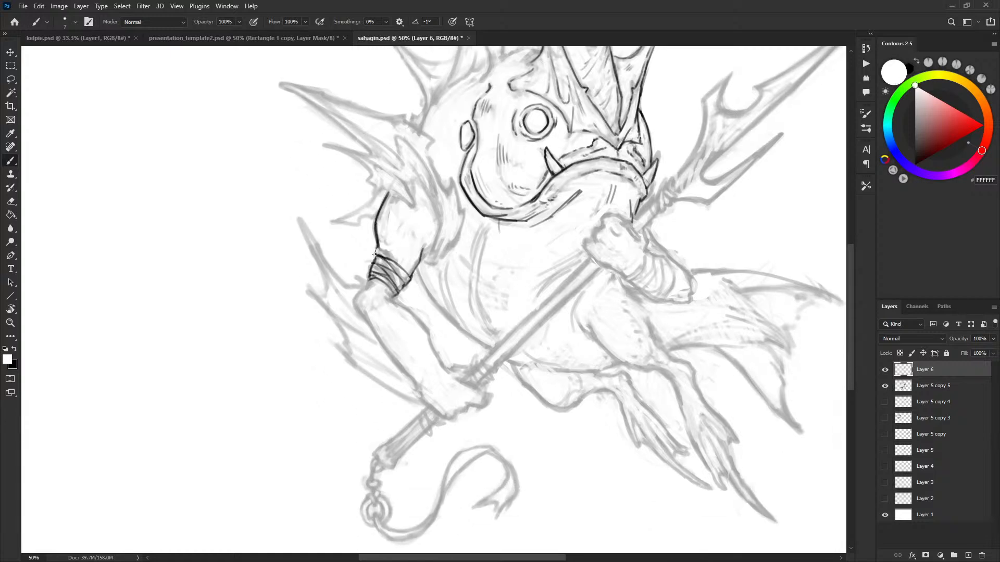
key(x)
drag(379, 258, 377, 242)
key(x)
key(x)
Tidy the outer edge of the arm wraps in black and white and ink the start of the elbow fin.
mouse_move(386, 262)
mouse_down()
mouse_move(399, 276)
mouse_move(369, 278)
mouse_up()
key(x)
key(x)
key(x)
key(x)
mouse_move(362, 289)
mouse_down()
mouse_move(355, 307)
mouse_move(364, 284)
mouse_move(341, 281)
mouse_move(300, 222)
mouse_move(328, 289)
mouse_move(326, 298)
mouse_move(308, 293)
mouse_move(333, 283)
mouse_move(324, 265)
mouse_move(346, 302)
mouse_up()
key(x)
key(x)
Ink the spiky outline of the forearm fin from the elbow spike to the wrist, redrawing its lower edge.
drag(414, 359, 393, 324)
mouse_move(299, 273)
mouse_down()
mouse_move(339, 343)
mouse_move(411, 379)
mouse_up()
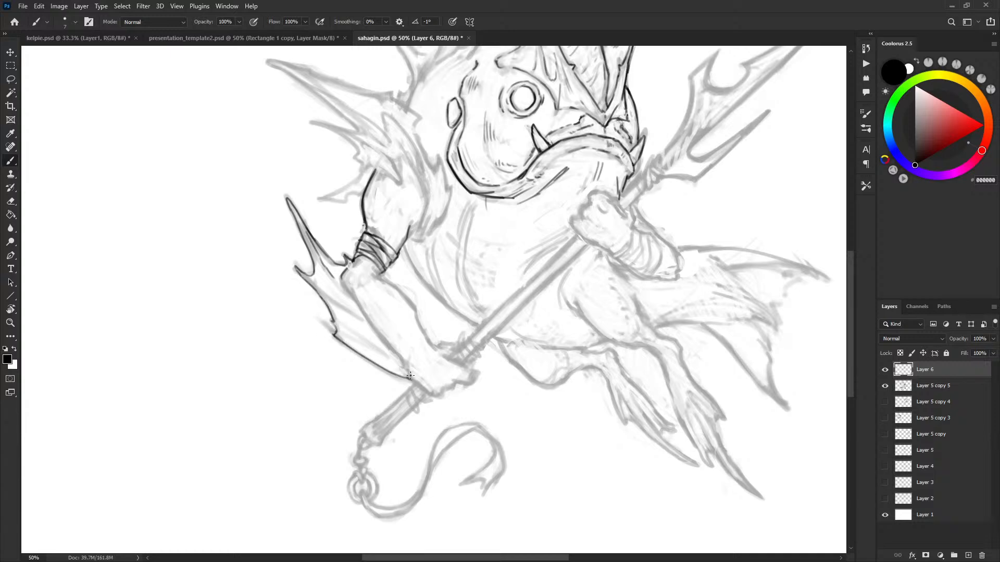
key(ctrl+z)
drag(336, 338, 401, 373)
Ink both edges of the forearm from the elbow down to the wrist at the shaft.
right_click(489, 364)
key(Escape)
mouse_move(377, 276)
mouse_down()
mouse_move(405, 298)
mouse_move(434, 348)
mouse_up()
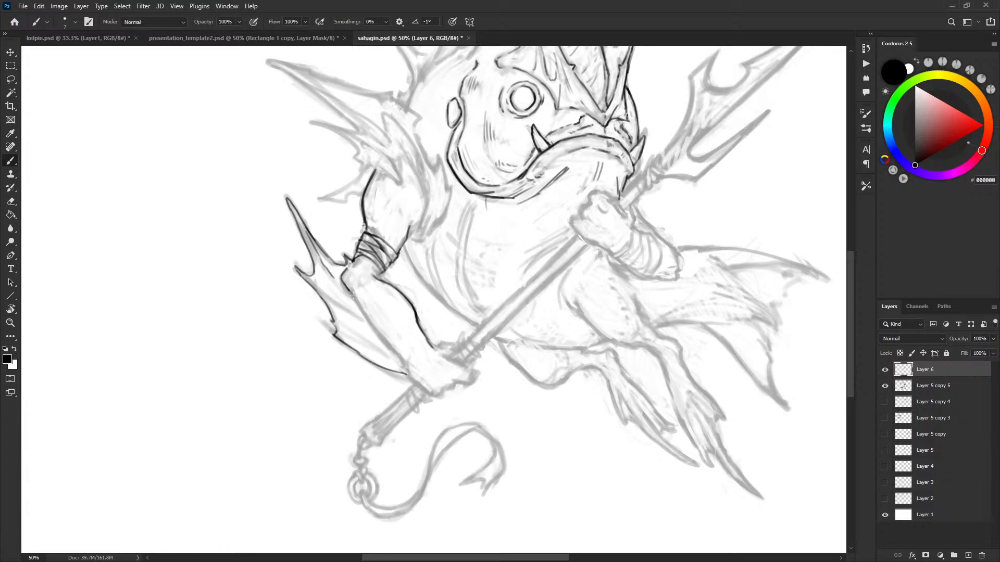
drag(361, 311, 408, 366)
Draw the middle ray and small detail marks inside the forearm fin, cleaning them up with white.
key(x)
key(x)
key(x)
key(x)
key(x)
key(x)
key(x)
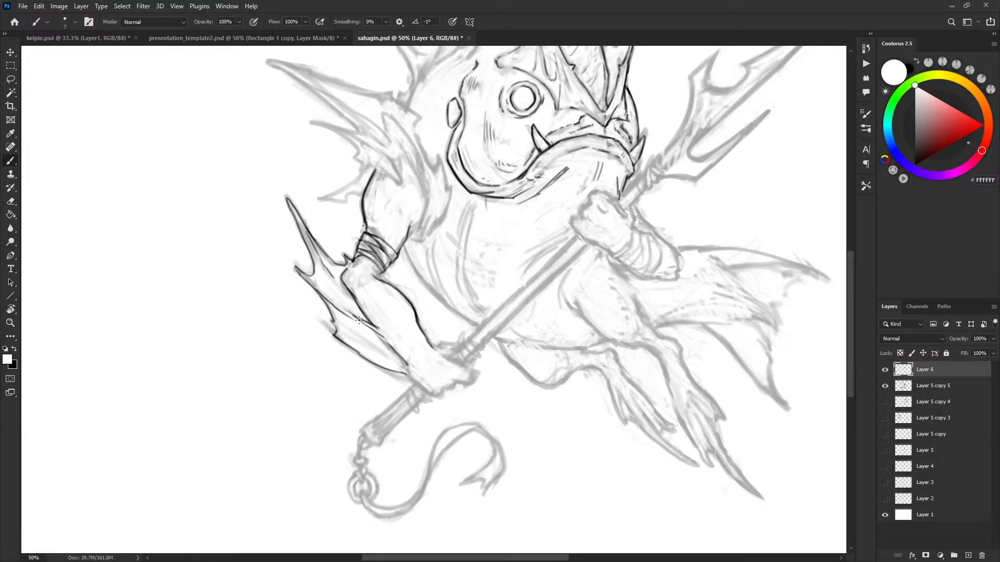
key(x)
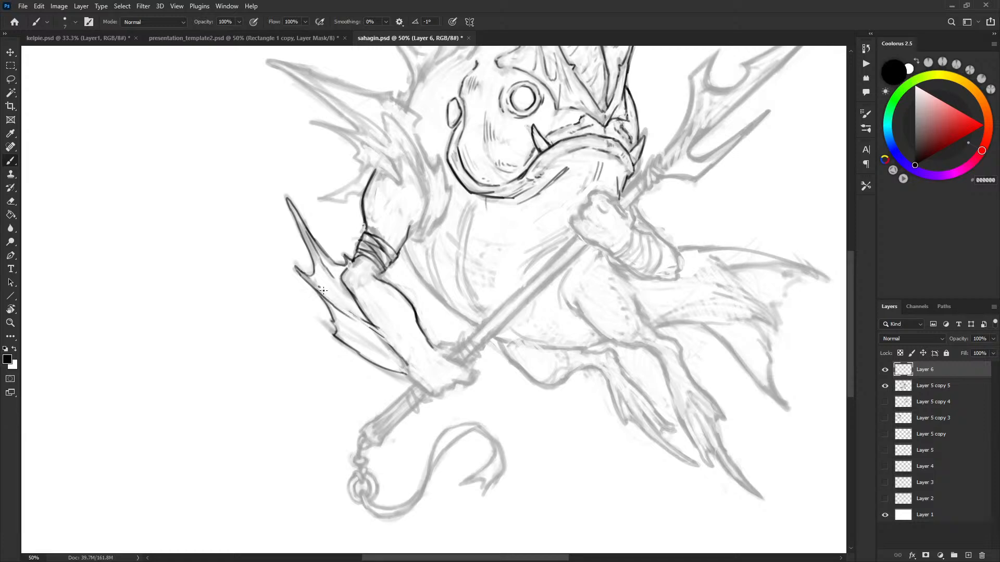
key(x)
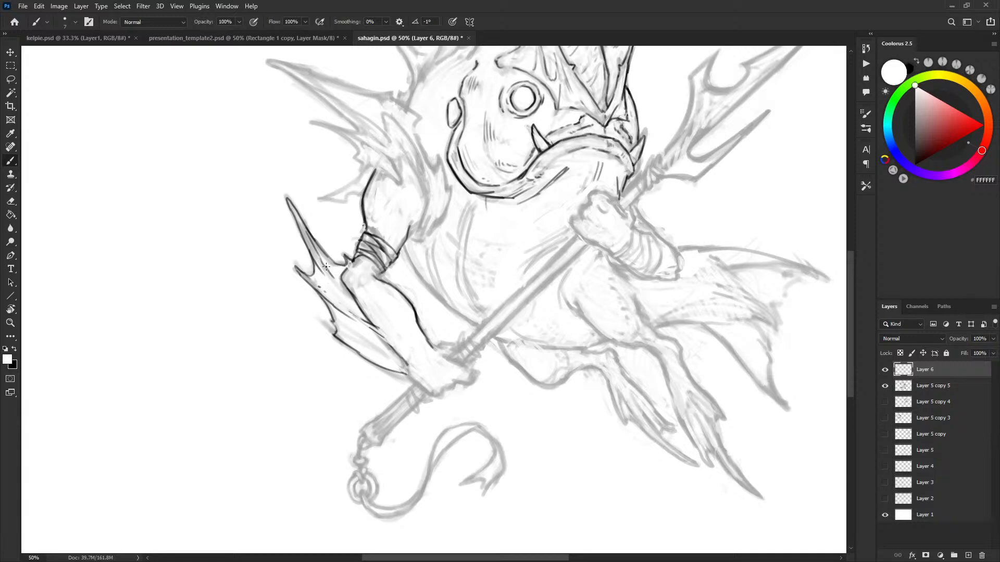
Rework the forearm fin's outer notch and lower spike tip with alternating white and black strokes.
drag(297, 210, 287, 191)
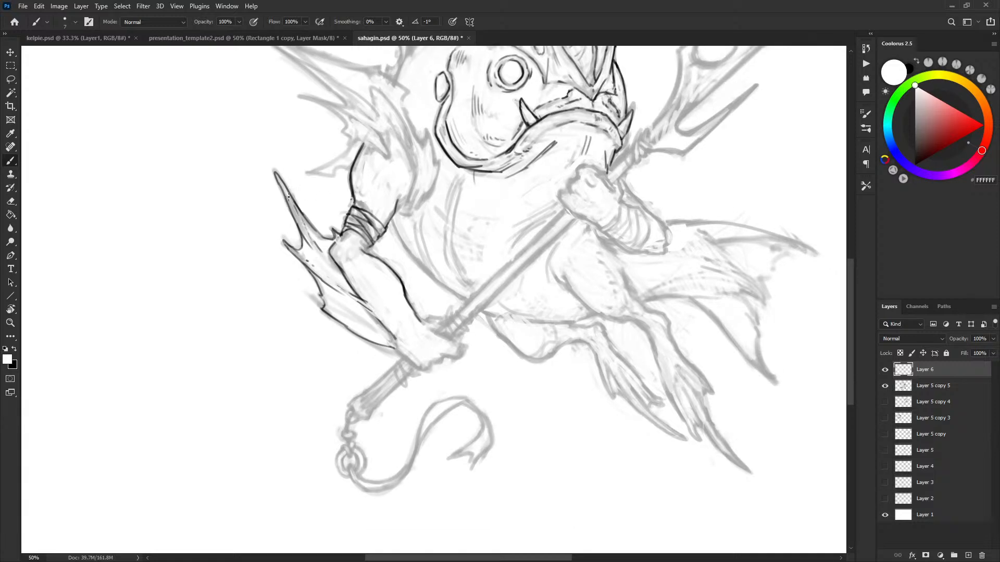
drag(333, 311, 300, 231)
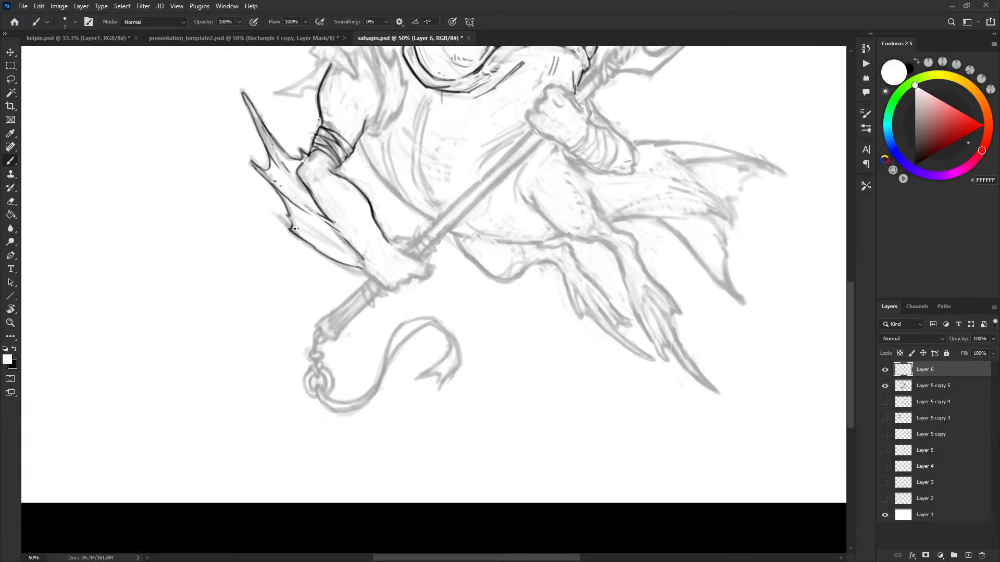
key(x)
key(x)
key(x)
drag(287, 204, 280, 210)
key(x)
key(x)
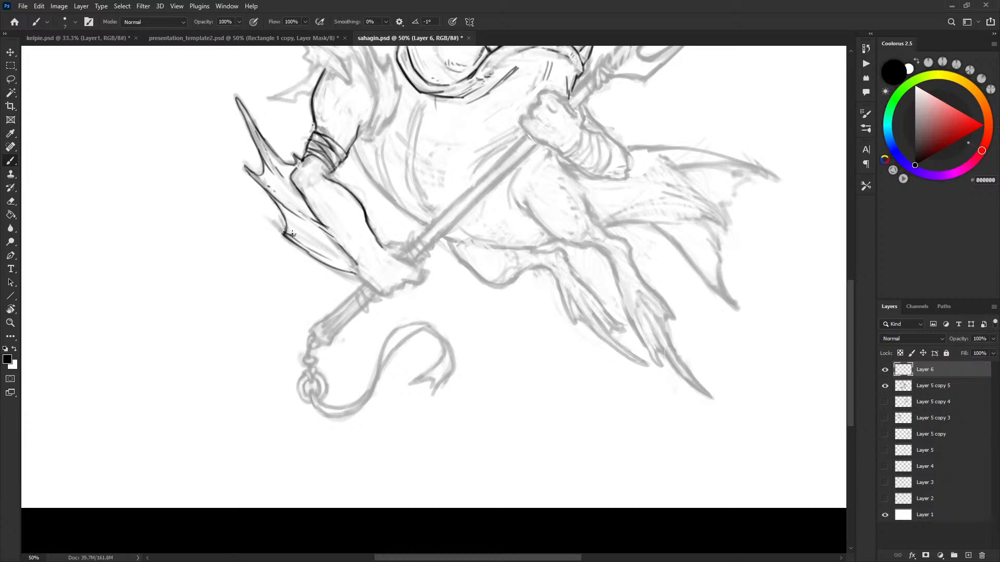
key(x)
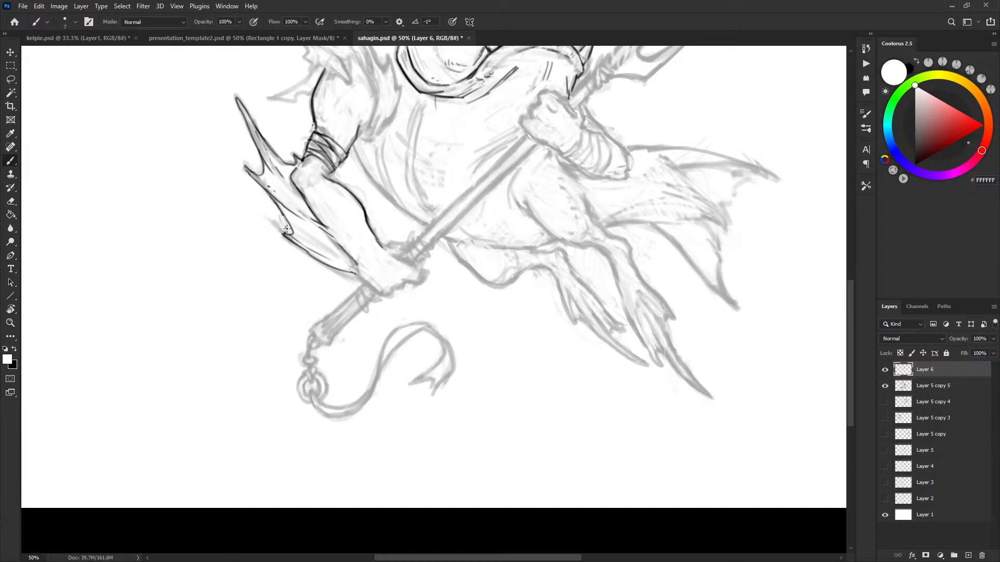
key(x)
key(x)
key(x)
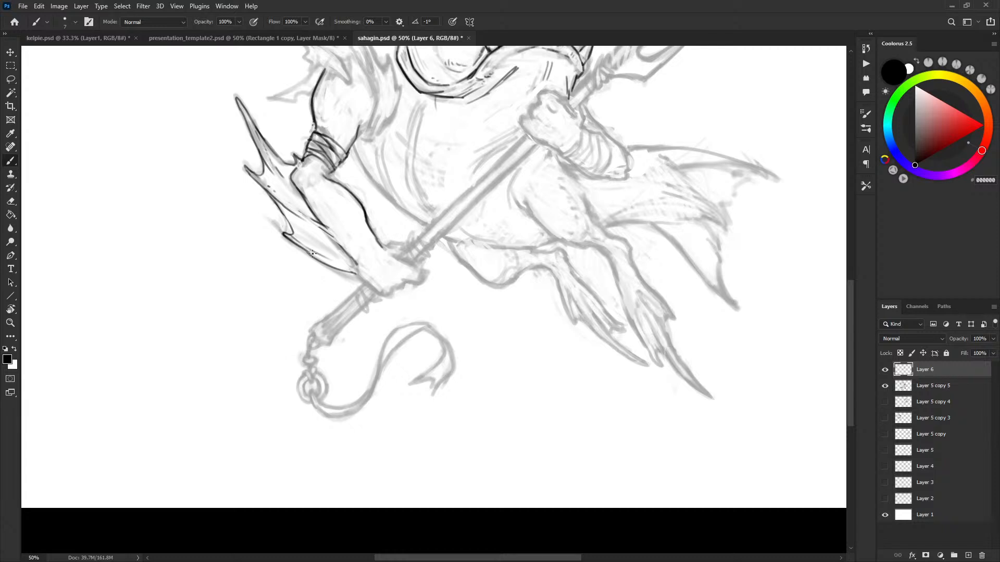
Re-ink the lower edge of the forearm fin toward the wrist, cleaning up the strokes with white.
key(x)
key(x)
key(x)
key(x)
key(x)
mouse_move(300, 243)
mouse_down()
mouse_move(322, 261)
mouse_move(305, 245)
mouse_move(331, 262)
mouse_move(360, 263)
mouse_move(349, 268)
mouse_move(366, 279)
mouse_up()
key(x)
scroll(420, 282, up, 3)
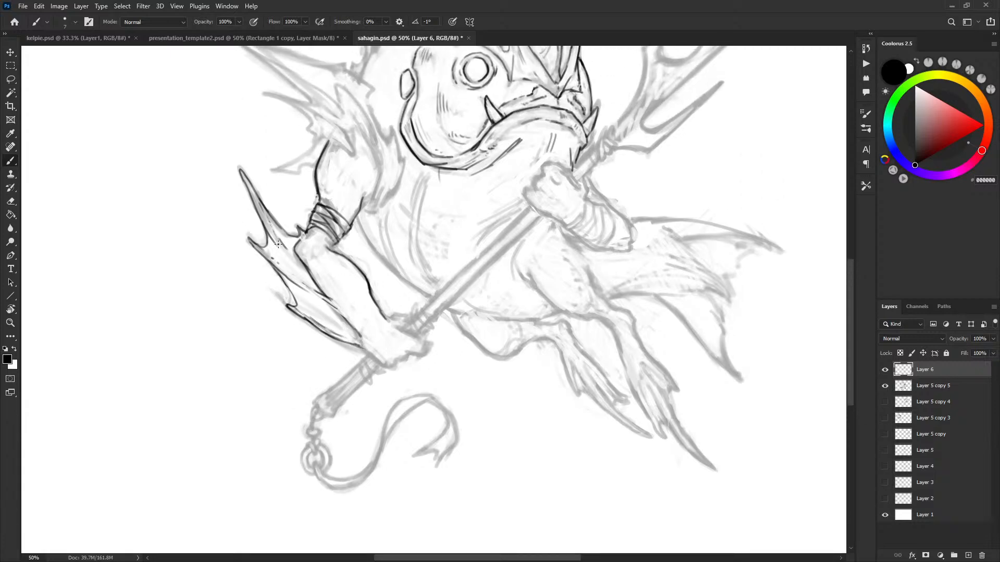
Add small anatomy marks at the elbow, on the forearm and on the upper arm, touching them up with white.
key(x)
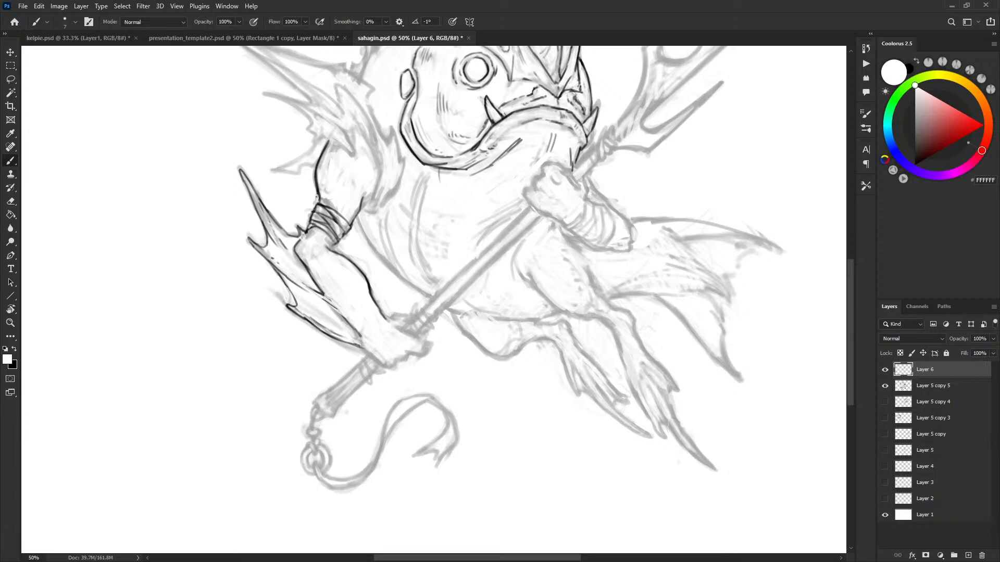
key(x)
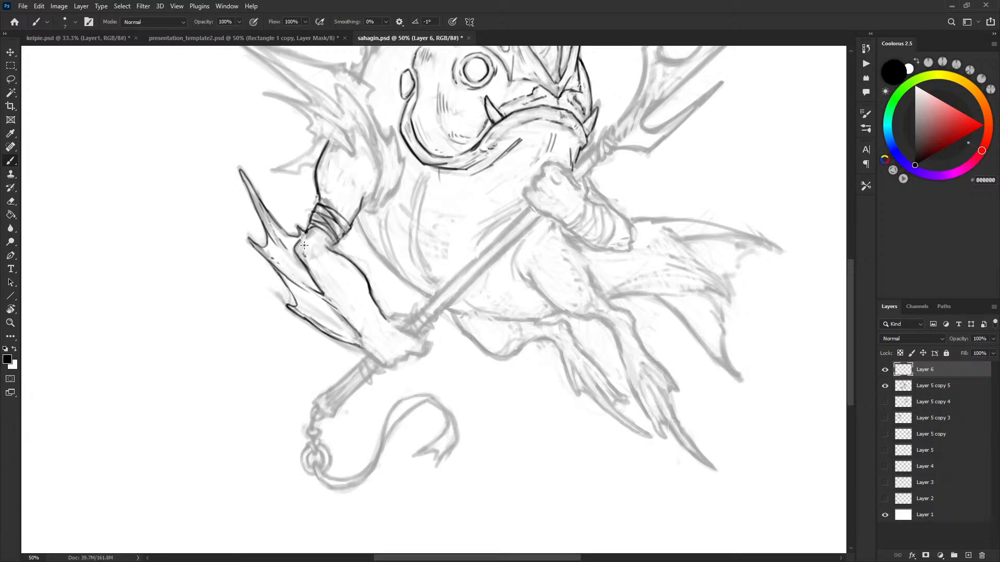
drag(325, 274, 330, 283)
key(x)
mouse_move(366, 274)
mouse_down()
mouse_move(371, 292)
mouse_move(368, 284)
mouse_up()
key(x)
key(ctrl+z)
mouse_move(337, 252)
mouse_down()
mouse_move(317, 239)
mouse_move(317, 260)
mouse_up()
key(ctrl+z)
key(x)
key(x)
key(x)
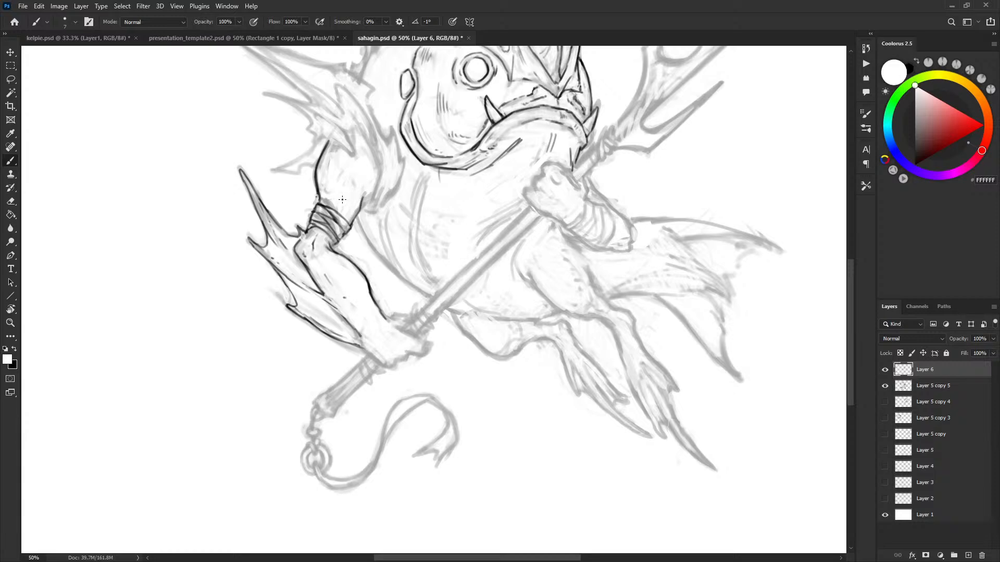
key(x)
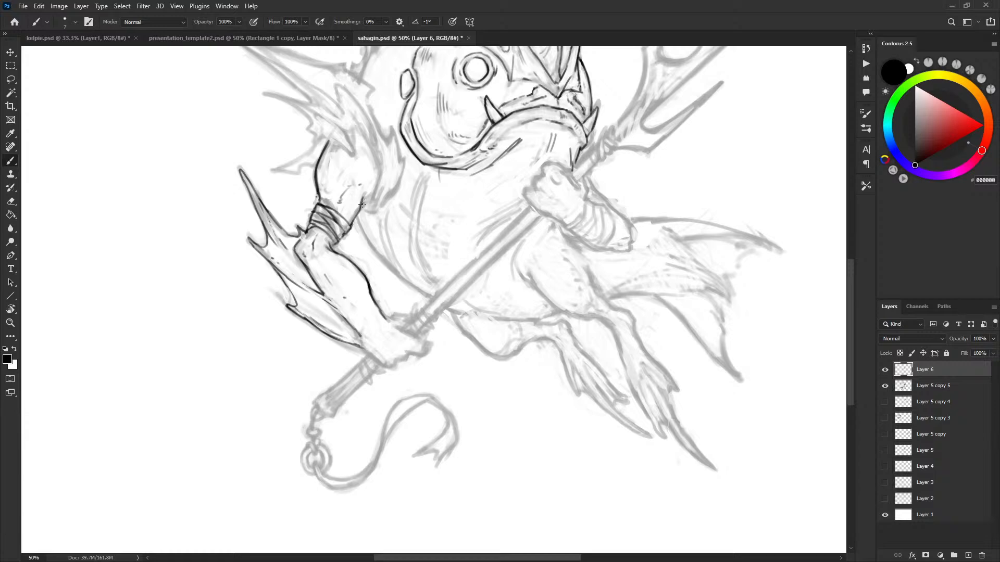
Ink the belly's curved outline from below the armpit down to the weapon shaft.
drag(357, 218, 405, 281)
drag(370, 244, 430, 297)
key(x)
key(x)
drag(399, 277, 430, 296)
Ink the jagged edge of the shoulder frill overlapping the upper arm, including its pointed tips beside the jaw.
drag(591, 271, 579, 362)
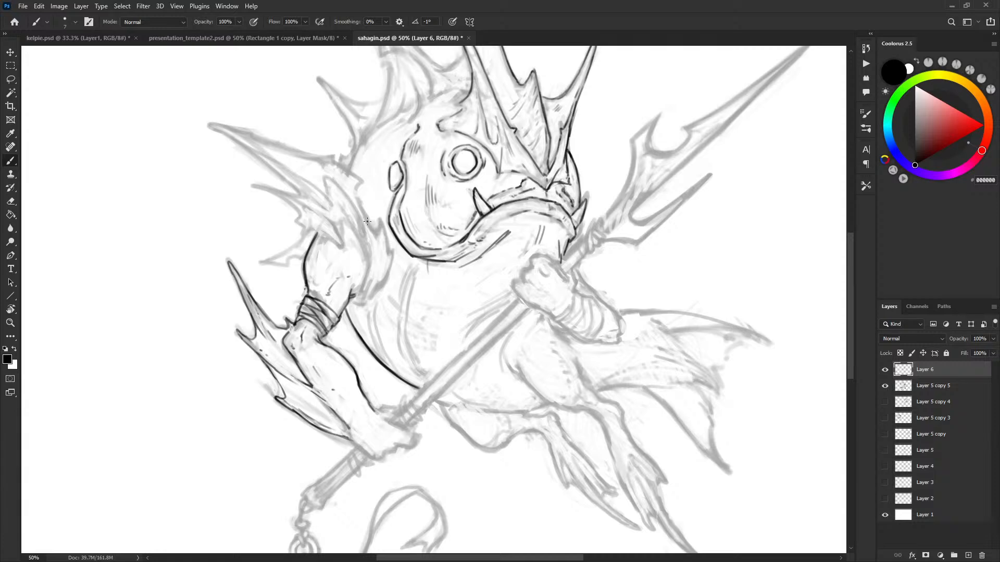
mouse_move(312, 232)
mouse_down()
mouse_move(340, 245)
mouse_move(336, 228)
mouse_up()
key(ctrl+z)
mouse_move(341, 244)
mouse_down()
mouse_move(366, 259)
mouse_move(363, 241)
mouse_move(384, 229)
mouse_move(371, 251)
mouse_move(357, 235)
mouse_move(368, 259)
mouse_move(356, 294)
mouse_up()
drag(368, 263, 357, 293)
drag(370, 256, 370, 263)
drag(355, 302, 393, 261)
mouse_move(367, 219)
mouse_down()
mouse_move(376, 235)
mouse_move(381, 218)
mouse_move(390, 253)
mouse_up()
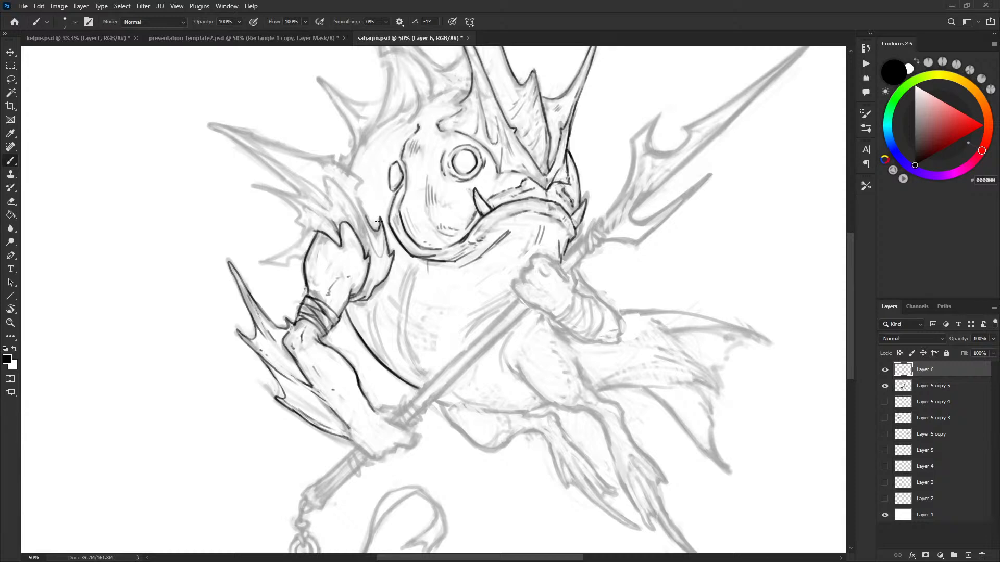
Refine the shoulder frill's spike nearest the jaw with small black and white strokes.
drag(379, 218, 382, 261)
key(ctrl+z)
key(x)
key(x)
key(x)
key(x)
key(x)
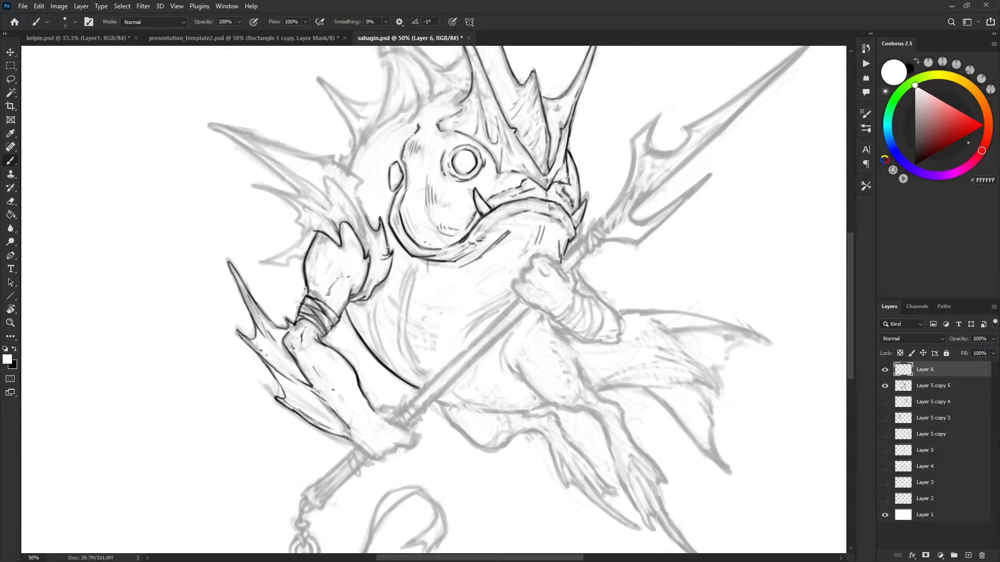
key(x)
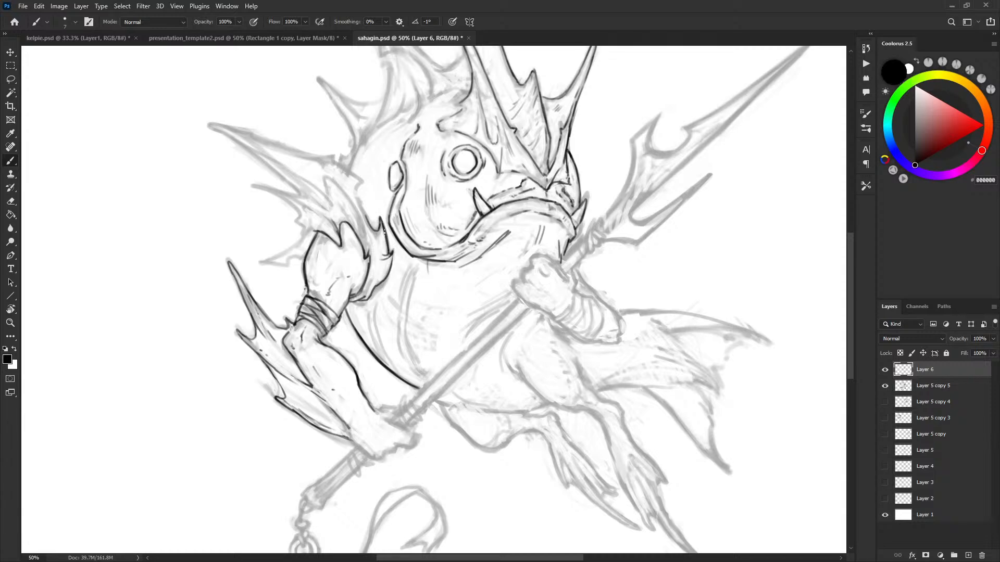
Ink the long upper spike of the shoulder fin and the inner contour running down to the frill.
key(x)
mouse_move(365, 213)
mouse_down()
mouse_move(375, 231)
mouse_move(361, 182)
mouse_up()
key(x)
key(ctrl+z)
drag(332, 198, 355, 223)
drag(230, 135, 327, 198)
mouse_move(253, 185)
mouse_down()
mouse_move(297, 195)
mouse_move(213, 124)
mouse_move(336, 158)
mouse_move(358, 184)
mouse_up()
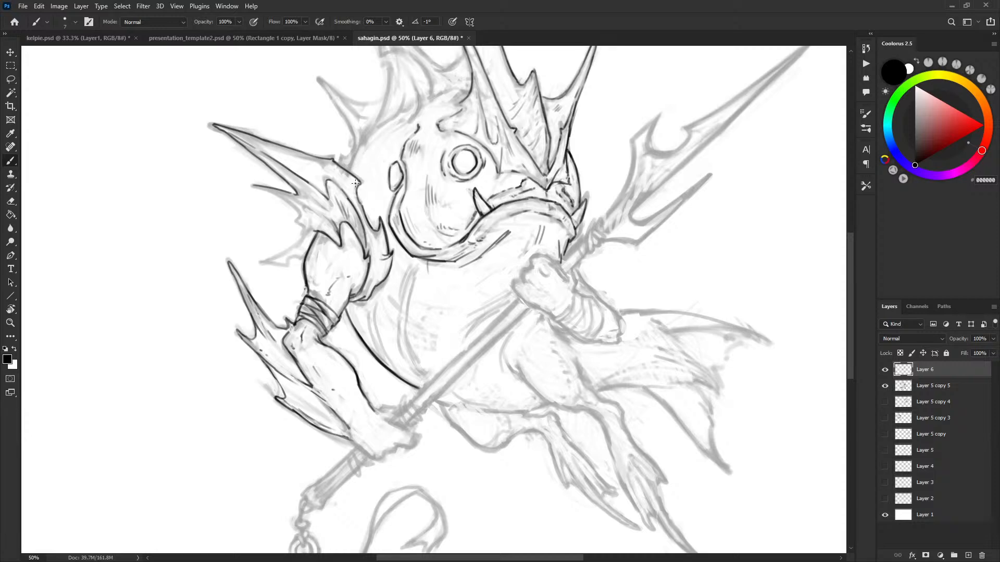
Add notches to the shoulder frill's edge beside the jaw and along its lower side, trimming them with white.
key(x)
drag(386, 238, 385, 251)
key(x)
key(x)
mouse_move(391, 252)
mouse_down()
mouse_move(376, 283)
mouse_move(382, 258)
mouse_up()
key(x)
key(ctrl+z)
key(ctrl+z)
key(x)
mouse_move(373, 293)
mouse_down()
mouse_move(367, 301)
mouse_move(386, 279)
mouse_up()
key(x)
key(x)
key(x)
key(x)
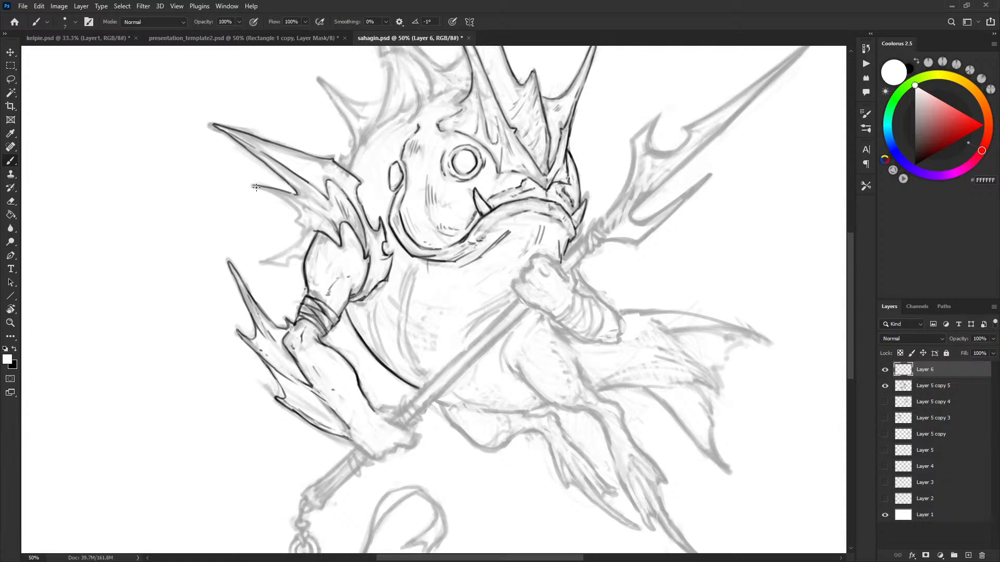
Ink the middle and lower spikes of the shoulder fin down to the upper arm, cleaning up their edges.
key(x)
mouse_move(253, 186)
mouse_down()
mouse_move(295, 193)
mouse_move(264, 191)
mouse_move(298, 220)
mouse_move(304, 230)
mouse_up()
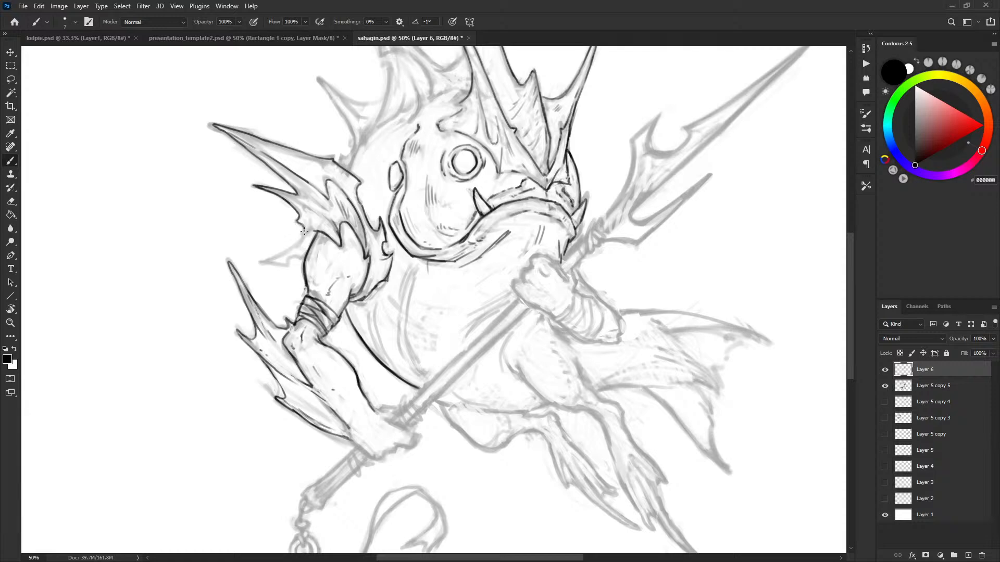
drag(264, 263, 308, 234)
key(ctrl+z)
mouse_move(303, 232)
mouse_down()
mouse_move(267, 265)
mouse_move(303, 259)
mouse_move(306, 242)
mouse_up()
key(x)
key(x)
key(x)
key(x)
key(x)
key(x)
drag(308, 246, 320, 231)
key(x)
key(x)
key(x)
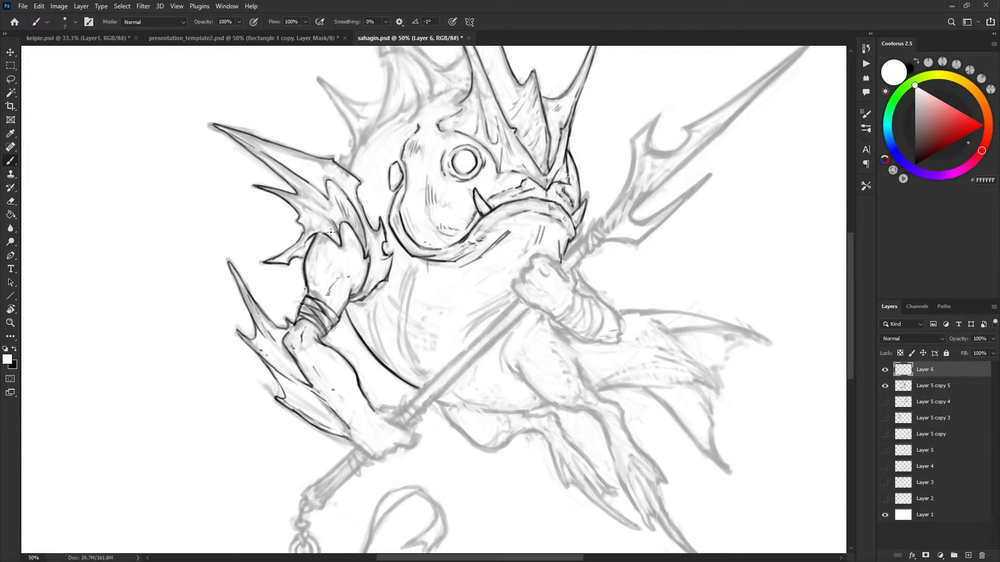
Draw fine ray lines inside the shoulder fin, refining them with alternating black and white strokes.
key(x)
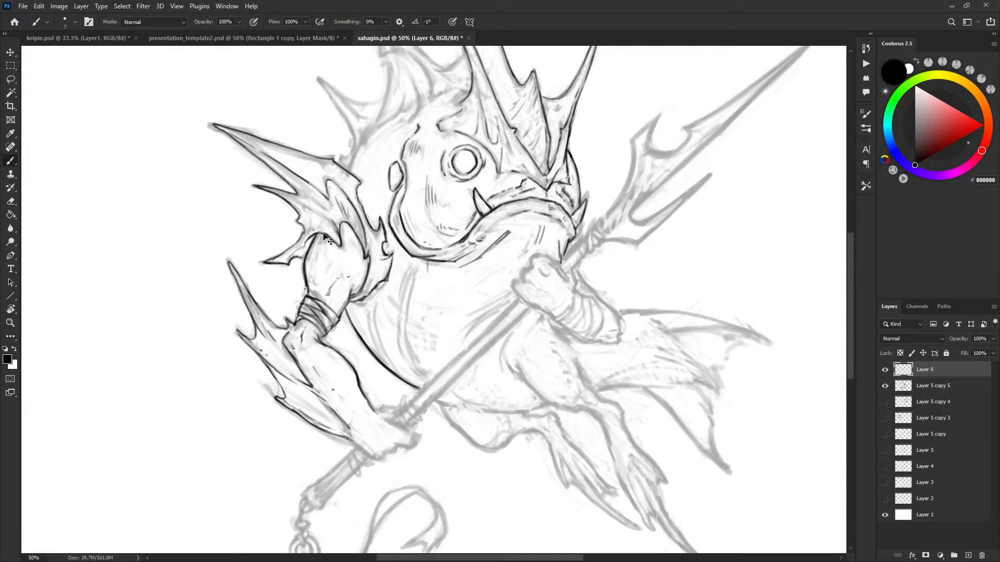
key(x)
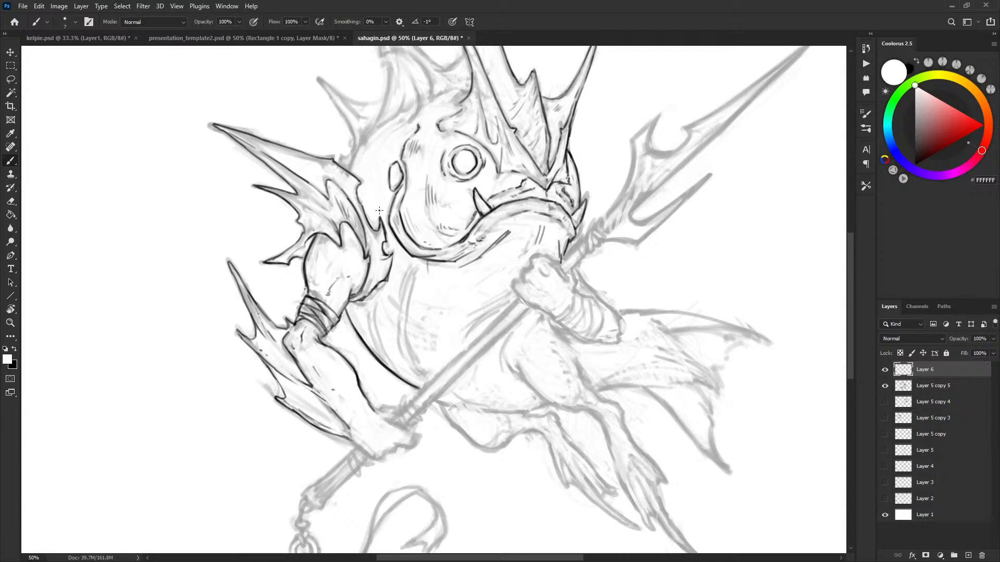
key(x)
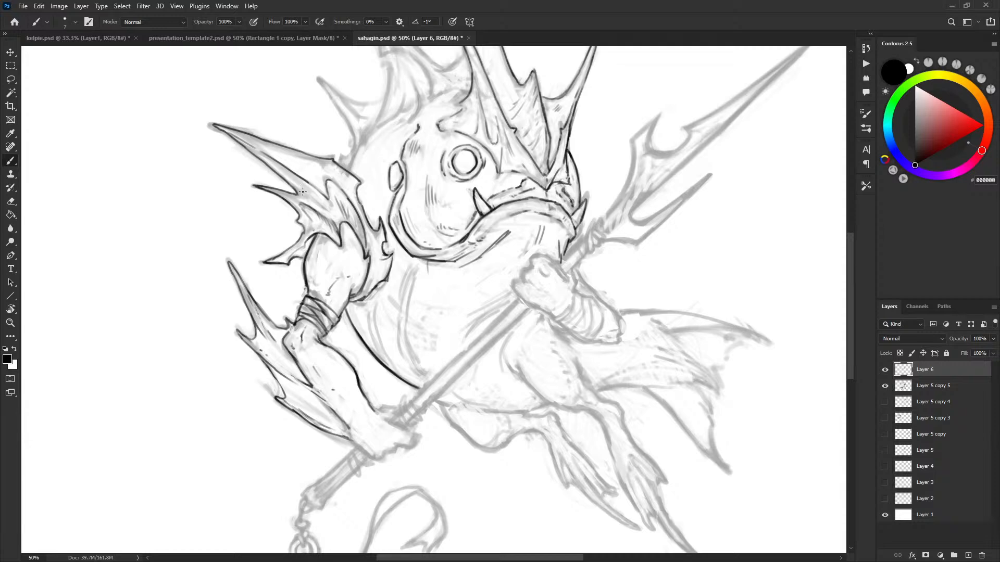
key(x)
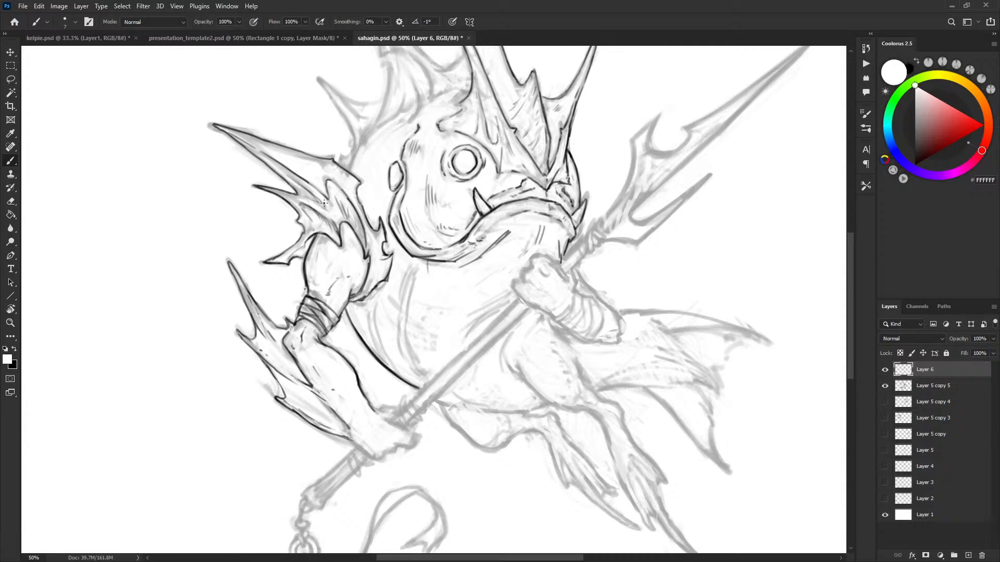
key(x)
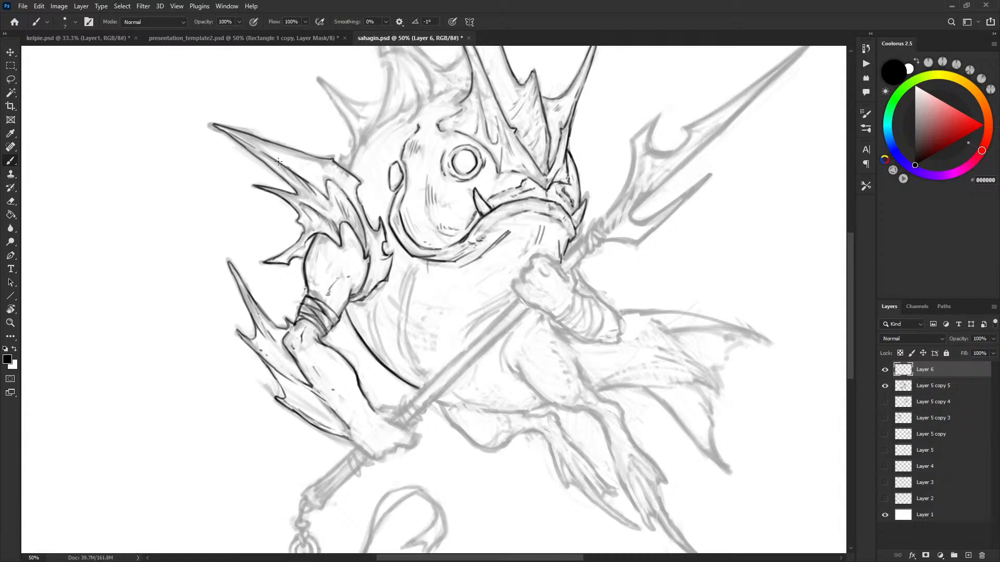
key(x)
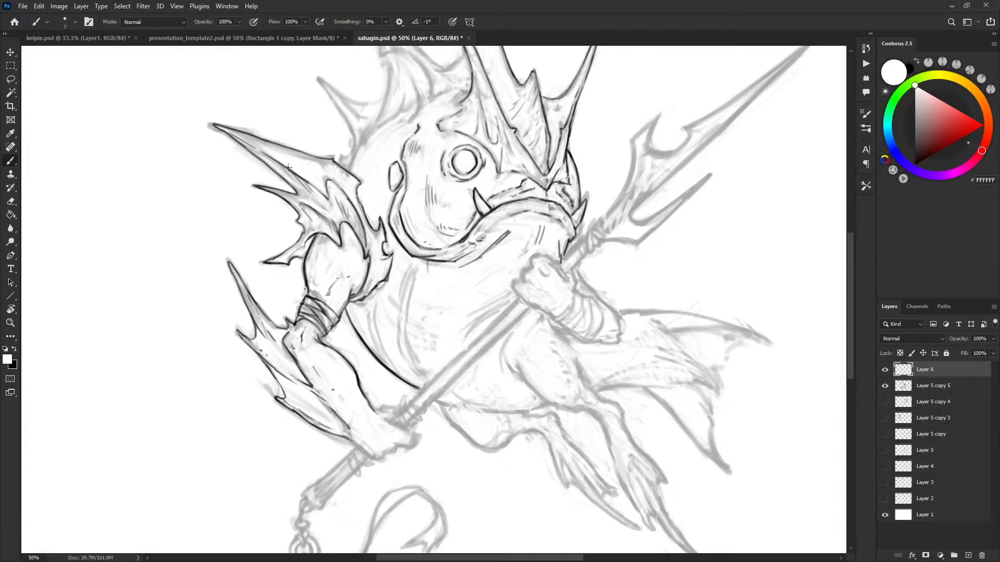
key(x)
key(x)
key(x)
key(x)
key(x)
mouse_move(311, 185)
mouse_down()
mouse_move(332, 203)
mouse_move(328, 193)
mouse_up()
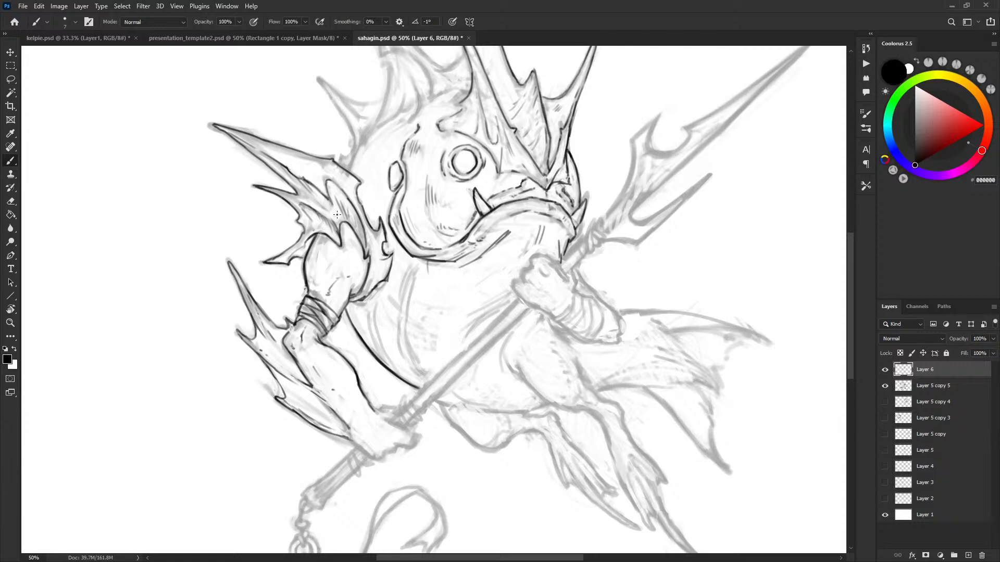
Ink the outline of the lower fist gripping the shaft, from the wrist around the knuckles and fingers.
mouse_move(606, 372)
mouse_down()
mouse_move(517, 313)
mouse_move(559, 214)
mouse_move(556, 268)
mouse_up()
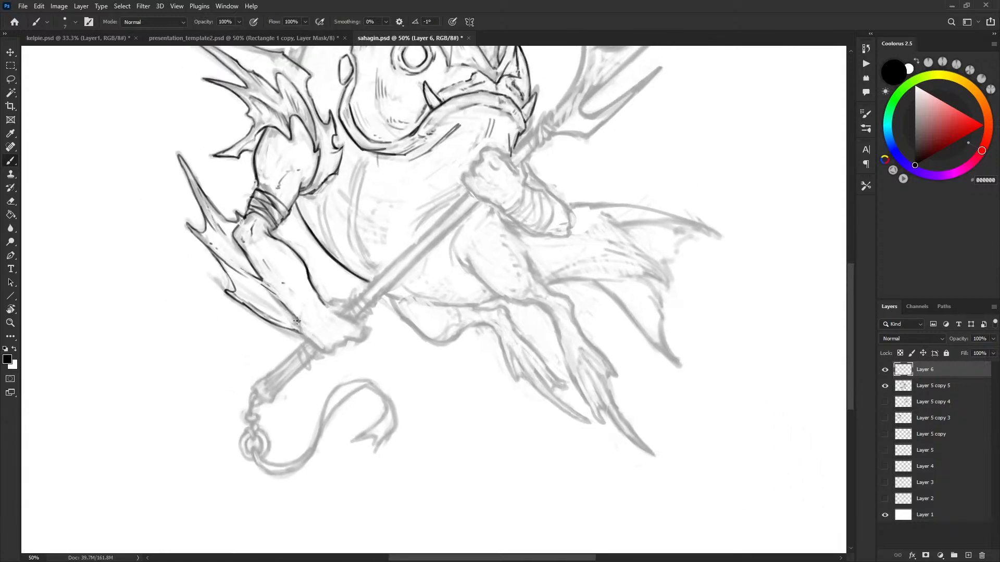
drag(300, 326, 324, 355)
key(x)
key(x)
key(x)
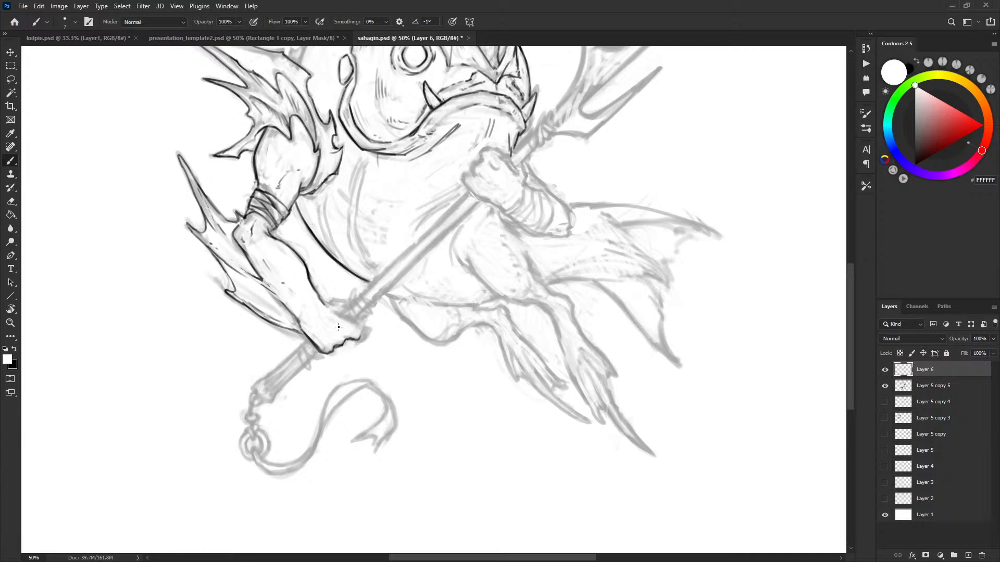
key(x)
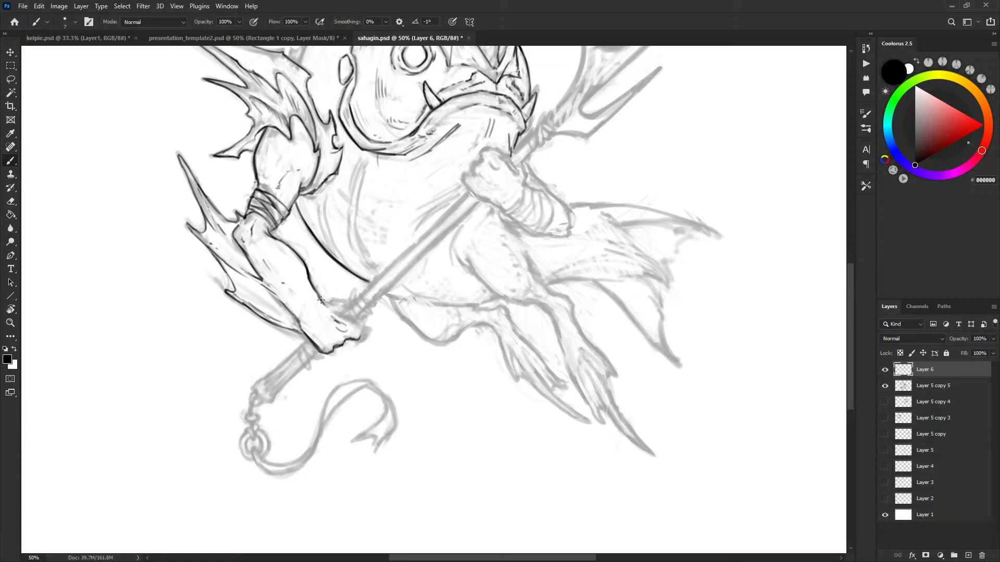
drag(345, 322, 351, 324)
key(x)
key(x)
key(x)
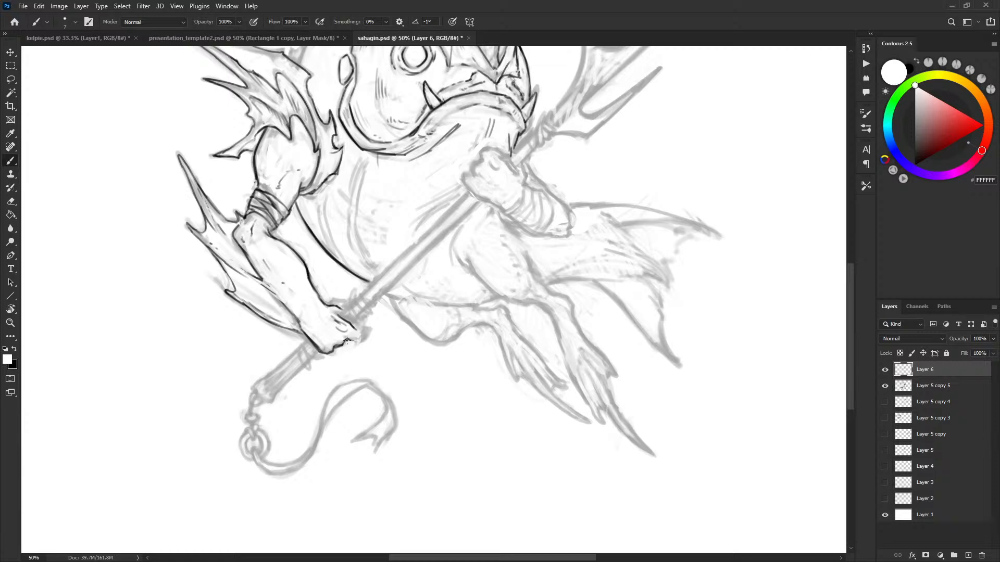
key(x)
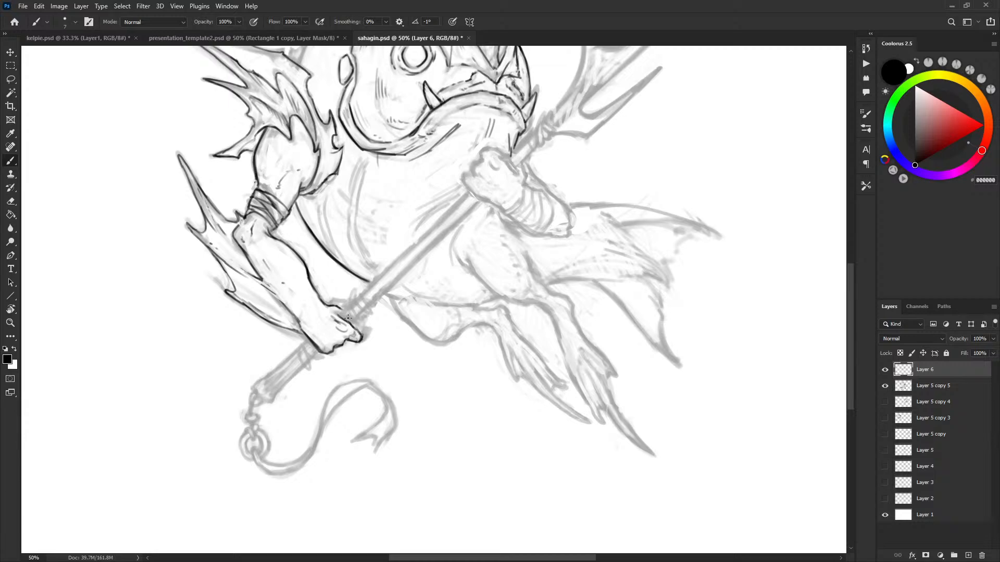
Refine the knuckle and finger details of the lower fist with alternating black and white strokes.
key(x)
key(x)
key(x)
key(x)
key(x)
key(x)
key(x)
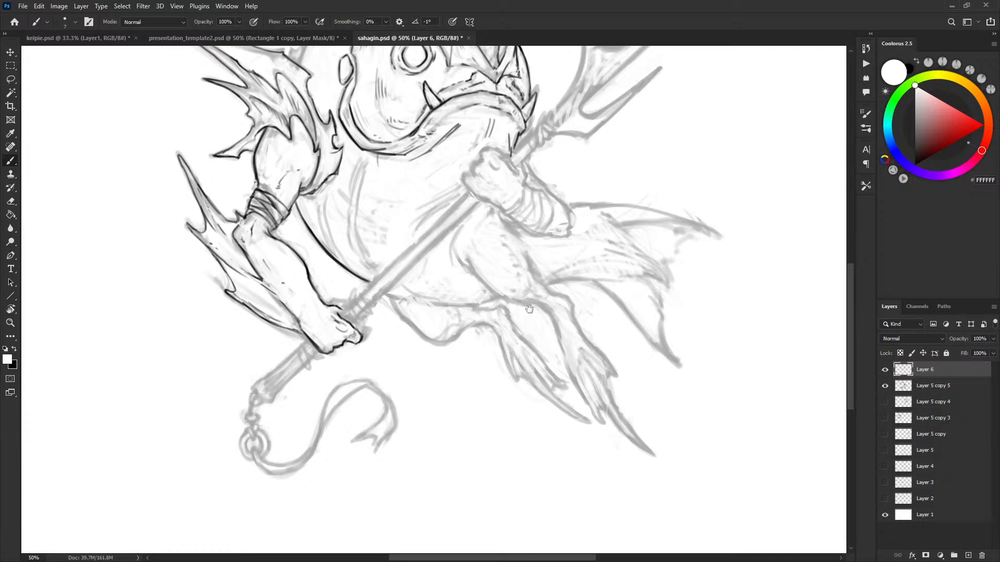
Add curved hatching lines on the belly just above the shaft near the upper fist.
drag(527, 310, 510, 356)
mouse_move(414, 226)
mouse_down()
mouse_move(400, 261)
mouse_move(417, 277)
mouse_move(384, 320)
mouse_up()
key(x)
key(x)
key(x)
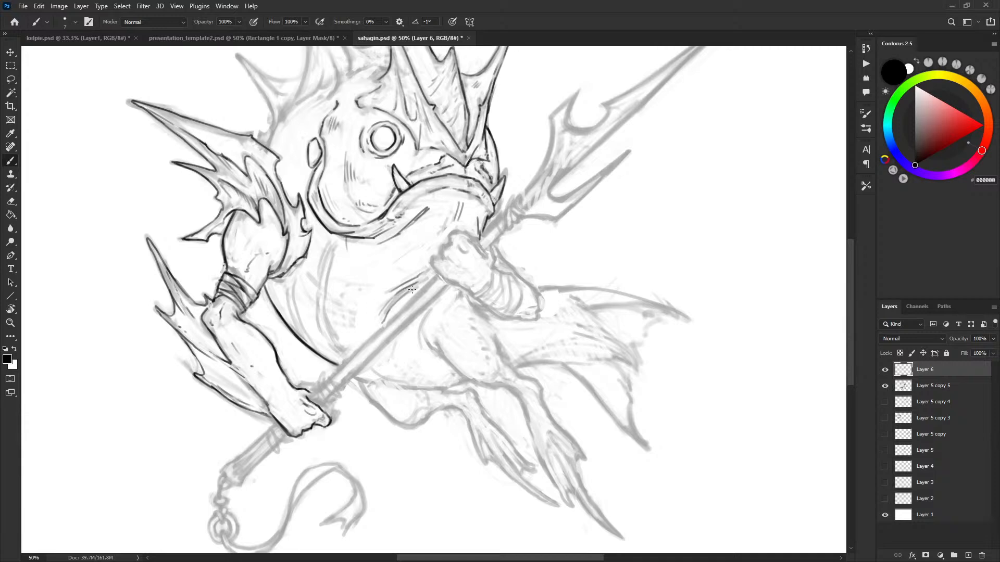
key(x)
key(x)
Ink the back edge of the tallest crest spike and the spiky outline of the crest fin behind it.
scroll(448, 241, up, 5)
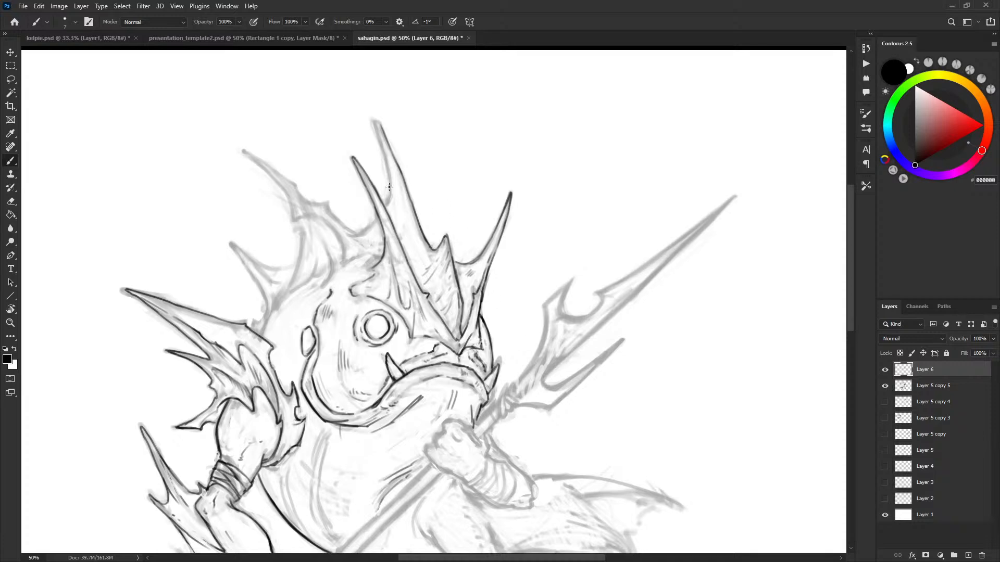
key(x)
key(x)
mouse_move(384, 206)
mouse_down()
mouse_move(391, 180)
mouse_move(375, 123)
mouse_move(397, 162)
mouse_up()
mouse_move(356, 235)
mouse_down()
mouse_move(375, 219)
mouse_move(342, 223)
mouse_move(247, 153)
mouse_move(293, 185)
mouse_up()
mouse_move(244, 153)
mouse_down()
mouse_move(291, 207)
mouse_move(284, 190)
mouse_move(293, 221)
mouse_move(319, 216)
mouse_move(342, 260)
mouse_move(365, 255)
mouse_move(346, 264)
mouse_move(376, 238)
mouse_move(375, 250)
mouse_move(361, 248)
mouse_move(380, 257)
mouse_up()
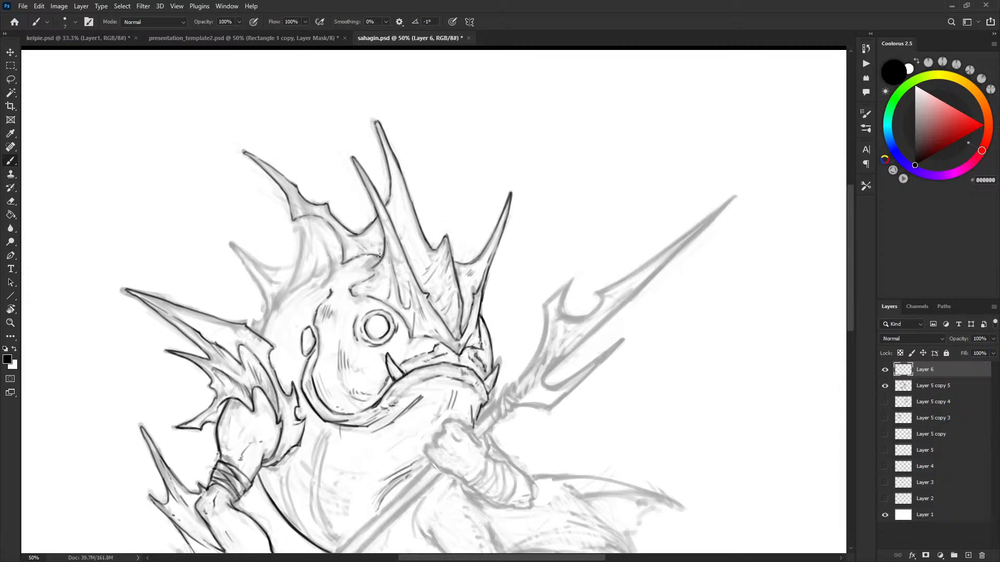
Ink the folded base of the rear crest fin where it meets the head and add hatching inside the crest.
drag(394, 216, 400, 218)
mouse_move(301, 235)
mouse_down()
mouse_move(287, 287)
mouse_move(297, 247)
mouse_move(293, 272)
mouse_up()
key(x)
key(x)
mouse_move(290, 292)
mouse_down()
mouse_move(321, 274)
mouse_move(317, 229)
mouse_move(326, 267)
mouse_move(326, 234)
mouse_move(336, 257)
mouse_move(303, 224)
mouse_move(320, 256)
mouse_move(340, 247)
mouse_move(336, 267)
mouse_up()
key(x)
key(x)
key(x)
key(x)
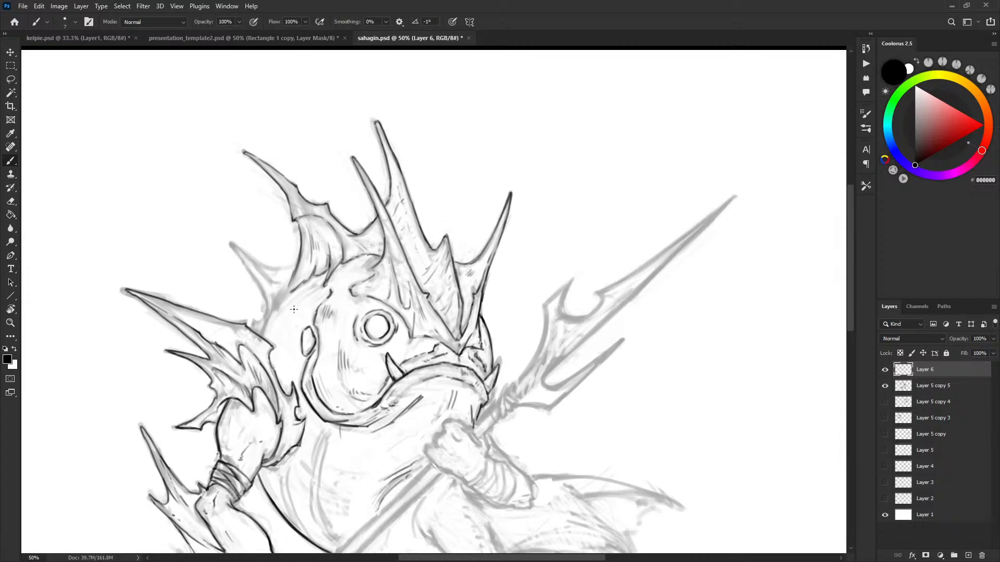
Ink the back of the head with short hatching, then outline the small spiky fin behind it.
drag(290, 325, 297, 298)
drag(291, 315, 307, 292)
drag(302, 306, 307, 296)
drag(279, 367, 280, 351)
mouse_move(283, 371)
mouse_down()
mouse_move(304, 261)
mouse_move(287, 314)
mouse_move(260, 337)
mouse_move(291, 294)
mouse_move(274, 308)
mouse_up()
mouse_move(234, 251)
mouse_down()
mouse_move(264, 269)
mouse_move(296, 268)
mouse_up()
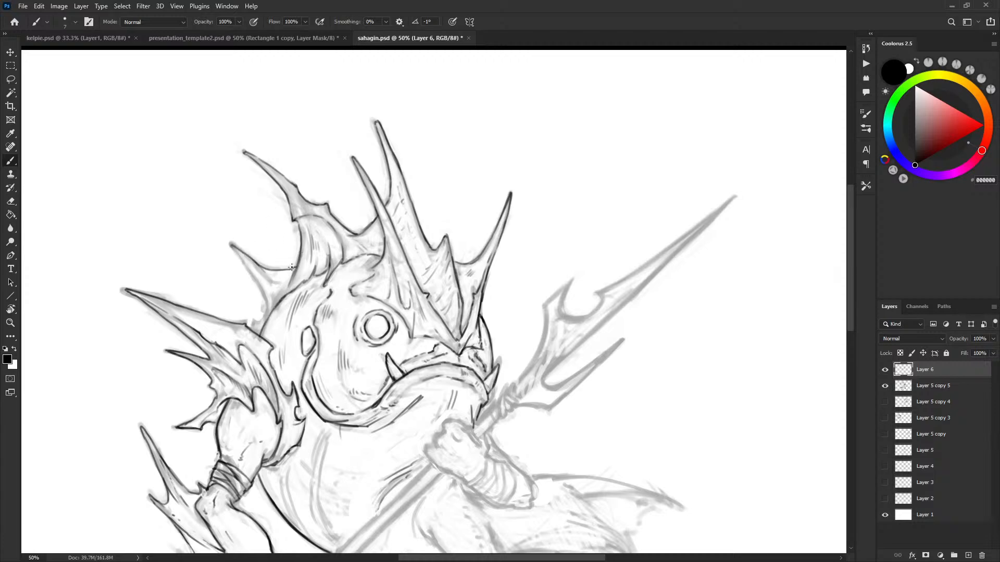
mouse_move(237, 255)
mouse_down()
mouse_move(264, 295)
mouse_move(250, 329)
mouse_move(265, 306)
mouse_up()
Hide the sketch layer "Layer 5 copy 5" to check the clean line art, then show it again.
key(ctrl+minus)
click(885, 391)
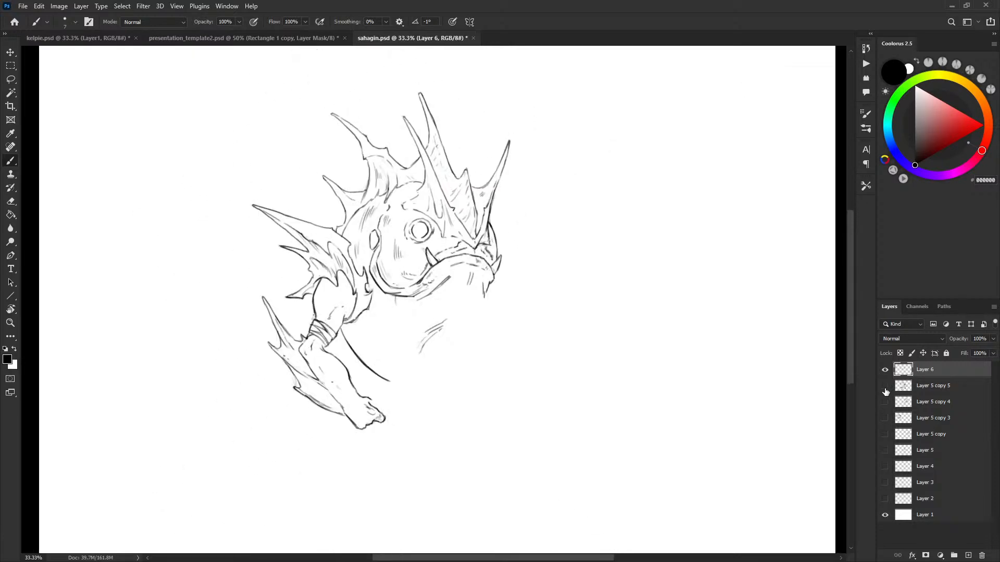
click(885, 386)
key(ctrl+plus)
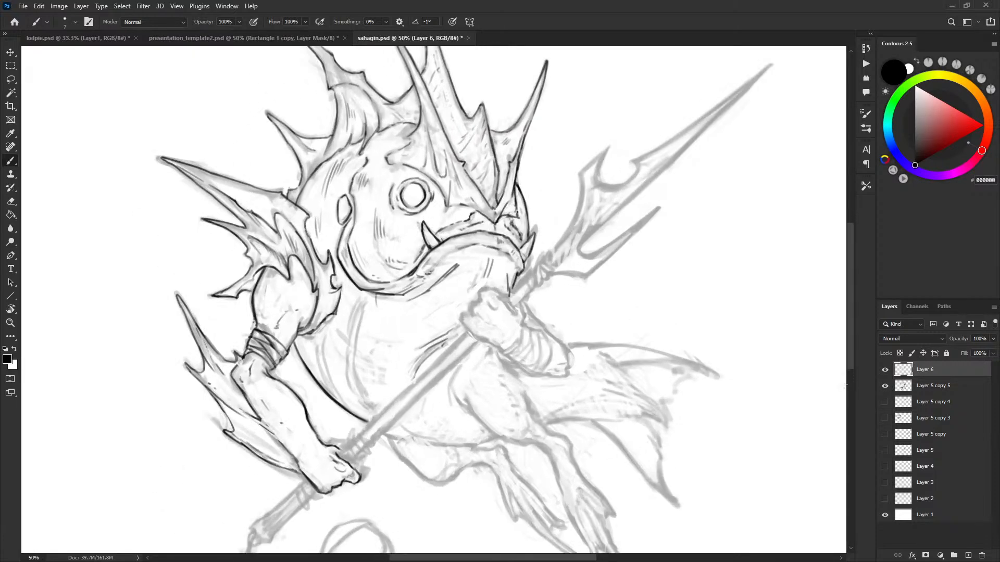
Switch to the Lasso tool and try to outline an area at the small fin behind the head.
drag(331, 93, 322, 122)
key(l)
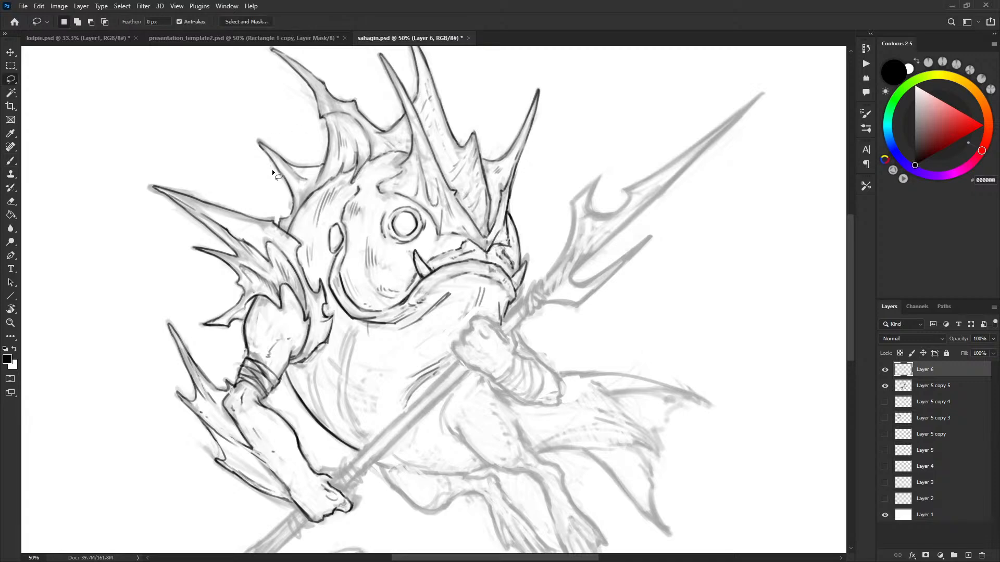
mouse_move(294, 156)
mouse_down()
mouse_move(285, 198)
mouse_move(308, 136)
mouse_up()
click(177, 6)
click(183, 7)
click(180, 6)
click(175, 6)
mouse_move(146, 8)
click(156, 103)
key(Escape)
Select the small spiky fin behind the head with a Lasso outline and open it in the Liquify filter.
drag(209, 128, 281, 216)
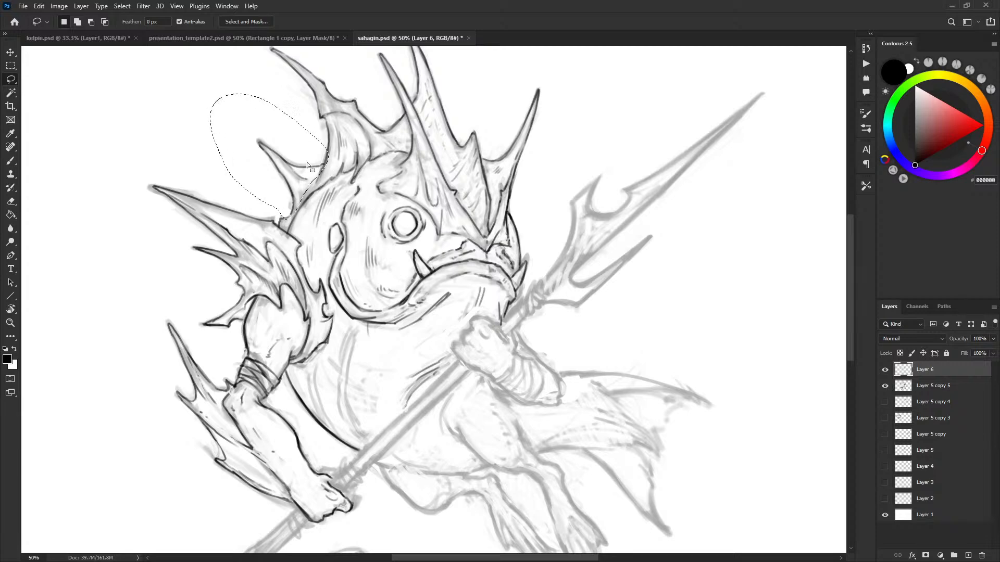
click(123, 7)
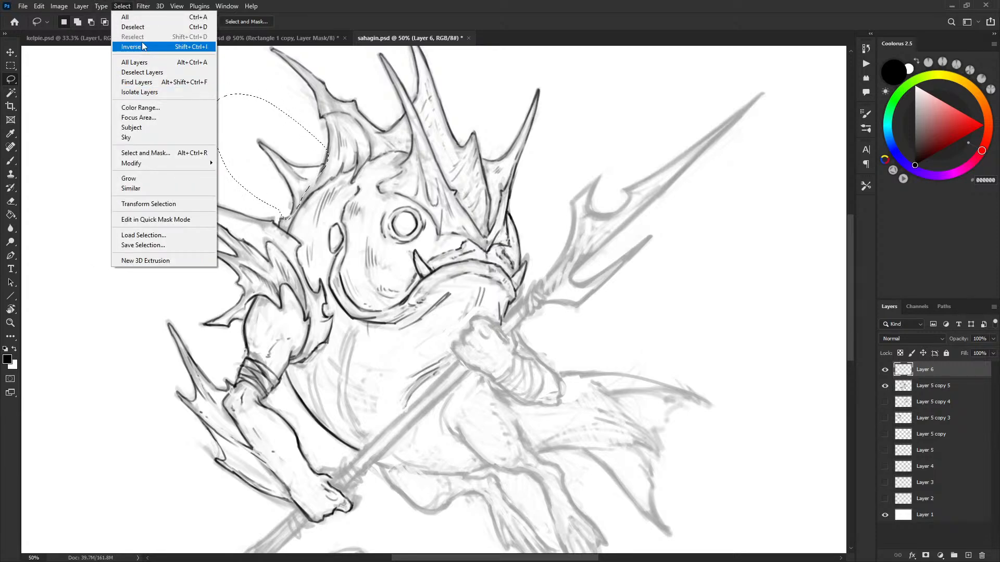
click(222, 30)
click(153, 6)
click(156, 103)
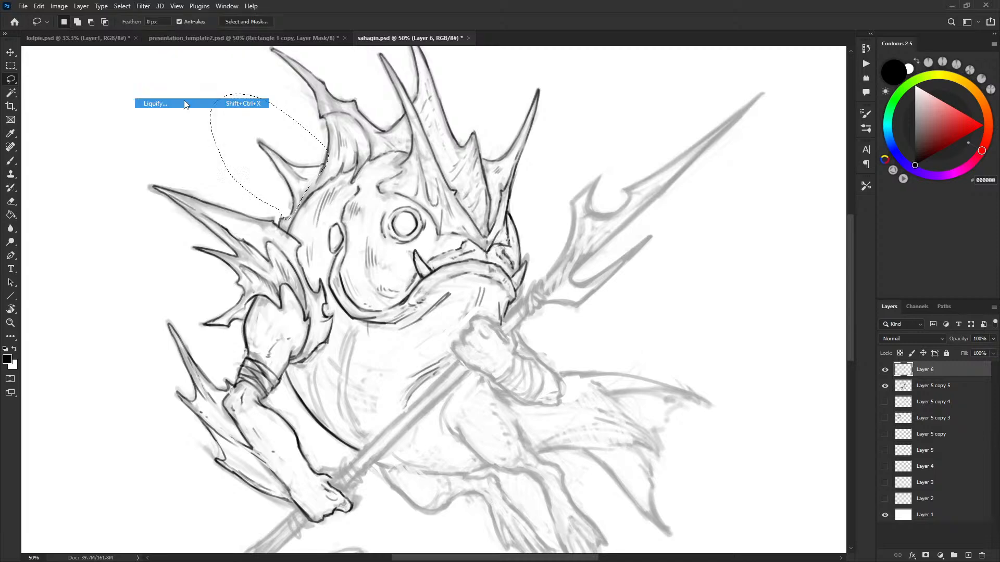
Enlarge the Liquify brush and push the tip of the small fin outward and slightly down.
key(bracketright)
key(bracketright)
key(bracketright)
key(bracketright)
key(bracketright)
key(bracketright)
key(bracketright)
key(bracketright)
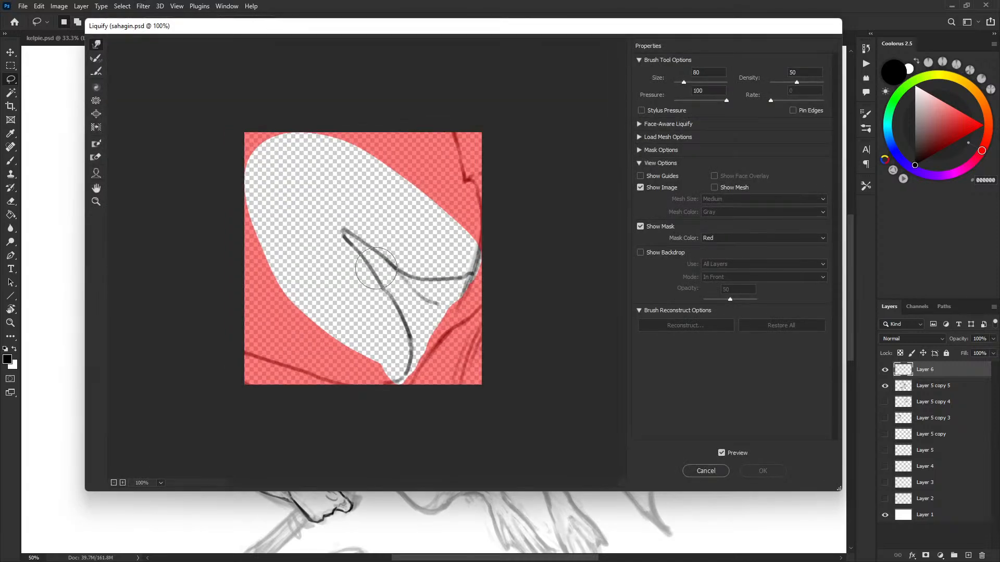
key(bracketright)
key(bracketright)
drag(337, 256, 333, 264)
Reduce the Liquify brush size to 125, refine the fin's tip and edges with the warp, and apply the filter.
key(bracketleft)
key(bracketleft)
key(bracketleft)
key(bracketleft)
key(bracketleft)
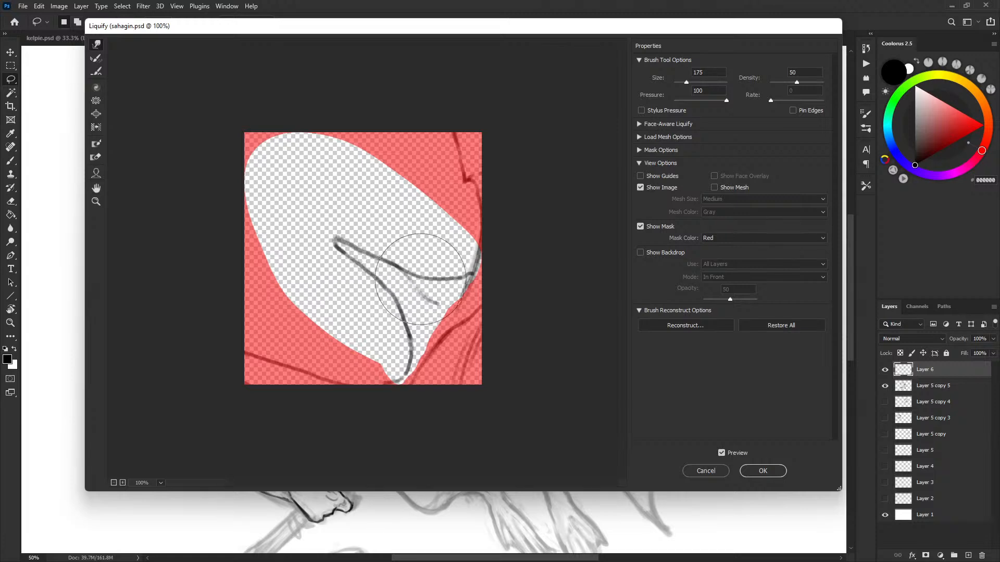
key(bracketright)
key(bracketleft)
drag(337, 247, 325, 242)
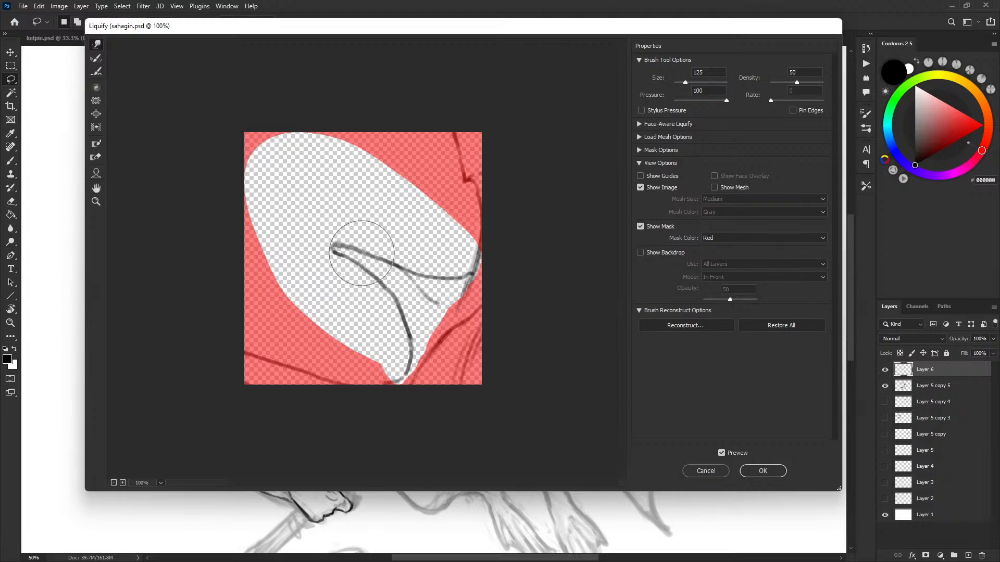
drag(382, 285, 406, 266)
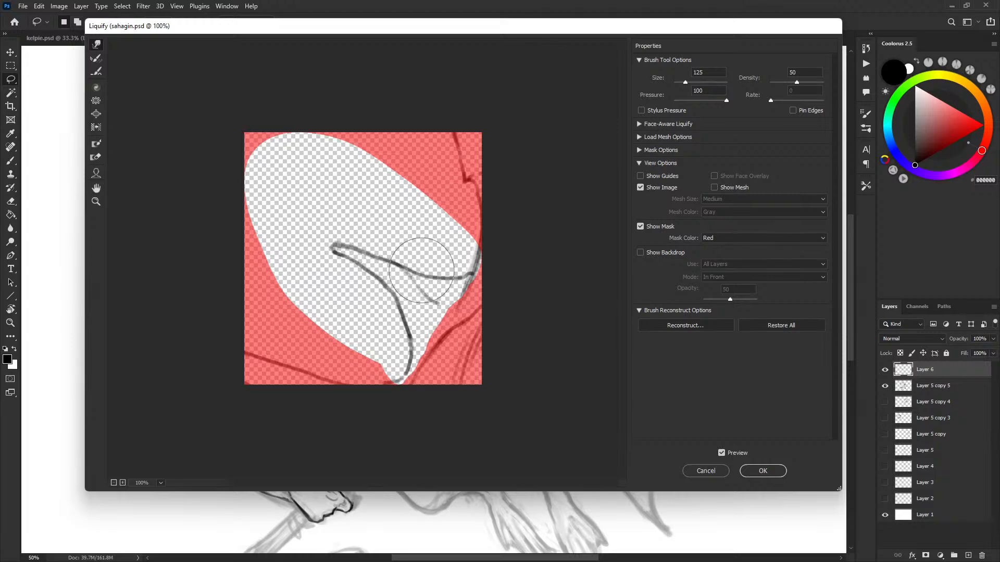
click(770, 469)
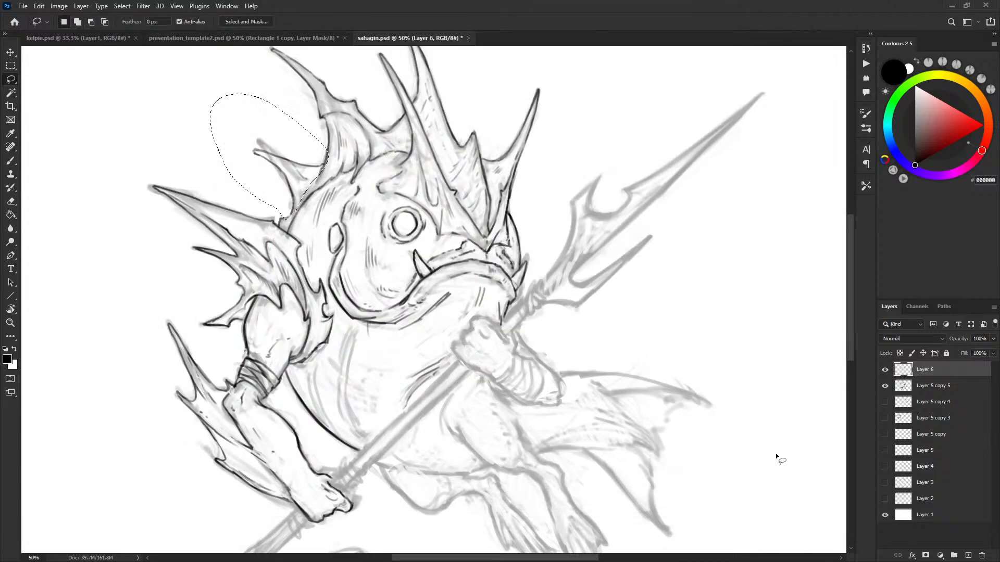
Deselect and touch up the small fin's lower edge and its junction with the rear crest using the brush.
key(ctrl+d)
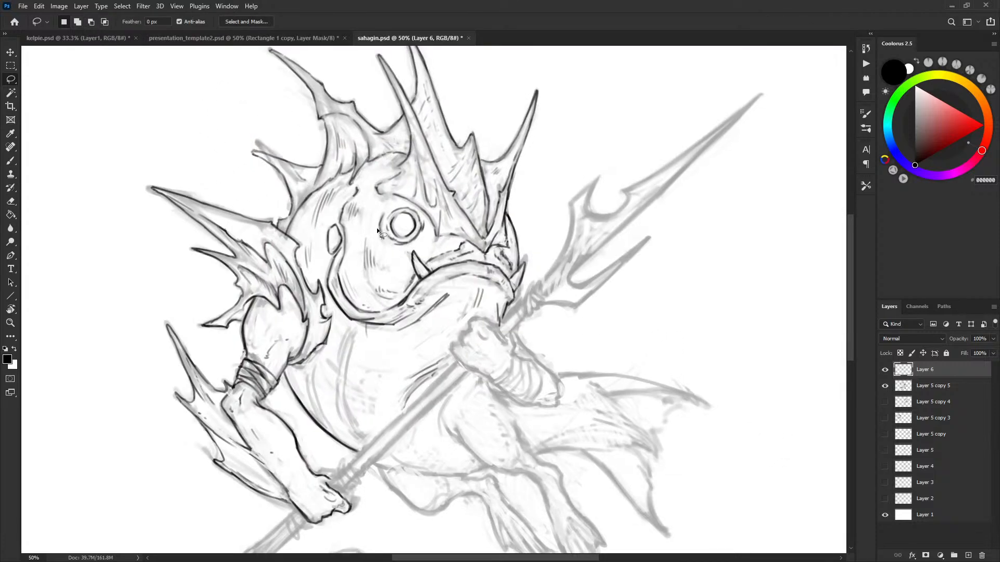
key(b)
key(x)
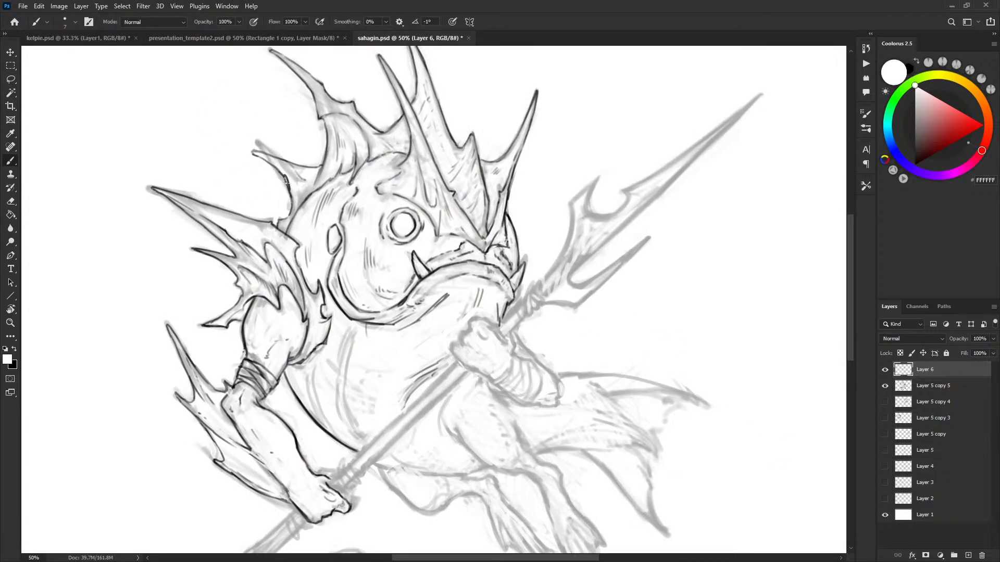
key(x)
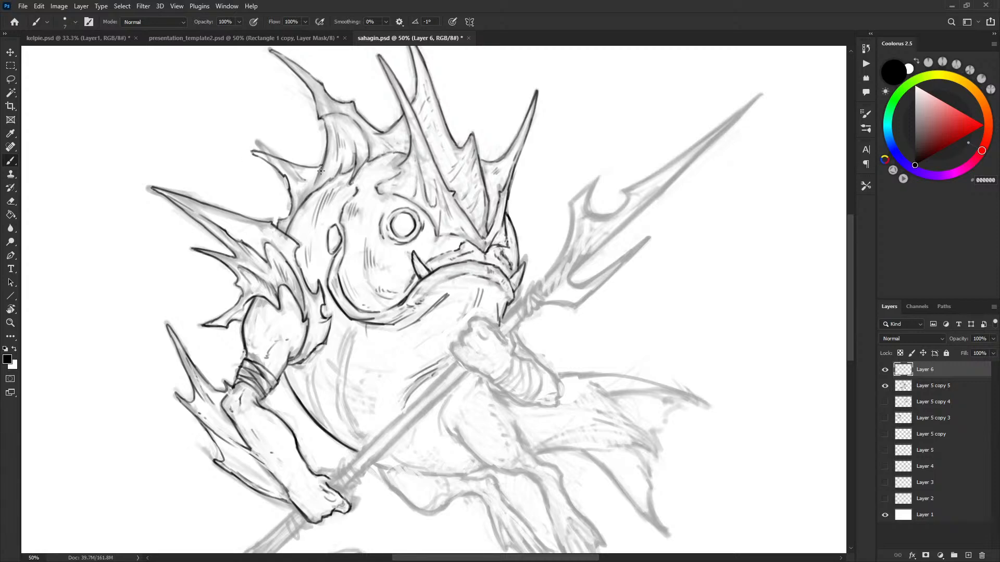
drag(322, 168, 327, 152)
Ink the upper edge of the spear's butt below the lower fist and the curved band around it.
mouse_move(550, 341)
mouse_down()
mouse_move(540, 350)
mouse_move(541, 244)
mouse_up()
drag(394, 315, 388, 291)
drag(407, 340, 432, 292)
drag(553, 239, 581, 182)
drag(281, 328, 322, 288)
drag(324, 293, 332, 307)
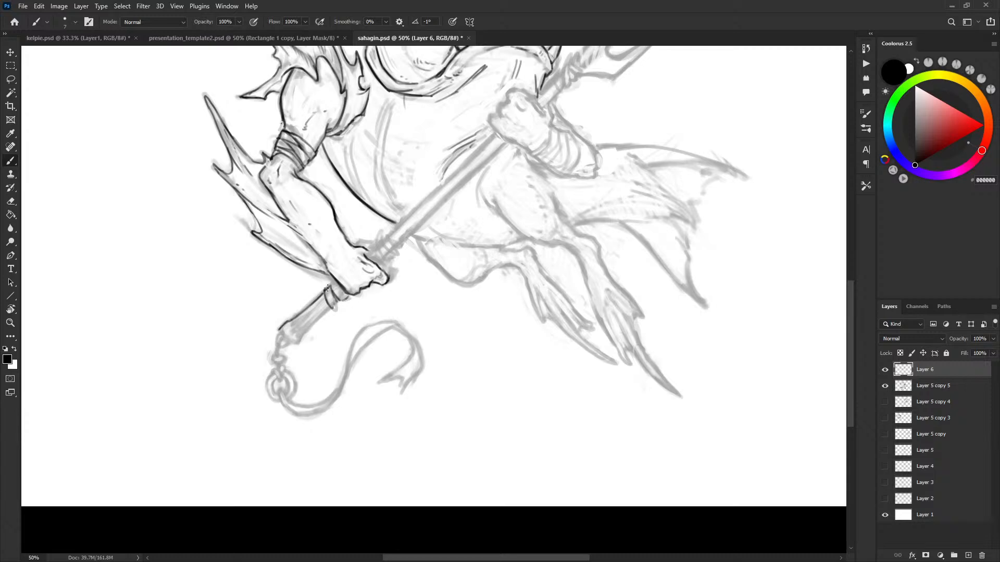
Refine the band on the spear shaft below the lower fist with alternating black lines and white cleanup strokes.
key(x)
key(x)
key(x)
key(x)
key(x)
key(x)
key(x)
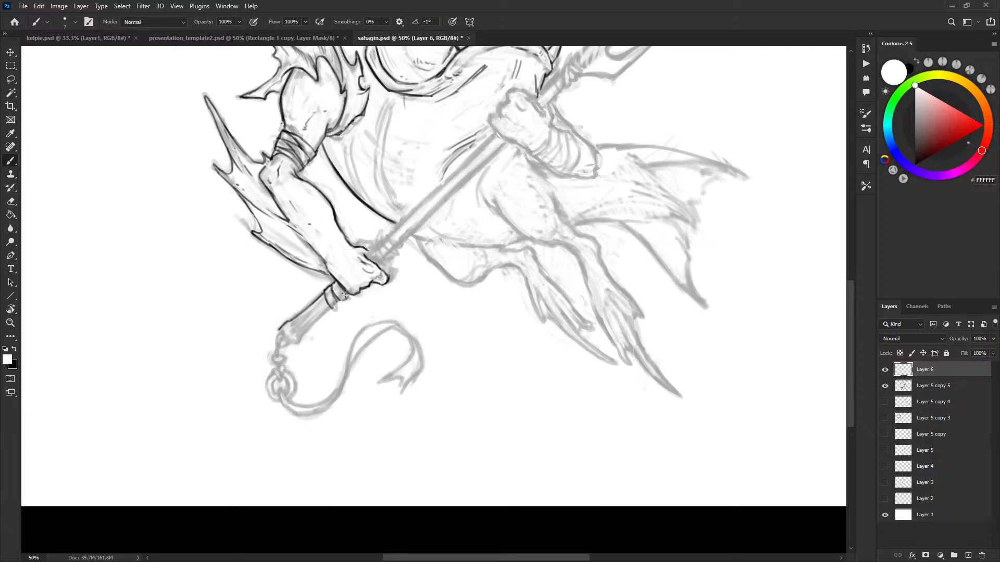
key(x)
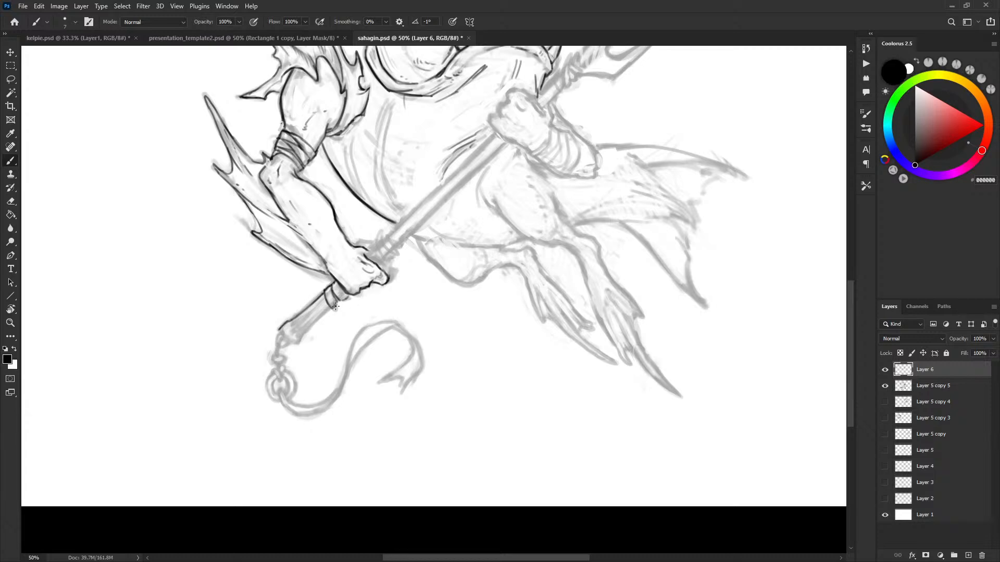
key(x)
key(x)
key(x)
key(x)
key(x)
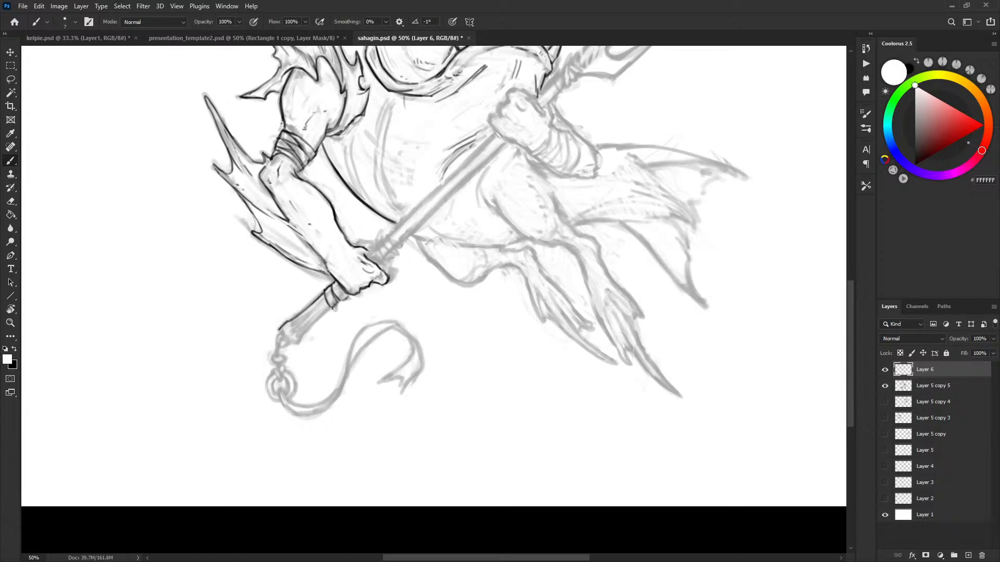
key(x)
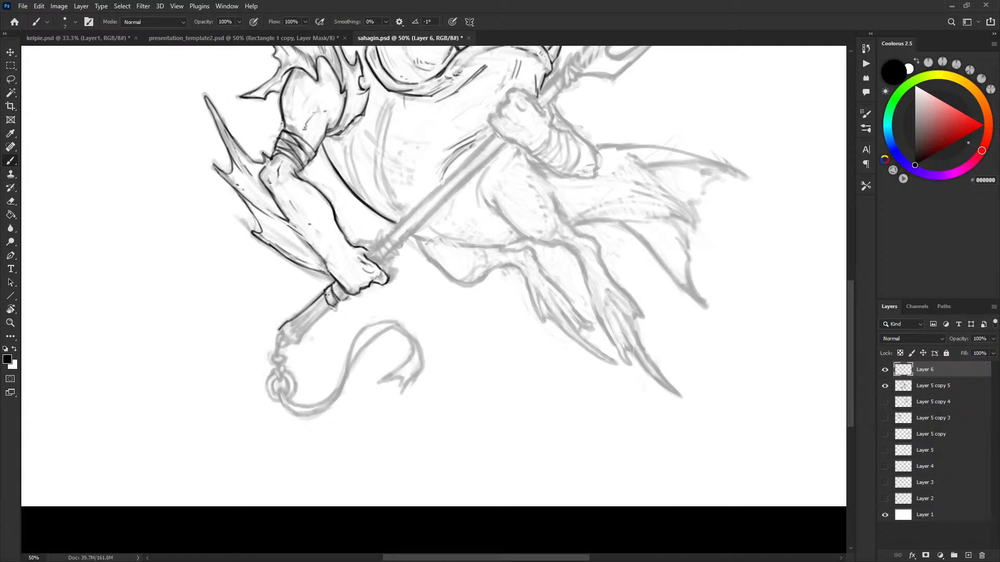
Ink the lower edge and end cap of the spear's butt above the chain.
key(x)
key(x)
drag(383, 326, 419, 294)
mouse_move(359, 282)
mouse_down()
mouse_move(337, 301)
mouse_move(335, 281)
mouse_move(323, 288)
mouse_up()
key(x)
key(x)
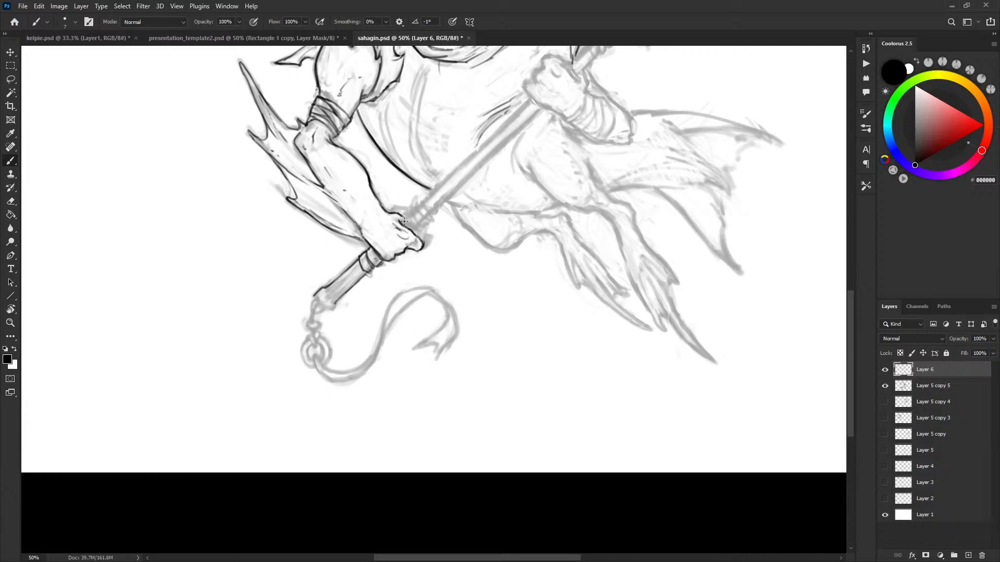
Ink the wrapping around the spear shaft just above the lower fist, cleaning the lines with white.
key(x)
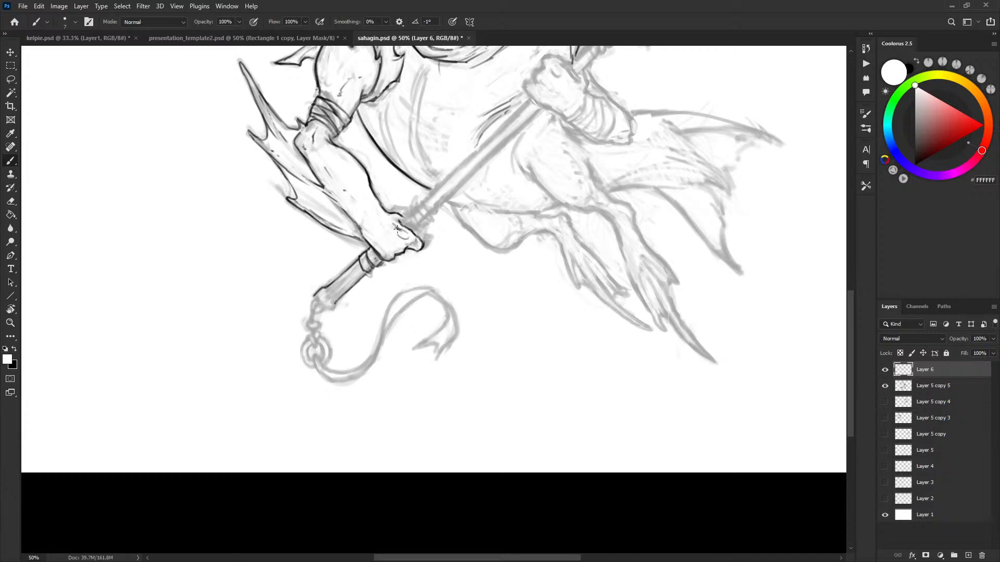
key(x)
key(x)
key(x)
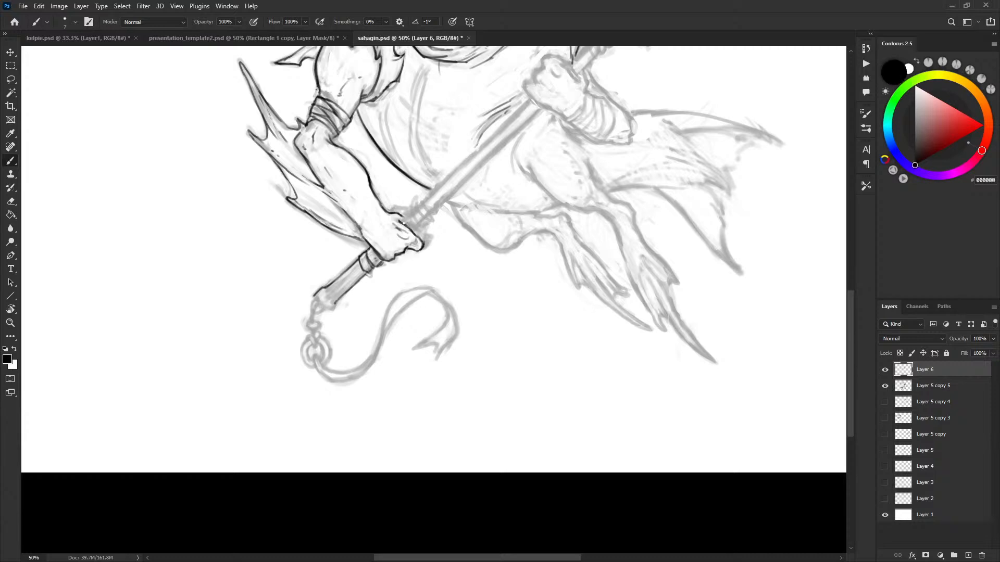
key(x)
key(x)
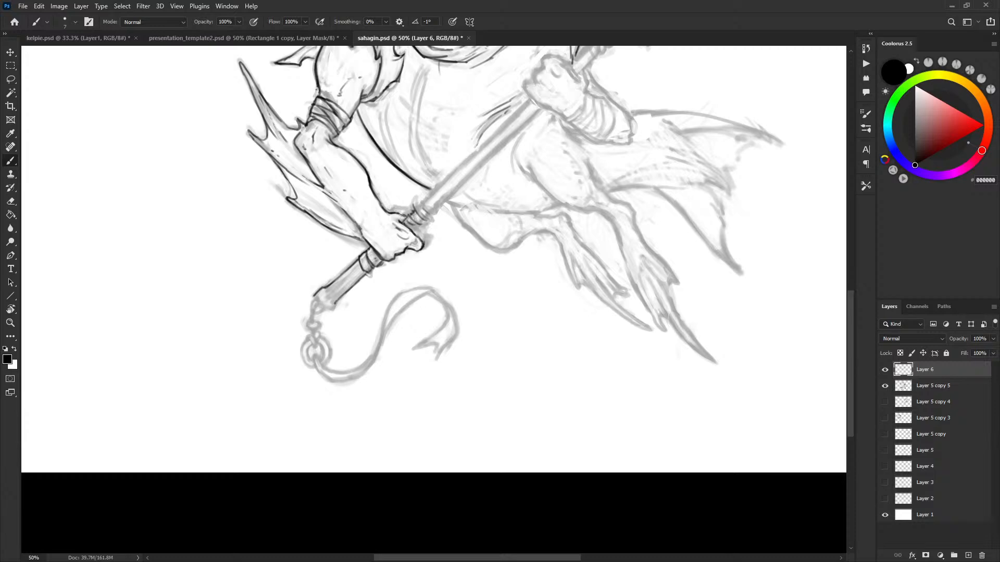
Add detail lines to the wrapping above the lower fist and trim them with white strokes.
key(x)
key(x)
key(x)
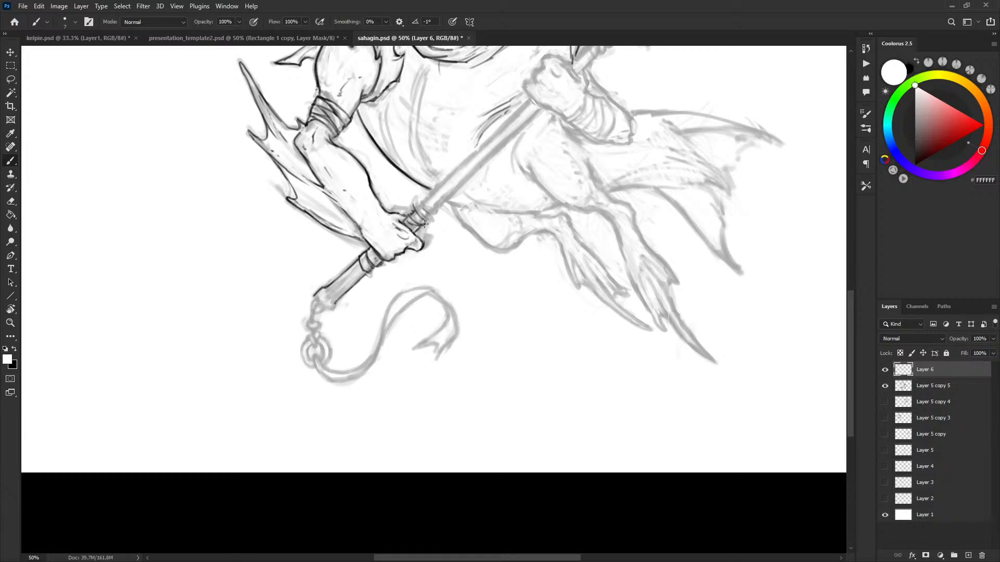
key(x)
key(x)
key(x)
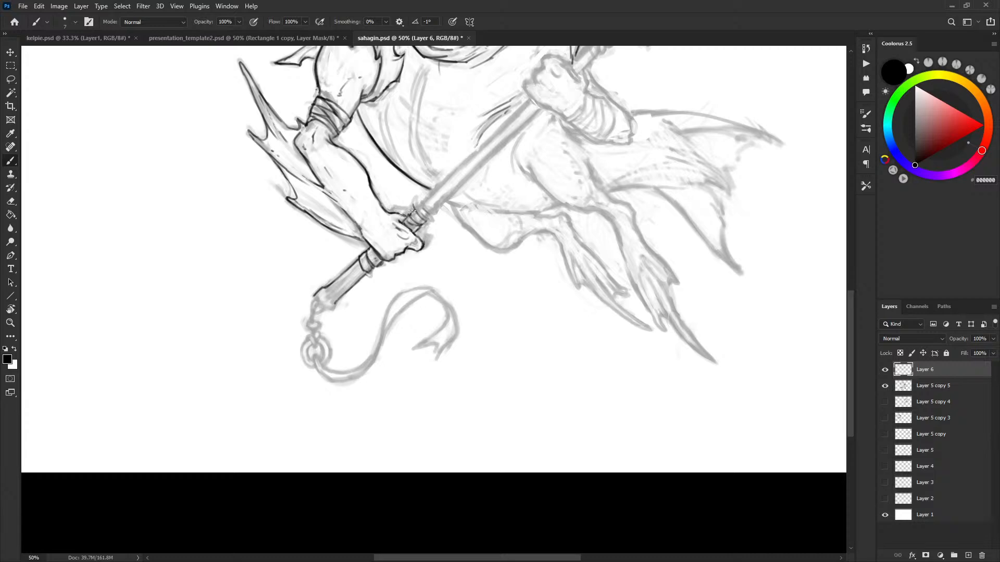
Touch up the wrapping and draw a straight guide line across the lower fist to check the shaft's alignment.
key(x)
key(x)
key(x)
key(x)
key(x)
key(x)
scroll(494, 264, left, 2)
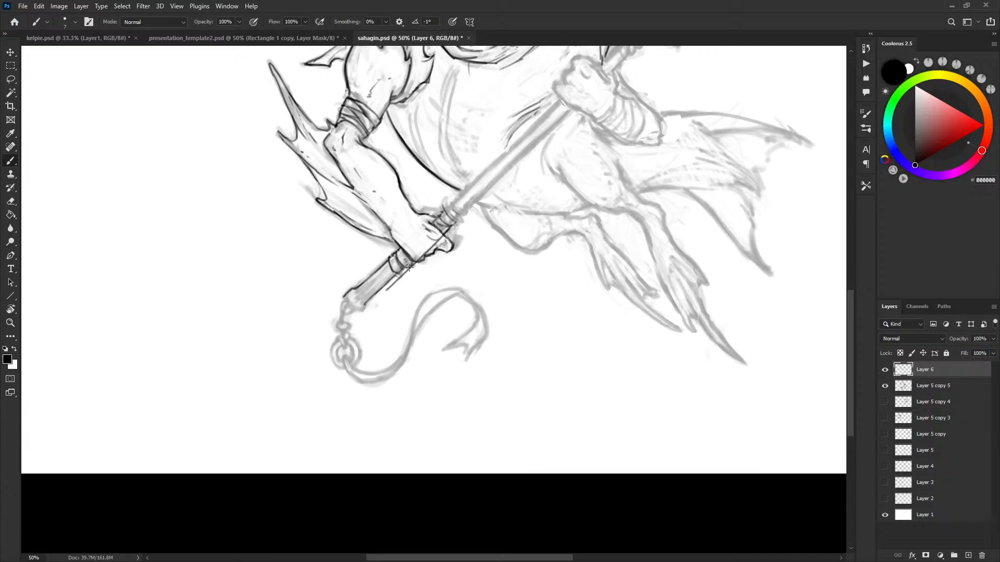
Lasso the inked spear butt below the lower fist and transform it to line up with the upper shaft.
key(l)
mouse_move(388, 251)
mouse_down()
mouse_move(369, 332)
mouse_move(420, 267)
mouse_up()
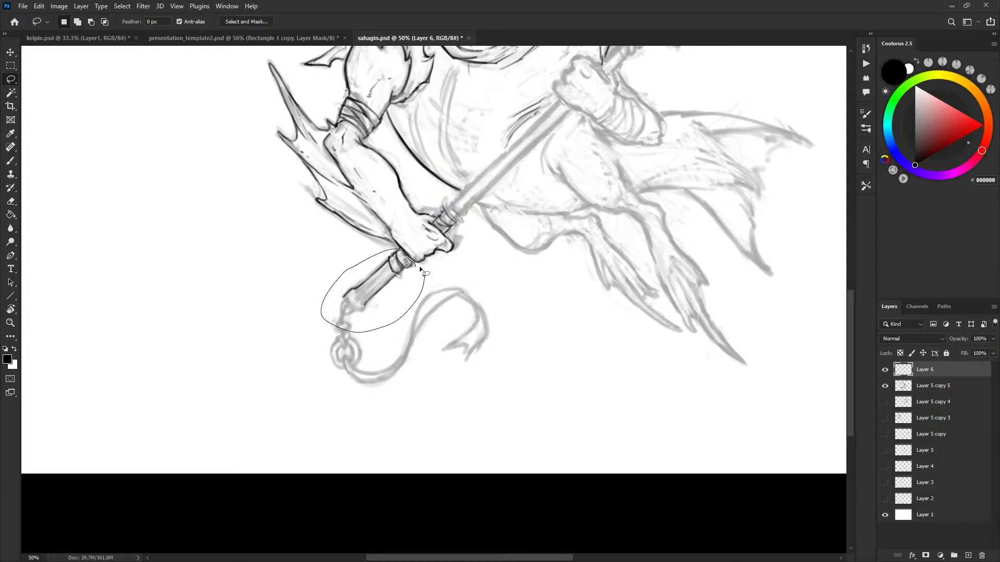
key(ctrl+t)
drag(401, 362, 404, 349)
mouse_move(408, 303)
mouse_down()
mouse_move(435, 277)
mouse_move(404, 306)
mouse_up()
key(Return)
Extend and clean up the wrapping's outer edge above the lower fist with short black and white strokes.
mouse_move(556, 250)
mouse_down()
mouse_move(535, 301)
mouse_move(542, 283)
mouse_move(465, 363)
mouse_up()
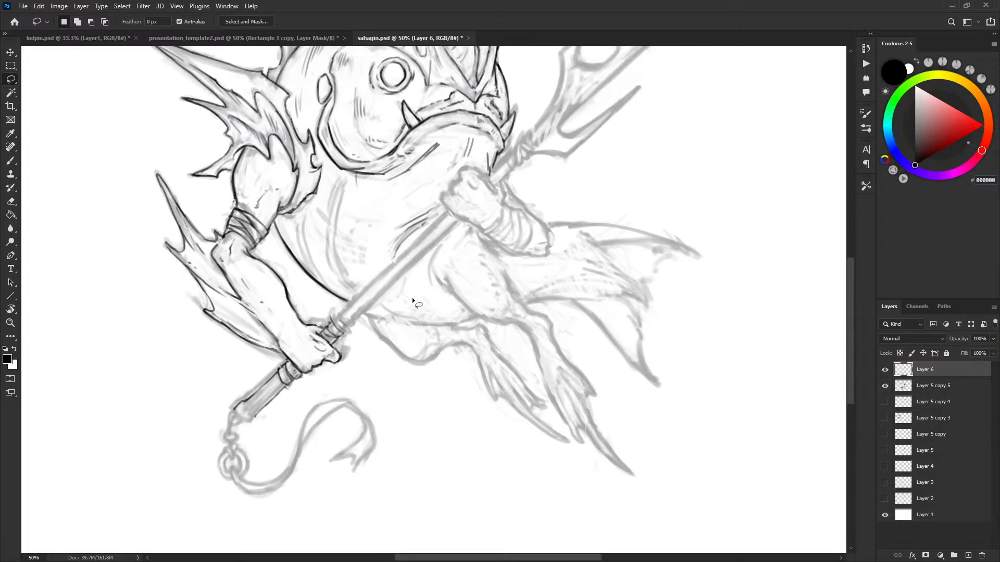
key(x)
key(b)
key(x)
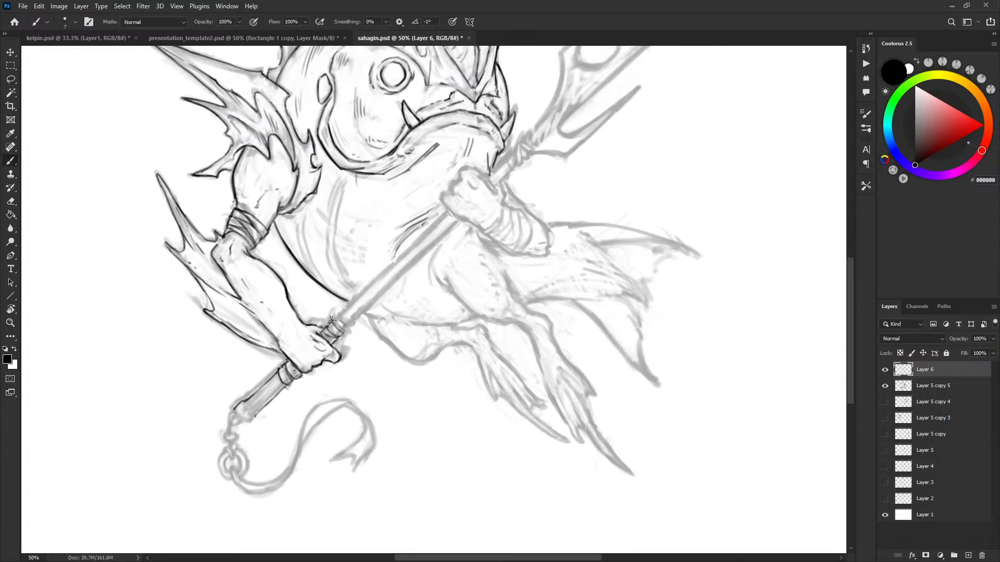
drag(339, 320, 348, 332)
key(x)
key(x)
drag(328, 317, 333, 324)
key(x)
key(x)
mouse_move(347, 328)
mouse_down()
mouse_move(369, 309)
mouse_move(345, 330)
mouse_move(379, 294)
mouse_move(337, 317)
mouse_move(364, 292)
mouse_move(334, 318)
mouse_move(384, 272)
mouse_up()
key(ctrl+z)
key(ctrl+z)
Ink both long straight edges of the spear shaft between the two fists and clean up their upper ends.
drag(352, 306, 452, 211)
drag(374, 307, 459, 219)
drag(530, 218, 421, 324)
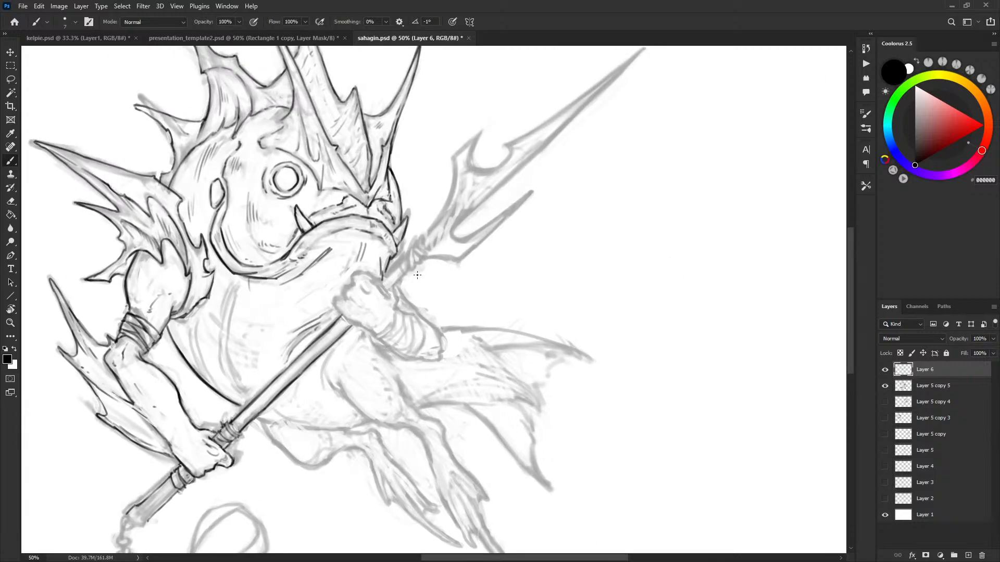
drag(437, 340, 537, 237)
key(x)
drag(459, 232, 449, 254)
key(x)
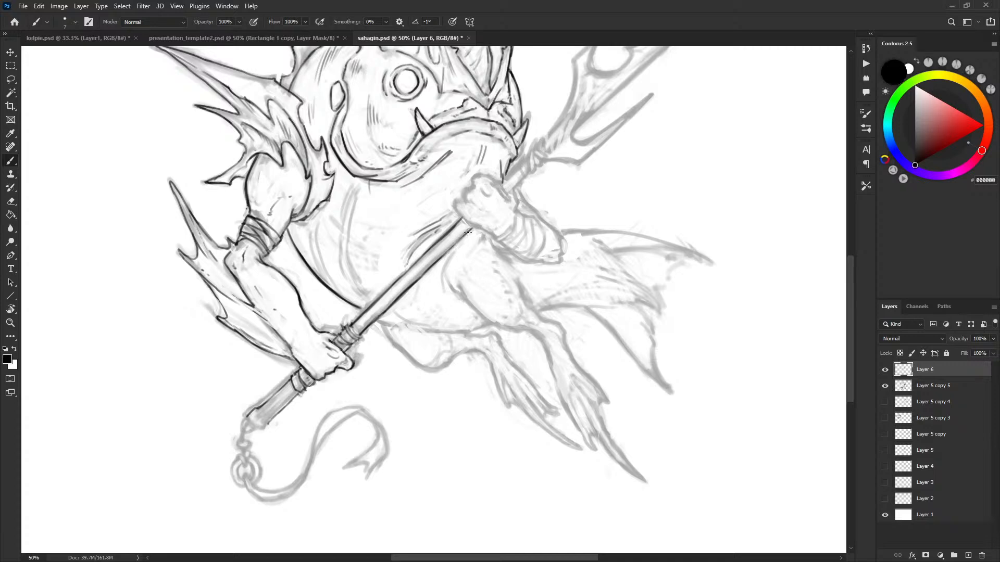
Refine the shaft's edge near the upper fist and ink the short shaft section above that fist.
key(x)
key(x)
key(x)
drag(421, 254, 447, 232)
key(x)
mouse_move(543, 199)
mouse_down()
mouse_move(520, 236)
mouse_move(495, 239)
mouse_move(473, 199)
mouse_up()
key(ctrl+z)
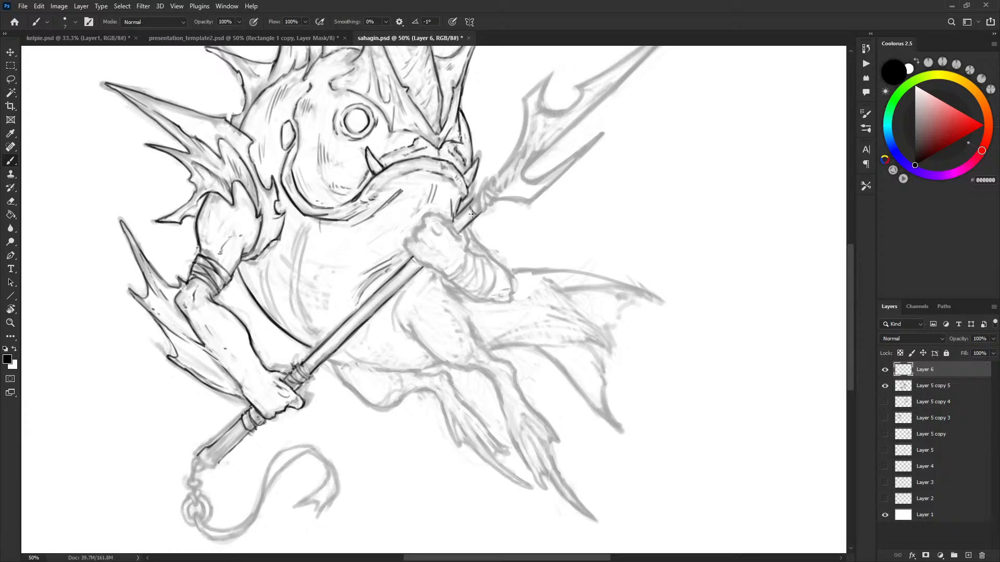
Ink the collar and wrapping around the spear shaft just below the spearhead, alternating black and white strokes.
key(x)
key(x)
key(x)
key(x)
key(x)
key(x)
key(x)
key(x)
key(x)
key(x)
mouse_move(487, 200)
mouse_down()
mouse_move(492, 190)
mouse_move(497, 201)
mouse_up()
key(x)
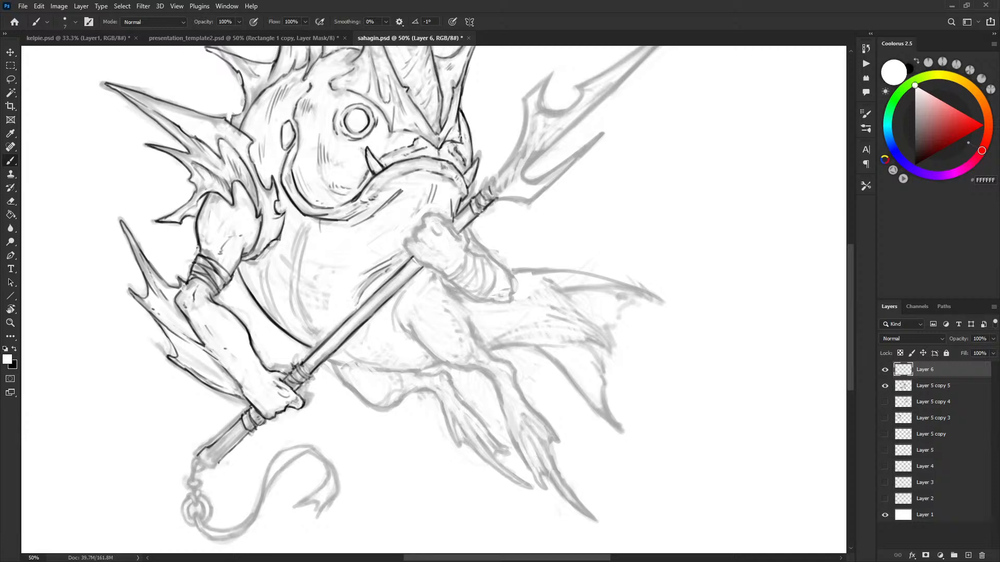
Darken and sharpen the wrapping lines at the base of the spearhead, trimming them with white.
key(x)
key(x)
key(x)
key(x)
key(x)
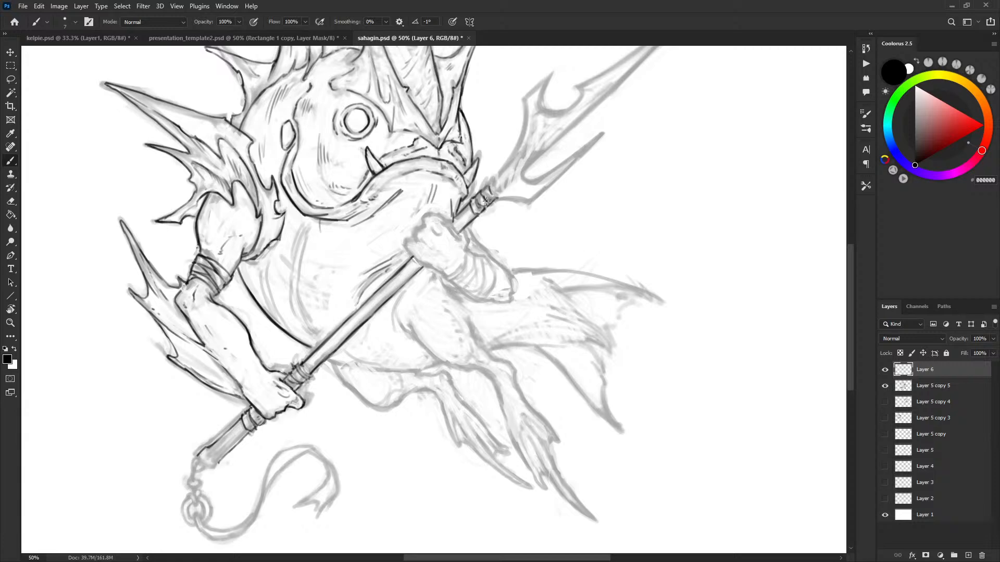
key(x)
key(x)
key(x)
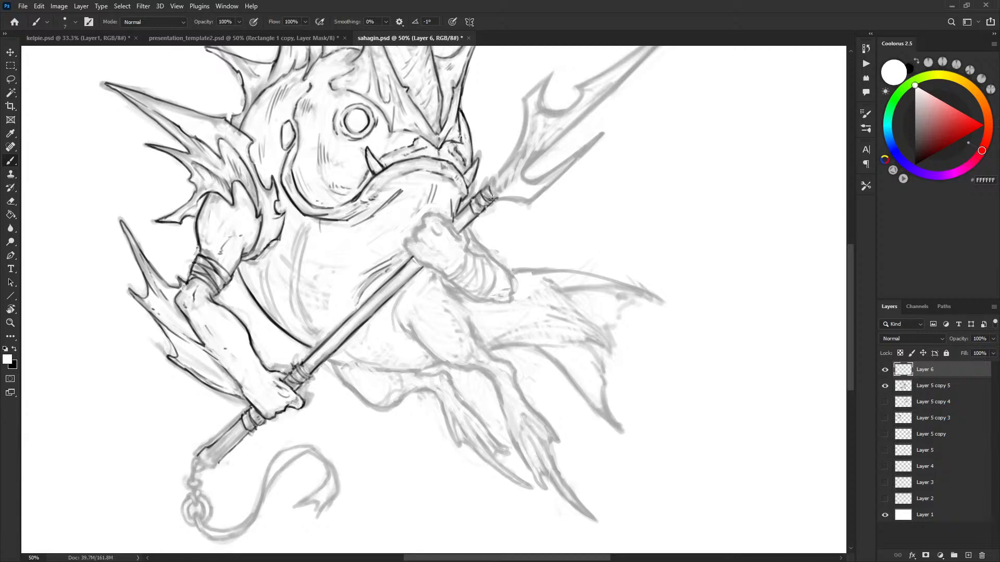
Touch up the collar's lower rim where it meets the shaft above the upper fist.
key(x)
key(x)
key(x)
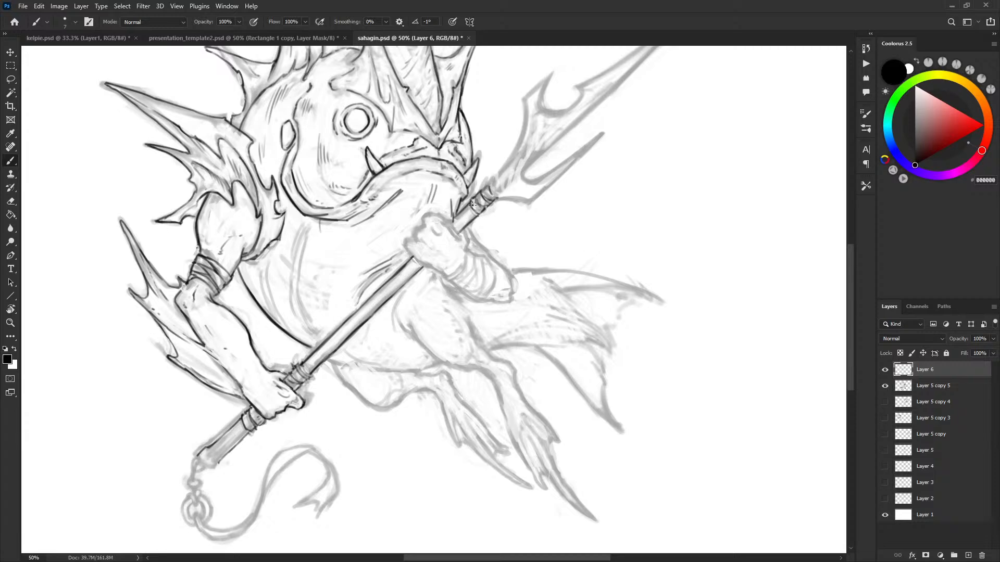
key(x)
key(x)
key(x)
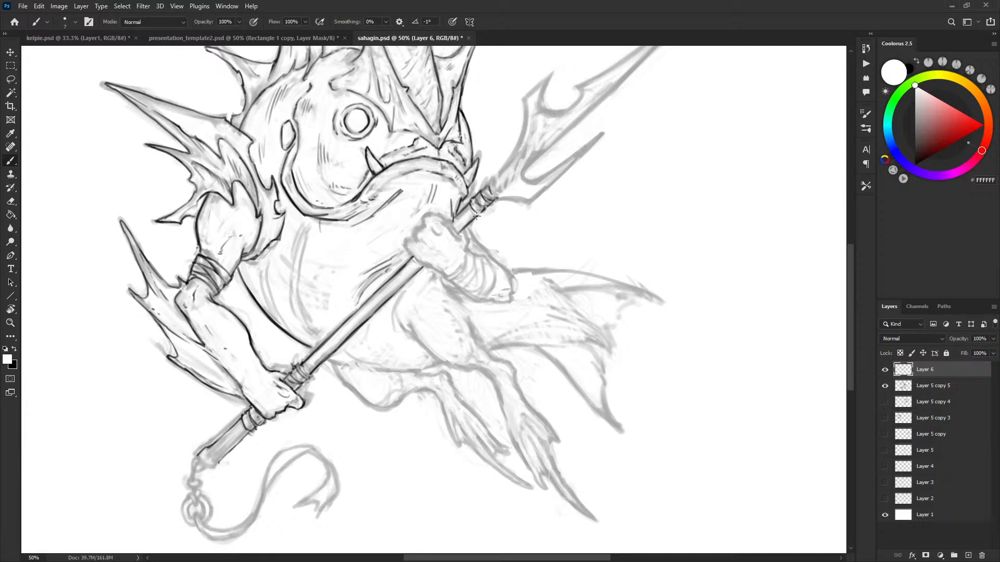
key(x)
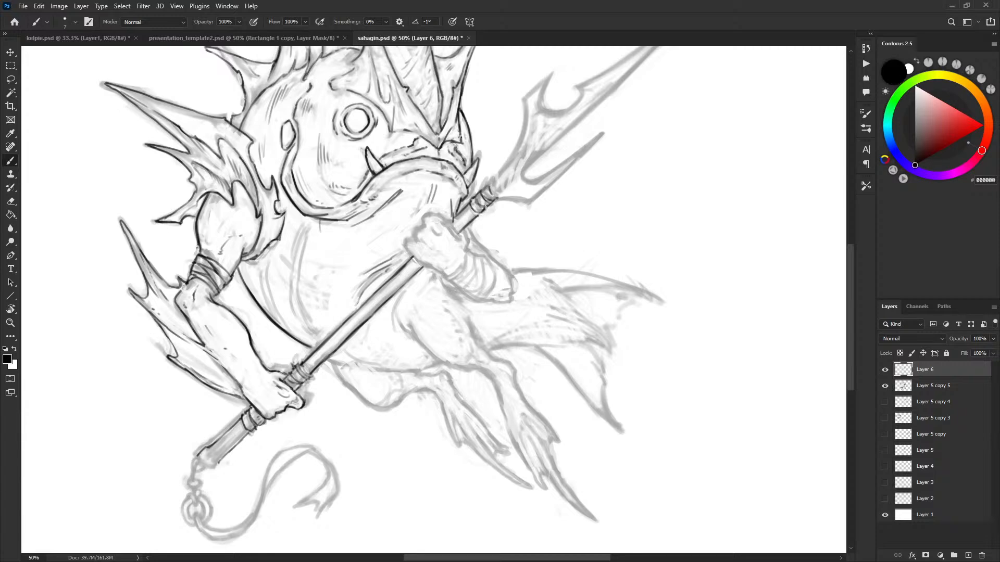
Ink another line across the wrapping below the spearhead and clean it up in white.
key(x)
key(x)
drag(476, 200, 490, 210)
key(x)
key(x)
drag(519, 223, 495, 252)
key(x)
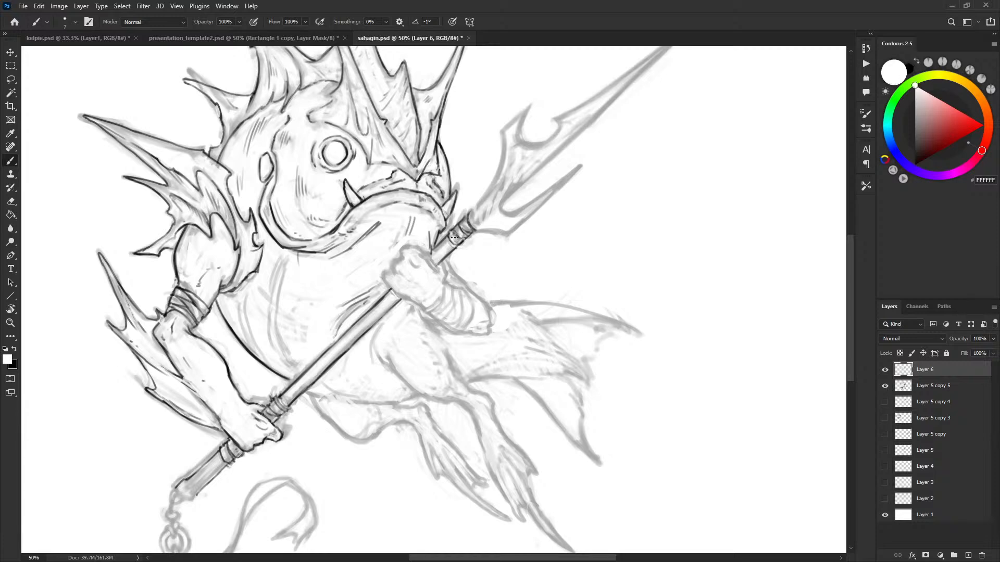
Refine the wrapping's bands and its upper edge at the base of the spearhead with alternating black and white touches.
key(x)
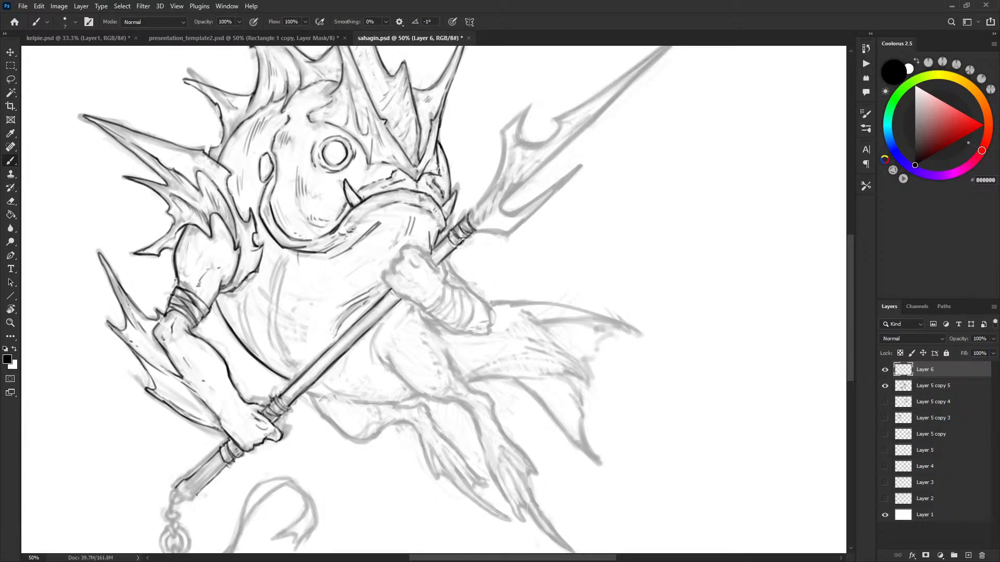
key(x)
key(x)
key(x)
key(x)
key(x)
key(x)
key(x)
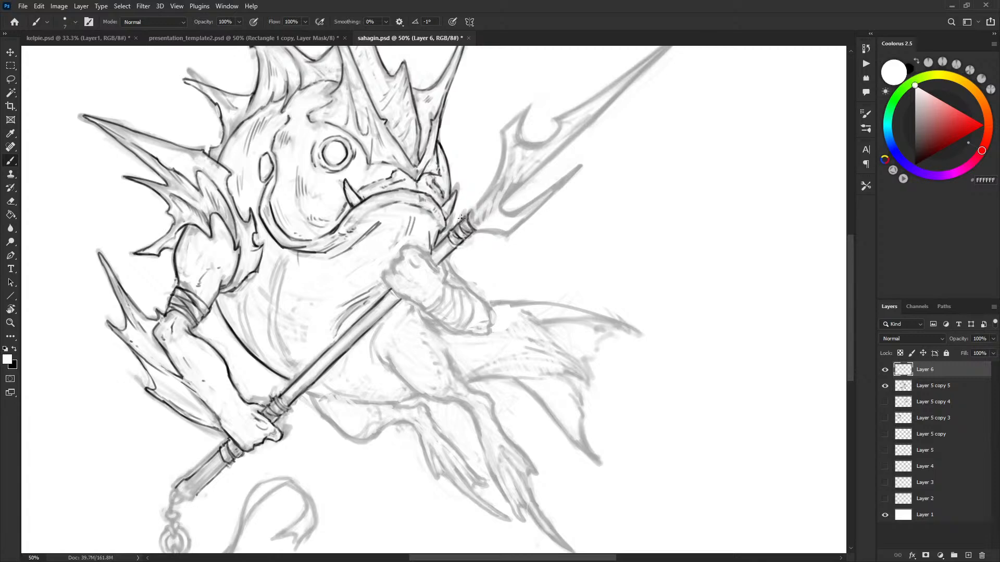
key(x)
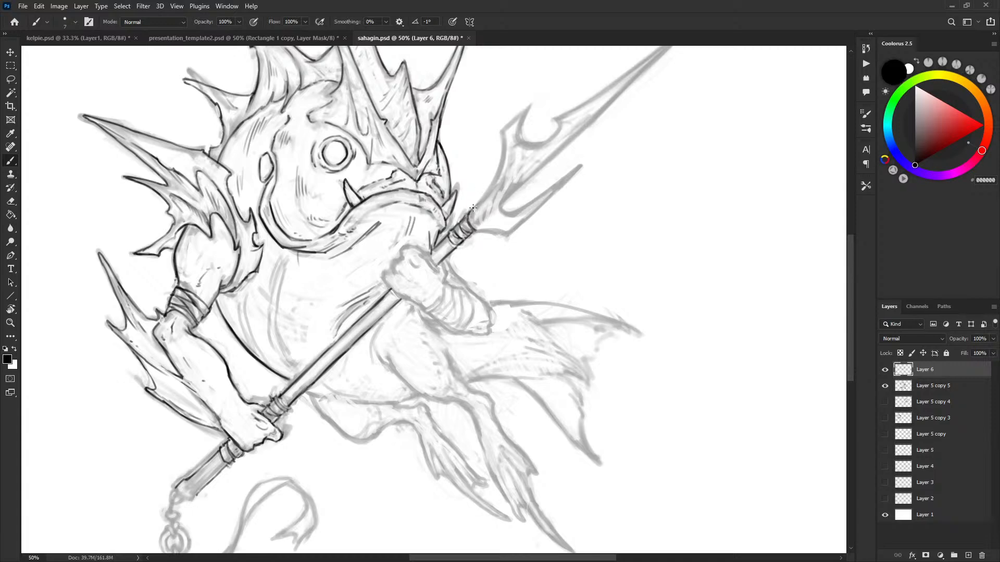
Ink the spearhead's outer edge from the wrapping up to the tip of the upper barb and around its curved notch.
mouse_move(471, 212)
mouse_down()
mouse_move(511, 151)
mouse_move(487, 193)
mouse_move(502, 134)
mouse_move(487, 194)
mouse_move(506, 127)
mouse_move(528, 108)
mouse_up()
key(x)
key(x)
drag(553, 161, 501, 224)
mouse_move(470, 179)
mouse_down()
mouse_move(477, 173)
mouse_move(467, 204)
mouse_move(482, 210)
mouse_move(507, 194)
mouse_move(503, 183)
mouse_up()
drag(567, 173, 488, 218)
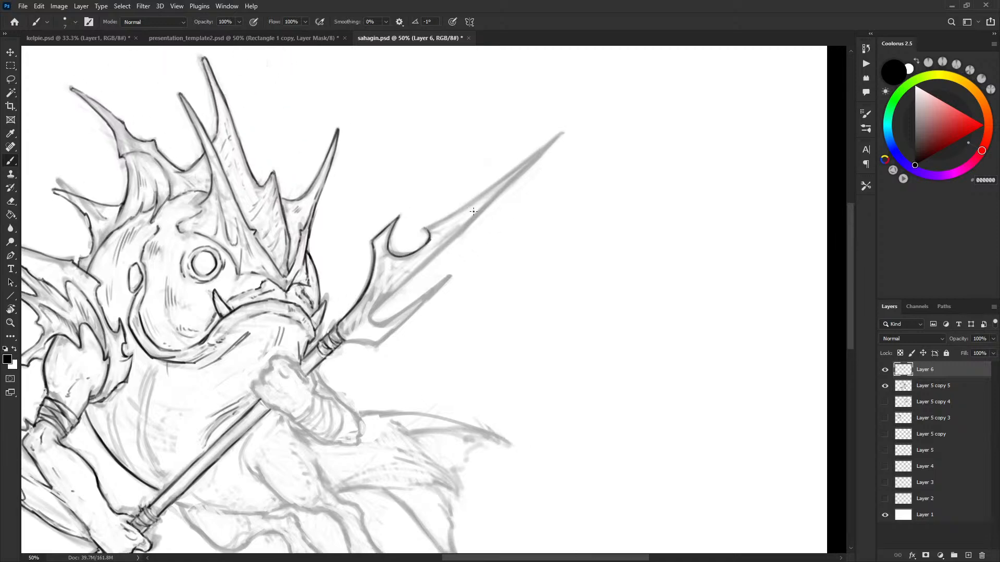
Ink both edges of the spearhead's long central blade up to its tip, redoing the strokes that miss.
drag(424, 228, 562, 133)
drag(371, 317, 506, 189)
key(ctrl+z)
drag(462, 229, 560, 134)
key(ctrl+z)
mouse_move(494, 254)
mouse_down()
mouse_move(598, 143)
mouse_move(589, 152)
mouse_up()
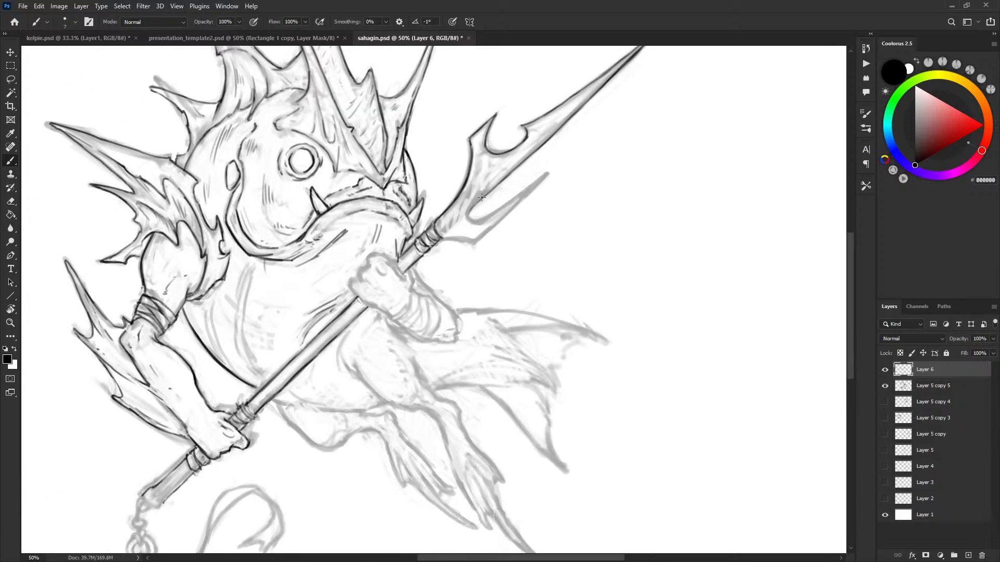
Touch up the curve of the upper notch and ink the inner edge of the spearhead's lower prong.
drag(484, 156, 498, 154)
drag(536, 190, 538, 182)
mouse_move(471, 208)
mouse_down()
mouse_move(488, 210)
mouse_move(547, 166)
mouse_up()
Ink the lower prong's outer contour from the wrapping around its corner to the prong's tip, undoing misplaced strokes.
drag(443, 229, 469, 230)
key(ctrl+z)
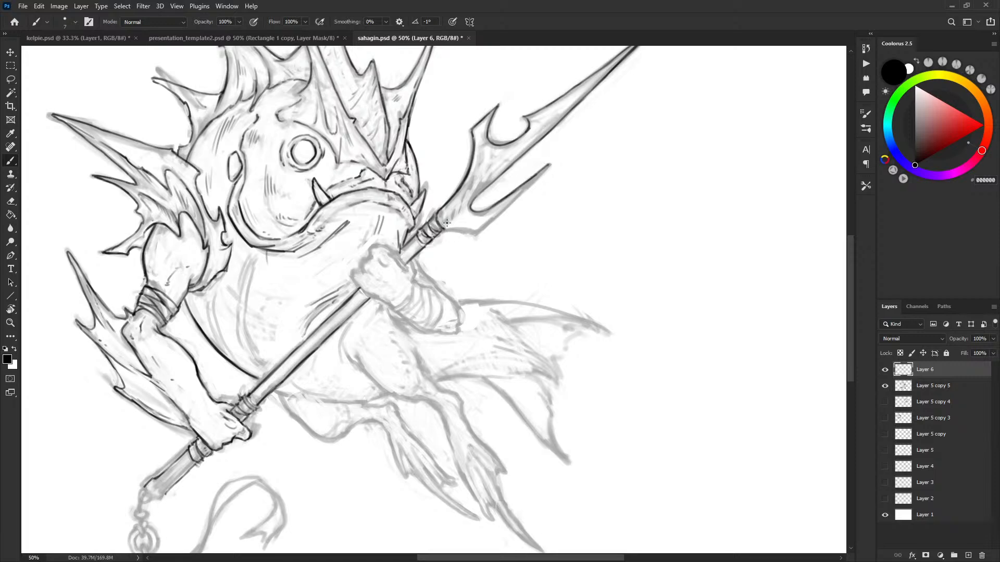
key(x)
key(x)
drag(444, 228, 478, 232)
key(ctrl+z)
key(ctrl+z)
key(ctrl+z)
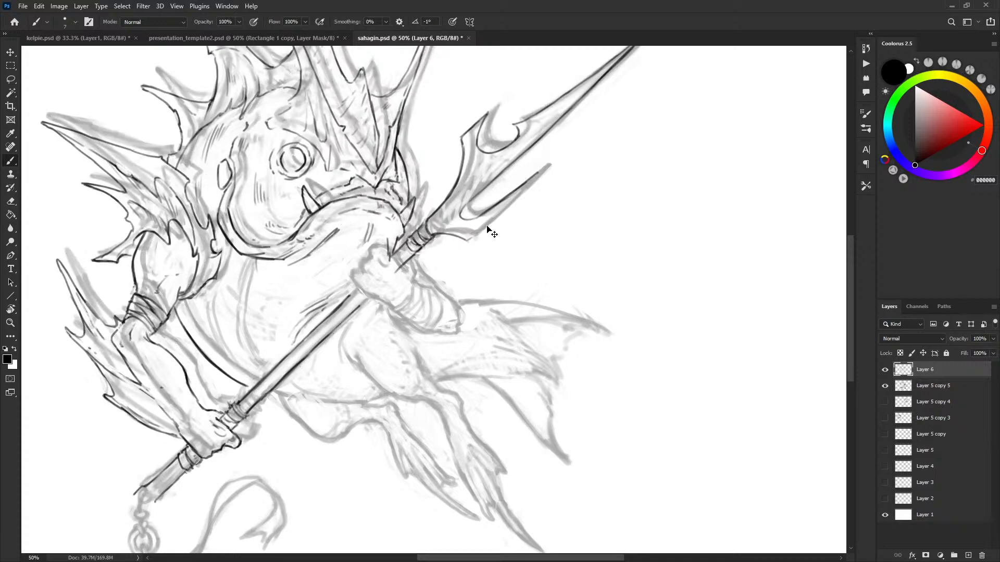
drag(481, 229, 548, 168)
Thin and sharpen the lower prong's outer edge and tip with alternating white and black strokes.
key(x)
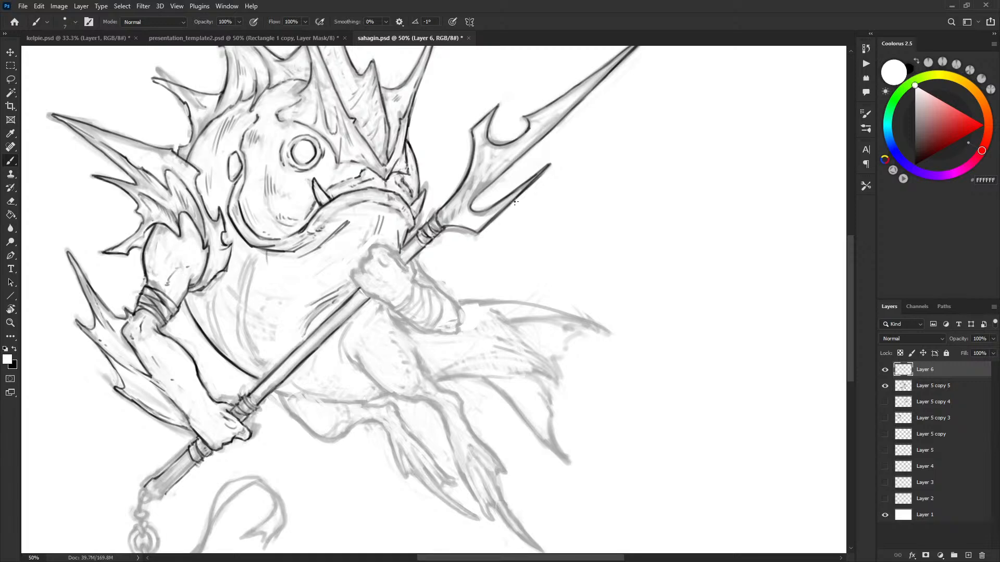
key(x)
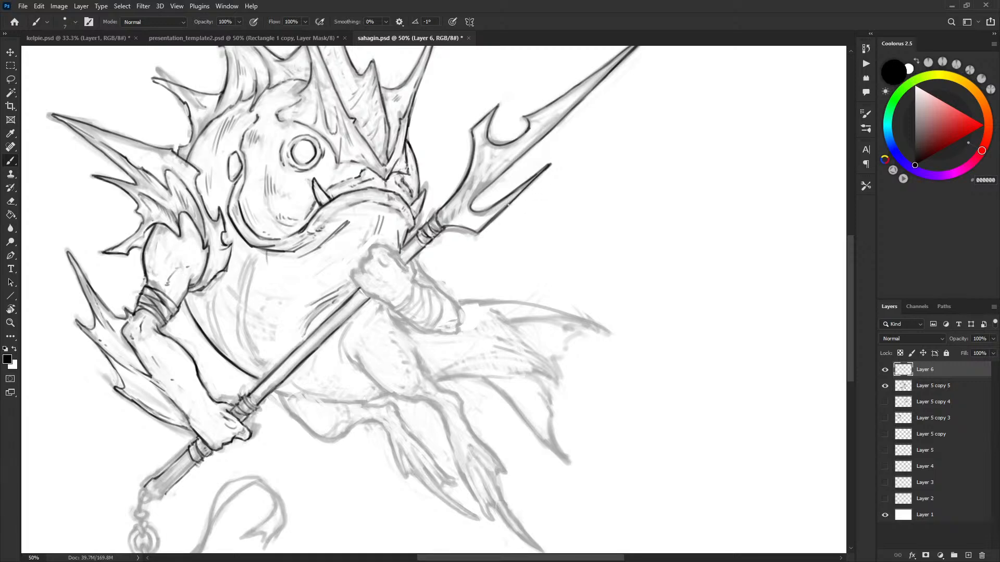
key(x)
mouse_move(519, 194)
mouse_down()
mouse_move(546, 167)
mouse_move(507, 207)
mouse_up()
key(x)
key(x)
key(x)
key(x)
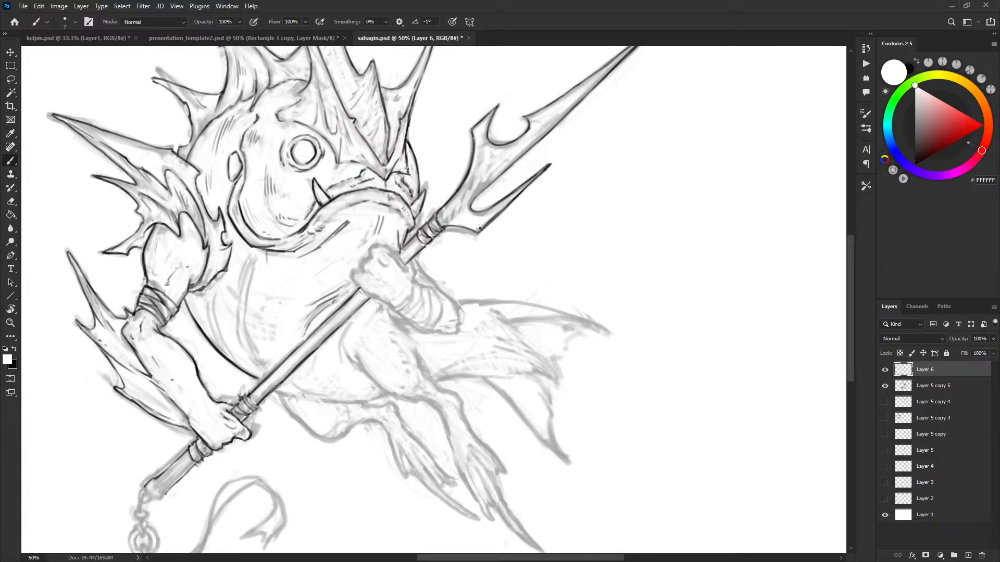
drag(551, 167, 524, 189)
key(x)
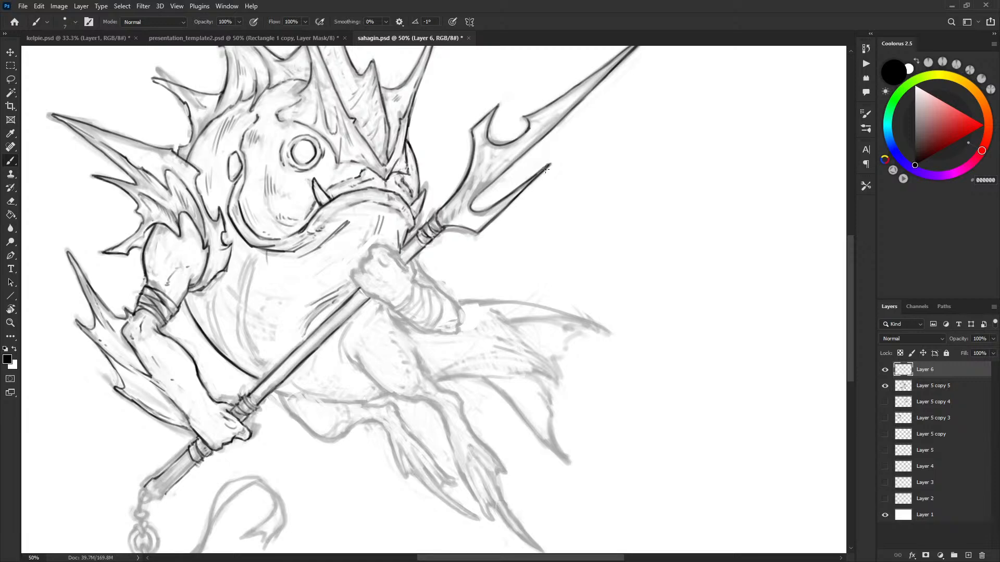
Add small battle nicks to the edges of the spearhead's central blade and upper barb, using white and black touches.
mouse_move(490, 279)
mouse_down()
mouse_move(508, 243)
mouse_move(590, 213)
mouse_move(563, 312)
mouse_up()
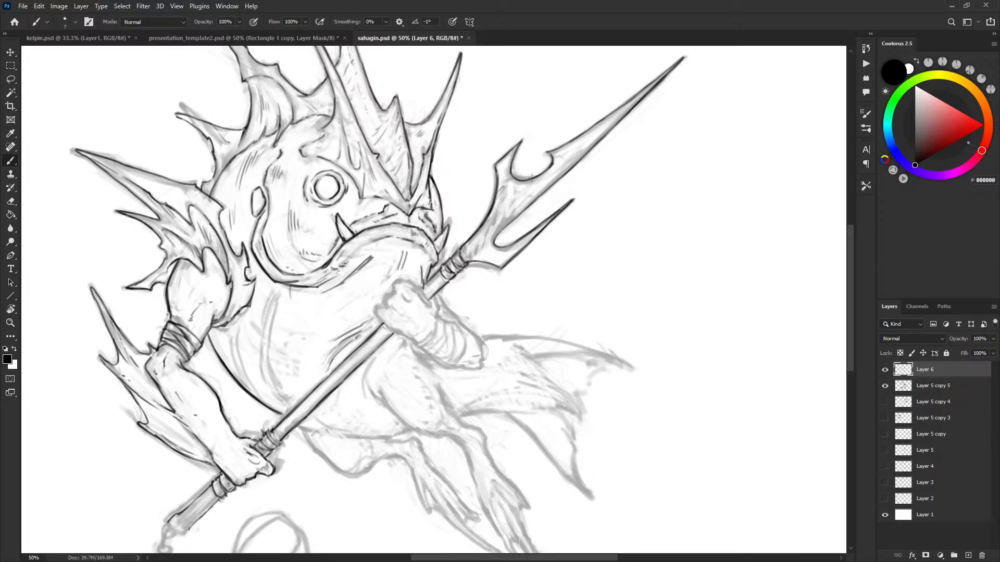
key(x)
key(x)
key(x)
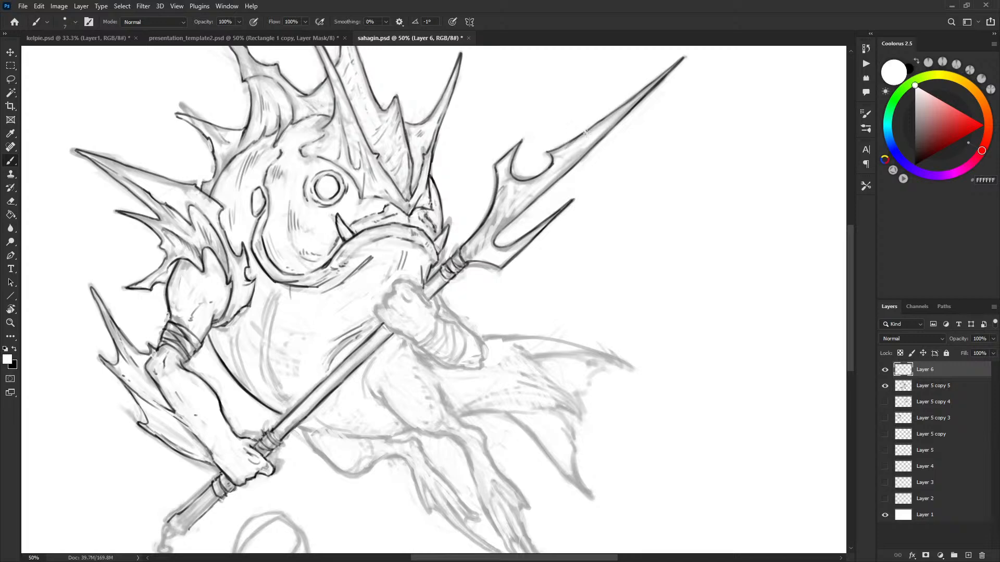
key(x)
key(x)
key(x)
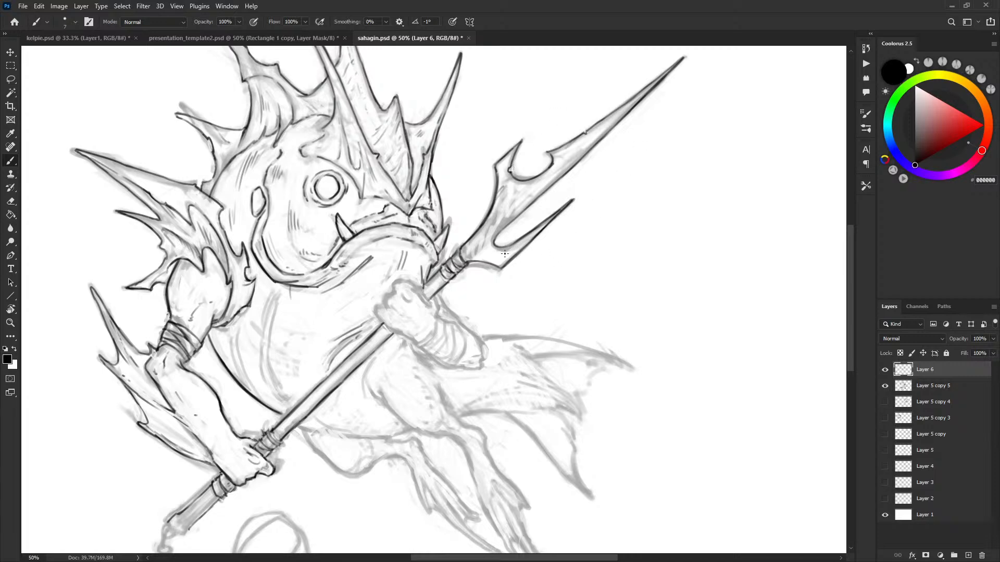
key(x)
key(x)
drag(653, 131, 598, 178)
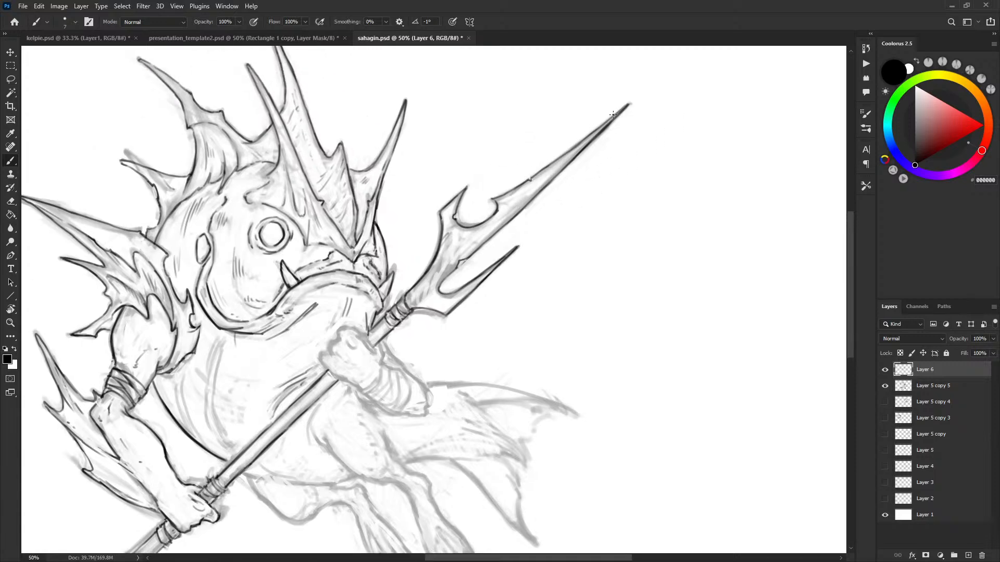
key(x)
drag(622, 110, 613, 117)
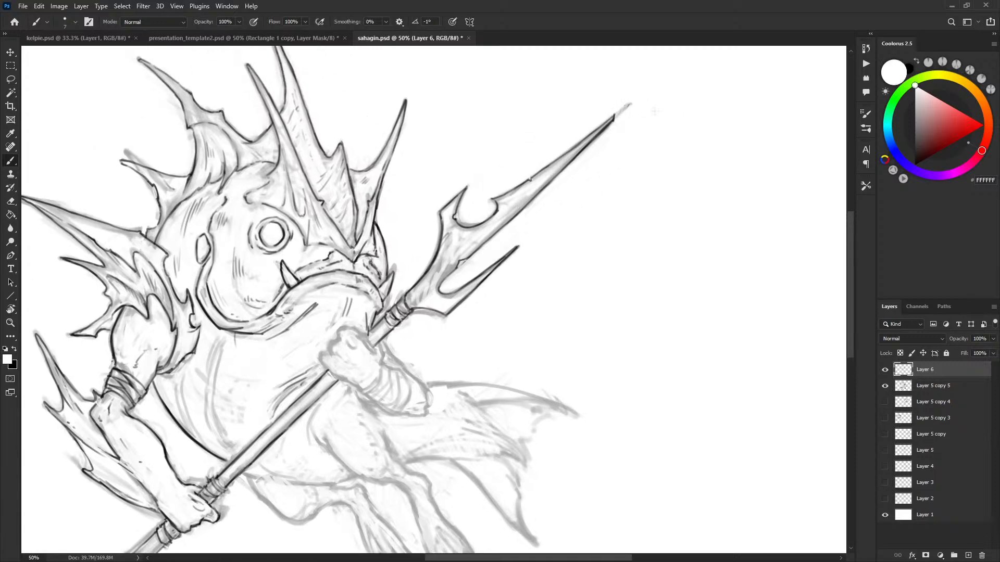
key(ctrl+z)
drag(531, 183, 588, 105)
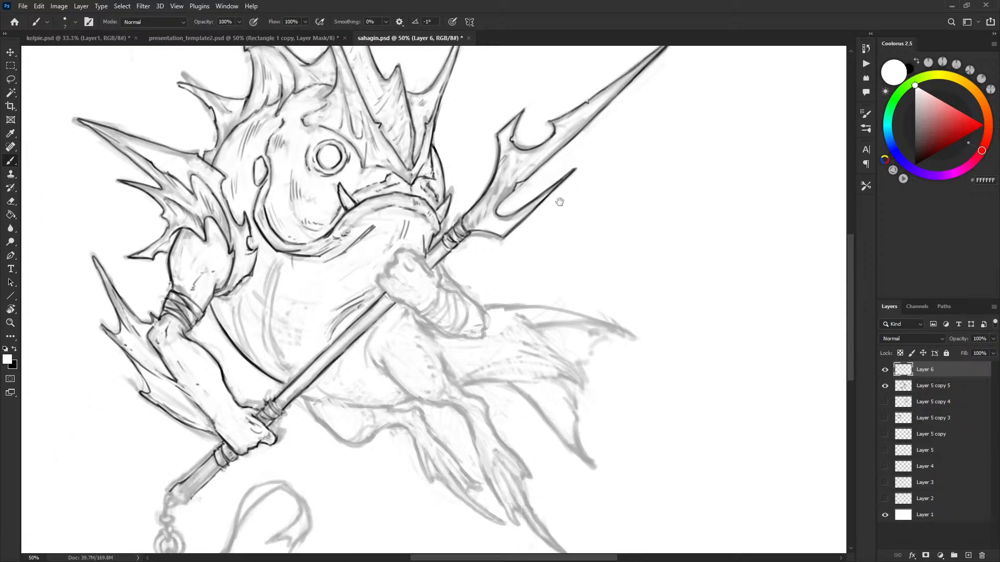
Touch up the inner curve at the base of the lower prong in black and white.
key(x)
drag(496, 218, 503, 216)
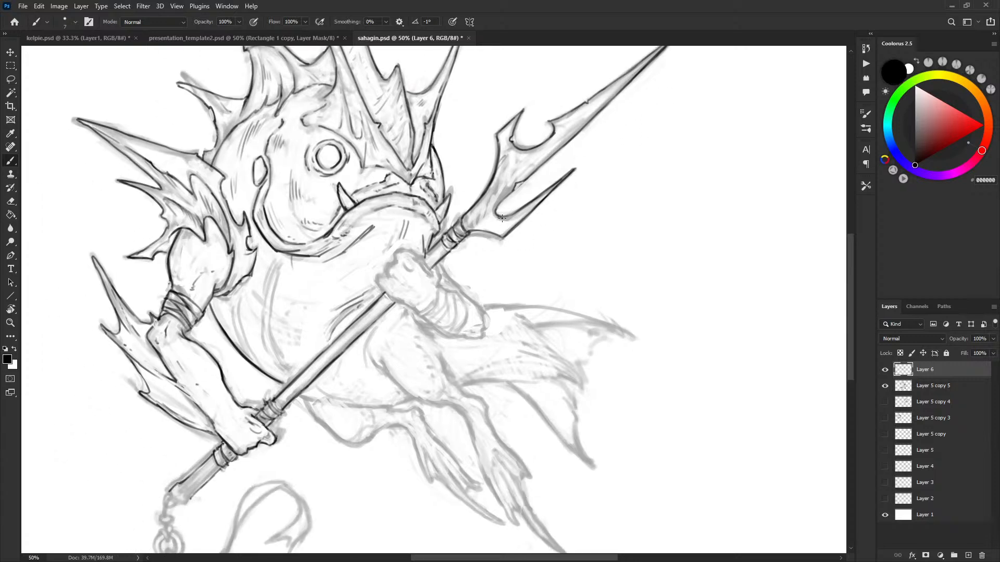
key(x)
key(x)
drag(426, 265, 436, 217)
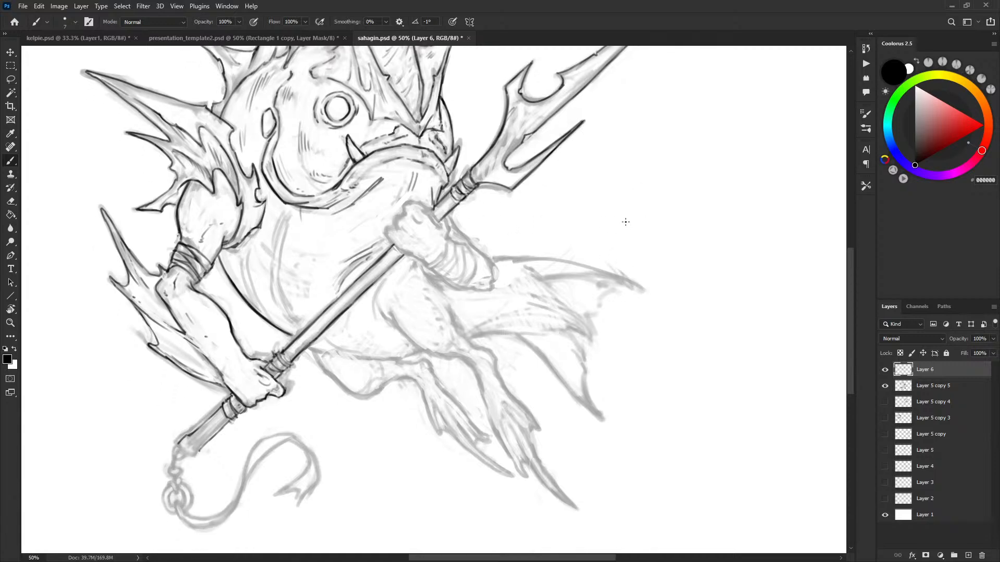
Lasso the small piece of line art at the spearhead's base, nudge it slightly into place, and return to the brush.
key(l)
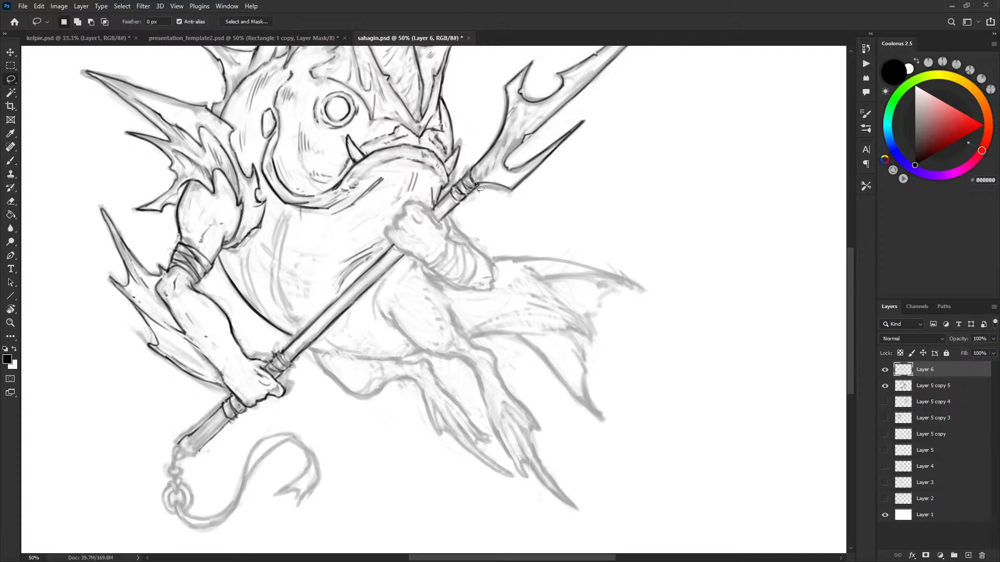
key(v)
drag(471, 191, 472, 193)
key(ctrl+d)
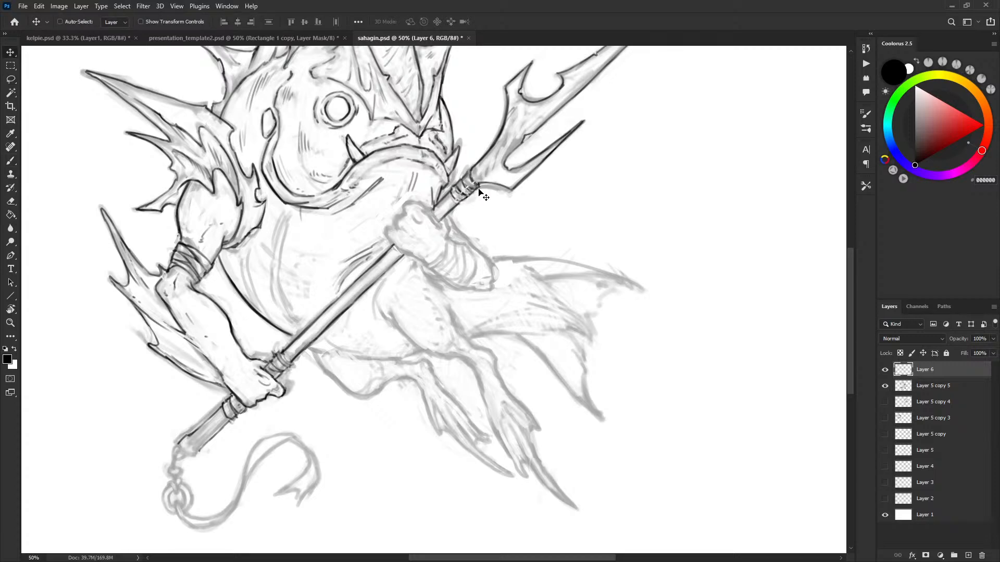
key(b)
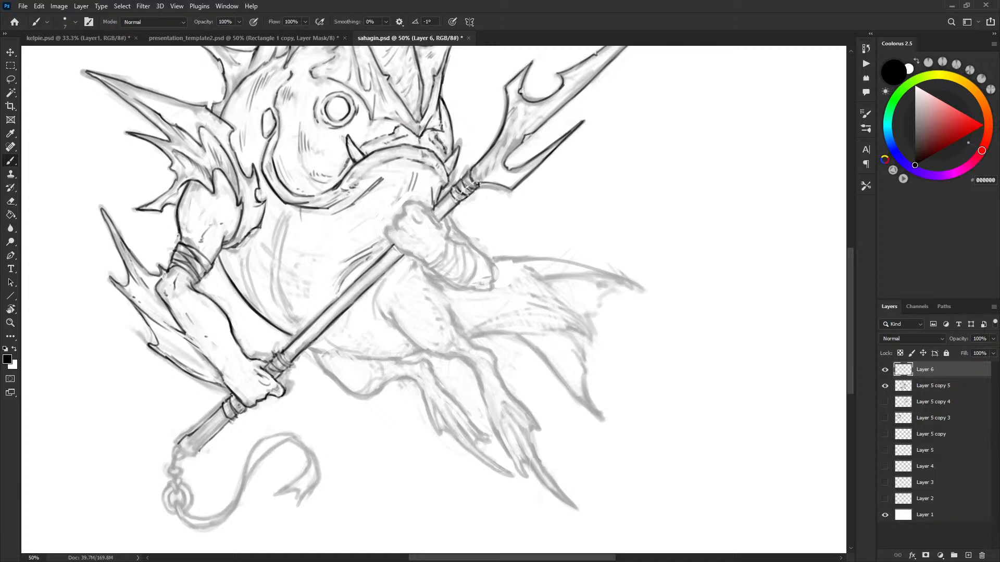
Ink the end cap of the spear's butt where the chain attaches, trimming the lines with white.
scroll(480, 211, down, 3)
scroll(480, 211, left, 4)
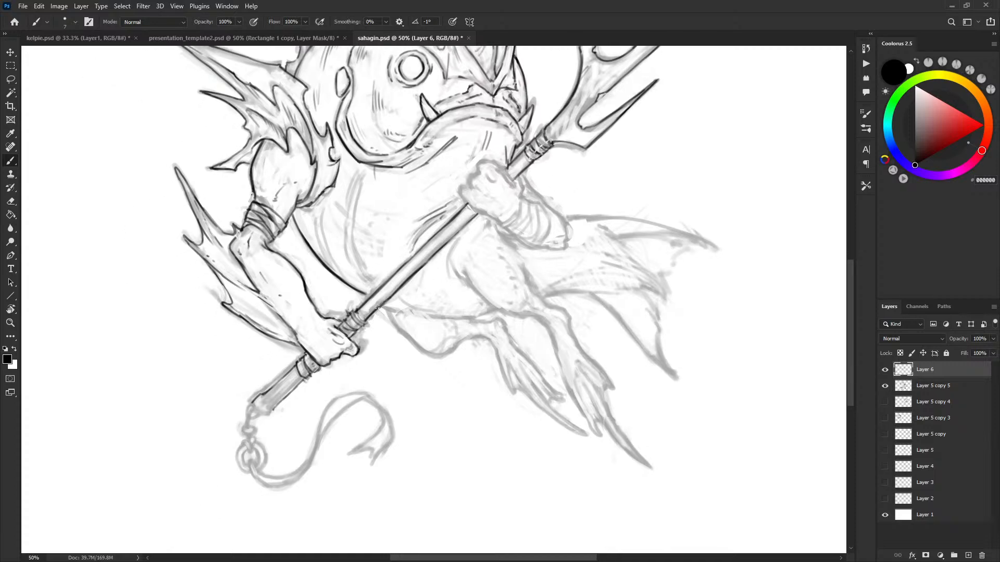
drag(504, 260, 446, 319)
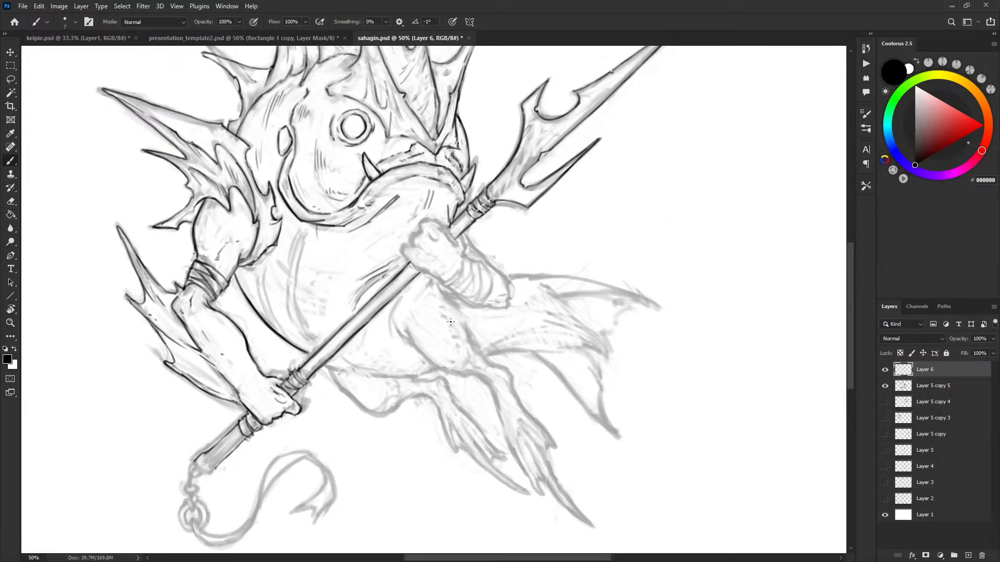
key(ctrl+minus)
key(ctrl+plus)
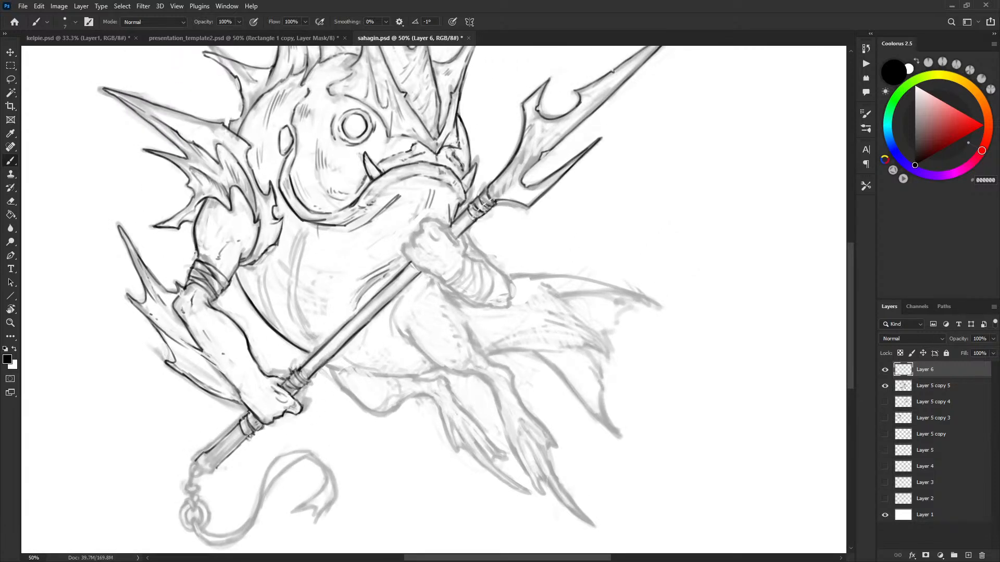
scroll(249, 432, down, 6)
scroll(245, 423, left, 3)
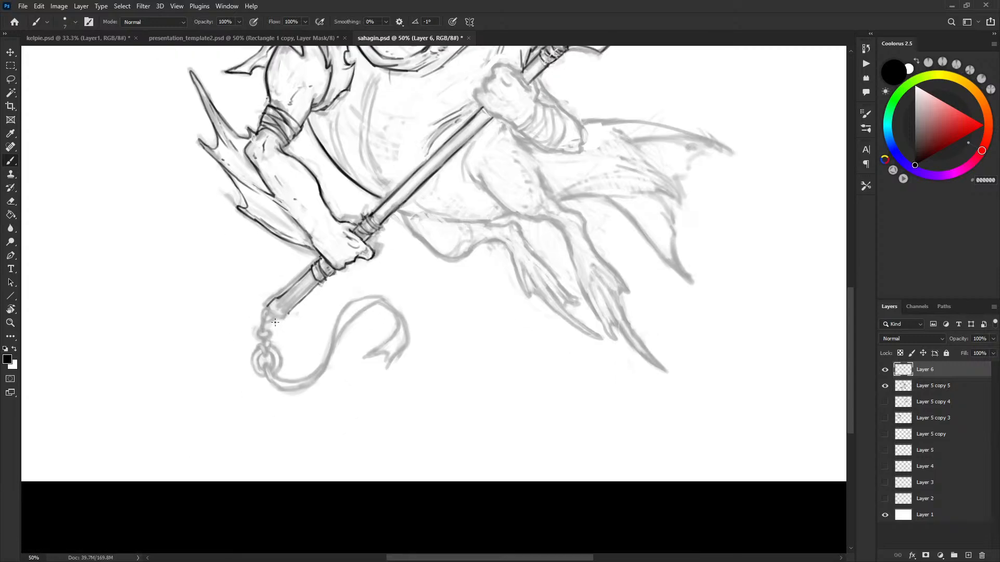
drag(272, 302, 267, 308)
key(x)
key(x)
key(x)
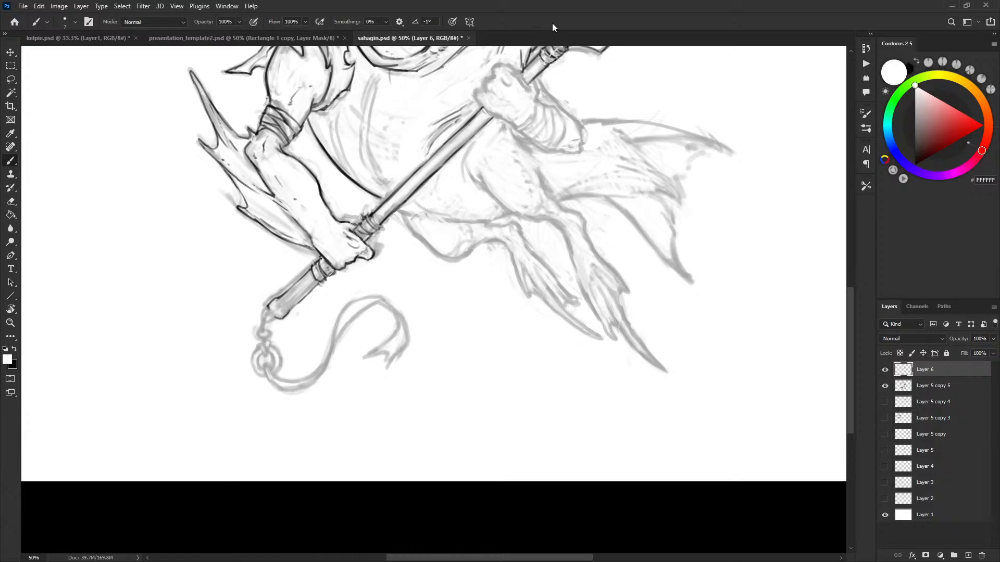
Refine the edges of the spear butt between the end cap and the lower wrapping with black and white touches.
key(x)
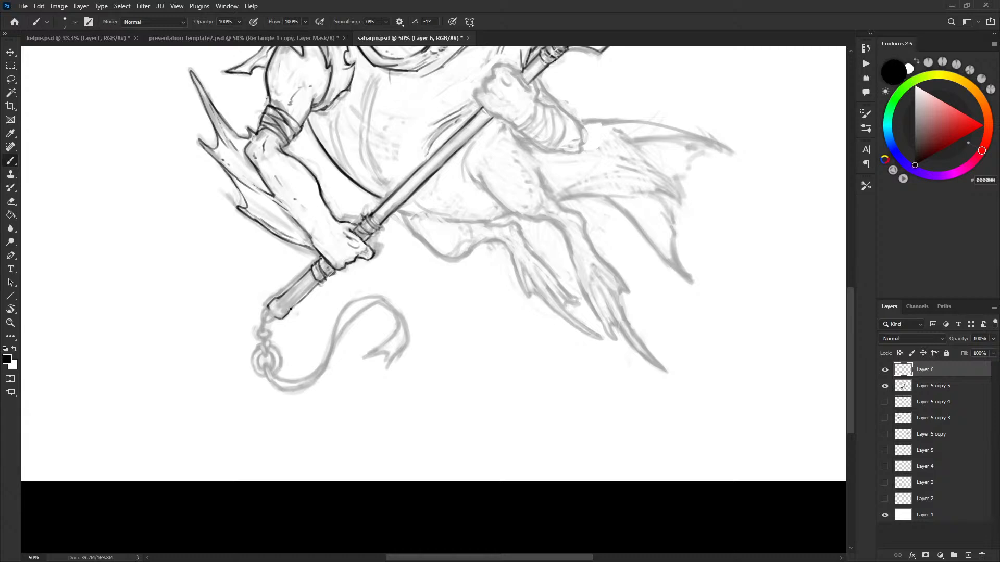
key(x)
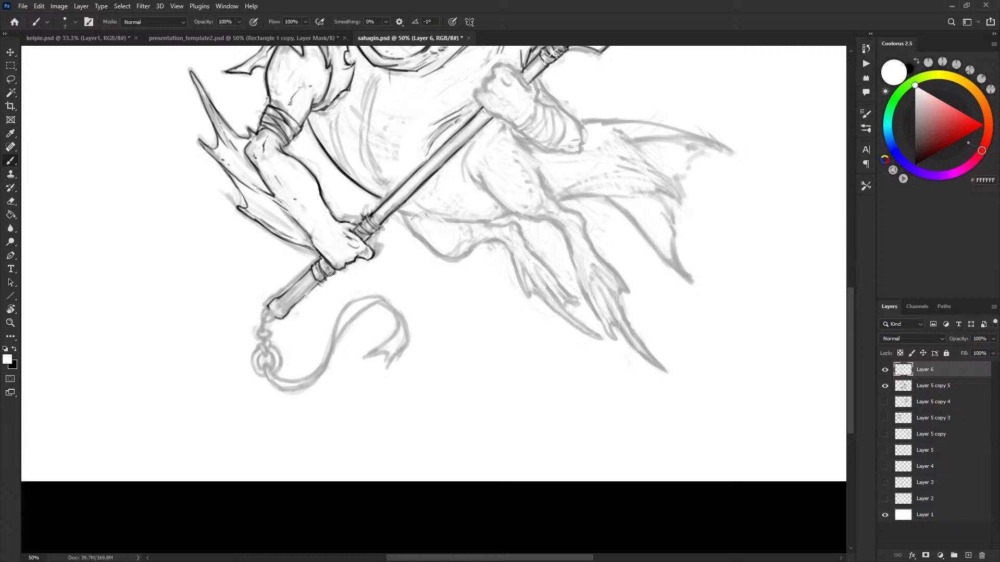
key(x)
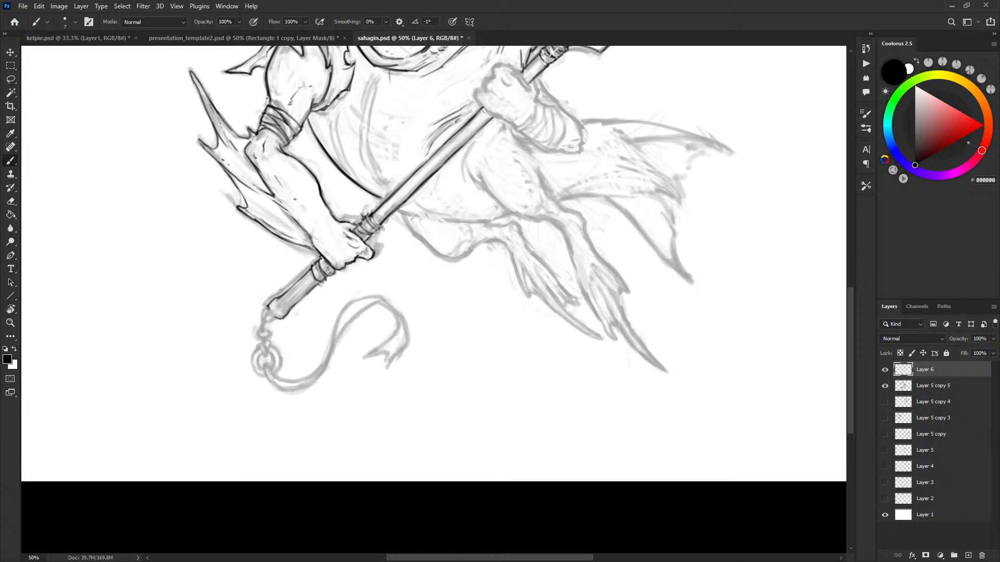
key(x)
key(x)
key(x)
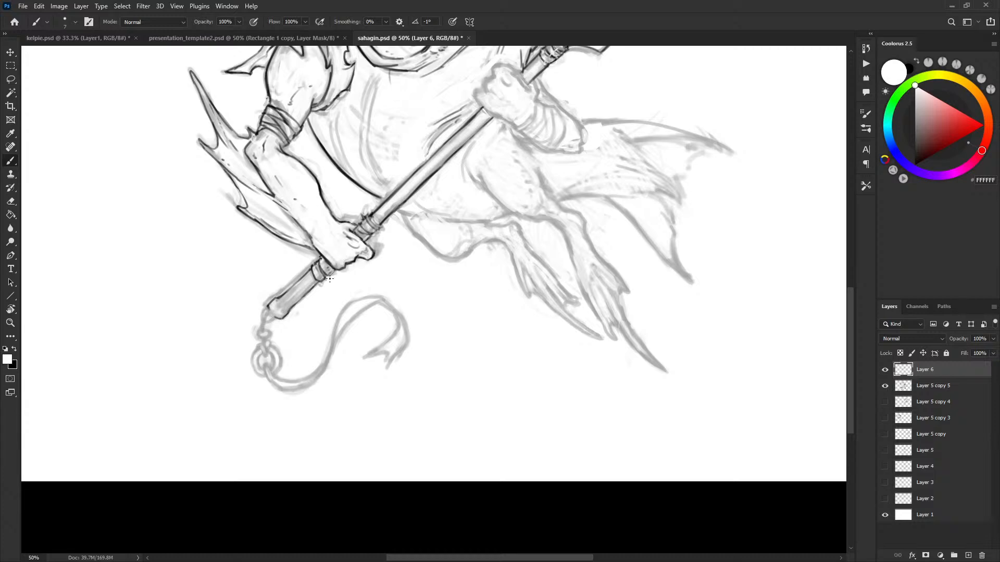
key(x)
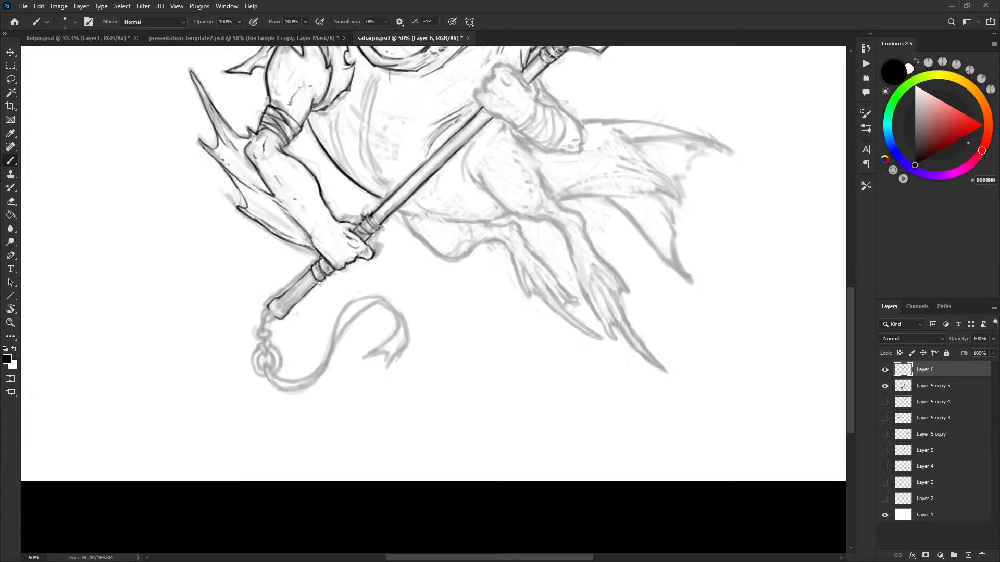
Ink lengthwise detail lines on the spear's butt section and clean up around the end cap in white.
key(x)
scroll(284, 278, down, 2)
key(x)
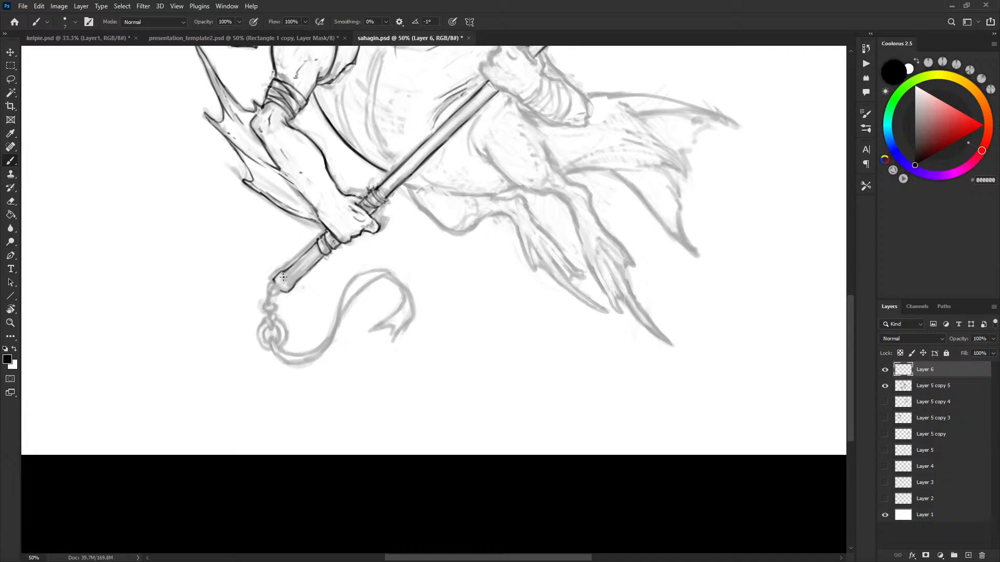
drag(289, 275, 303, 270)
key(x)
key(x)
key(x)
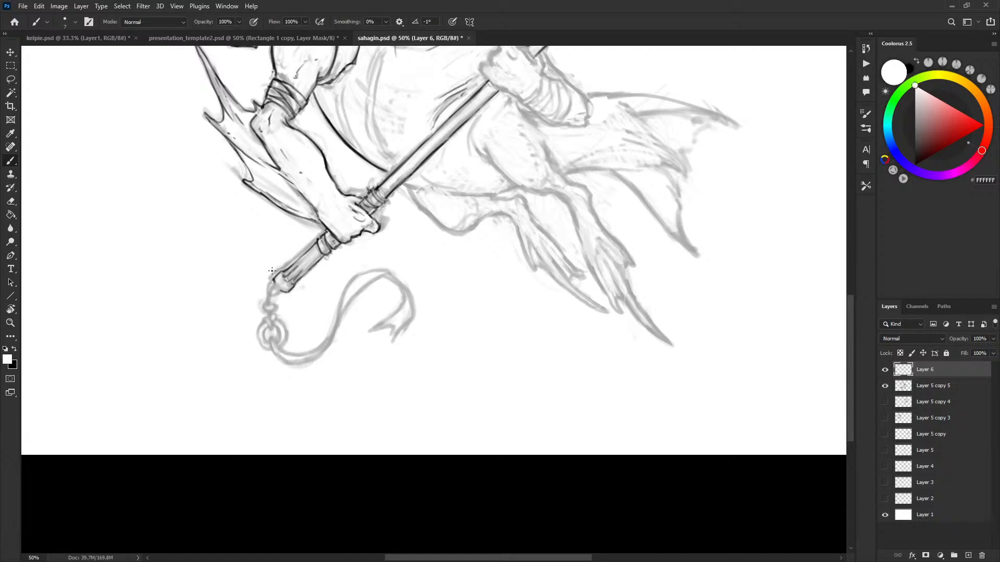
Refine the outline of the spear-butt arm's elbow and forearm with small black and white touches.
key(x)
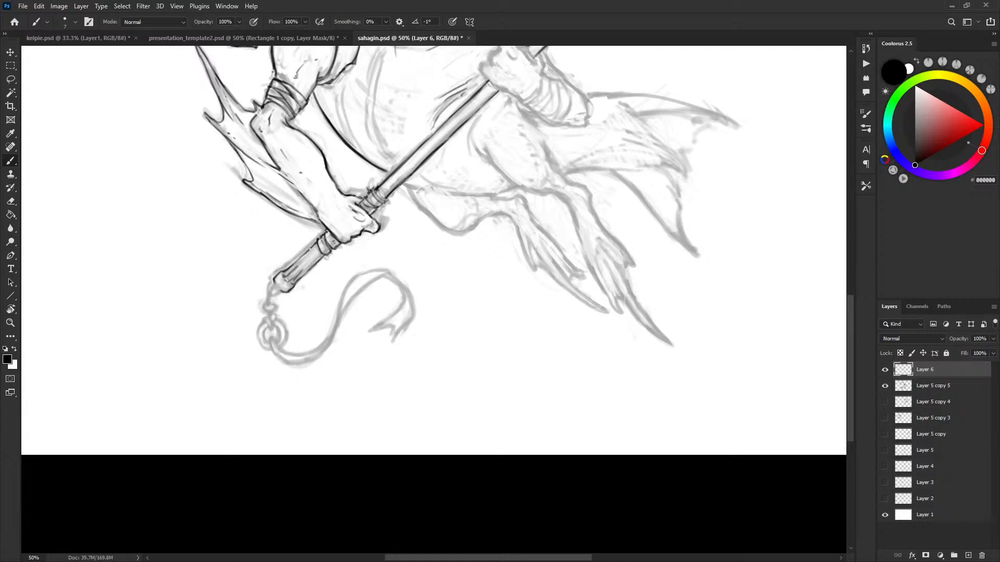
drag(419, 215, 407, 240)
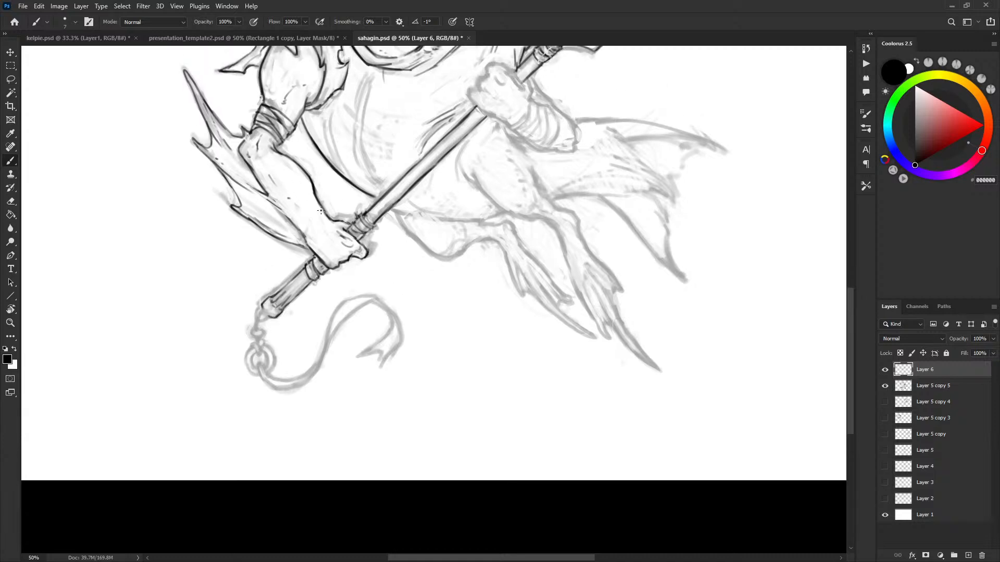
key(x)
key(x)
drag(262, 158, 274, 183)
drag(646, 217, 565, 321)
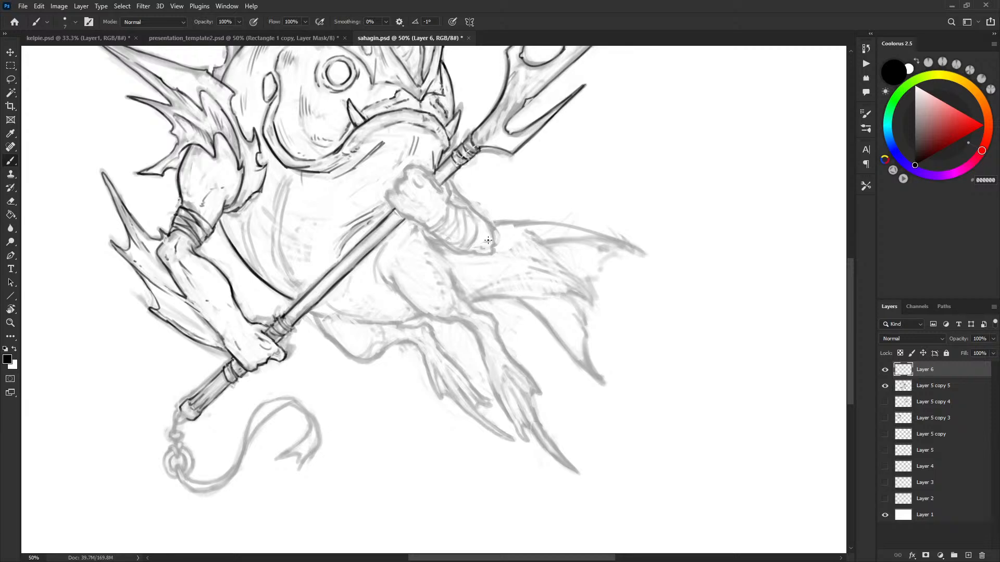
key(x)
mouse_move(157, 251)
mouse_down()
mouse_move(166, 269)
mouse_move(155, 256)
mouse_up()
key(x)
key(x)
key(x)
drag(155, 255, 162, 263)
mouse_move(423, 226)
mouse_down()
mouse_move(475, 271)
mouse_move(531, 296)
mouse_up()
drag(599, 274, 597, 351)
key(ctrl+z)
key(ctrl+z)
drag(419, 303, 531, 430)
drag(513, 407, 494, 328)
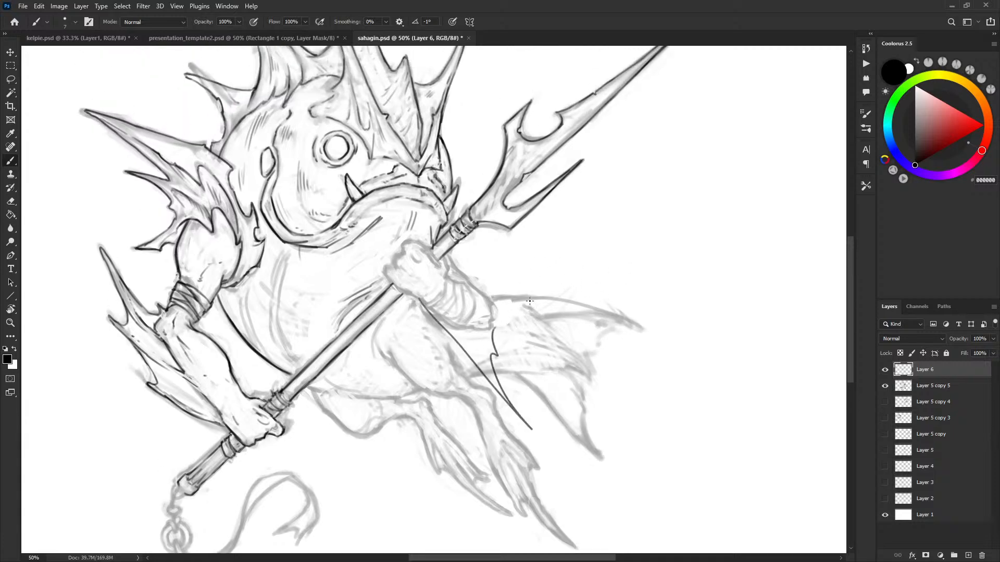
key(ctrl+z)
key(ctrl+z)
Ink the fist gripping the upper spear shaft, covering its knuckles, fingers and wrist edge.
mouse_move(624, 330)
mouse_down()
mouse_move(658, 279)
mouse_move(617, 304)
mouse_up()
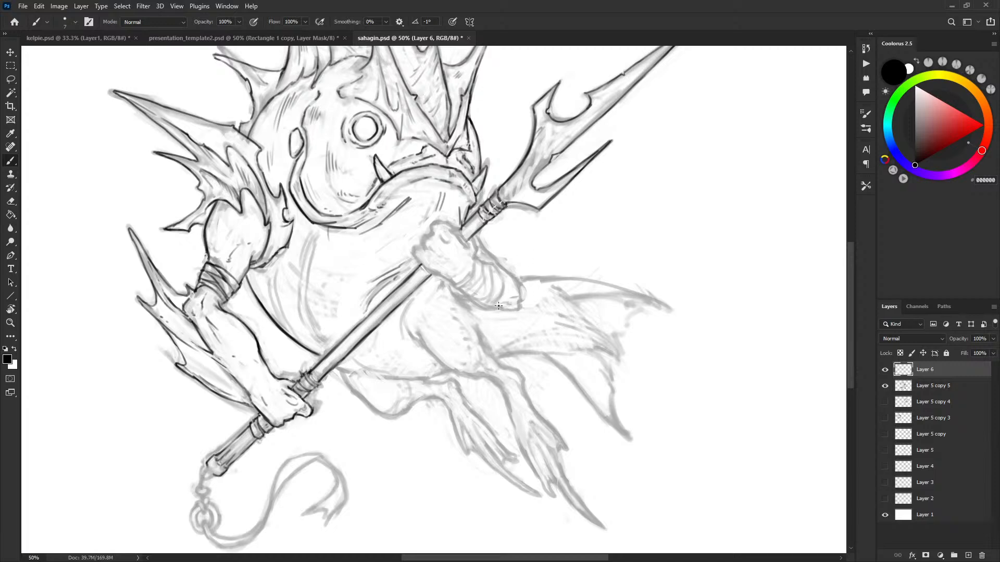
mouse_move(551, 294)
mouse_down()
mouse_move(553, 319)
mouse_move(614, 251)
mouse_up()
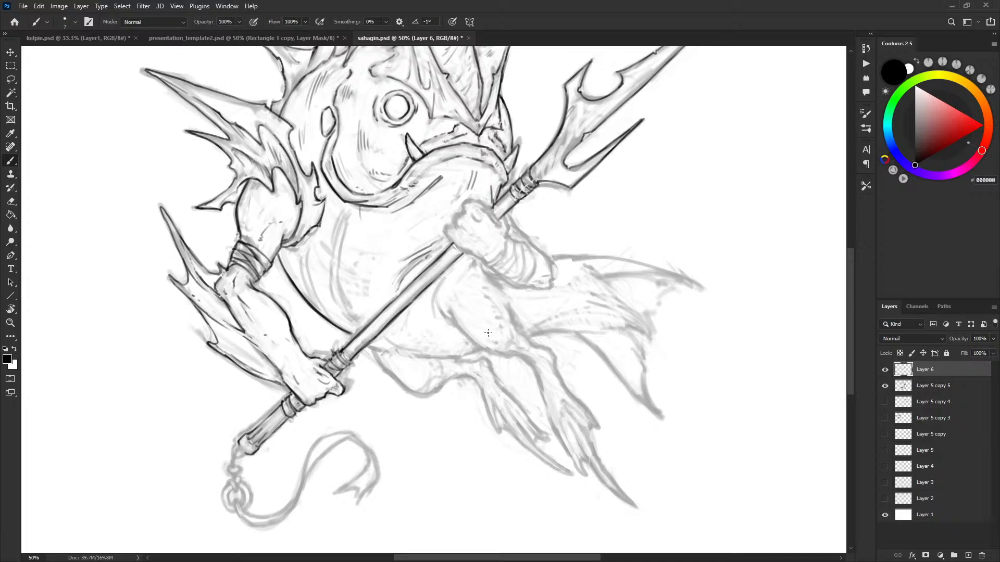
drag(627, 302, 601, 276)
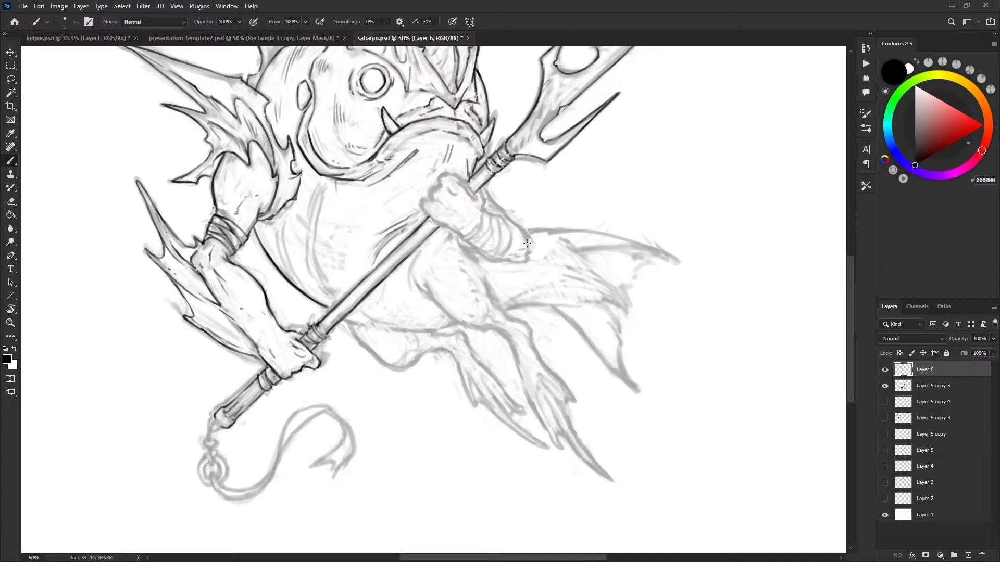
drag(430, 217, 458, 235)
key(ctrl+z)
drag(432, 195, 441, 175)
drag(447, 190, 455, 186)
mouse_move(502, 261)
mouse_down()
mouse_move(518, 252)
mouse_move(517, 235)
mouse_up()
drag(480, 190, 483, 204)
key(ctrl+z)
key(x)
key(x)
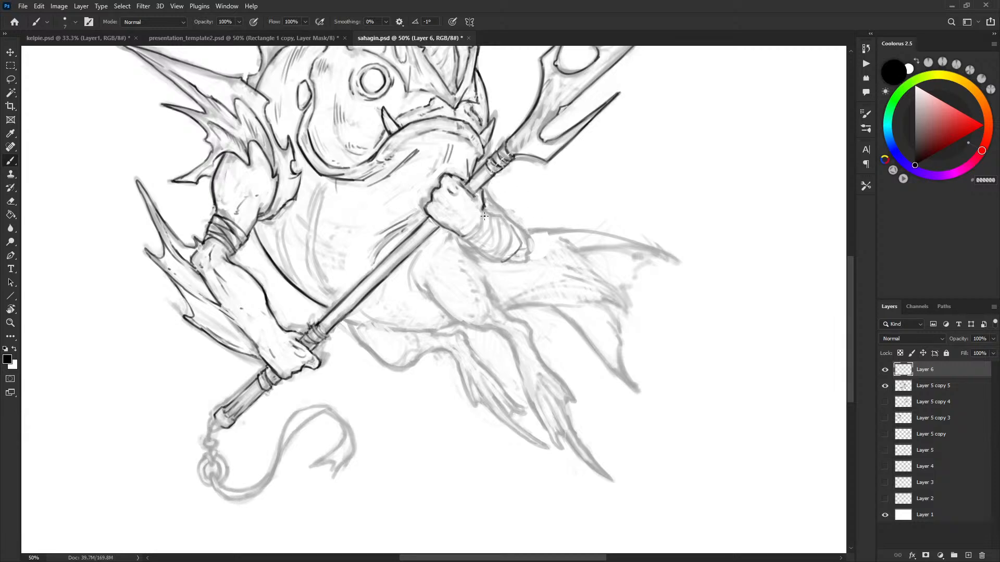
Ink the wrapped bands around the forearm behind the upper hand, cleaning overlaps with white.
mouse_move(459, 237)
mouse_down()
mouse_move(482, 228)
mouse_move(484, 211)
mouse_up()
mouse_move(477, 249)
mouse_down()
mouse_move(503, 261)
mouse_move(491, 232)
mouse_up()
mouse_move(488, 212)
mouse_down()
mouse_move(509, 234)
mouse_move(508, 250)
mouse_move(514, 236)
mouse_up()
key(x)
key(x)
mouse_move(497, 219)
mouse_down()
mouse_move(501, 242)
mouse_move(490, 237)
mouse_up()
key(x)
key(x)
key(x)
key(x)
key(x)
key(x)
Ink the end of the forearm wrapping and the loose ragged strap hanging from it.
mouse_move(525, 279)
mouse_down()
mouse_move(504, 261)
mouse_move(523, 278)
mouse_move(499, 271)
mouse_up()
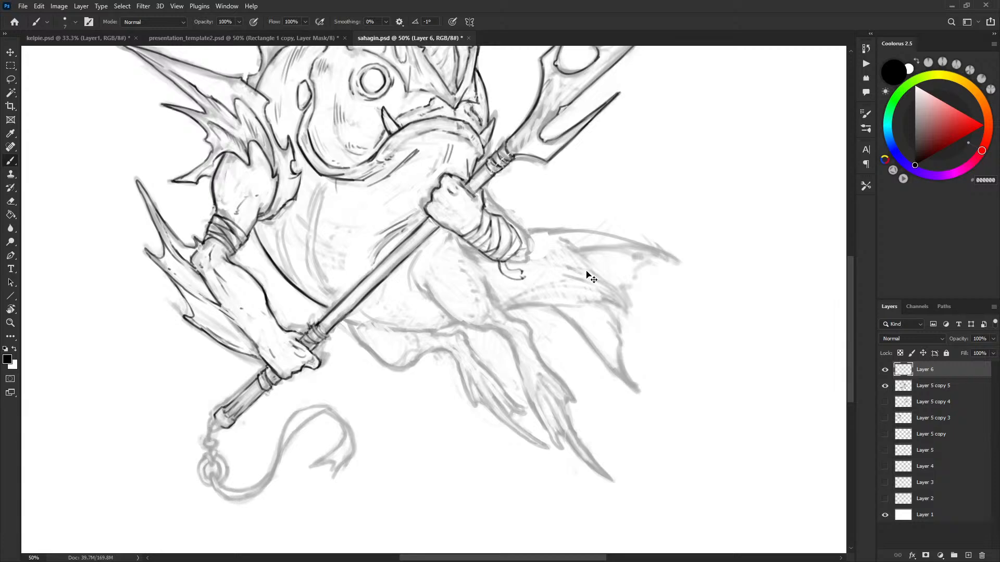
key(ctrl+z)
key(x)
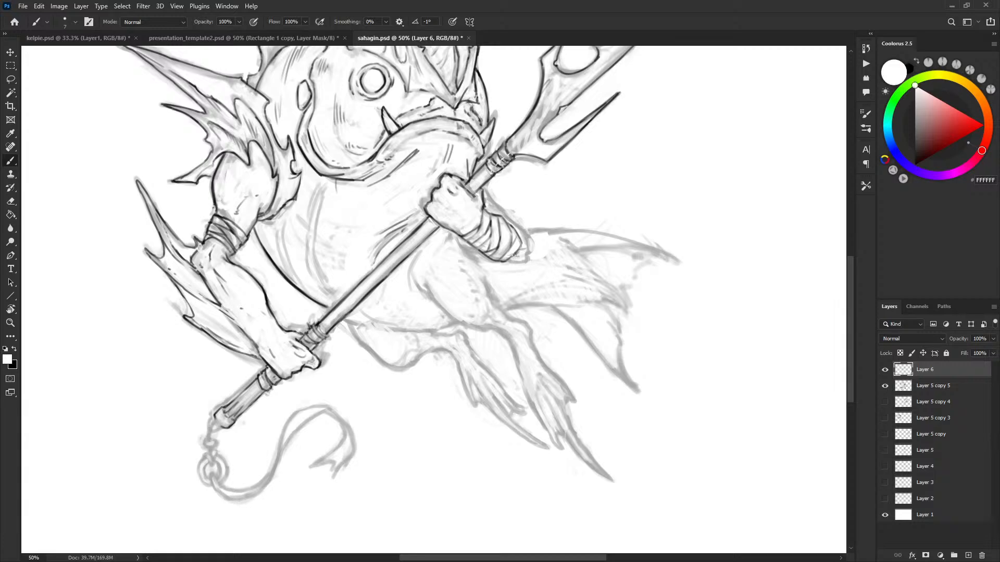
key(x)
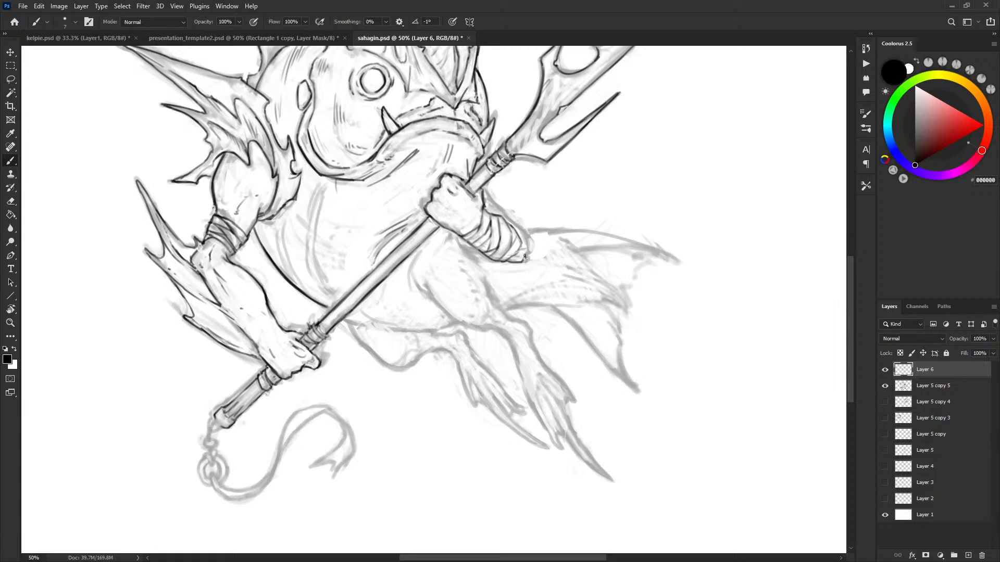
mouse_move(509, 262)
mouse_down()
mouse_move(534, 274)
mouse_move(525, 260)
mouse_move(532, 278)
mouse_move(514, 264)
mouse_move(532, 277)
mouse_up()
key(x)
key(x)
Ink the outer edge of the wrapped forearm from the spear shaft down to the elbow.
drag(529, 254, 524, 233)
drag(488, 197, 527, 241)
drag(484, 187, 490, 200)
key(x)
key(x)
Ink the curved contour and fold lines along the belly beside the lower arm, trimming them with white.
scroll(570, 230, down, 2)
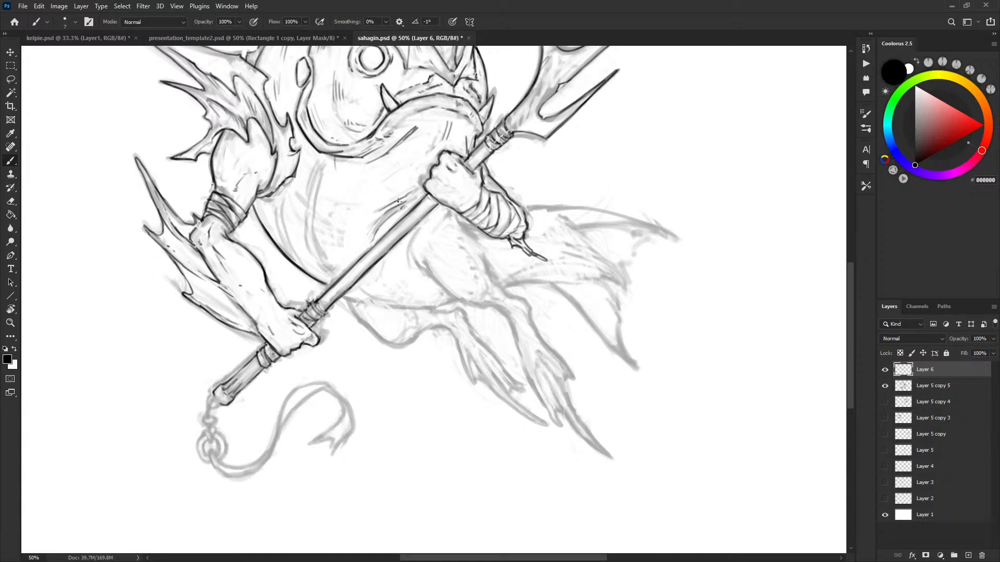
mouse_move(322, 263)
mouse_down()
mouse_move(318, 168)
mouse_move(306, 223)
mouse_move(331, 279)
mouse_up()
mouse_move(290, 245)
mouse_down()
mouse_move(302, 268)
mouse_move(282, 203)
mouse_up()
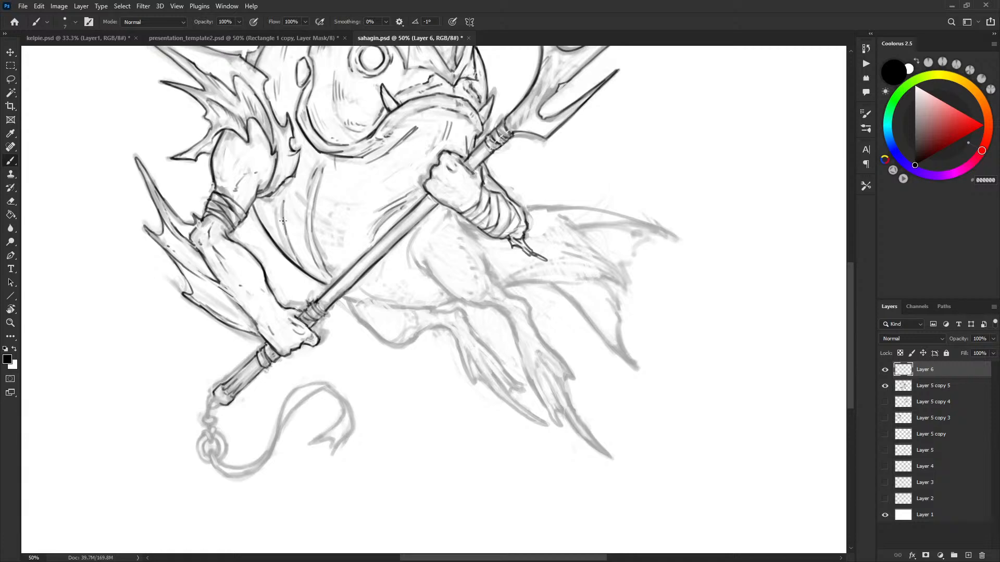
mouse_move(285, 254)
mouse_down()
mouse_move(280, 201)
mouse_move(322, 283)
mouse_up()
key(x)
key(x)
key(x)
key(x)
key(x)
mouse_move(311, 236)
mouse_down()
mouse_move(317, 268)
mouse_move(307, 211)
mouse_move(316, 172)
mouse_up()
key(x)
key(x)
key(x)
Ink the belly's lower edge beneath the spear shaft and the rounded leg contour under it.
drag(418, 249, 383, 167)
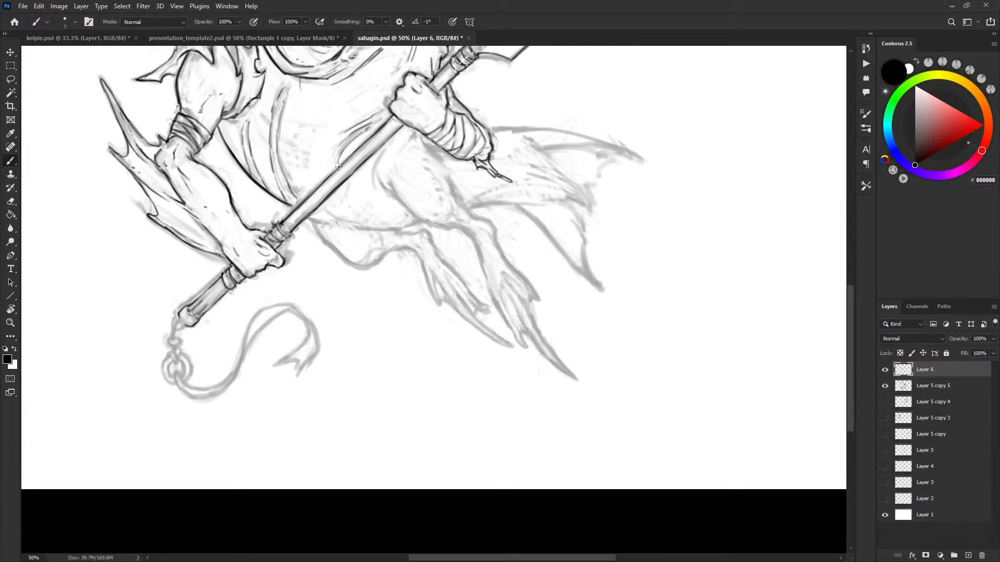
mouse_move(329, 212)
mouse_down()
mouse_move(374, 231)
mouse_move(421, 220)
mouse_up()
drag(308, 218, 318, 221)
key(x)
key(x)
mouse_move(318, 225)
mouse_down()
mouse_move(296, 209)
mouse_move(349, 262)
mouse_move(369, 268)
mouse_move(376, 251)
mouse_move(374, 265)
mouse_move(382, 259)
mouse_move(372, 239)
mouse_move(428, 177)
mouse_move(396, 252)
mouse_move(383, 259)
mouse_move(423, 230)
mouse_up()
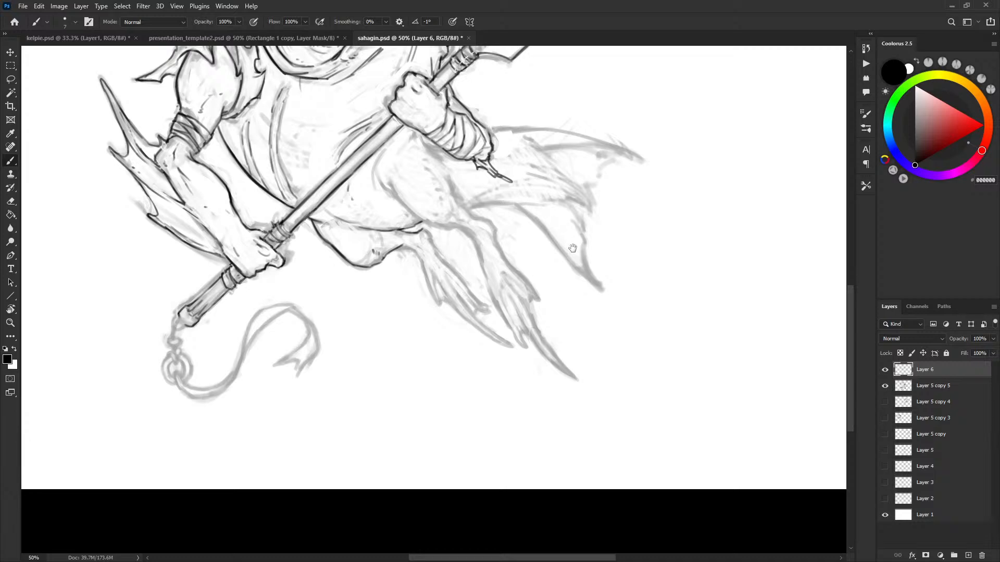
Ink the first links of the chain hanging from the spear's butt cap.
drag(560, 260, 553, 276)
drag(591, 211, 612, 224)
drag(391, 406, 461, 357)
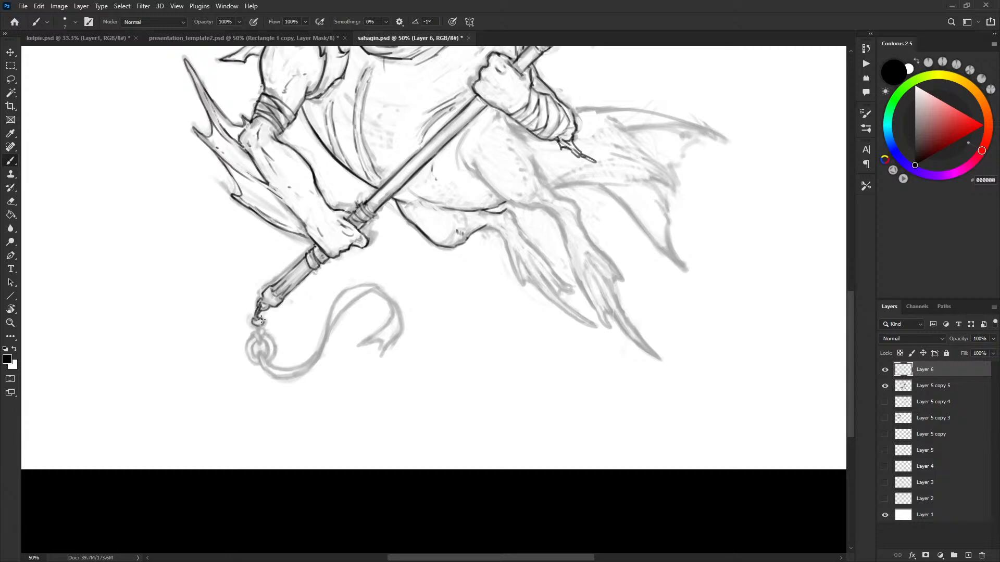
Toggle the line art layer's visibility to compare the inked hand and body with the sketch.
drag(631, 244, 565, 304)
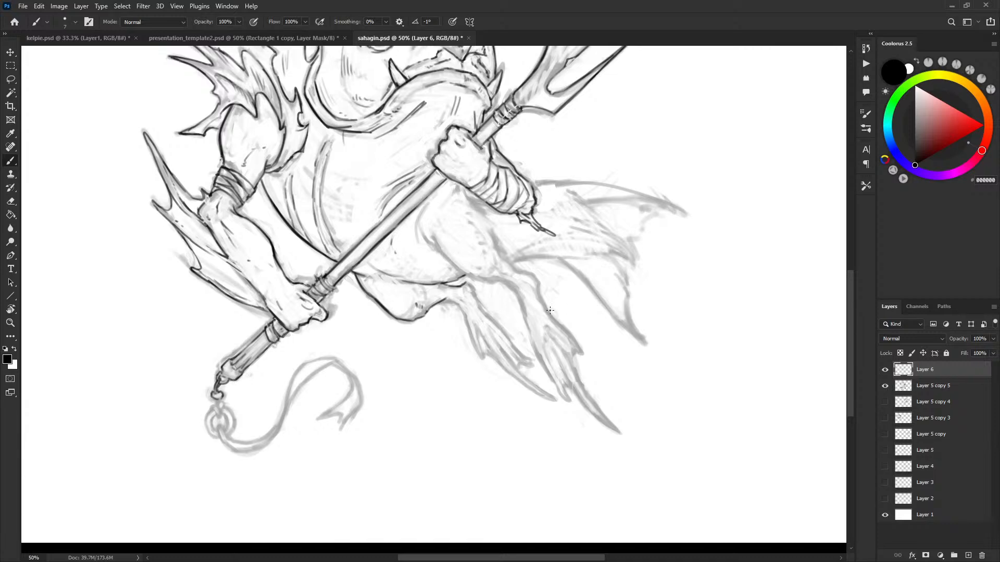
click(885, 370)
click(885, 370)
click(885, 370)
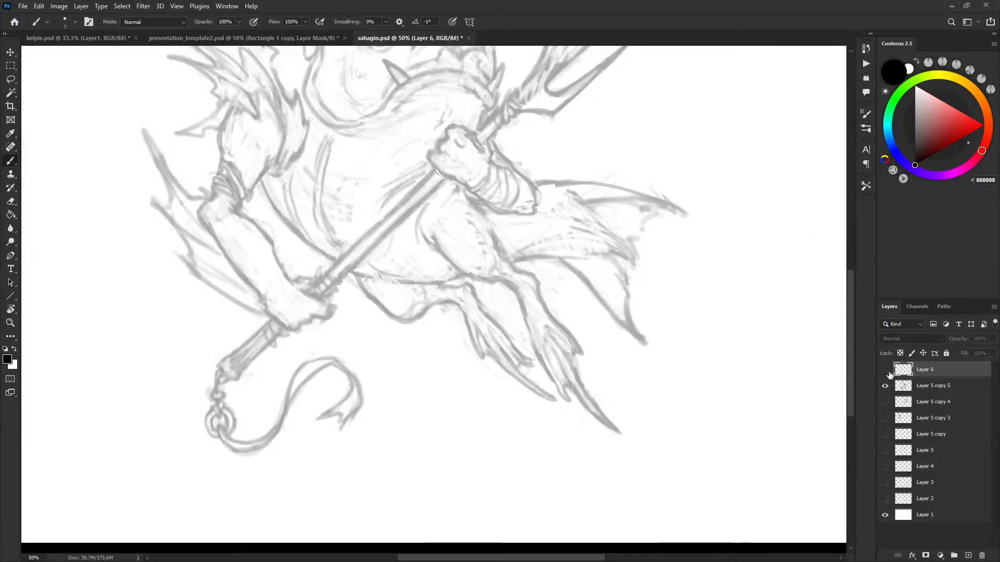
click(885, 370)
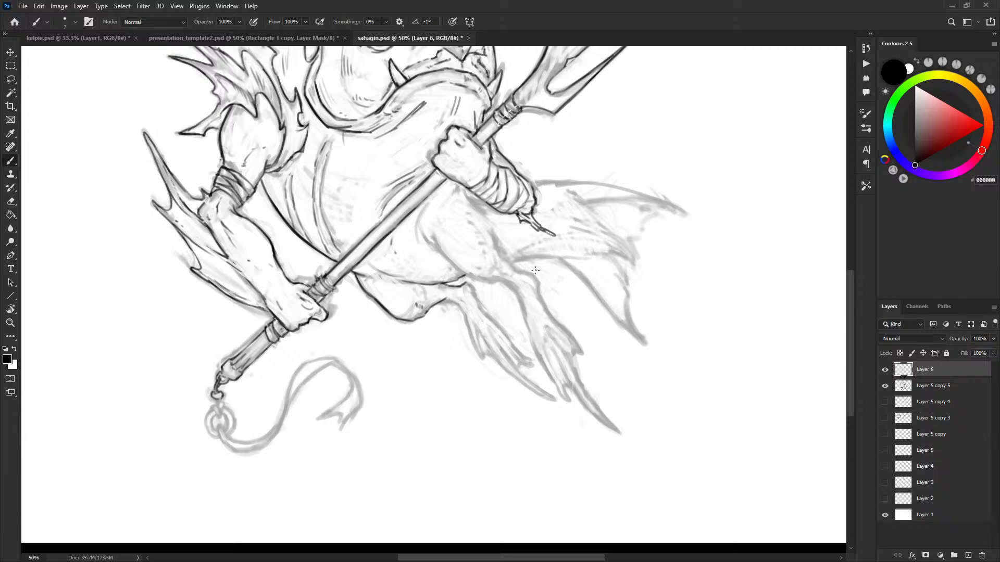
Lasso the inked upper hand, scale it to 94.80%, shift it slightly toward the wrist, and deselect.
drag(524, 115, 513, 129)
key(l)
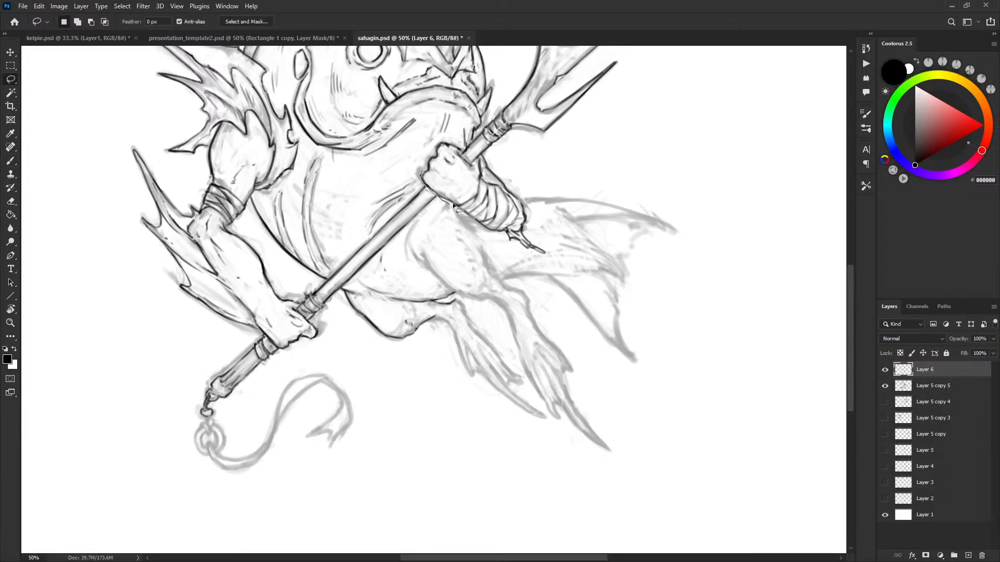
mouse_move(480, 168)
mouse_down()
mouse_move(479, 156)
mouse_move(442, 141)
mouse_move(422, 159)
mouse_move(421, 139)
mouse_move(471, 171)
mouse_move(315, 317)
mouse_move(319, 332)
mouse_move(473, 179)
mouse_move(470, 170)
mouse_up()
key(ctrl+t)
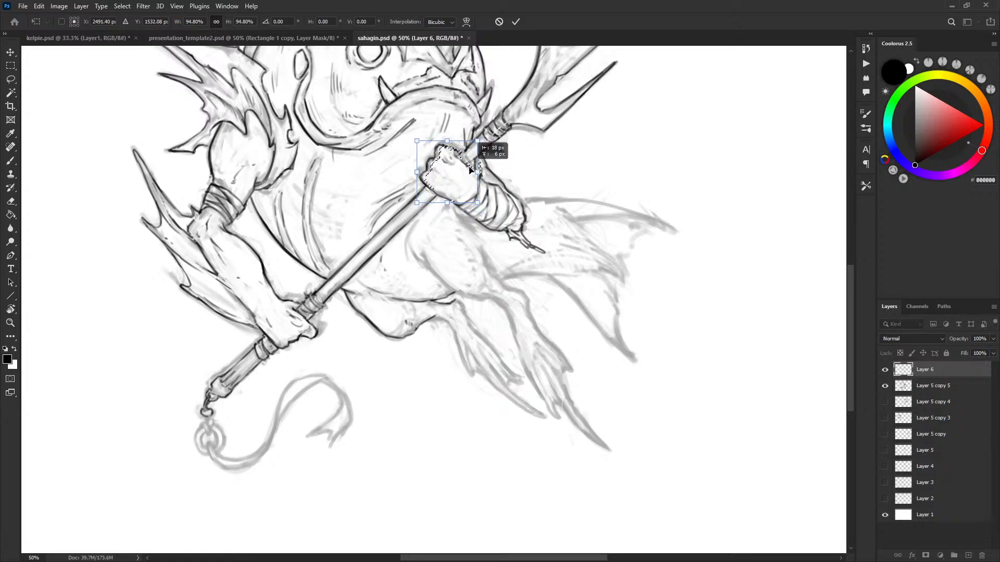
key(Return)
key(ctrl+d)
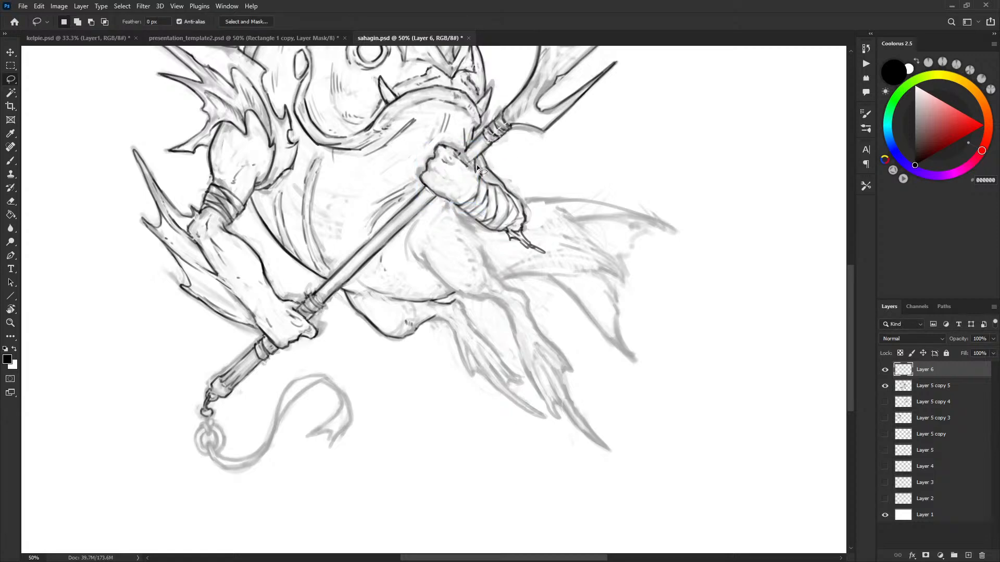
Return to the brush and reconnect the resized hand's lines with the spear shaft and wrapped wrist.
key(x)
key(b)
key(x)
key(x)
key(x)
drag(474, 163, 479, 176)
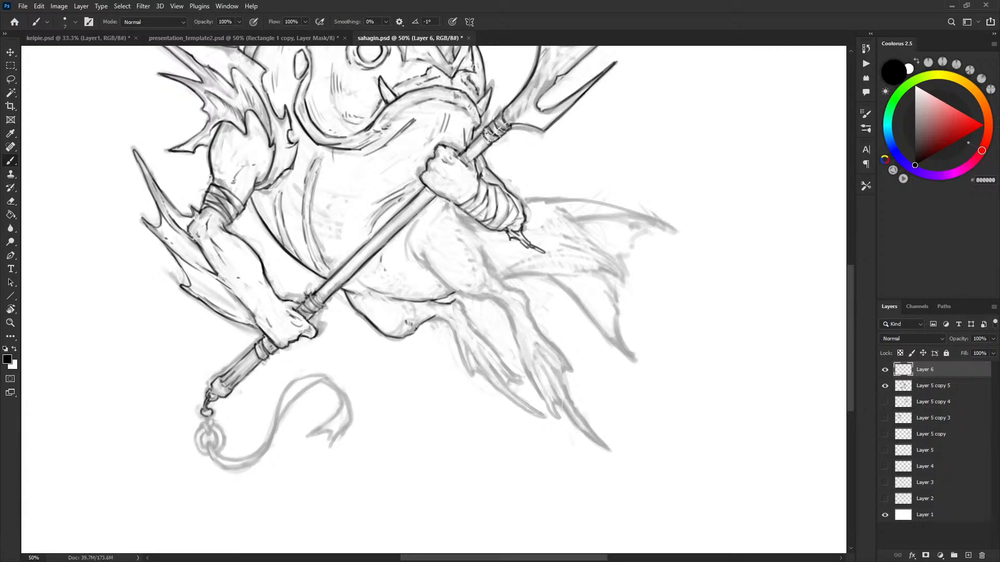
key(x)
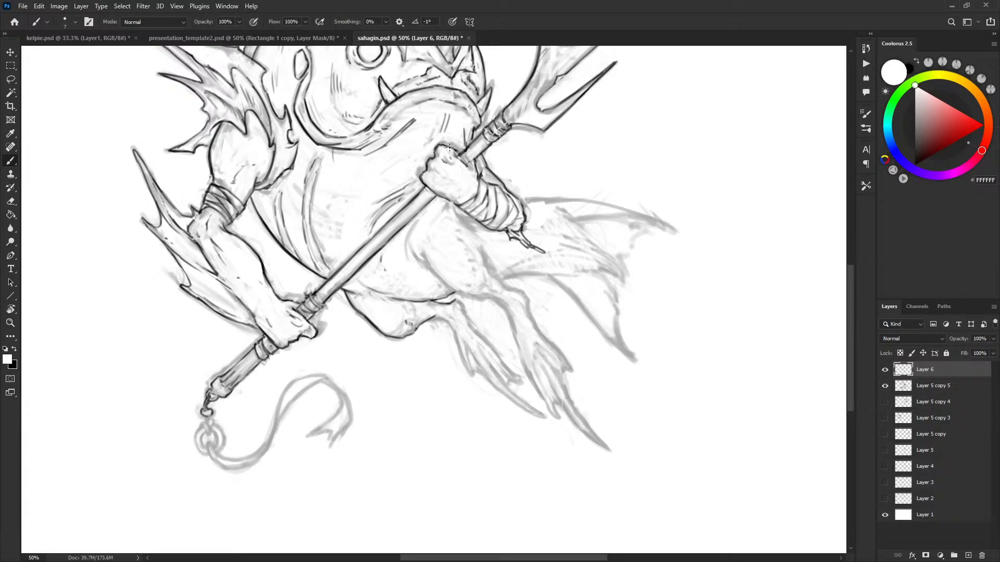
key(x)
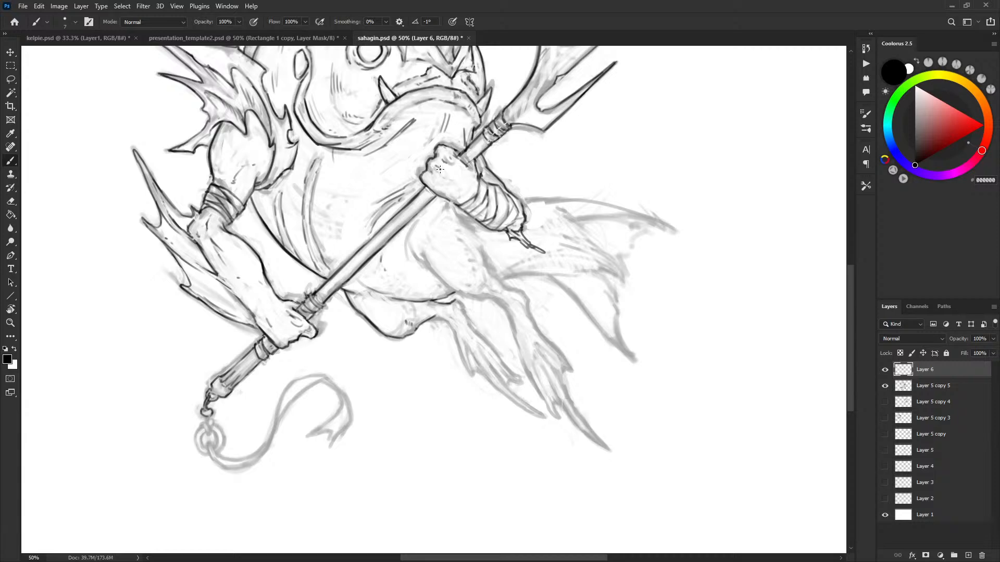
Refine the knuckle and finger lines of the resized hand with black and white touches.
key(x)
key(x)
drag(570, 204, 560, 239)
key(x)
key(x)
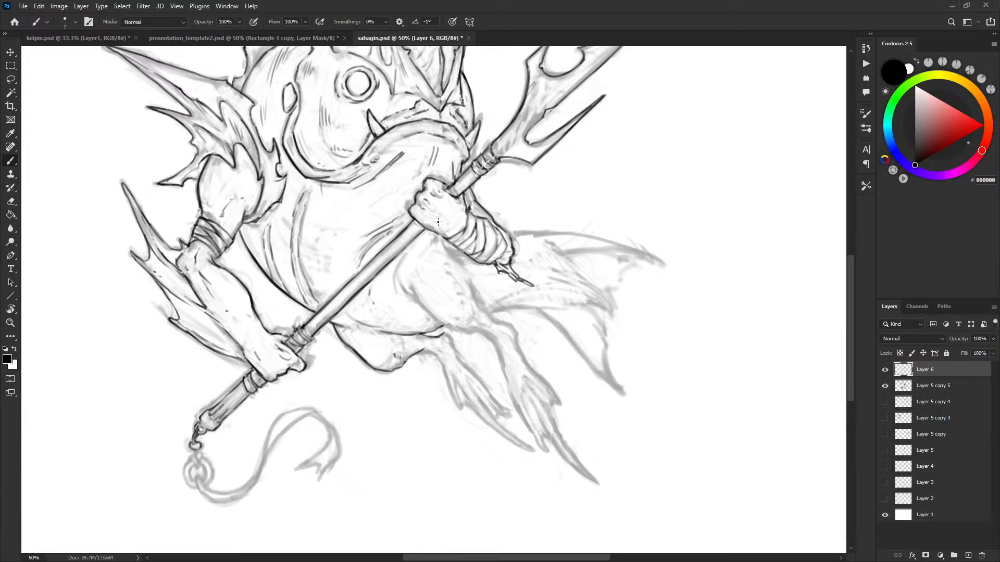
key(x)
key(x)
Hide the sketch layer to review the line art alone over the whole figure, and show it again.
drag(624, 253, 650, 274)
key(ctrl+minus)
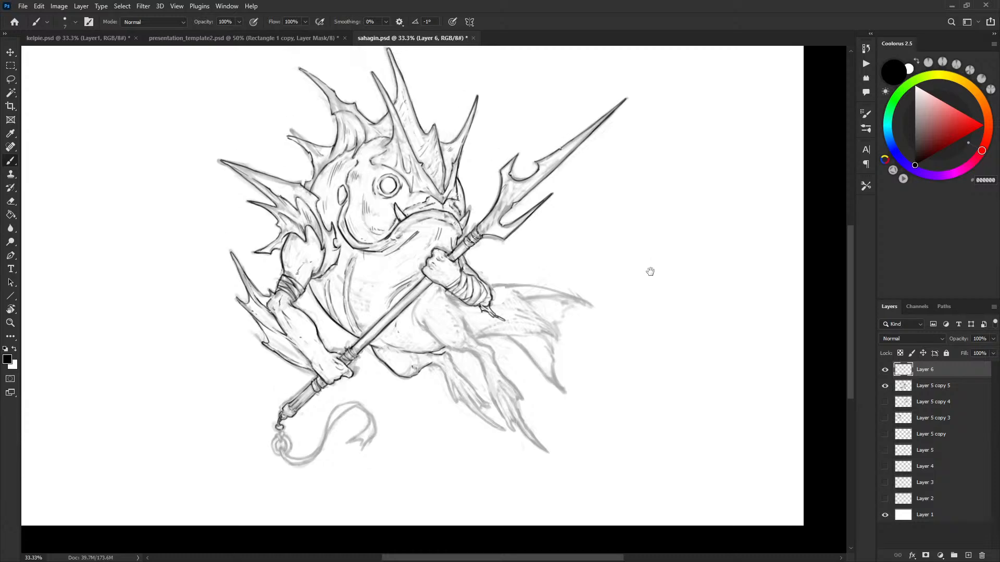
click(885, 387)
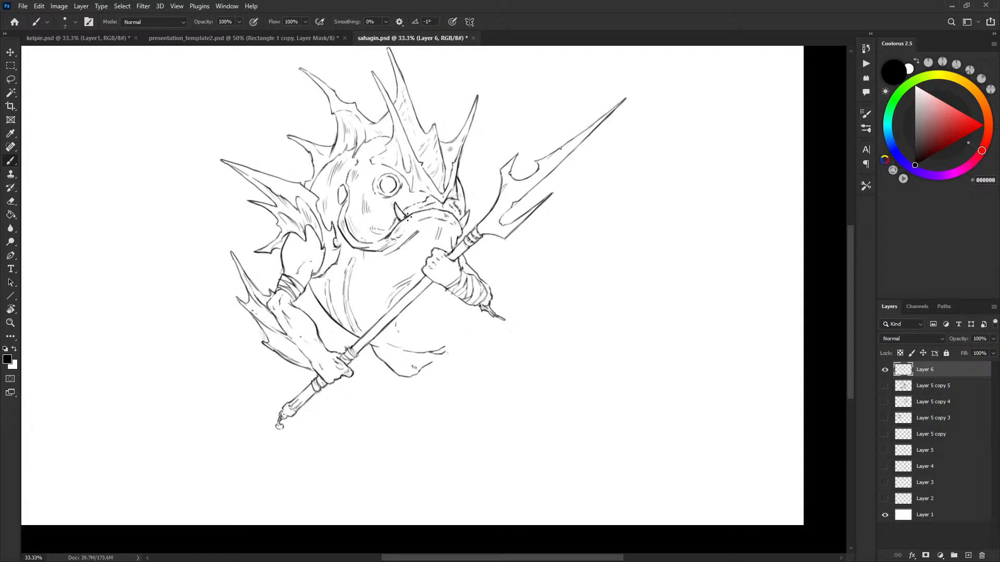
drag(530, 273, 540, 292)
click(885, 386)
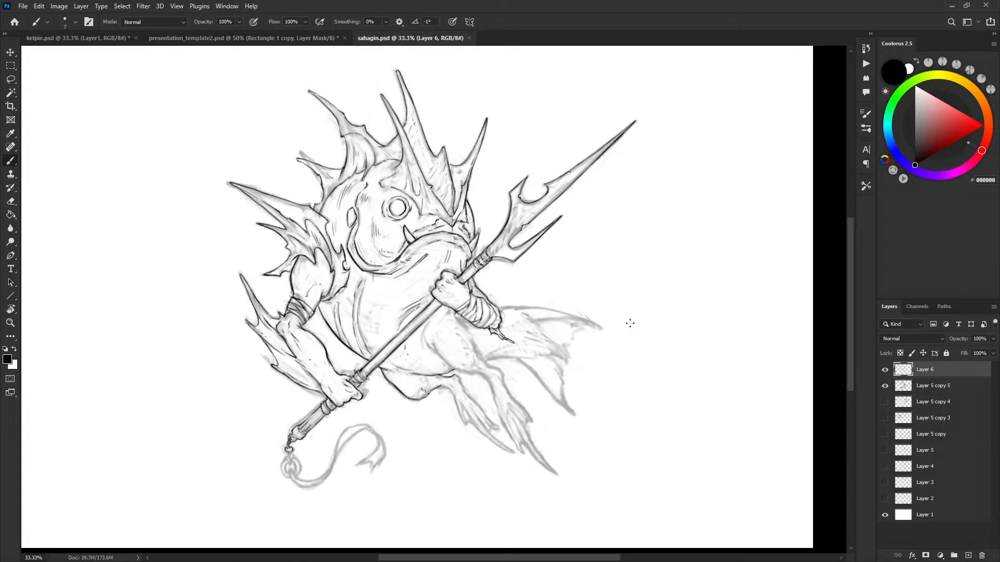
right_click(605, 297)
key(Escape)
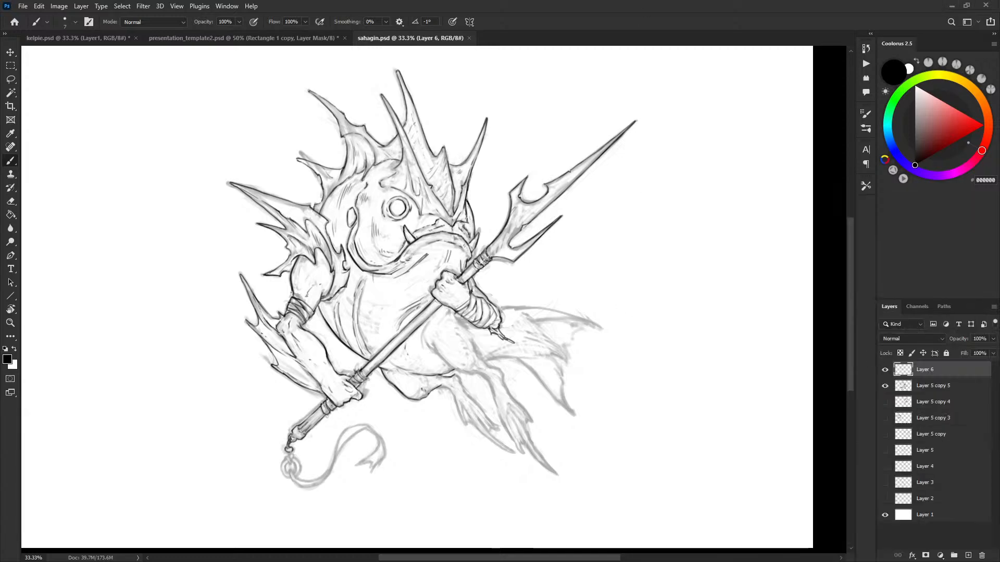